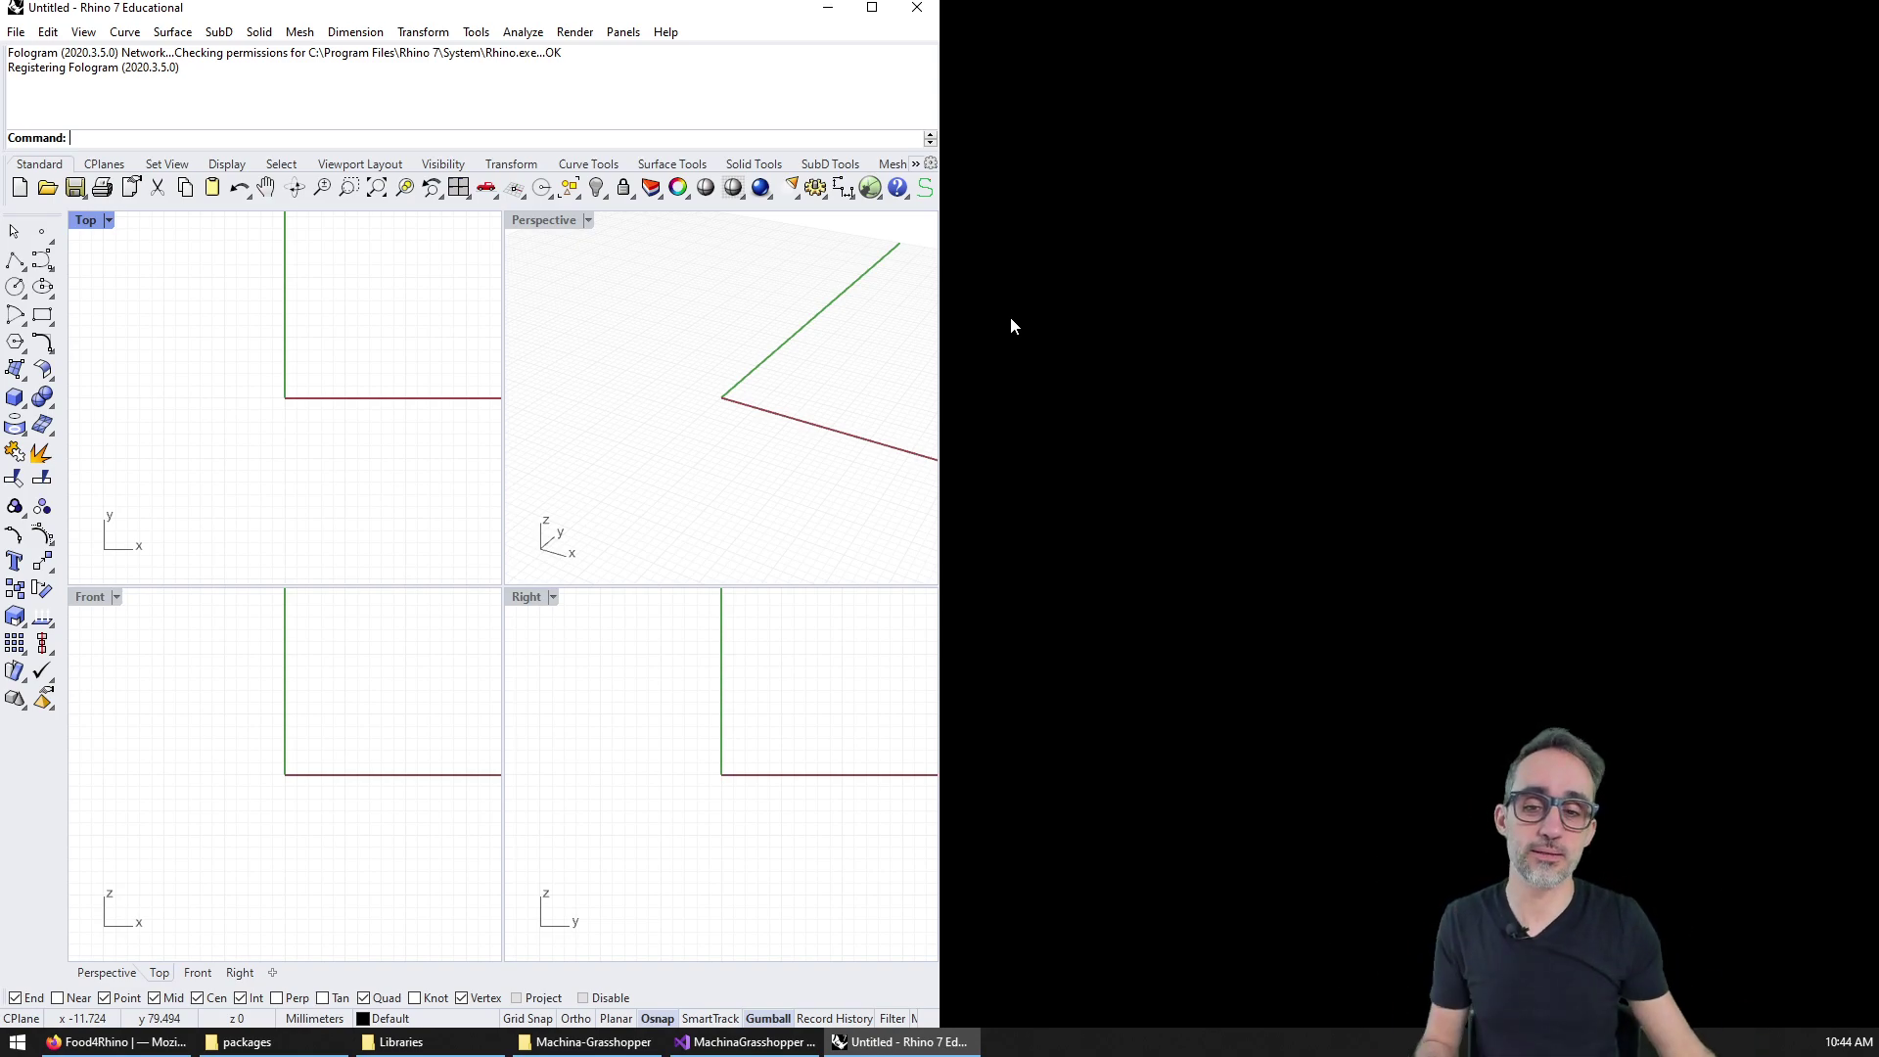
Run PackageManager from the Rhino command line, then move and enlarge its window.
left_click(857, 367)
key("alt+Tab")
key("Escape")
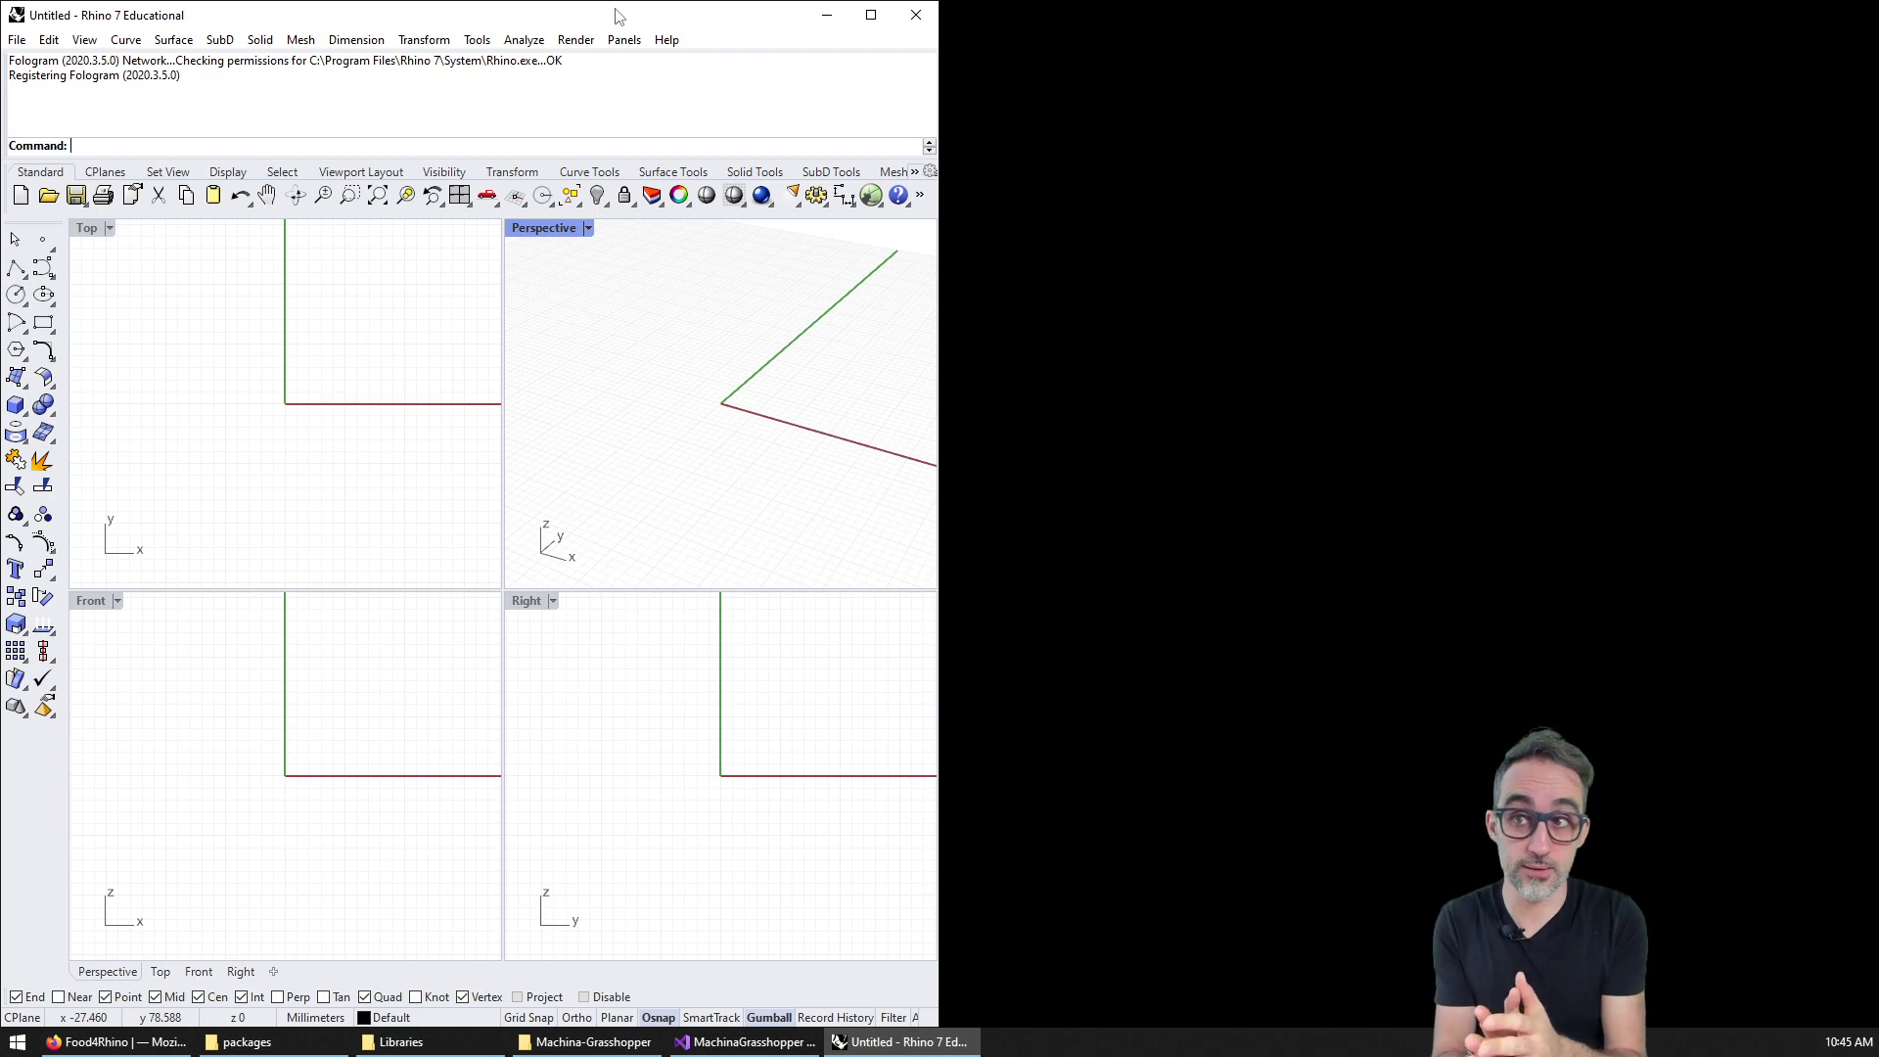
type("PaK")
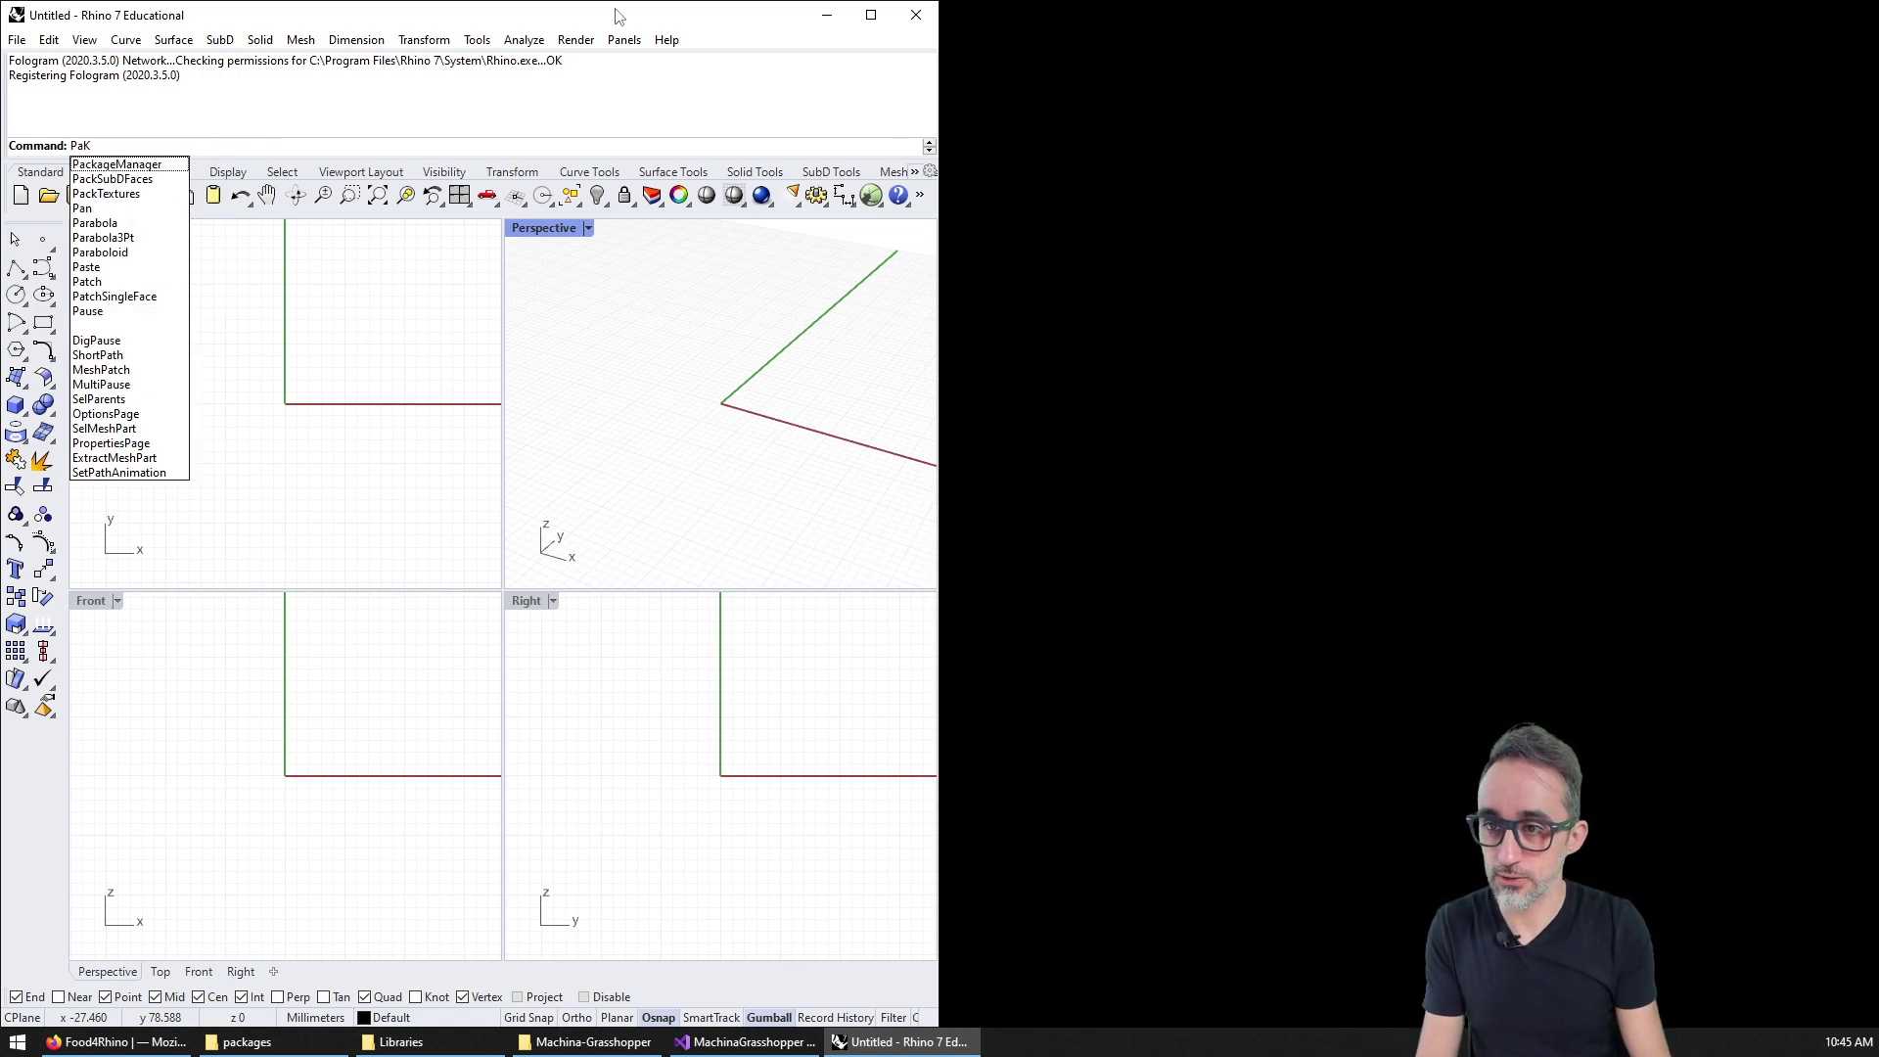
key("Return")
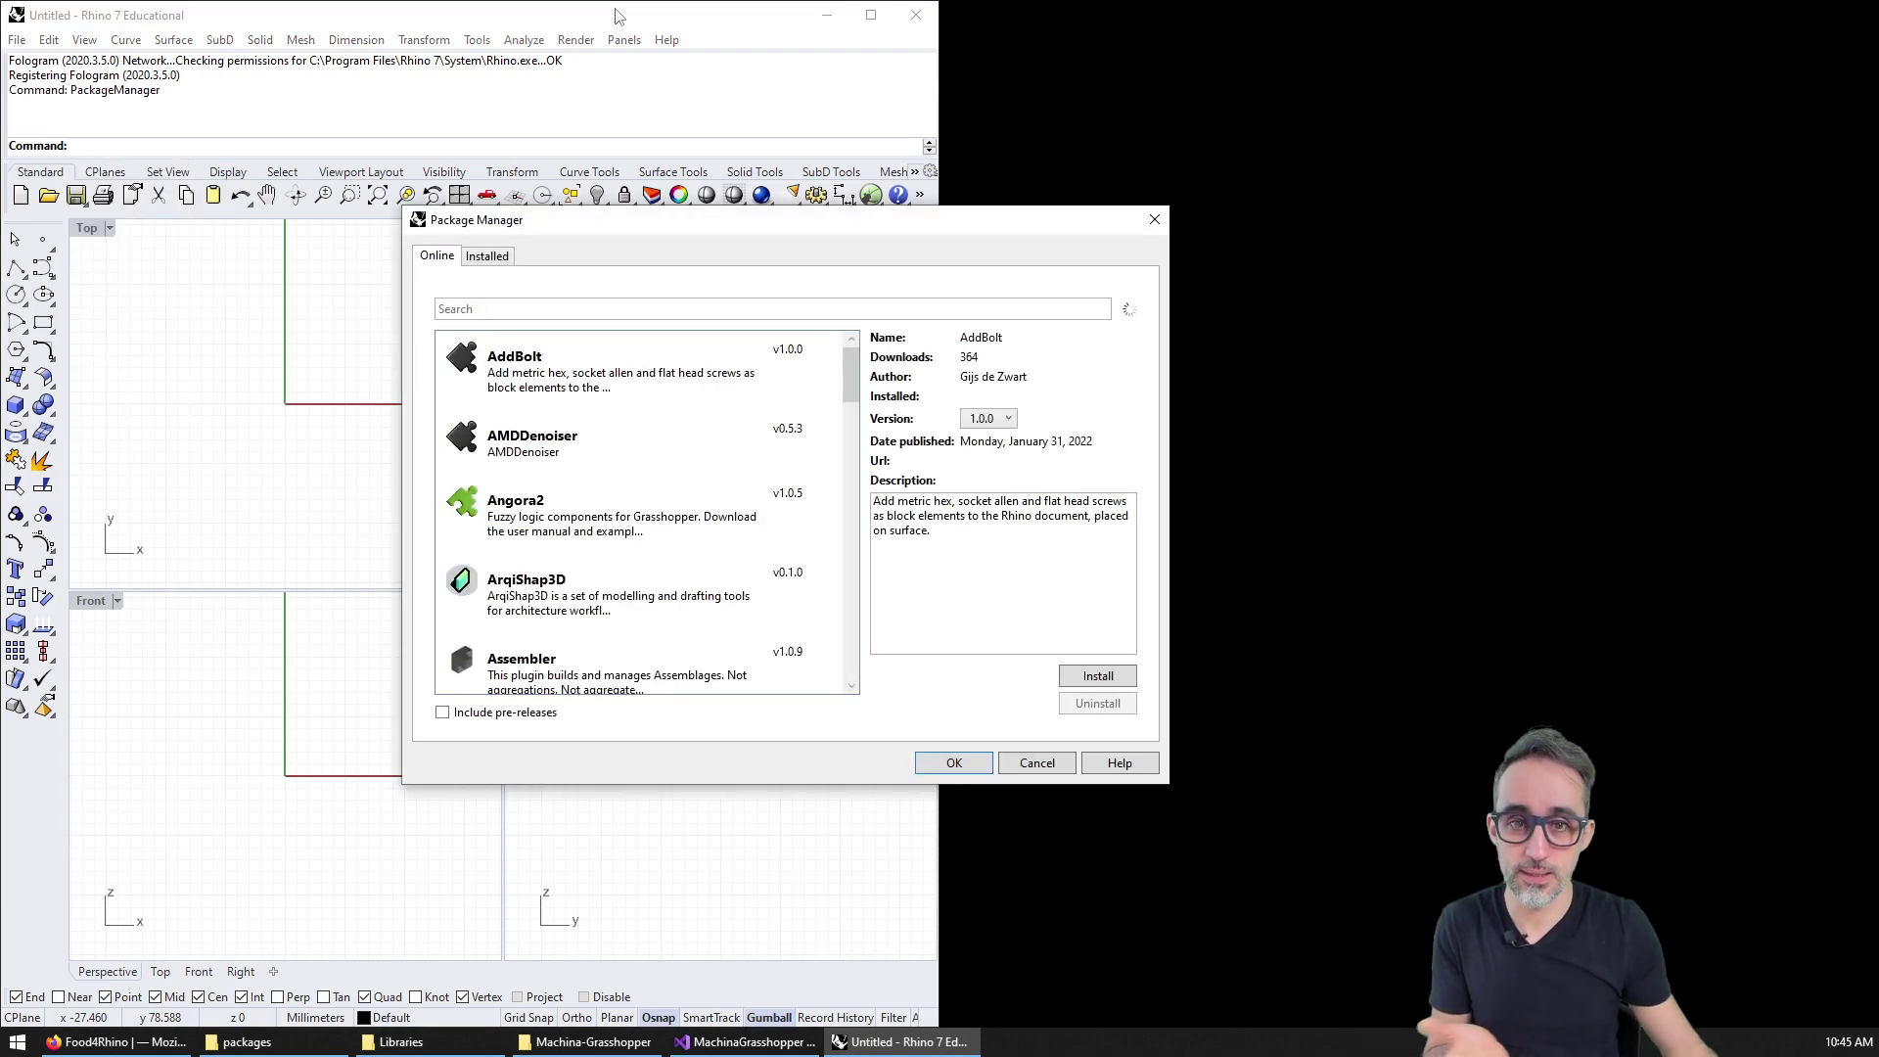
left_click_drag(941, 223, 1075, 117)
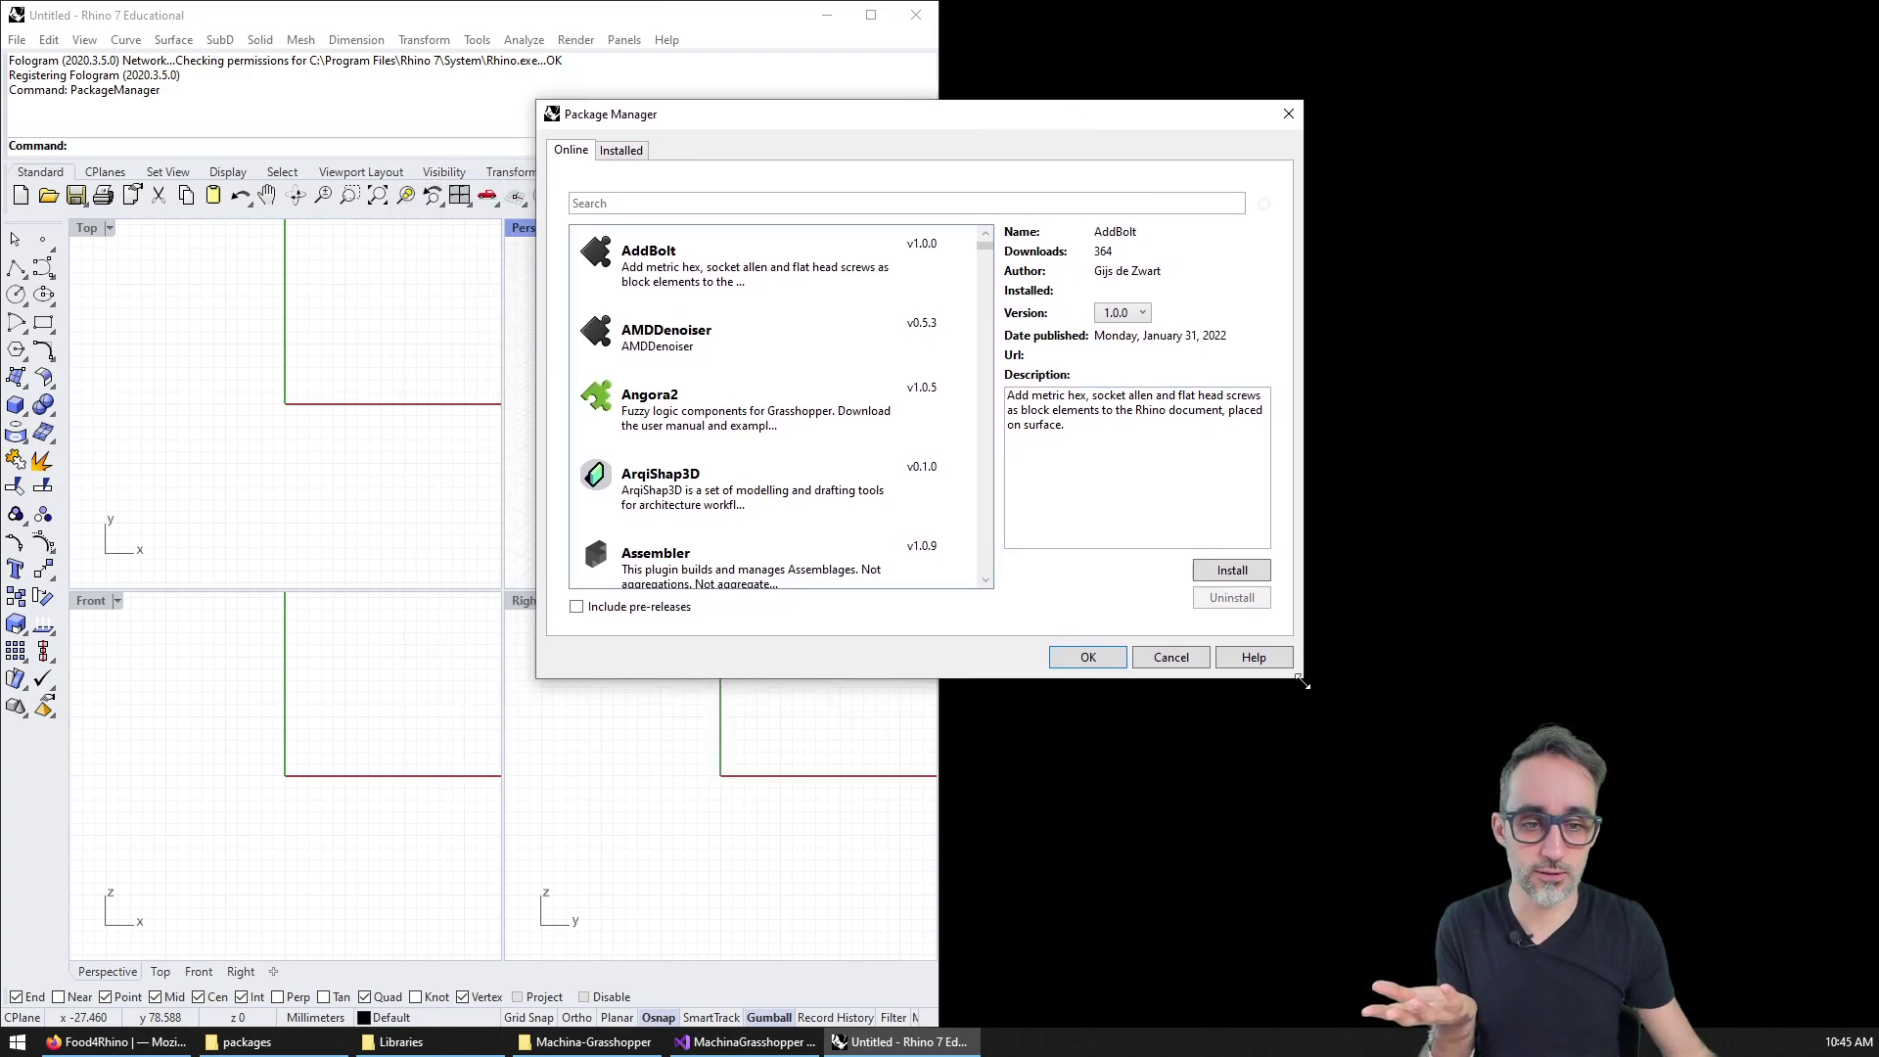
left_click_drag(1304, 677, 1588, 949)
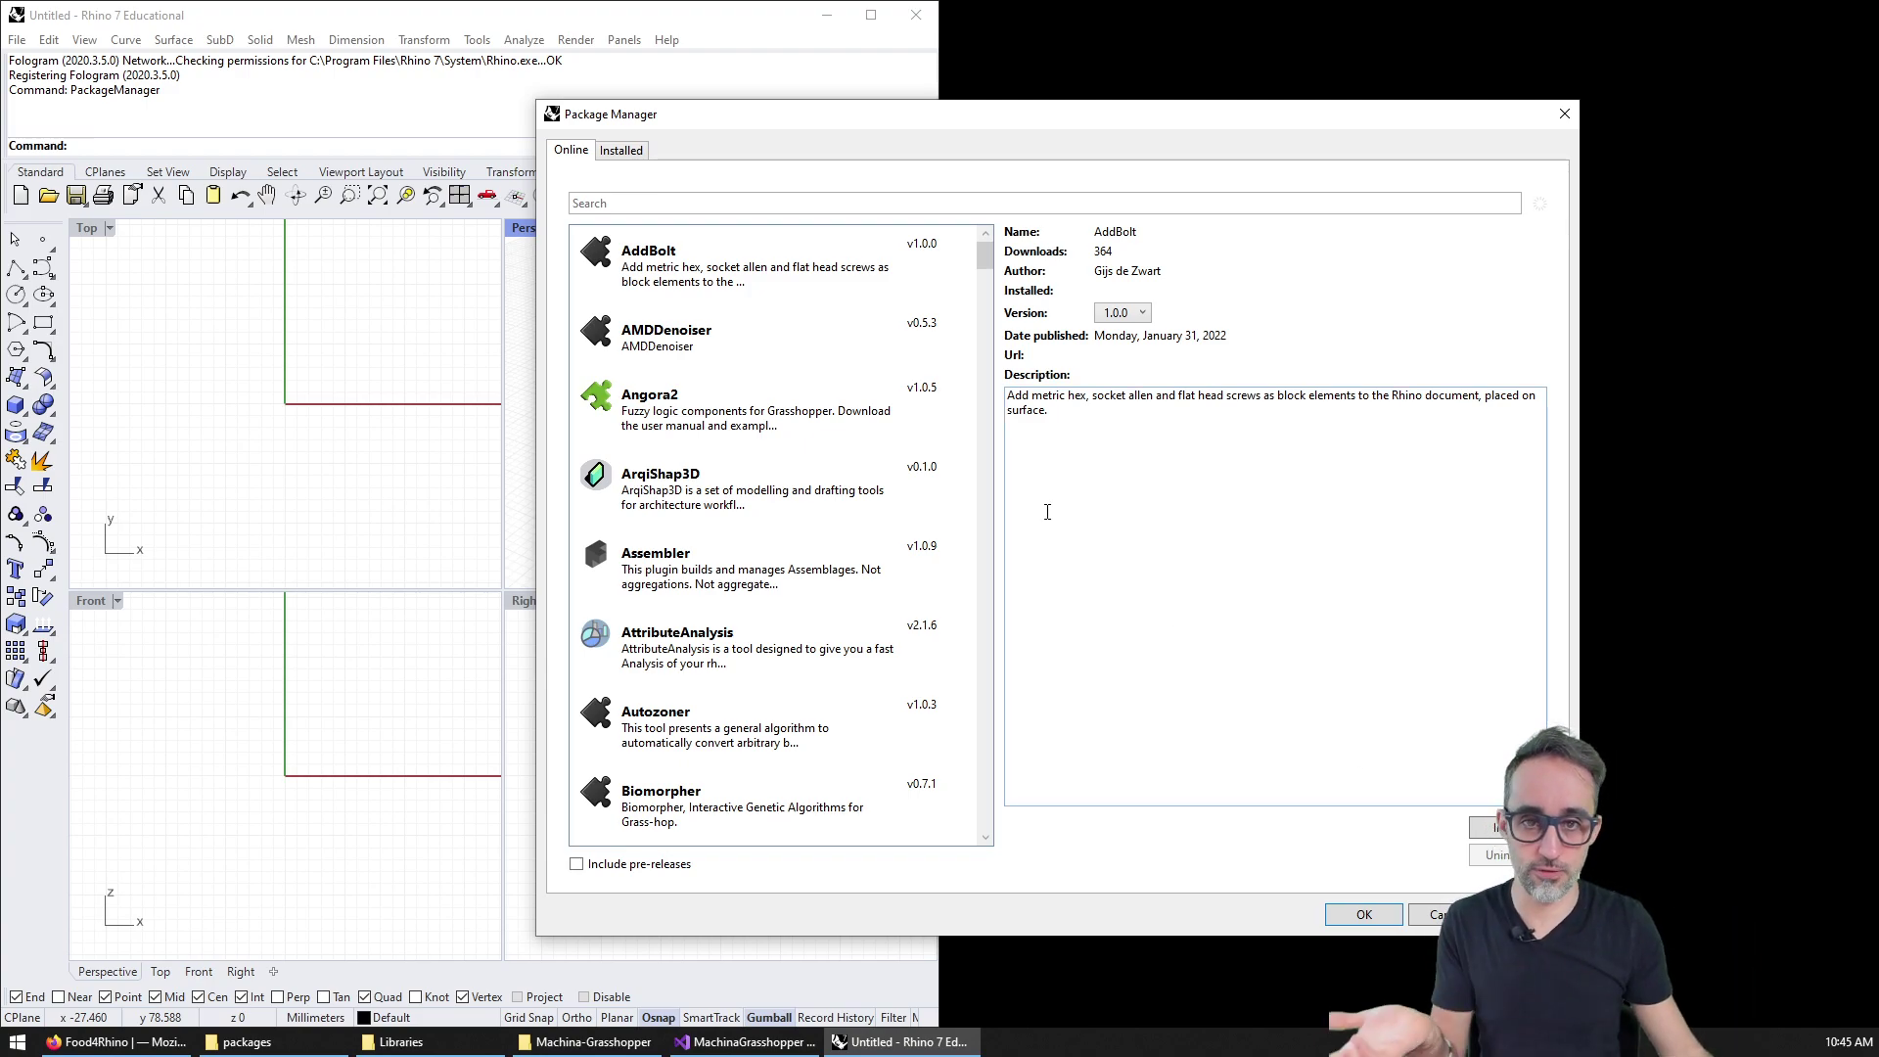
Search online packages for 'PAN', install PanelingTools, and close the Package Manager.
left_click(898, 206)
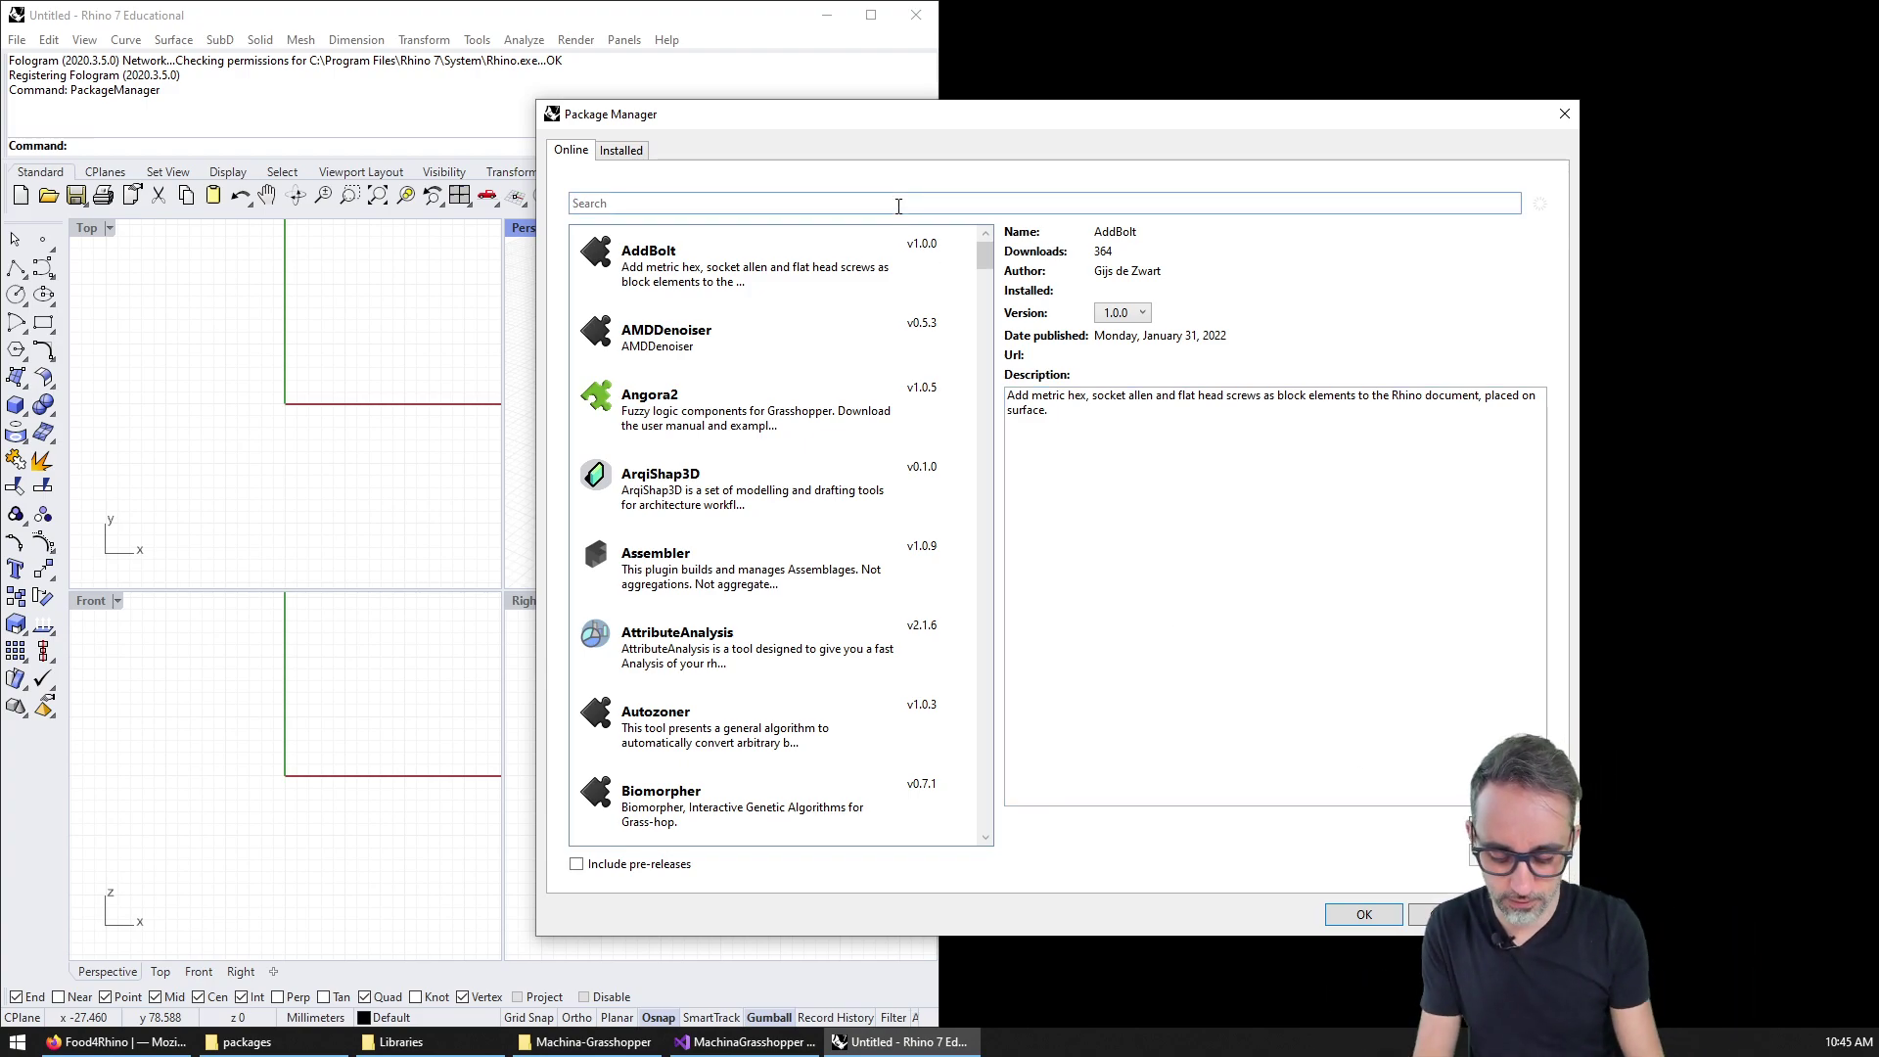
type("PAN")
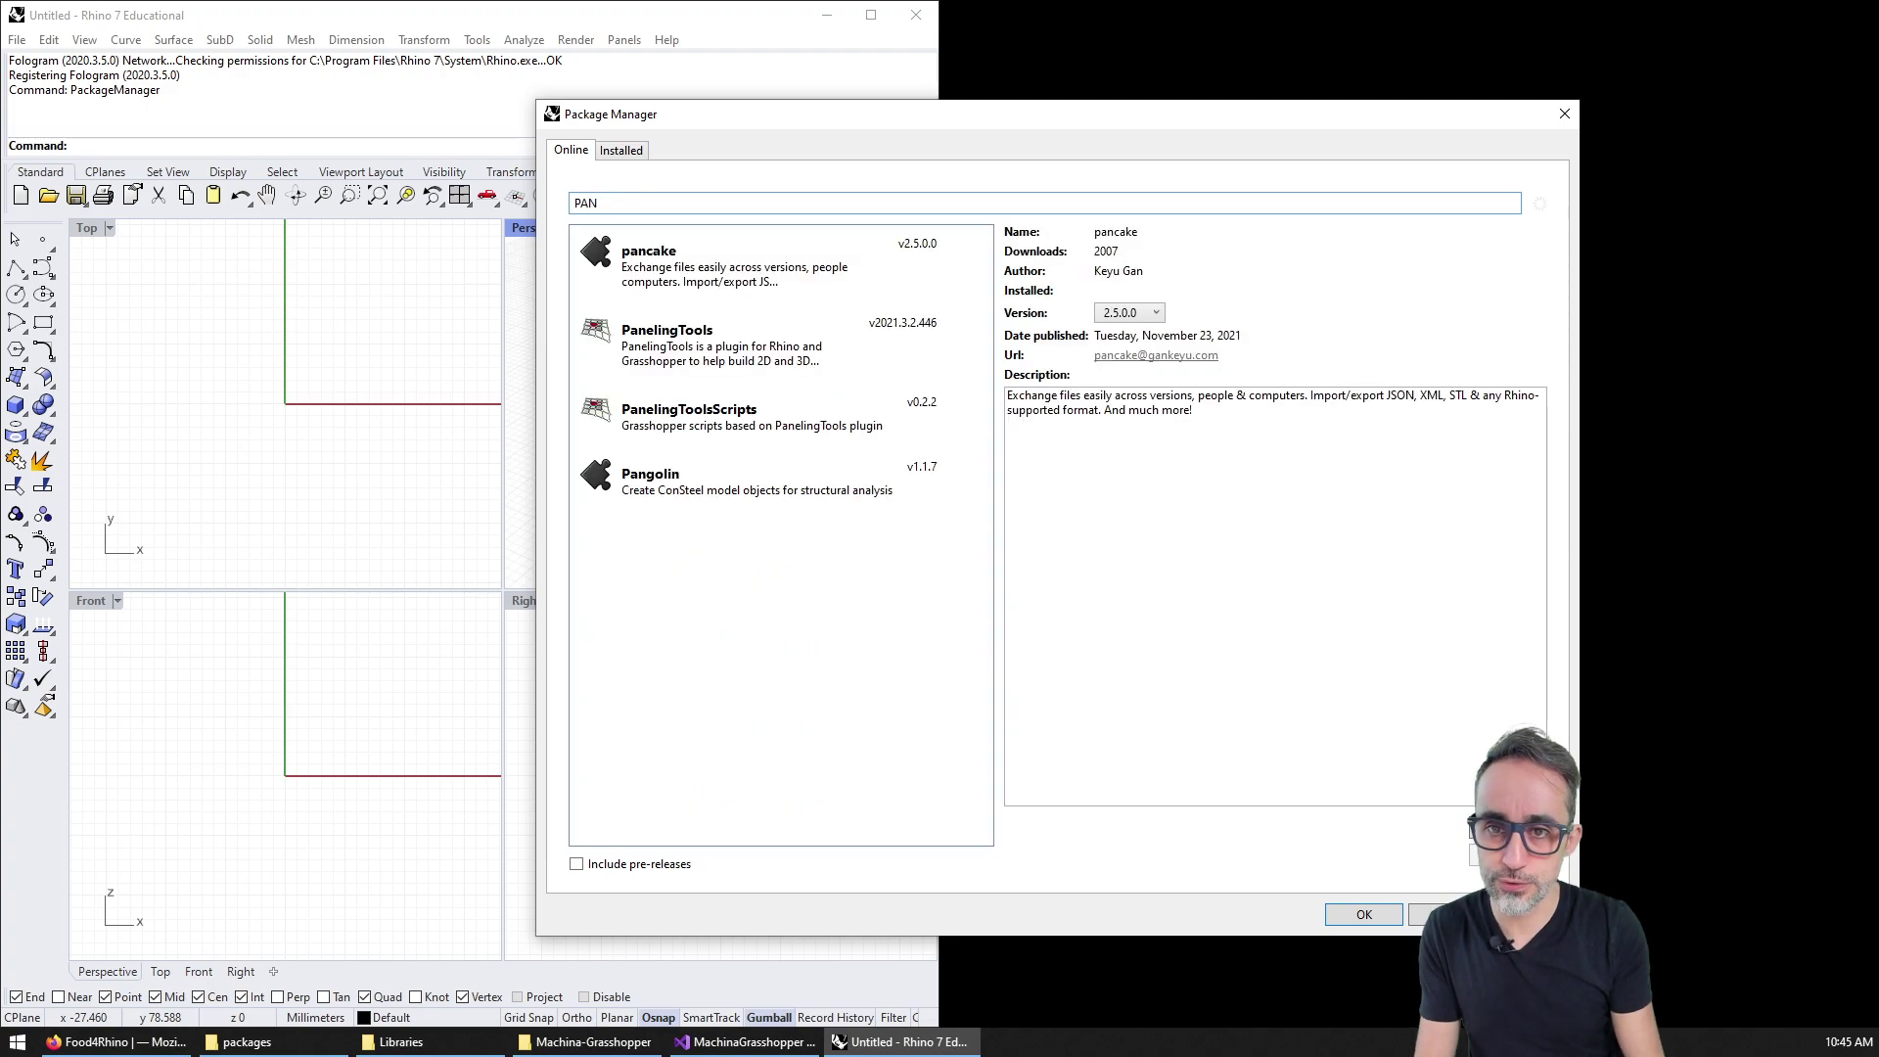
left_click(753, 360)
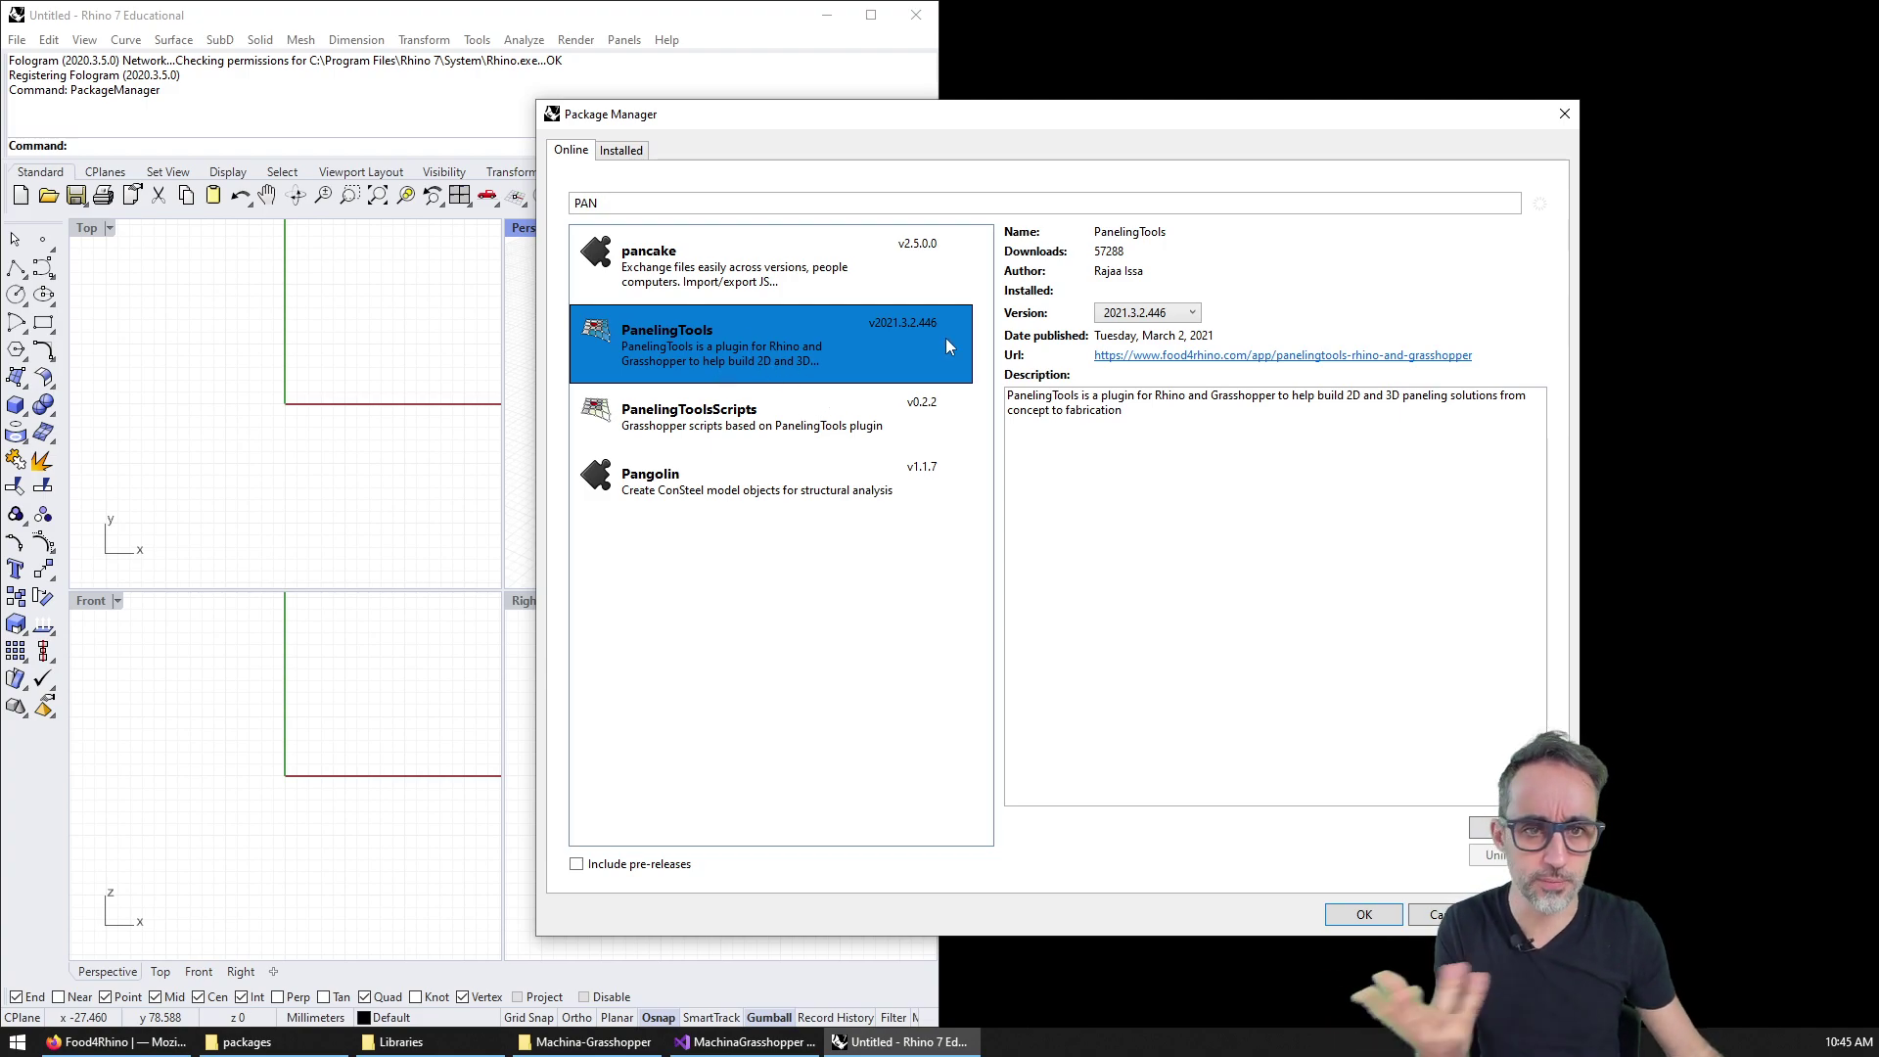
left_click(1490, 834)
left_click(1196, 555)
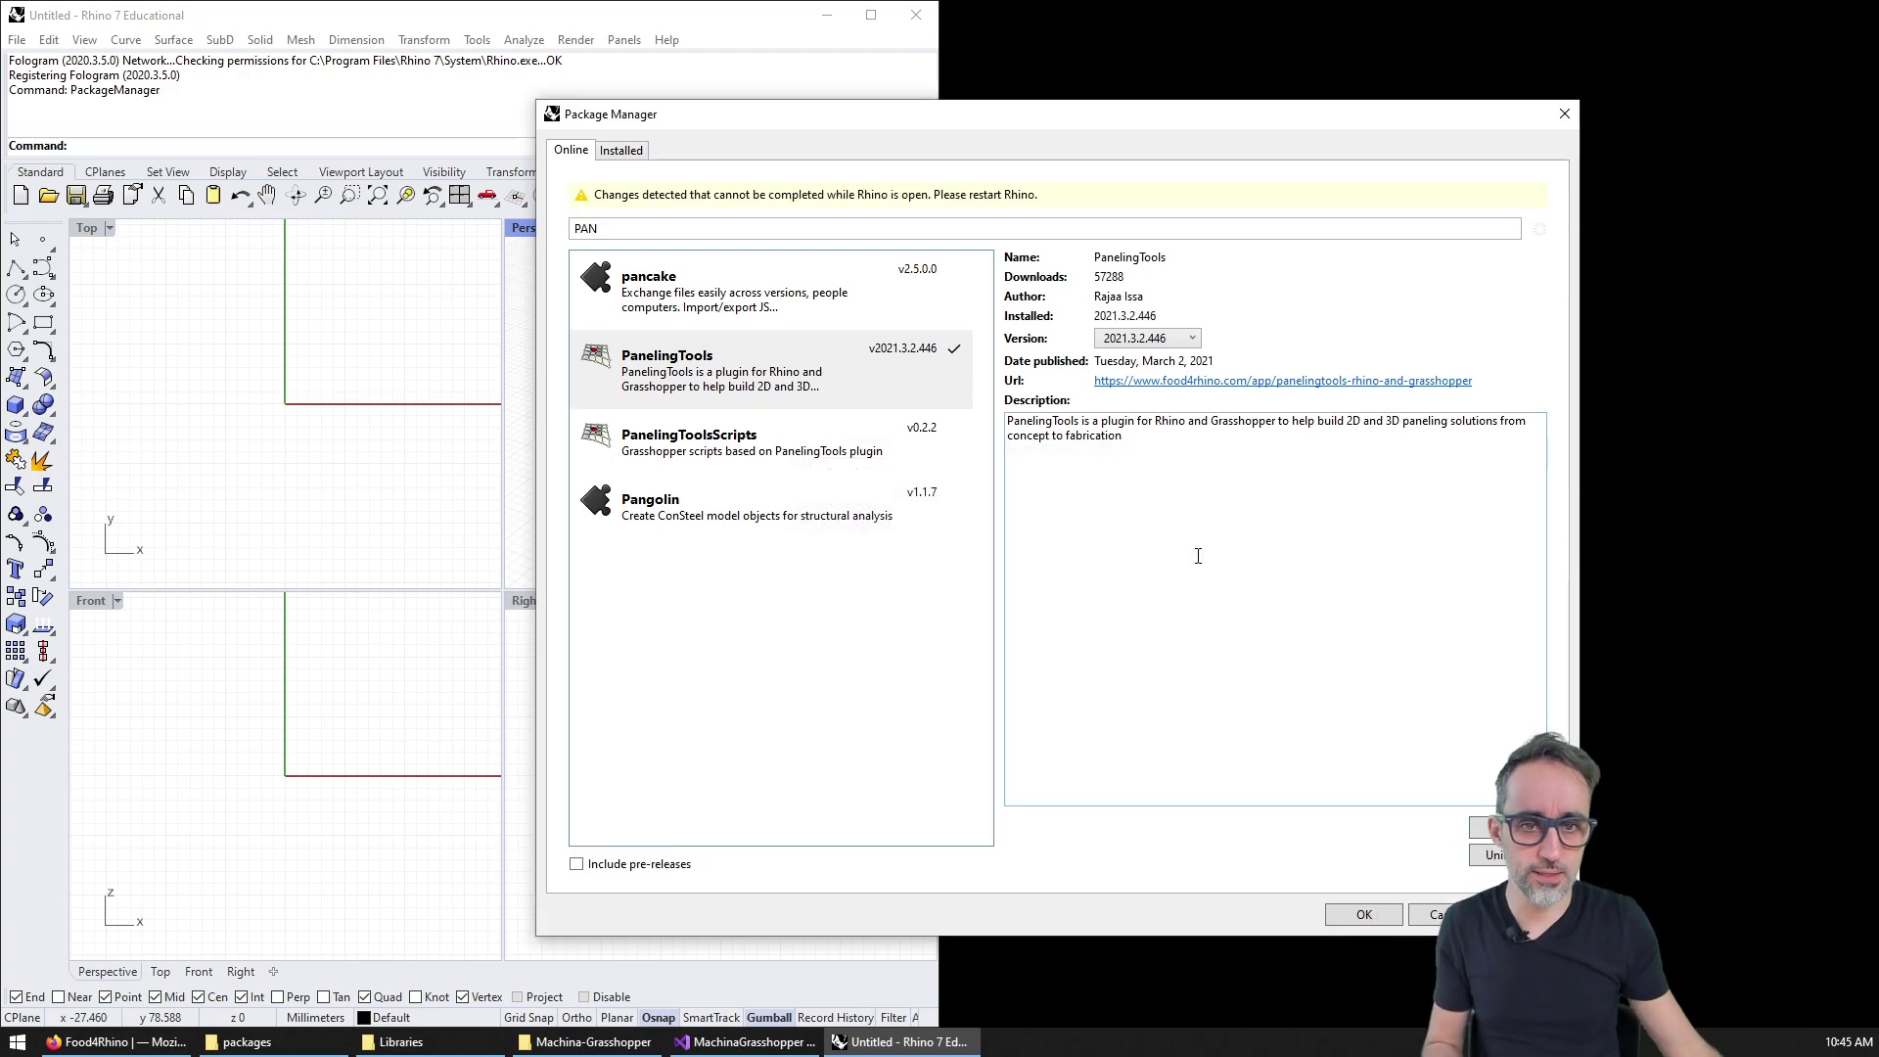
left_click(1564, 113)
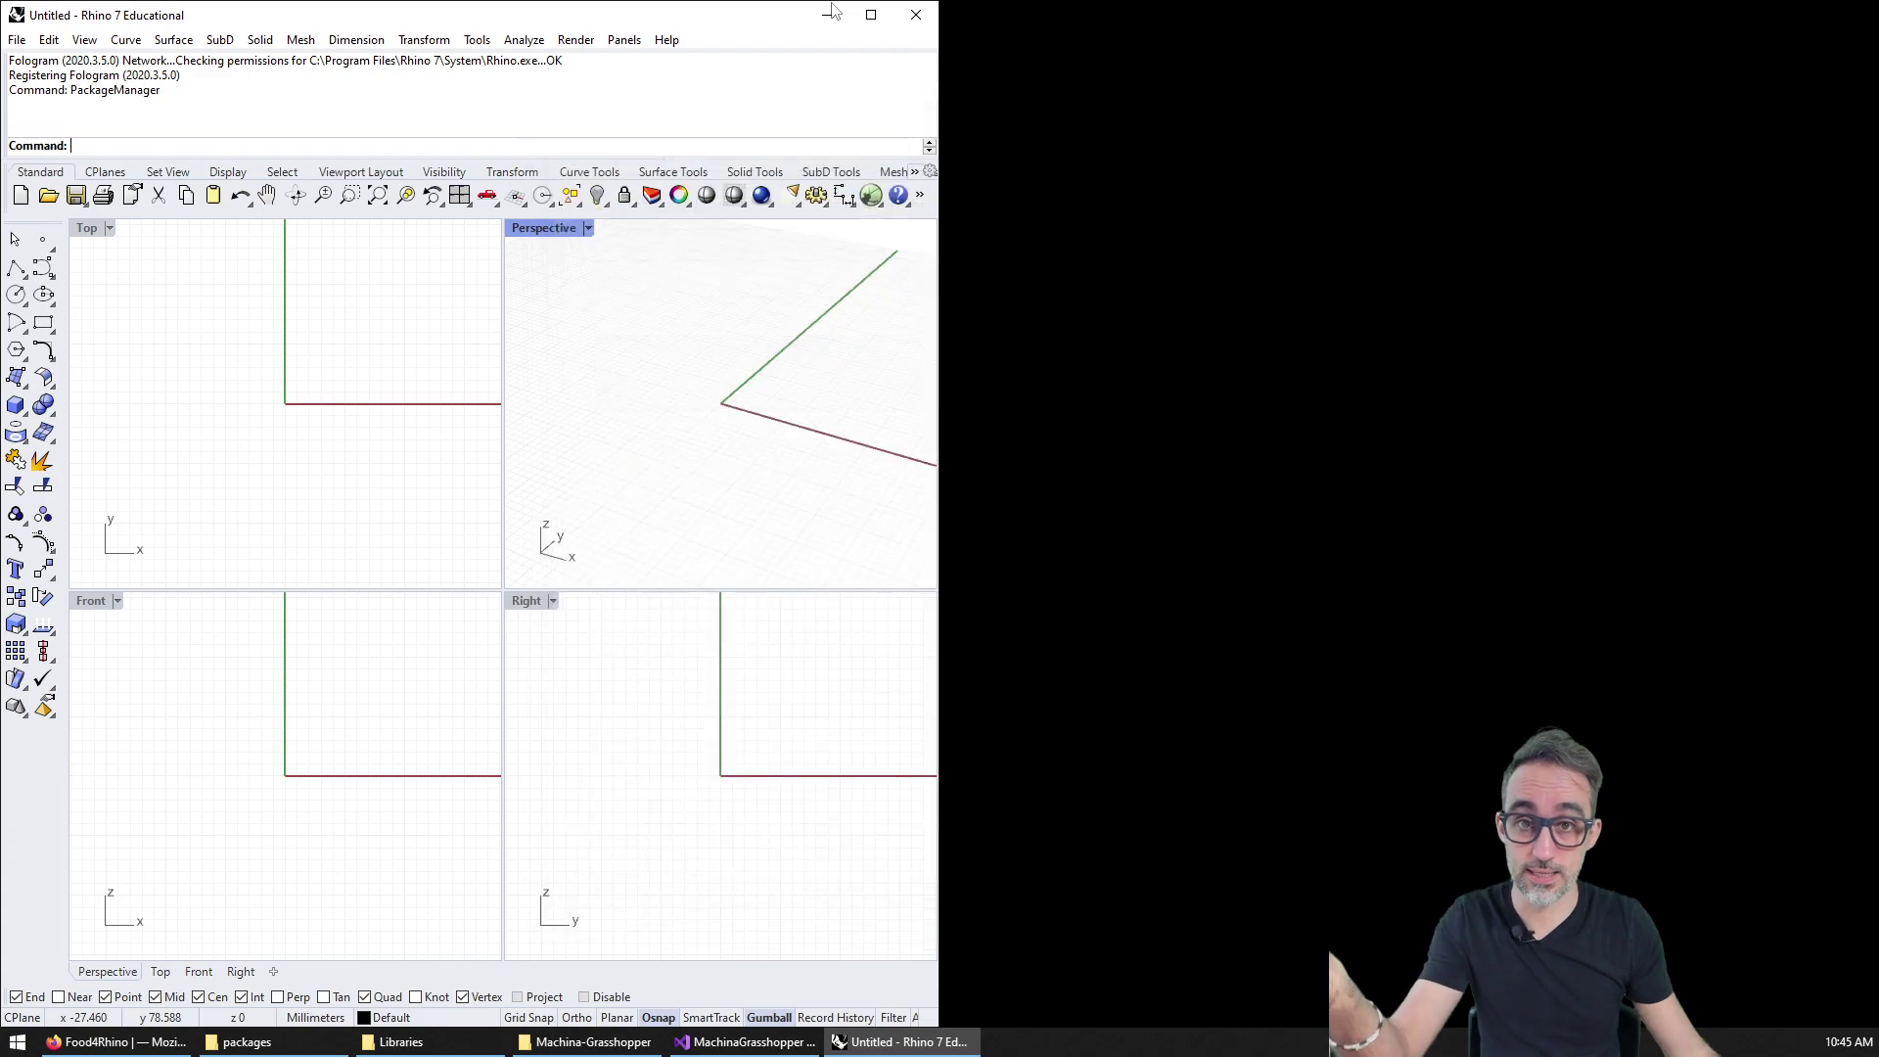
Restart Rhino, snap it to the left half, and launch Grasshopper.
left_click(916, 16)
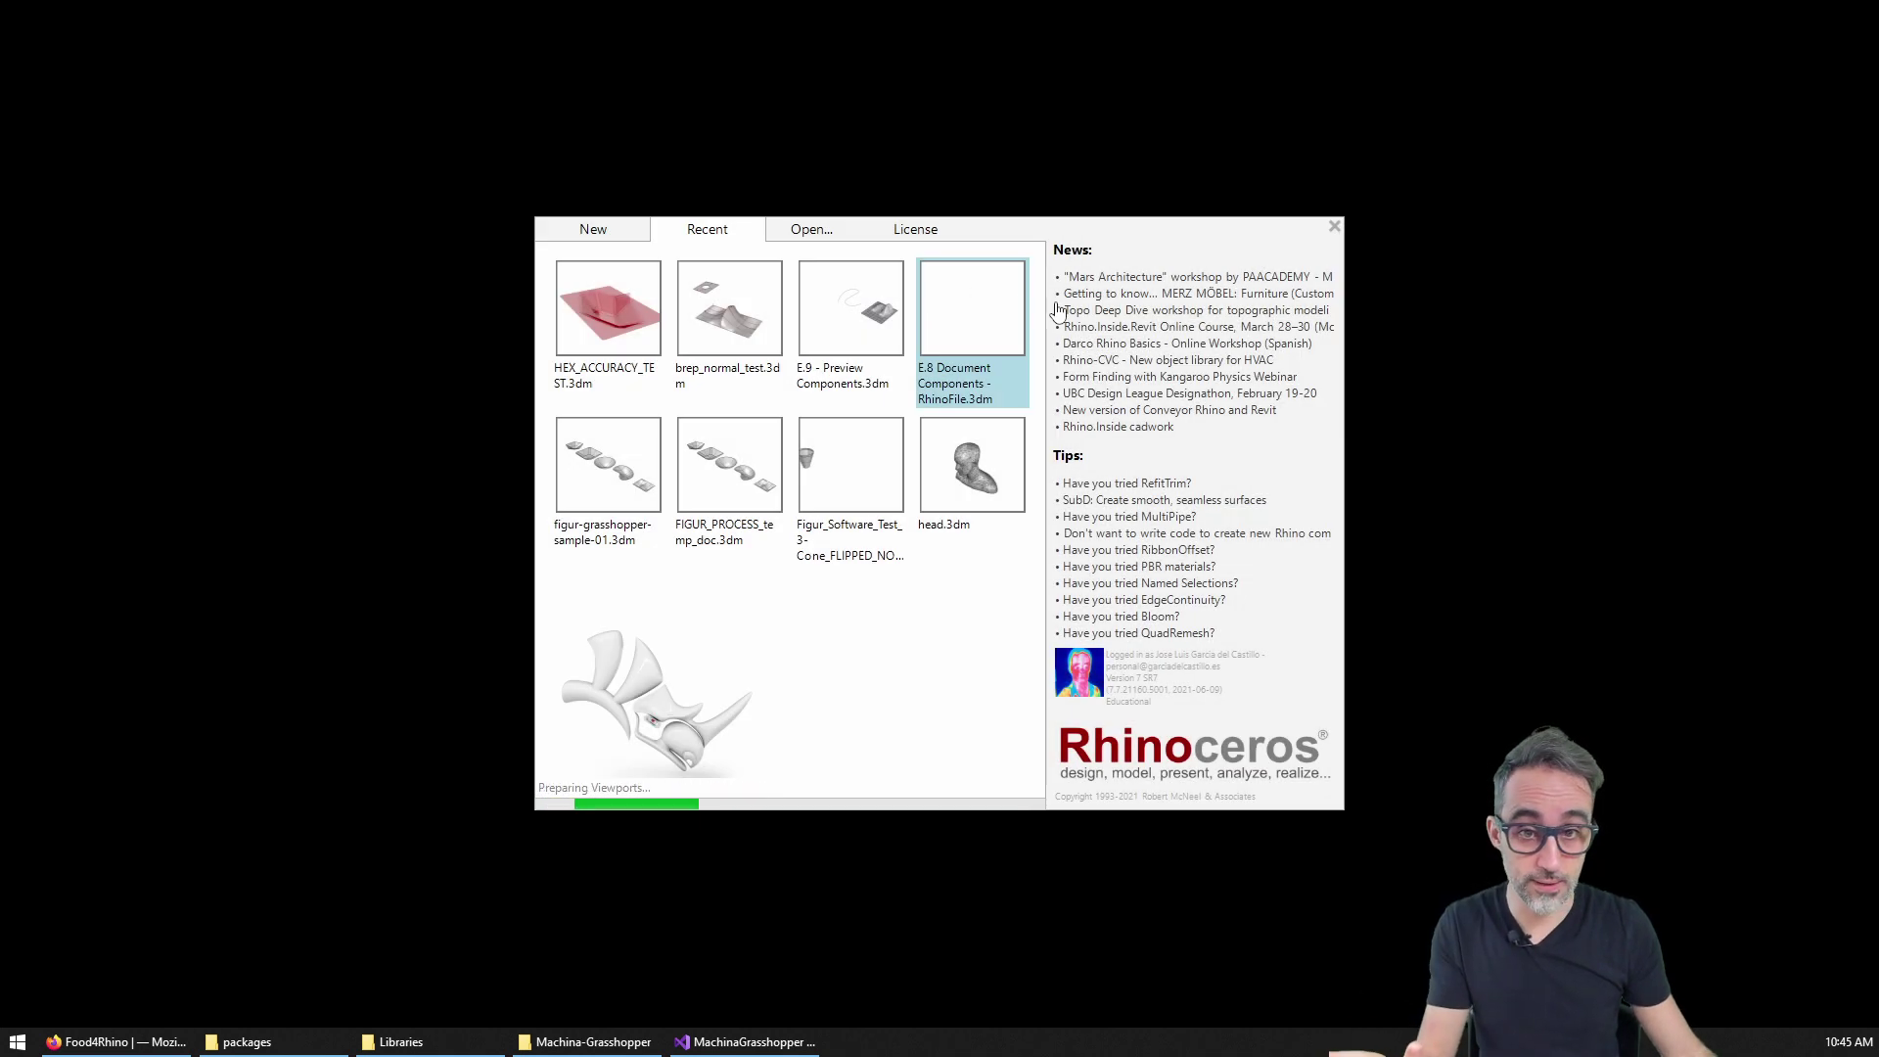
left_click(1334, 228)
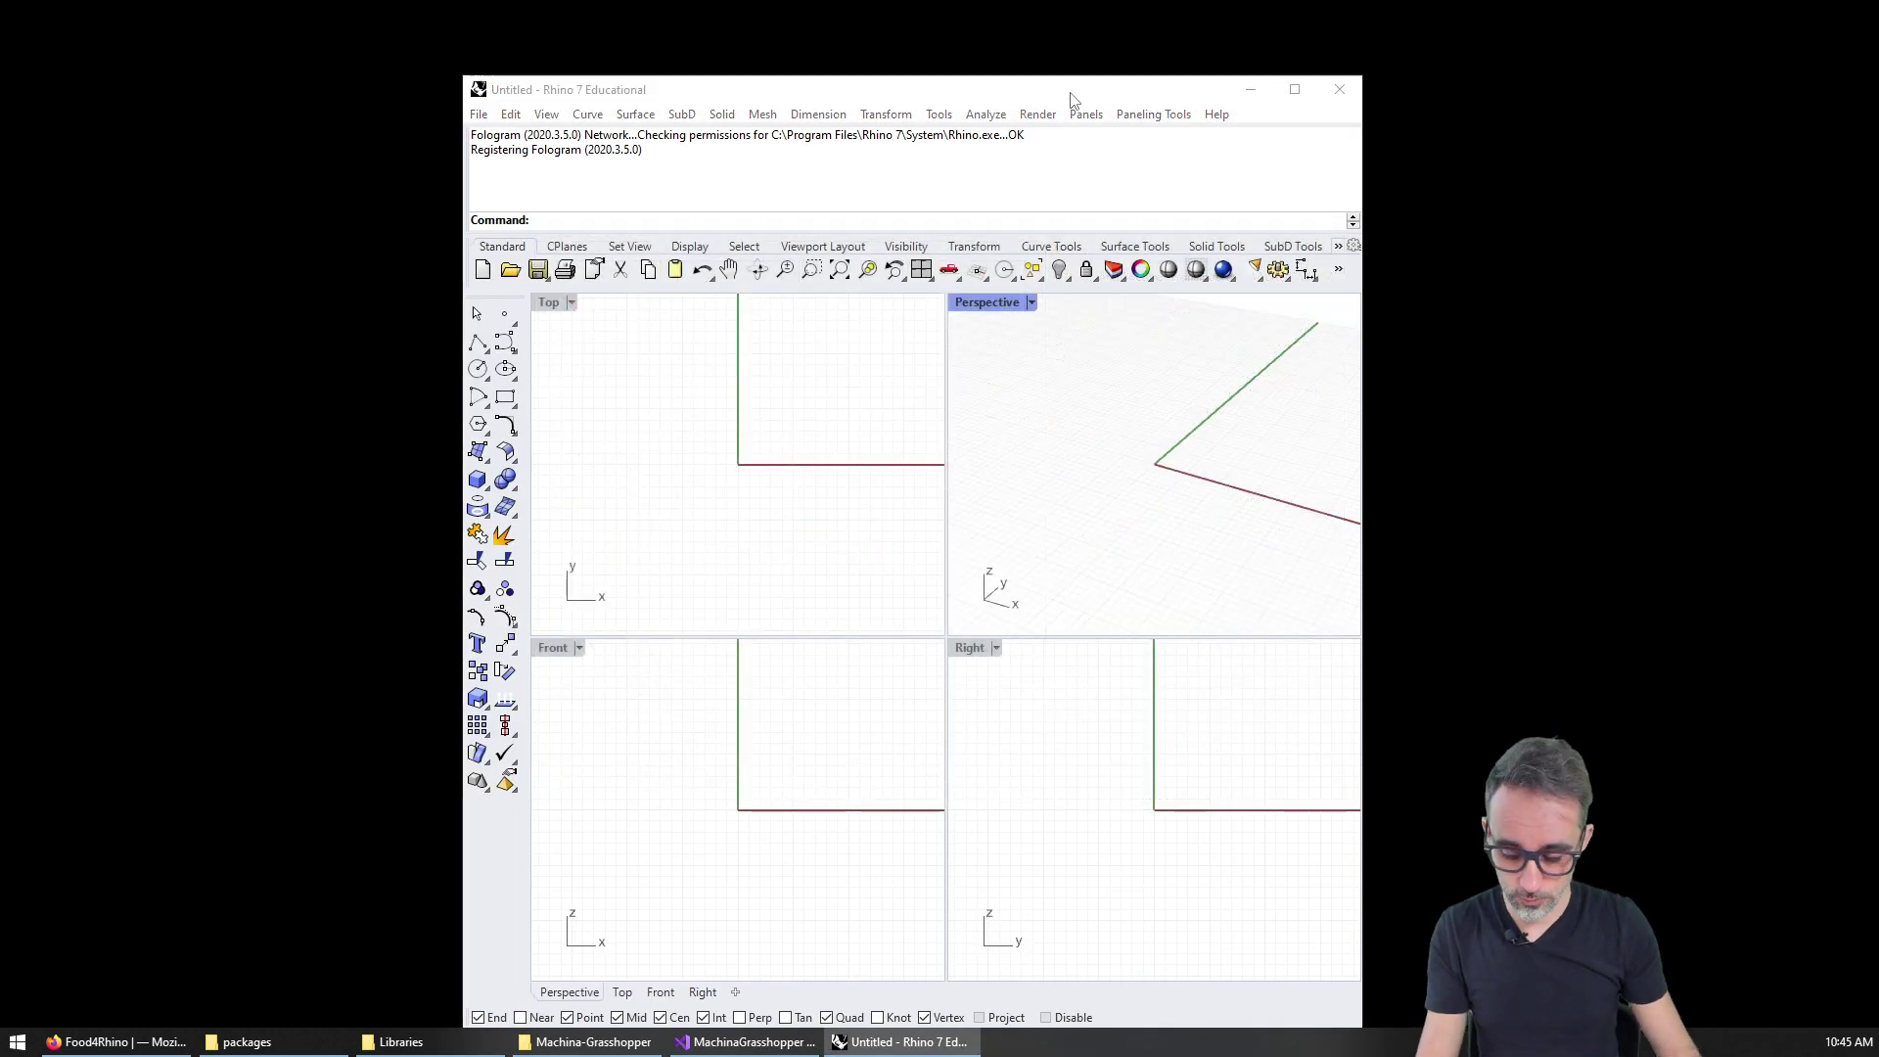
key("super+Left")
left_click(1070, 91)
left_click(871, 195)
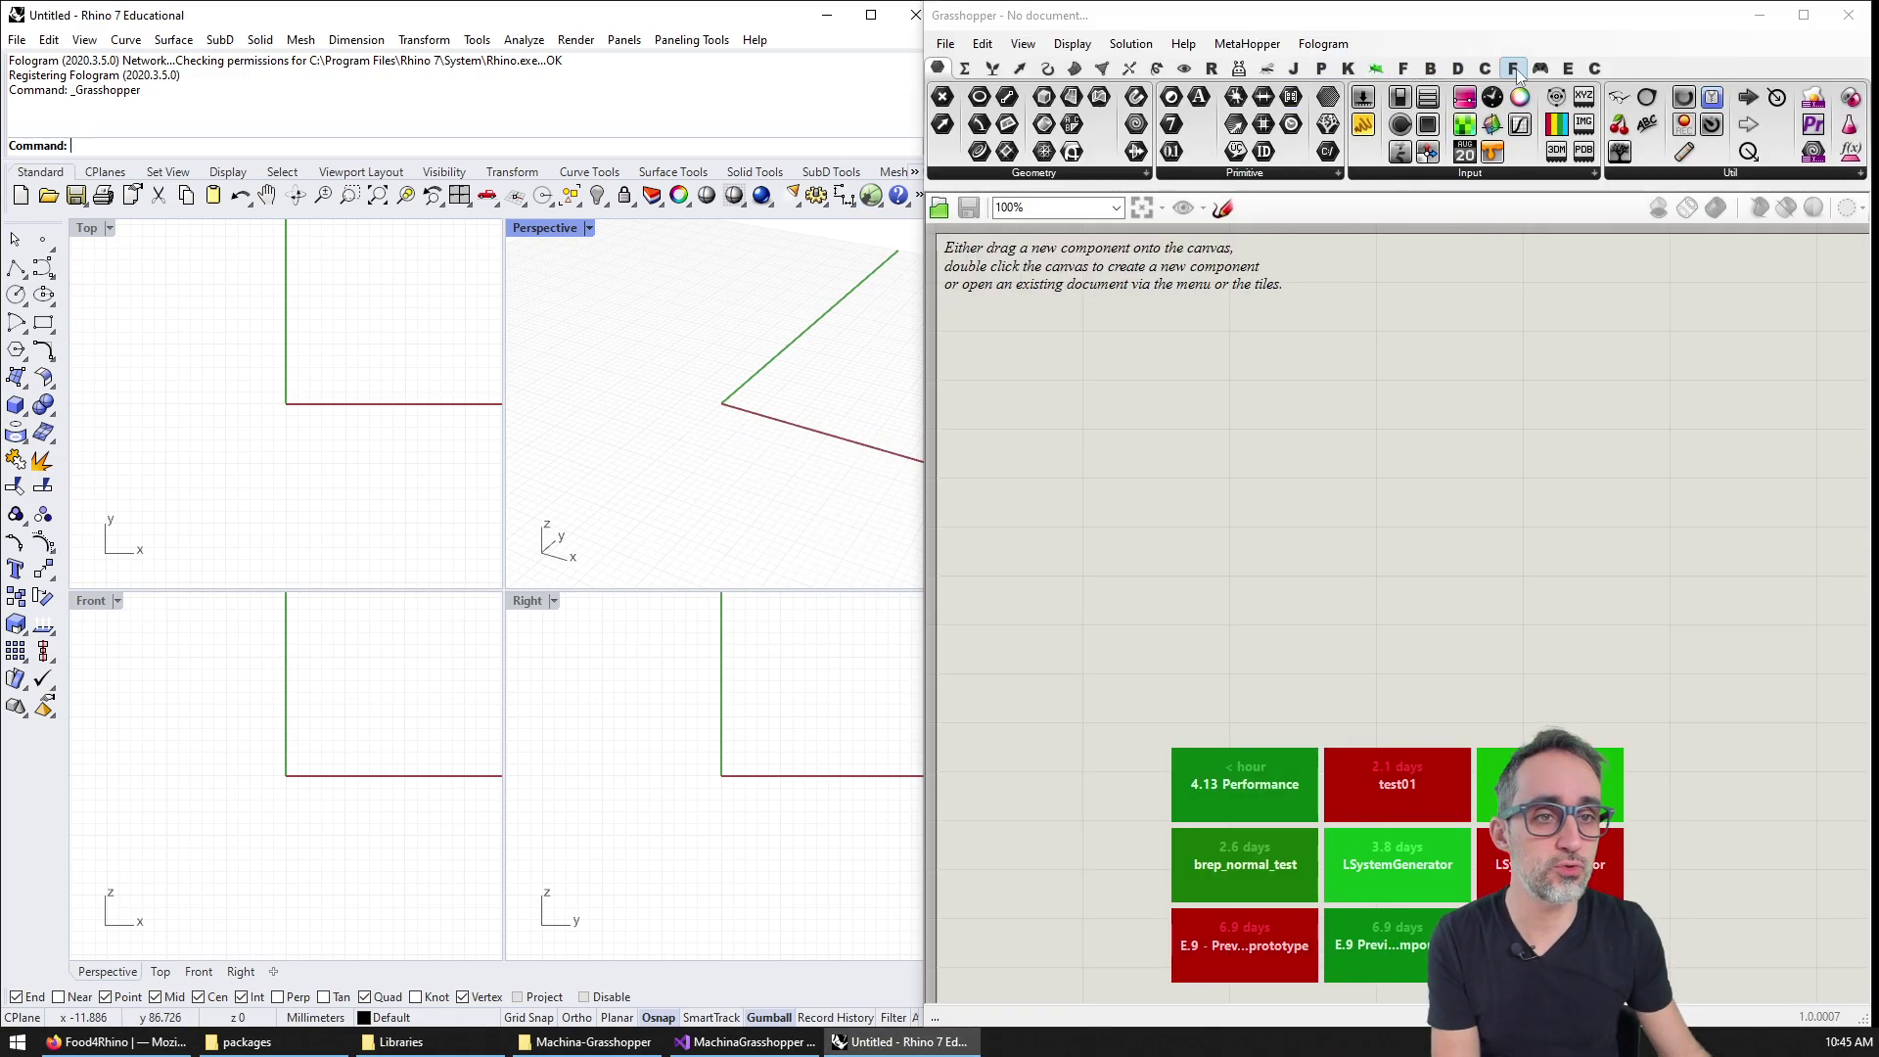
Place a Generate Faces component from the PanelingTools tab onto the canvas.
left_click(1321, 67)
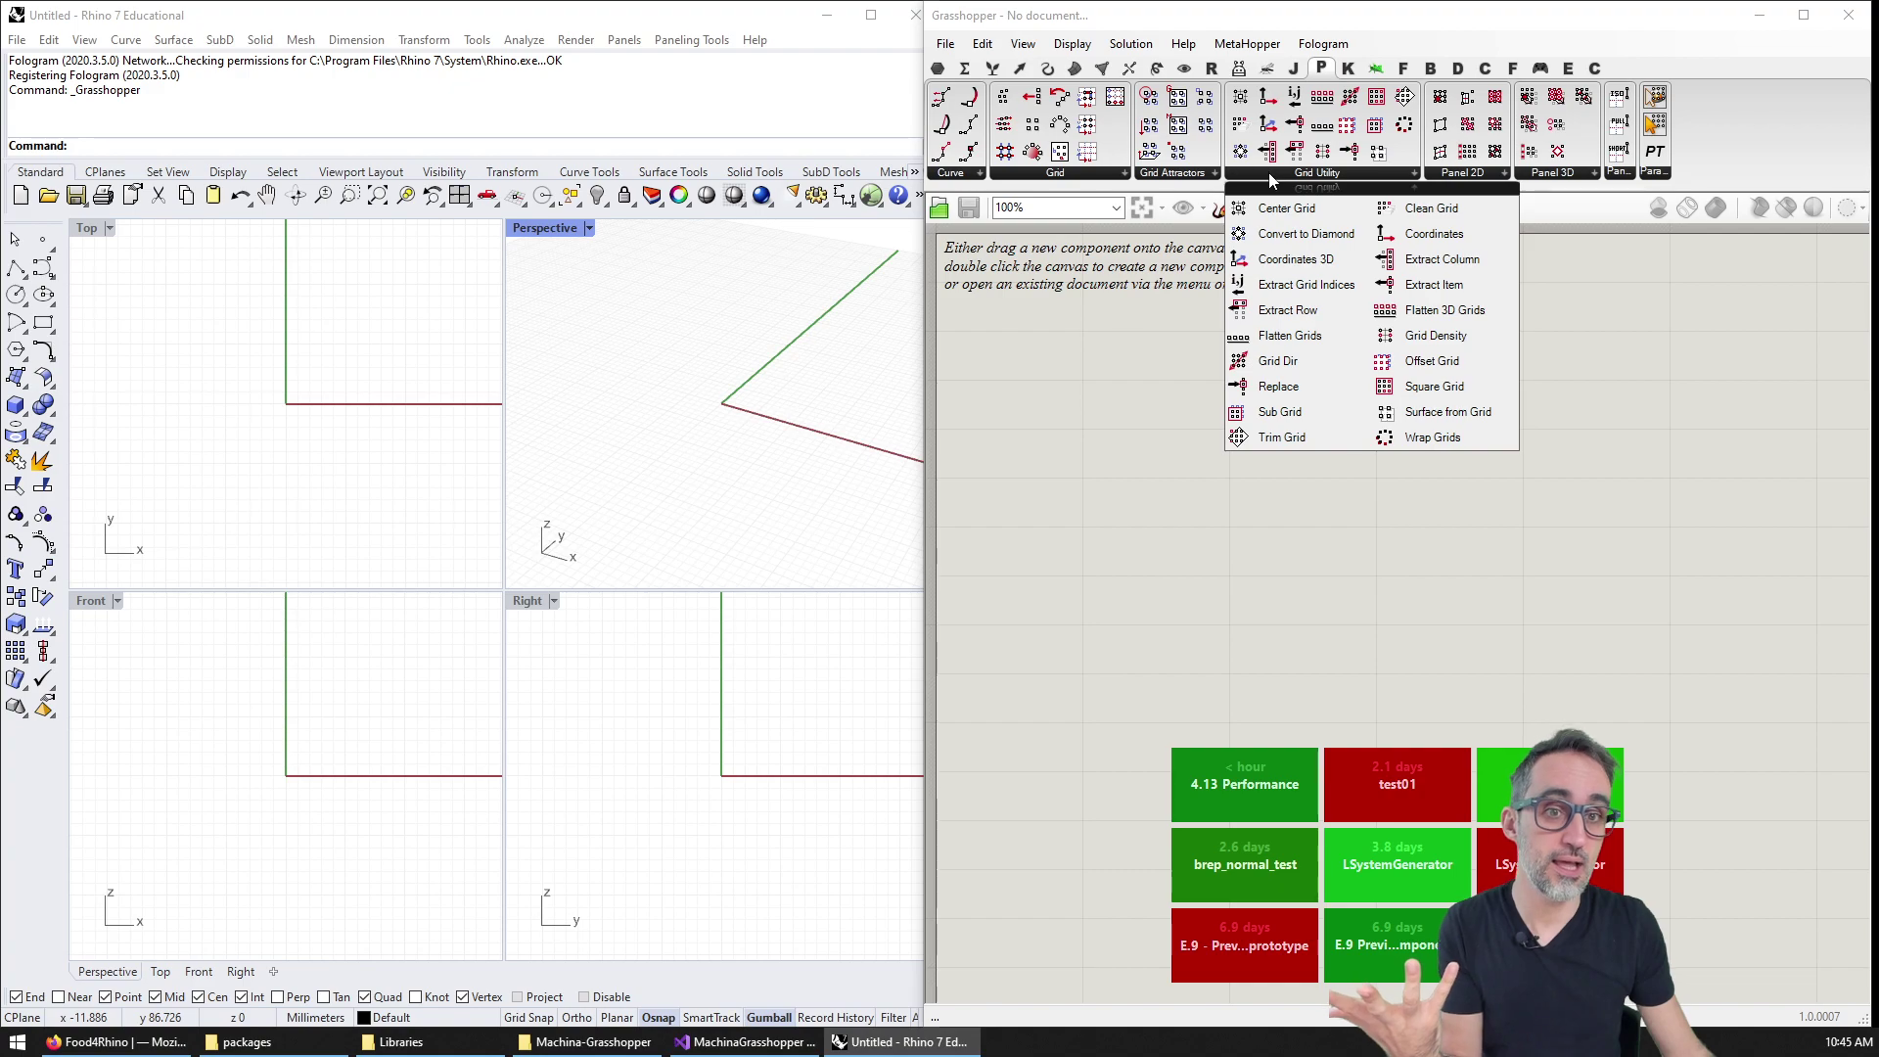
left_click_drag(1458, 266, 1356, 497)
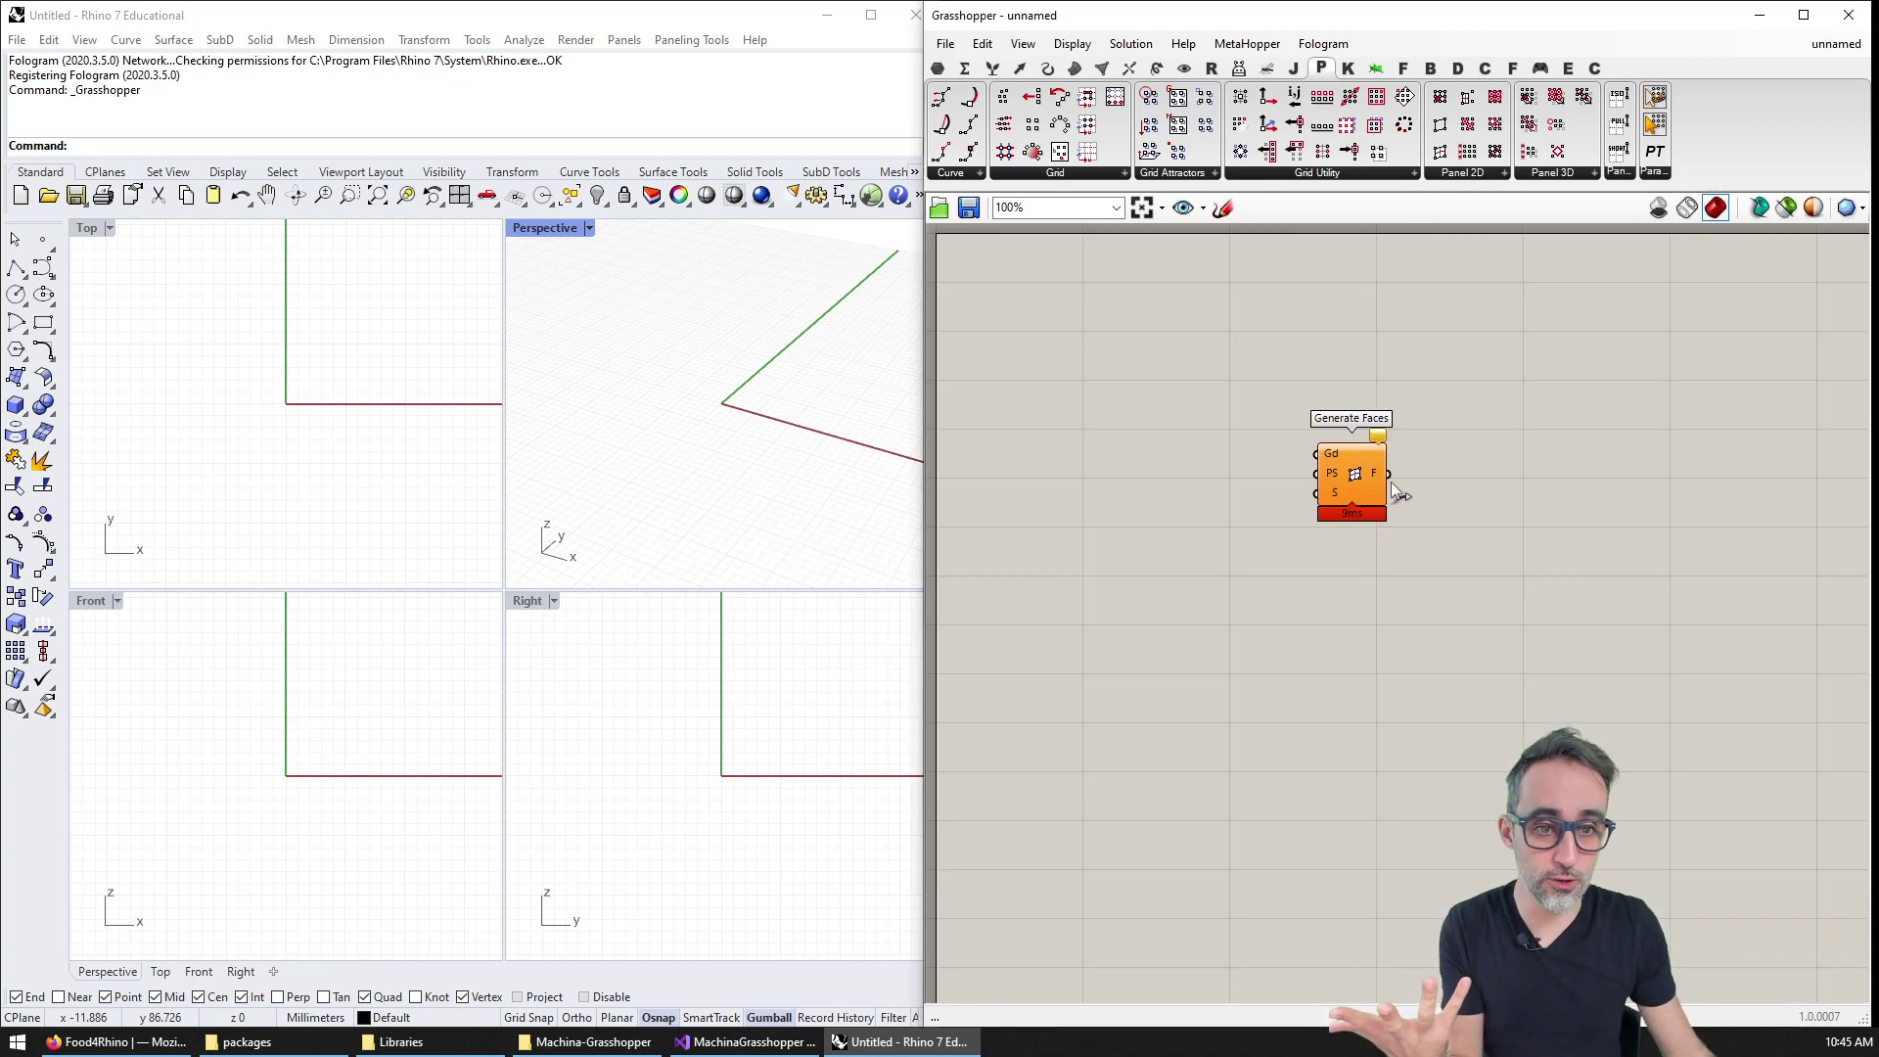
scroll(1359, 501, "up", 4)
scroll(1354, 515, "down", 3)
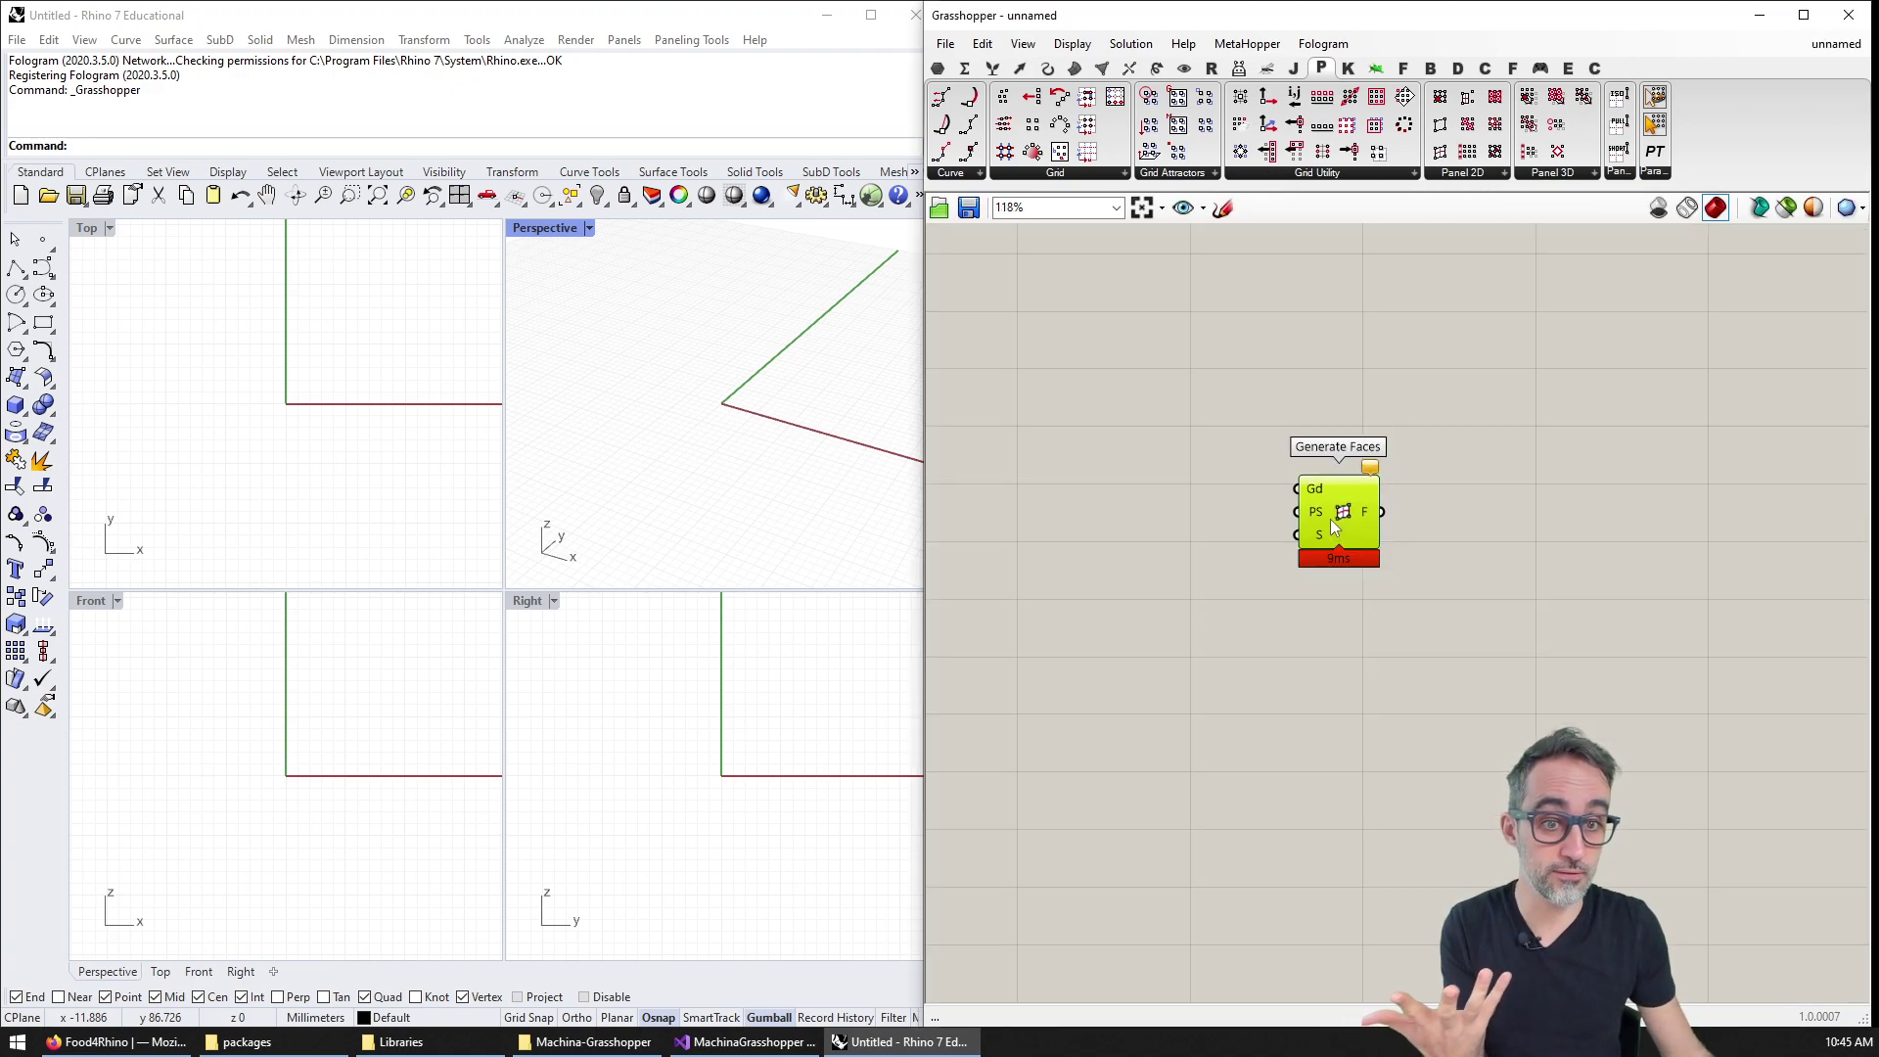
scroll(1368, 544, "up", 1)
scroll(1360, 508, "down", 1)
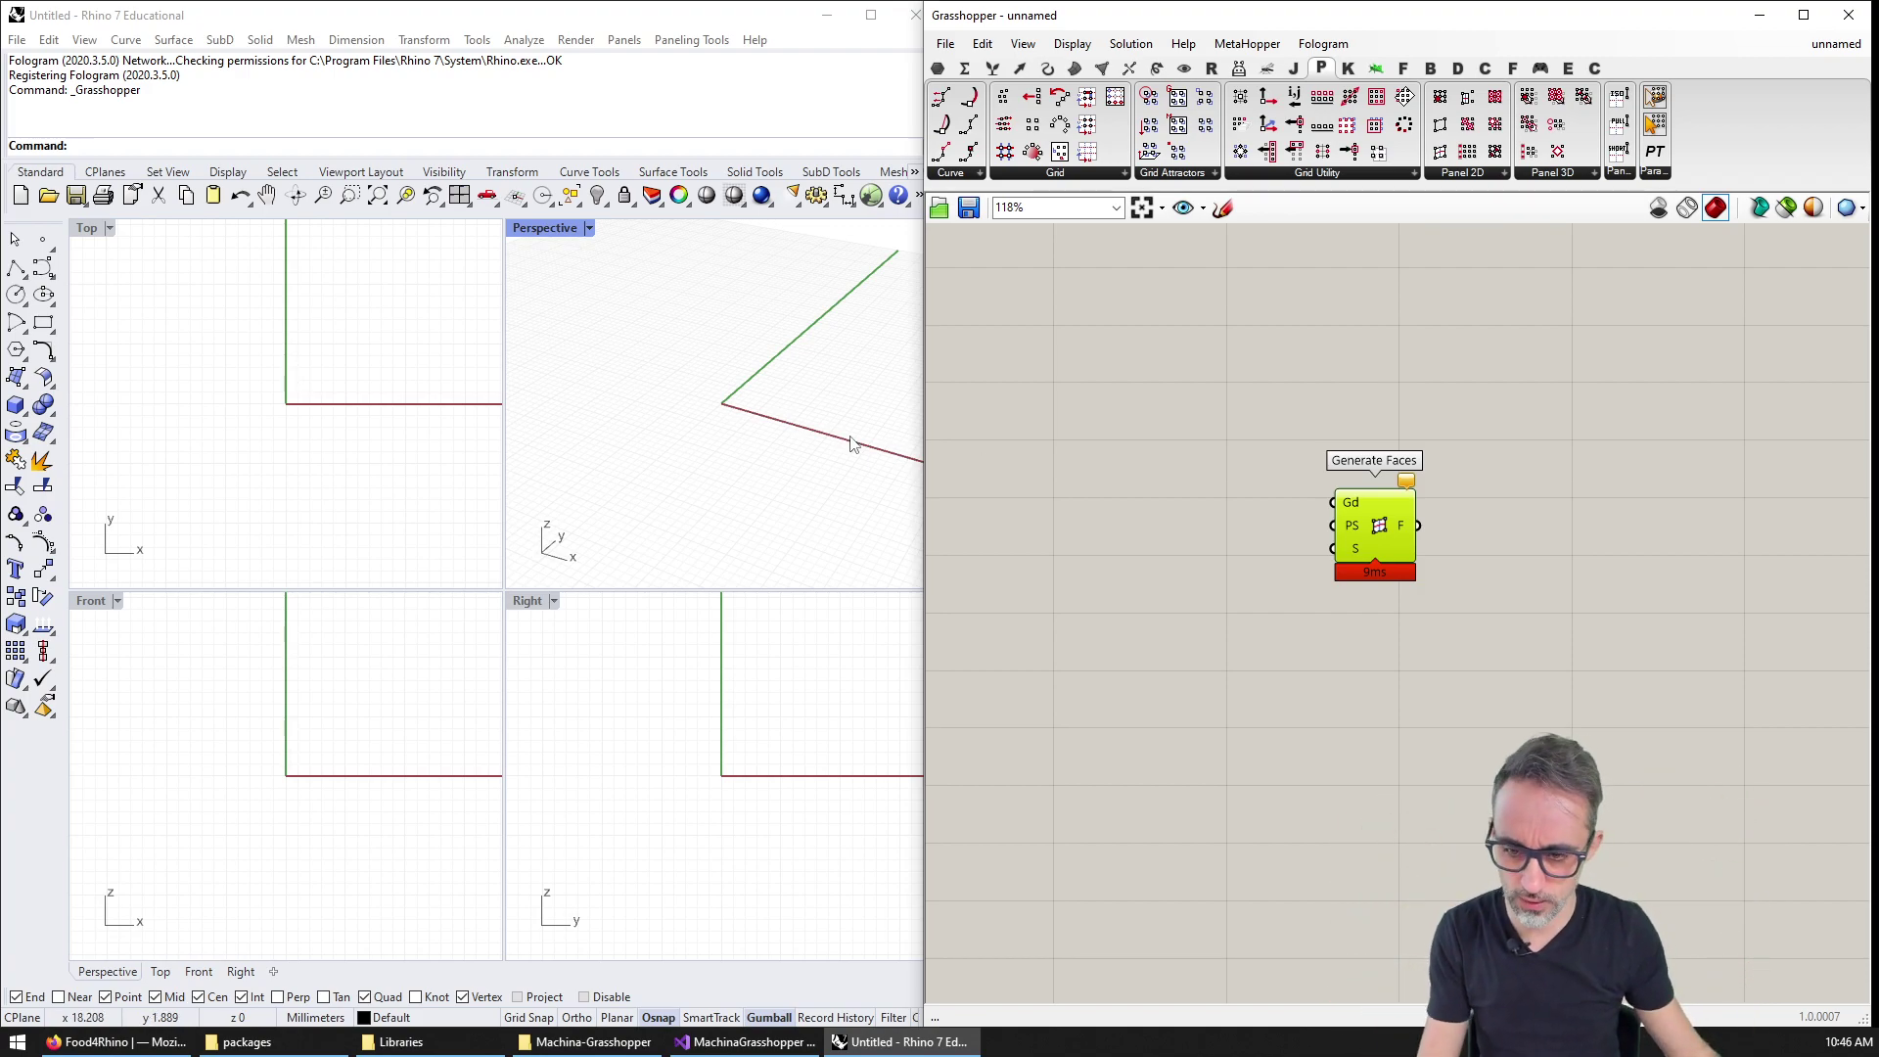
Bring the packages Explorer window forward, widen it, and examine its AppData\Roaming\McNeel path.
mouse_move(323, 1039)
left_click(318, 967)
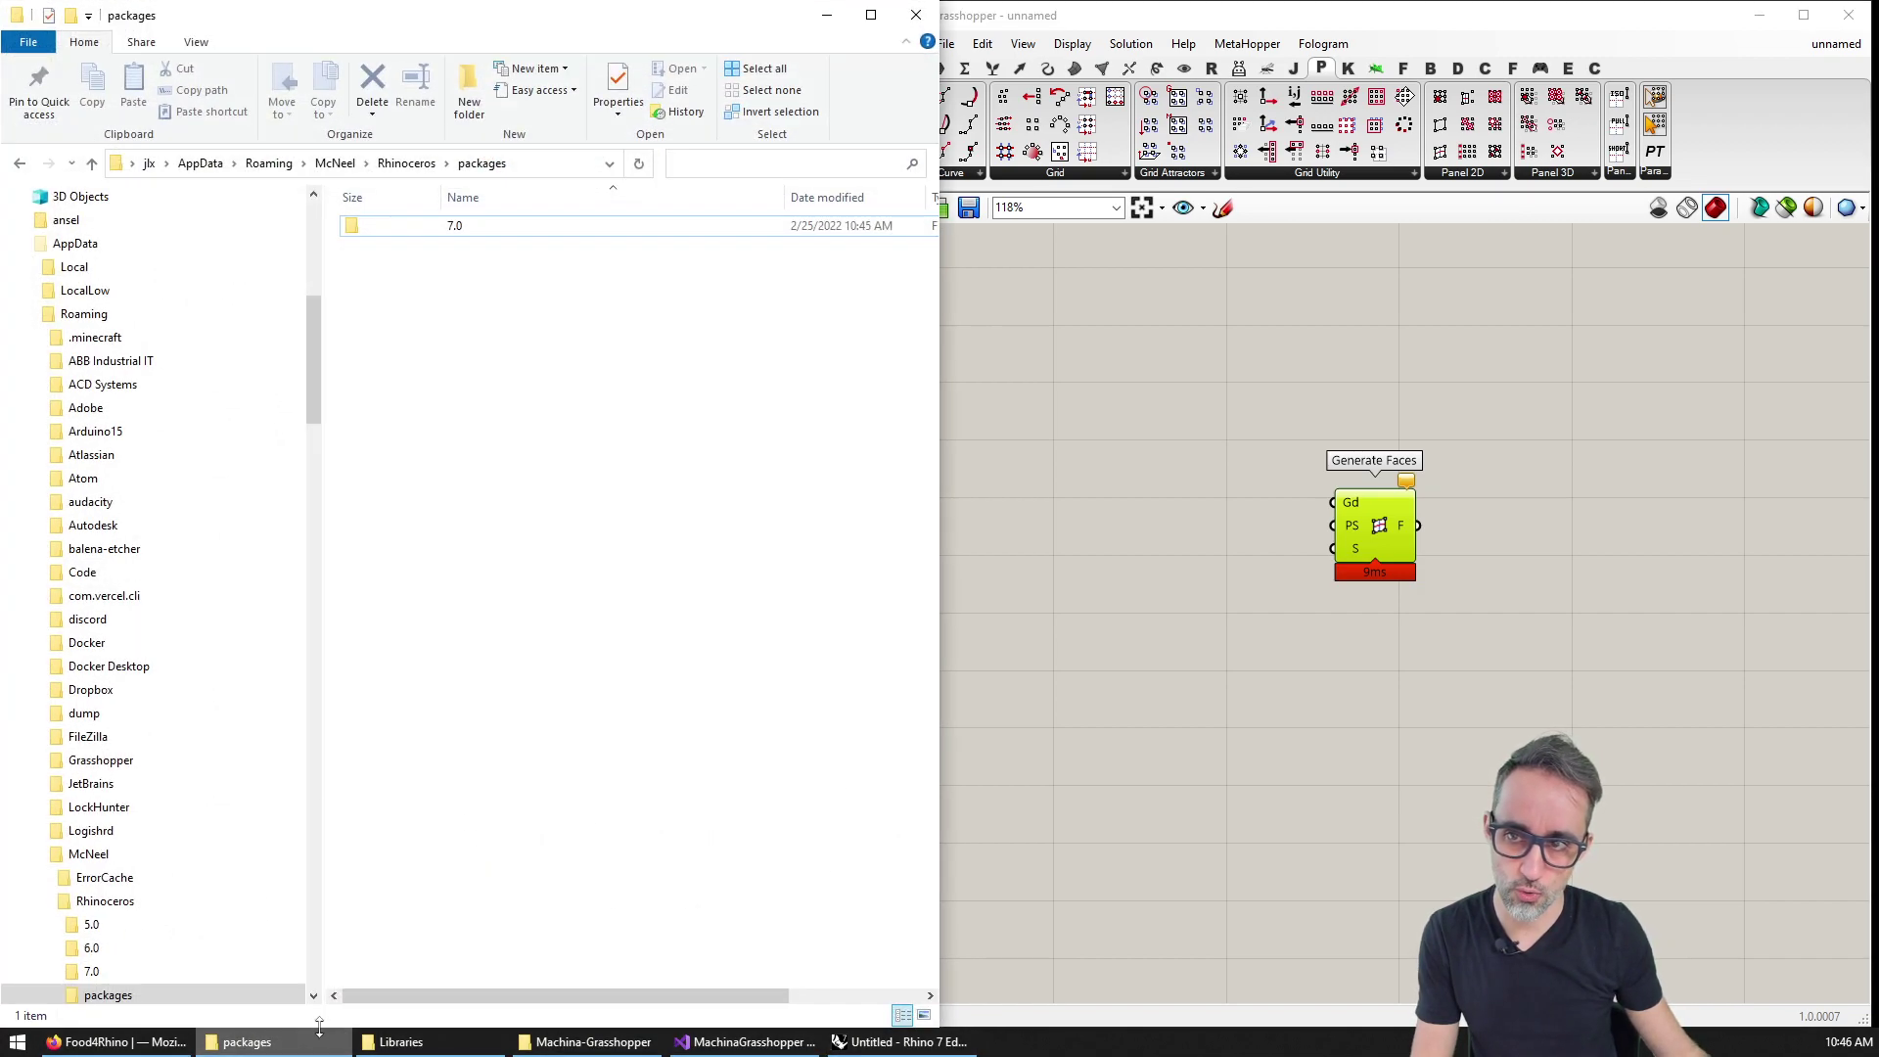
left_click_drag(941, 74, 1268, 75)
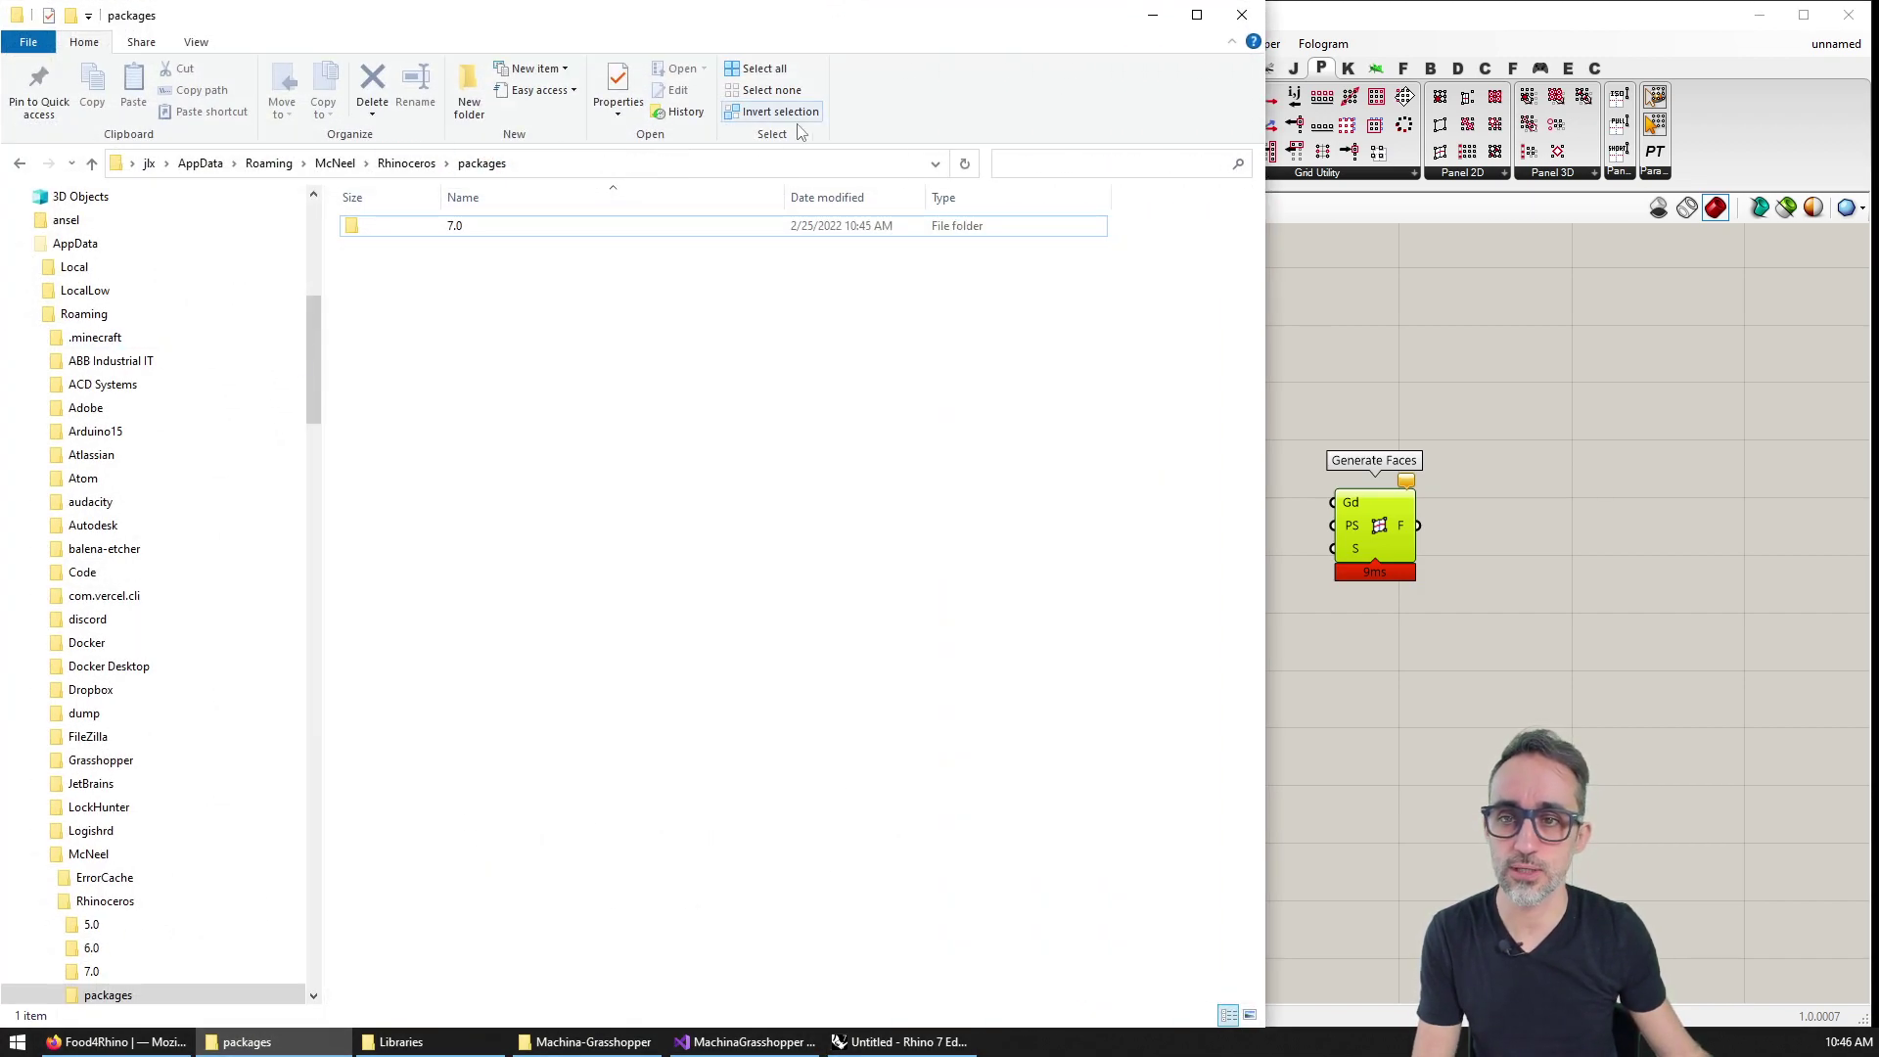
left_click(751, 164)
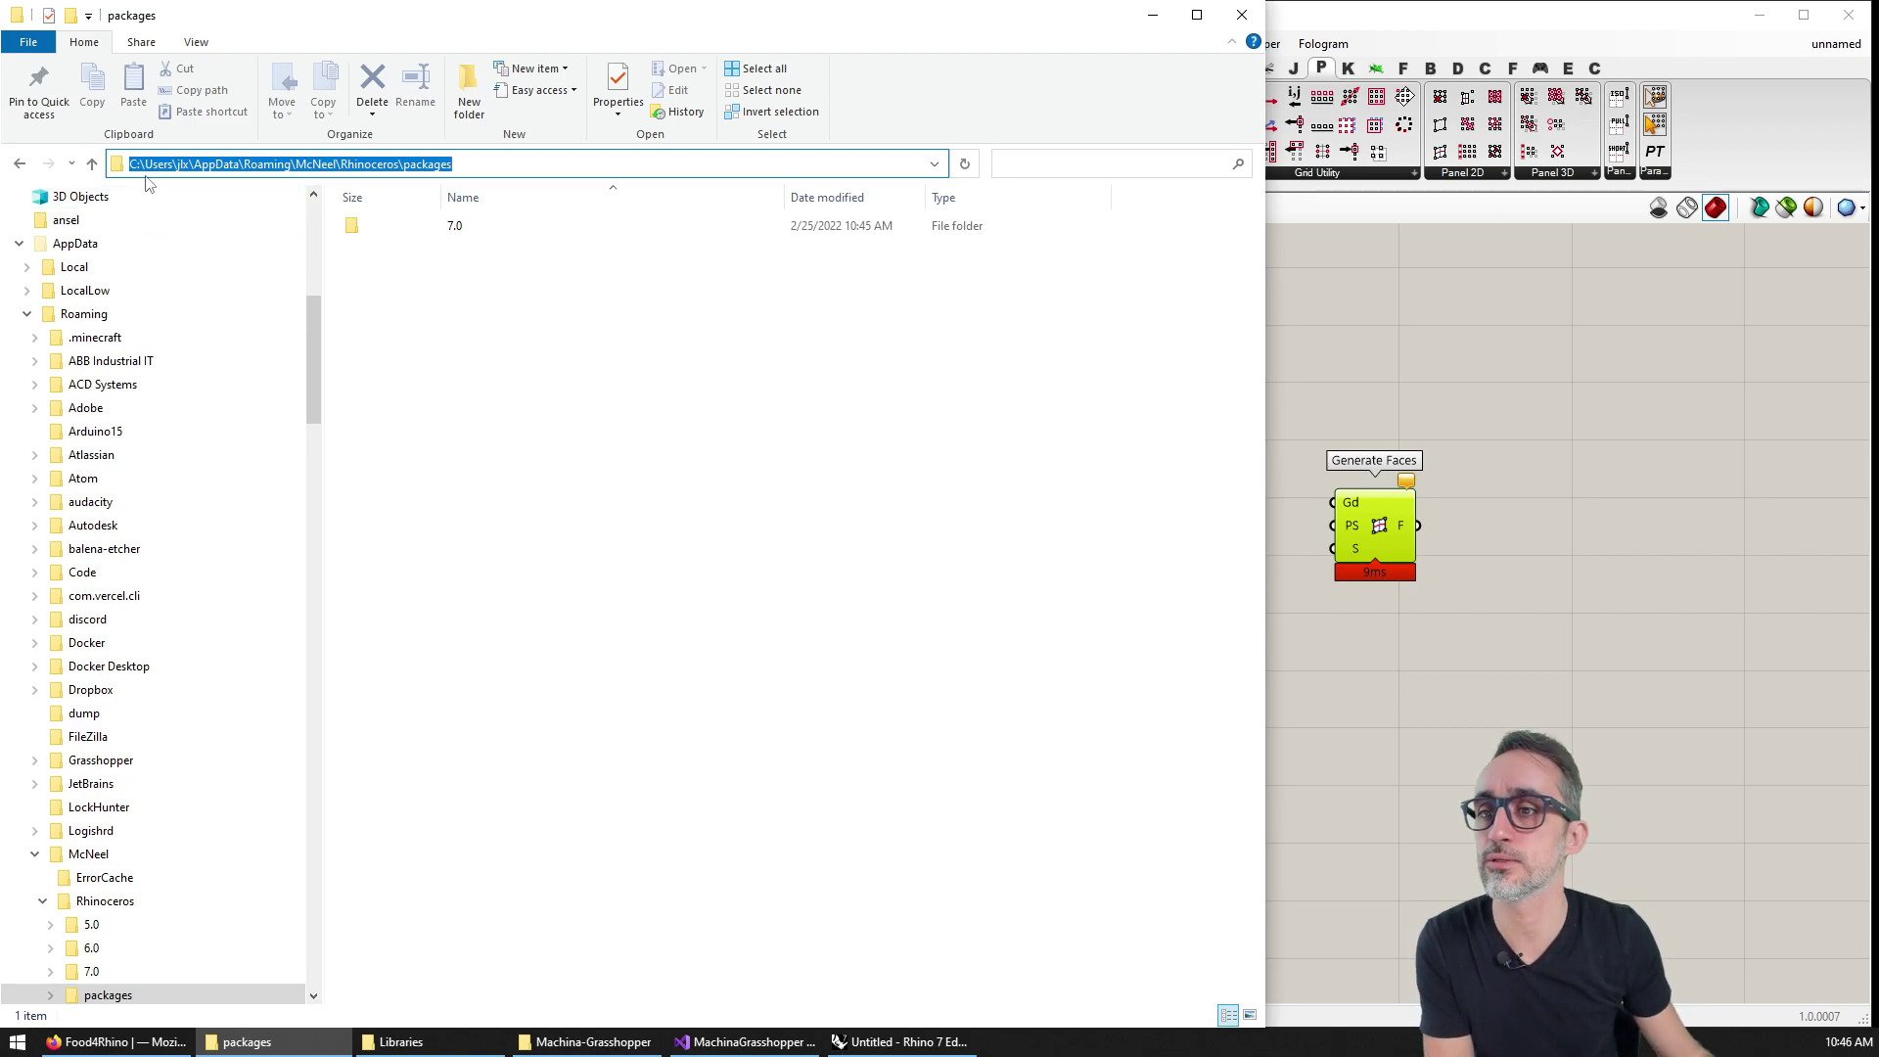
left_click(181, 165)
double_click(180, 164)
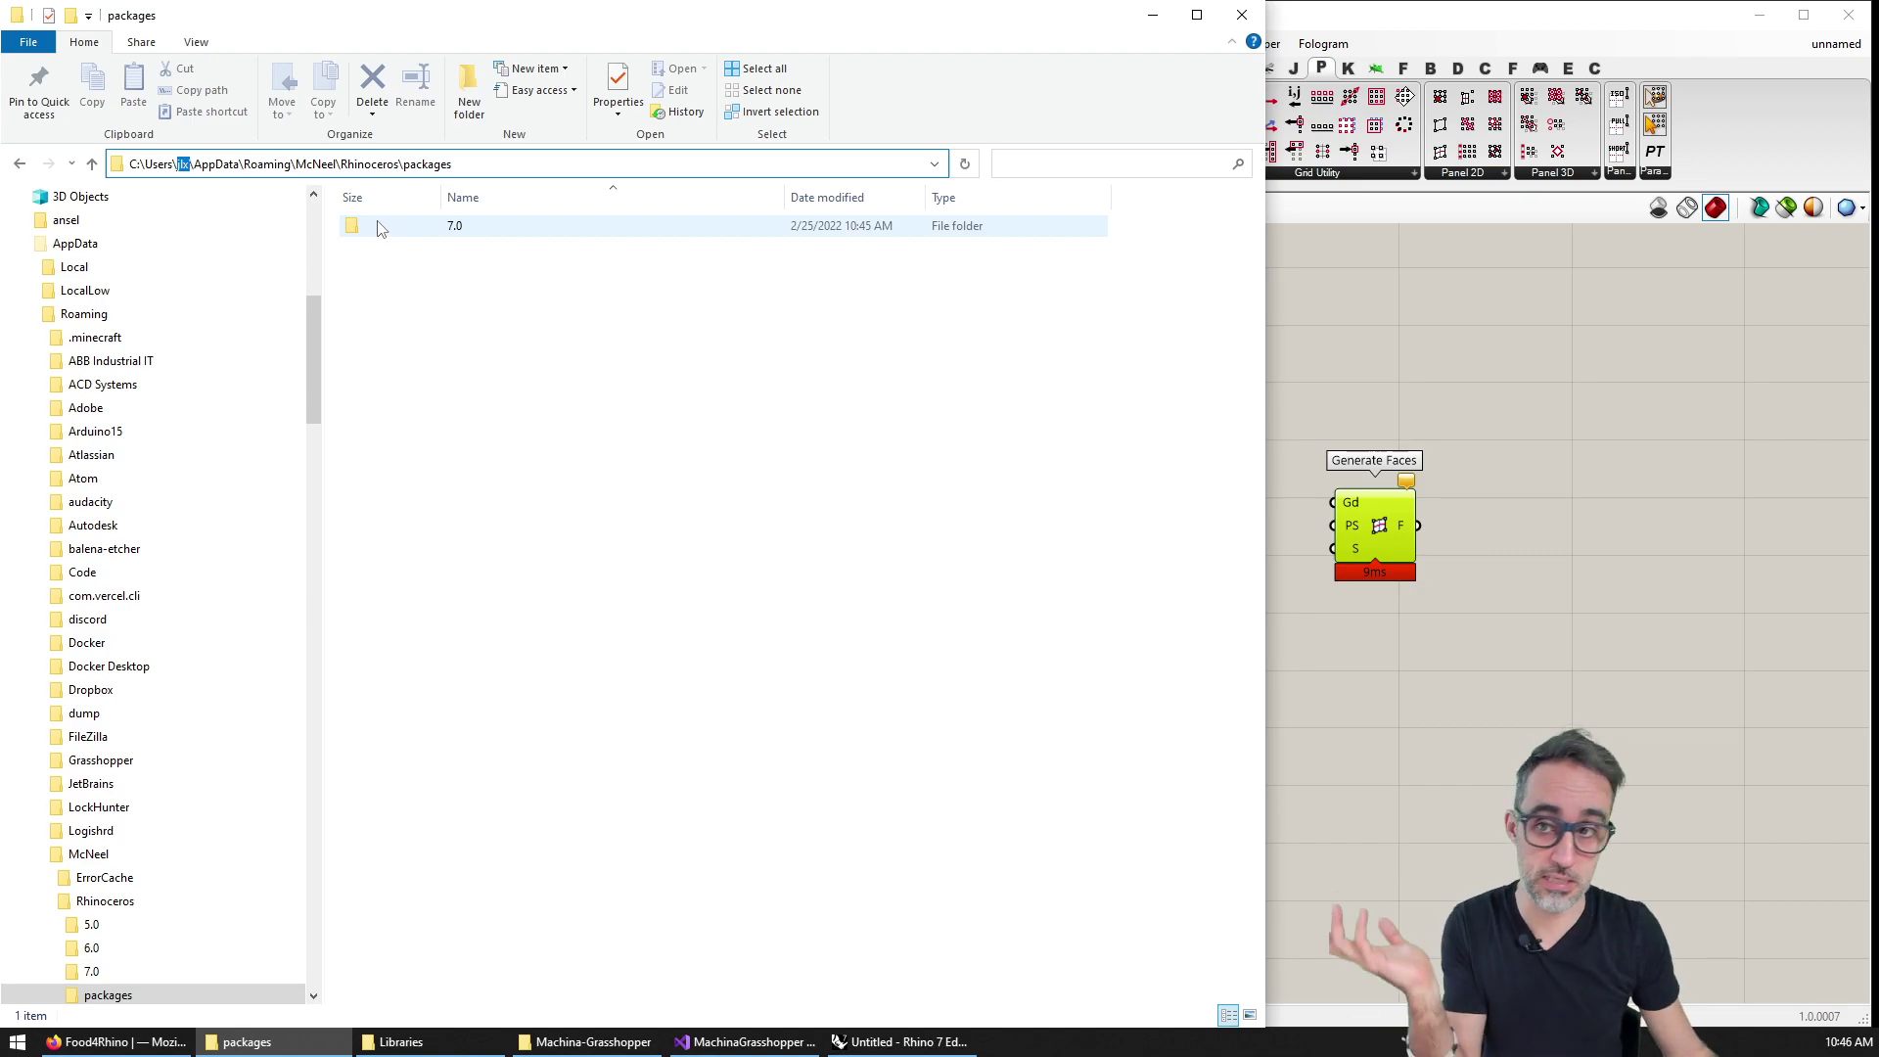
left_click_drag(177, 164, 241, 165)
left_click(252, 164)
double_click(251, 165)
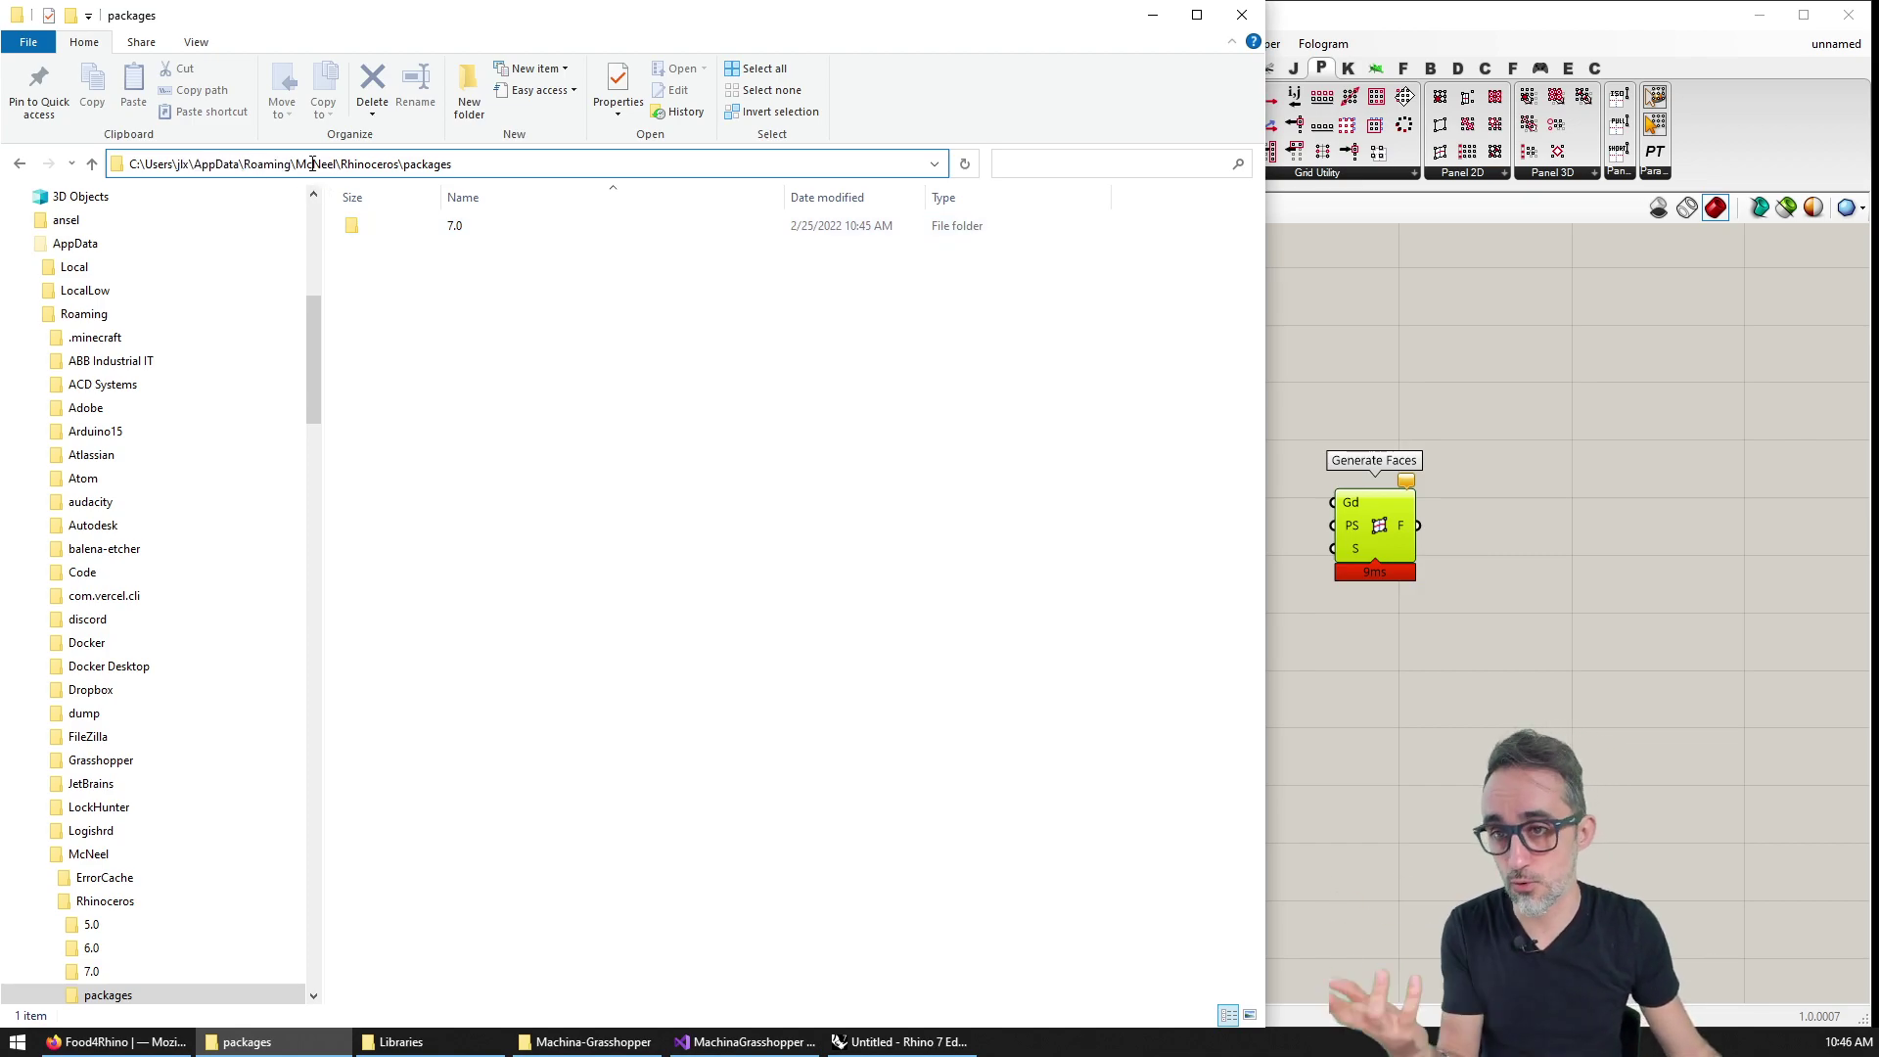
double_click(315, 165)
Open the 7.0 folder showing PanelingTools and Parachute, then return to Grasshopper.
left_click(935, 165)
left_click(577, 469)
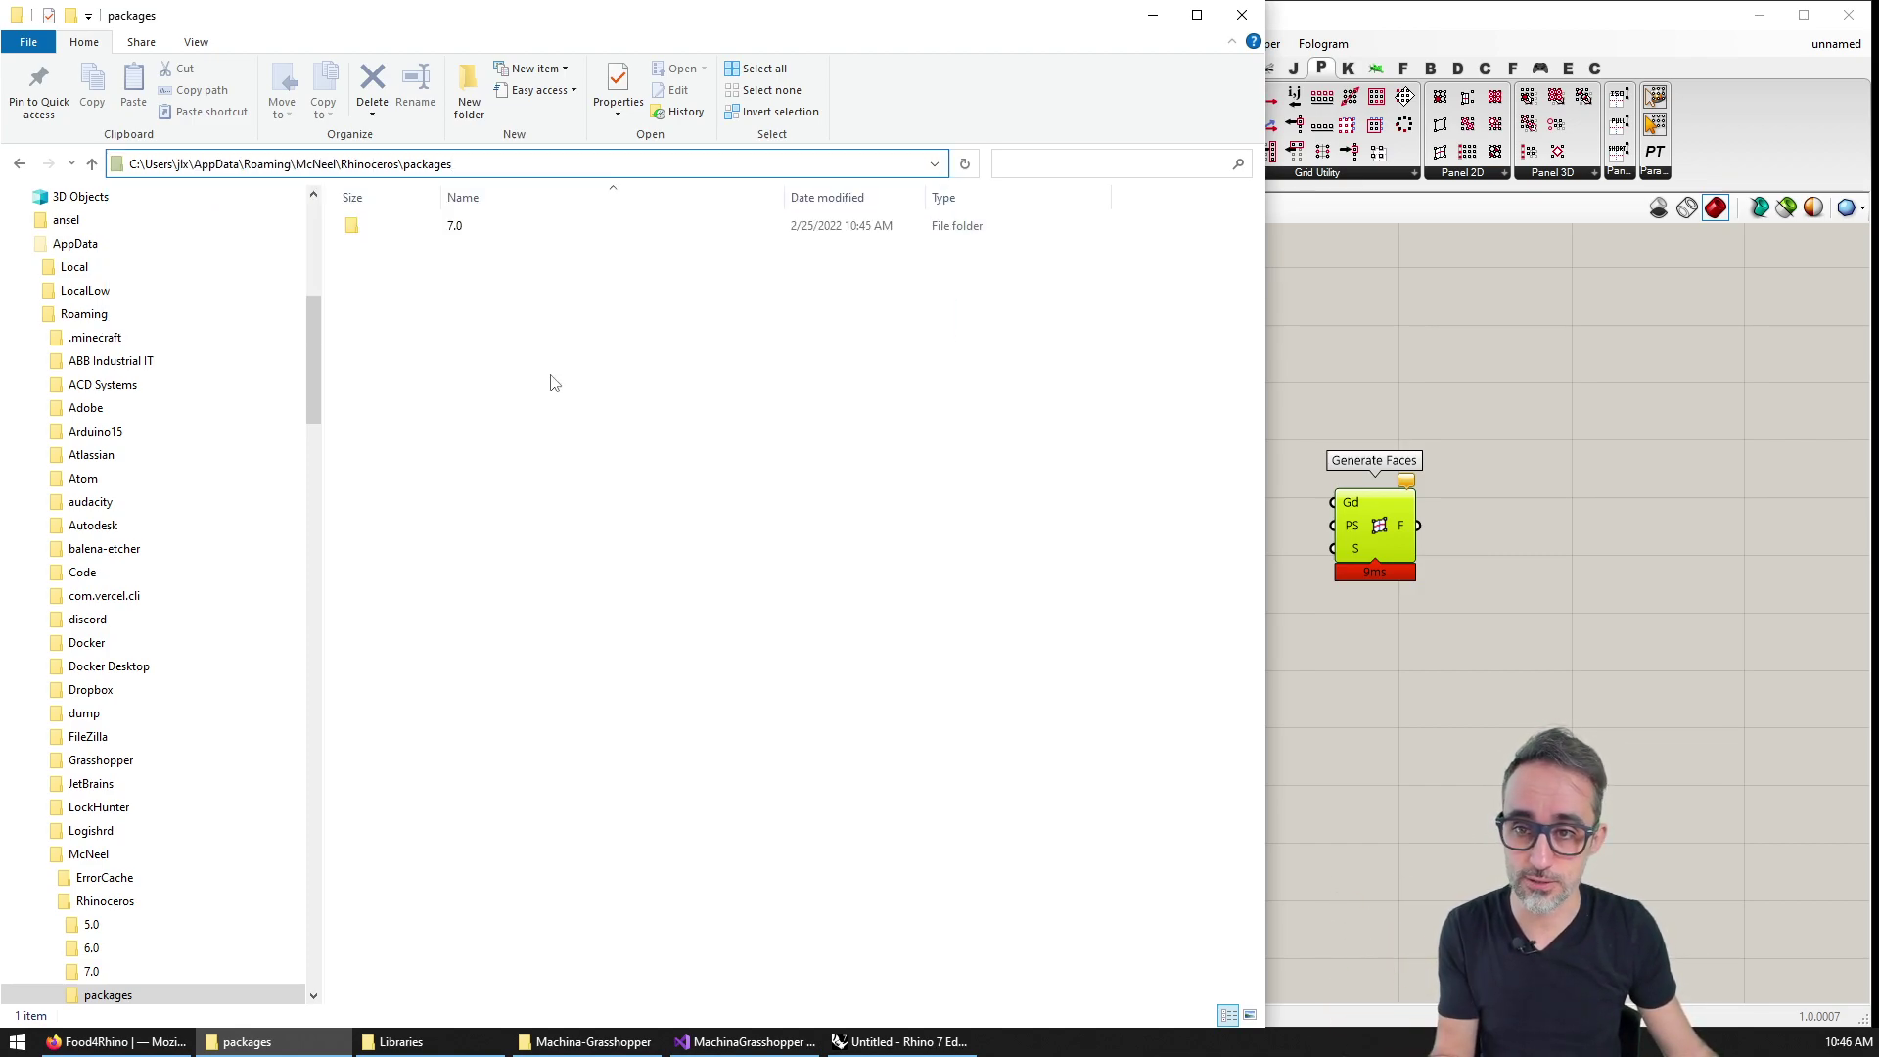
left_click(489, 313)
double_click(458, 227)
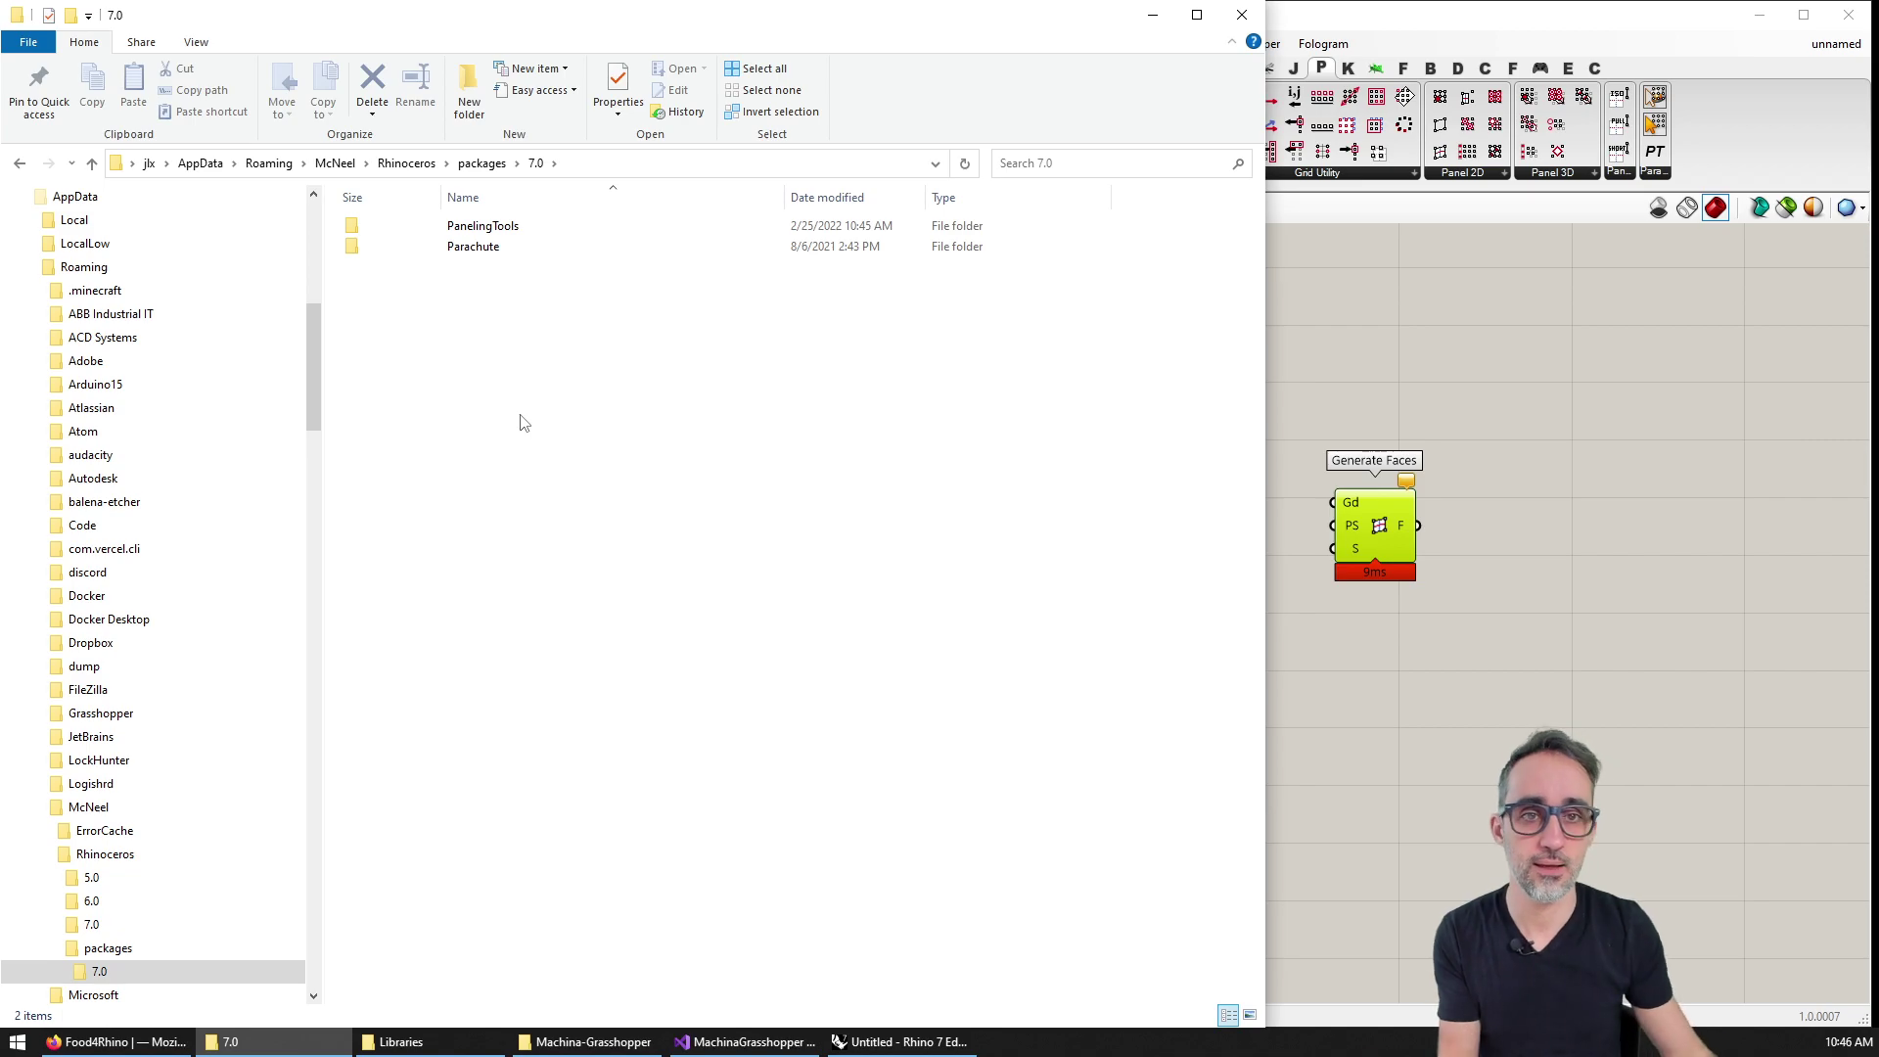
left_click(1407, 401)
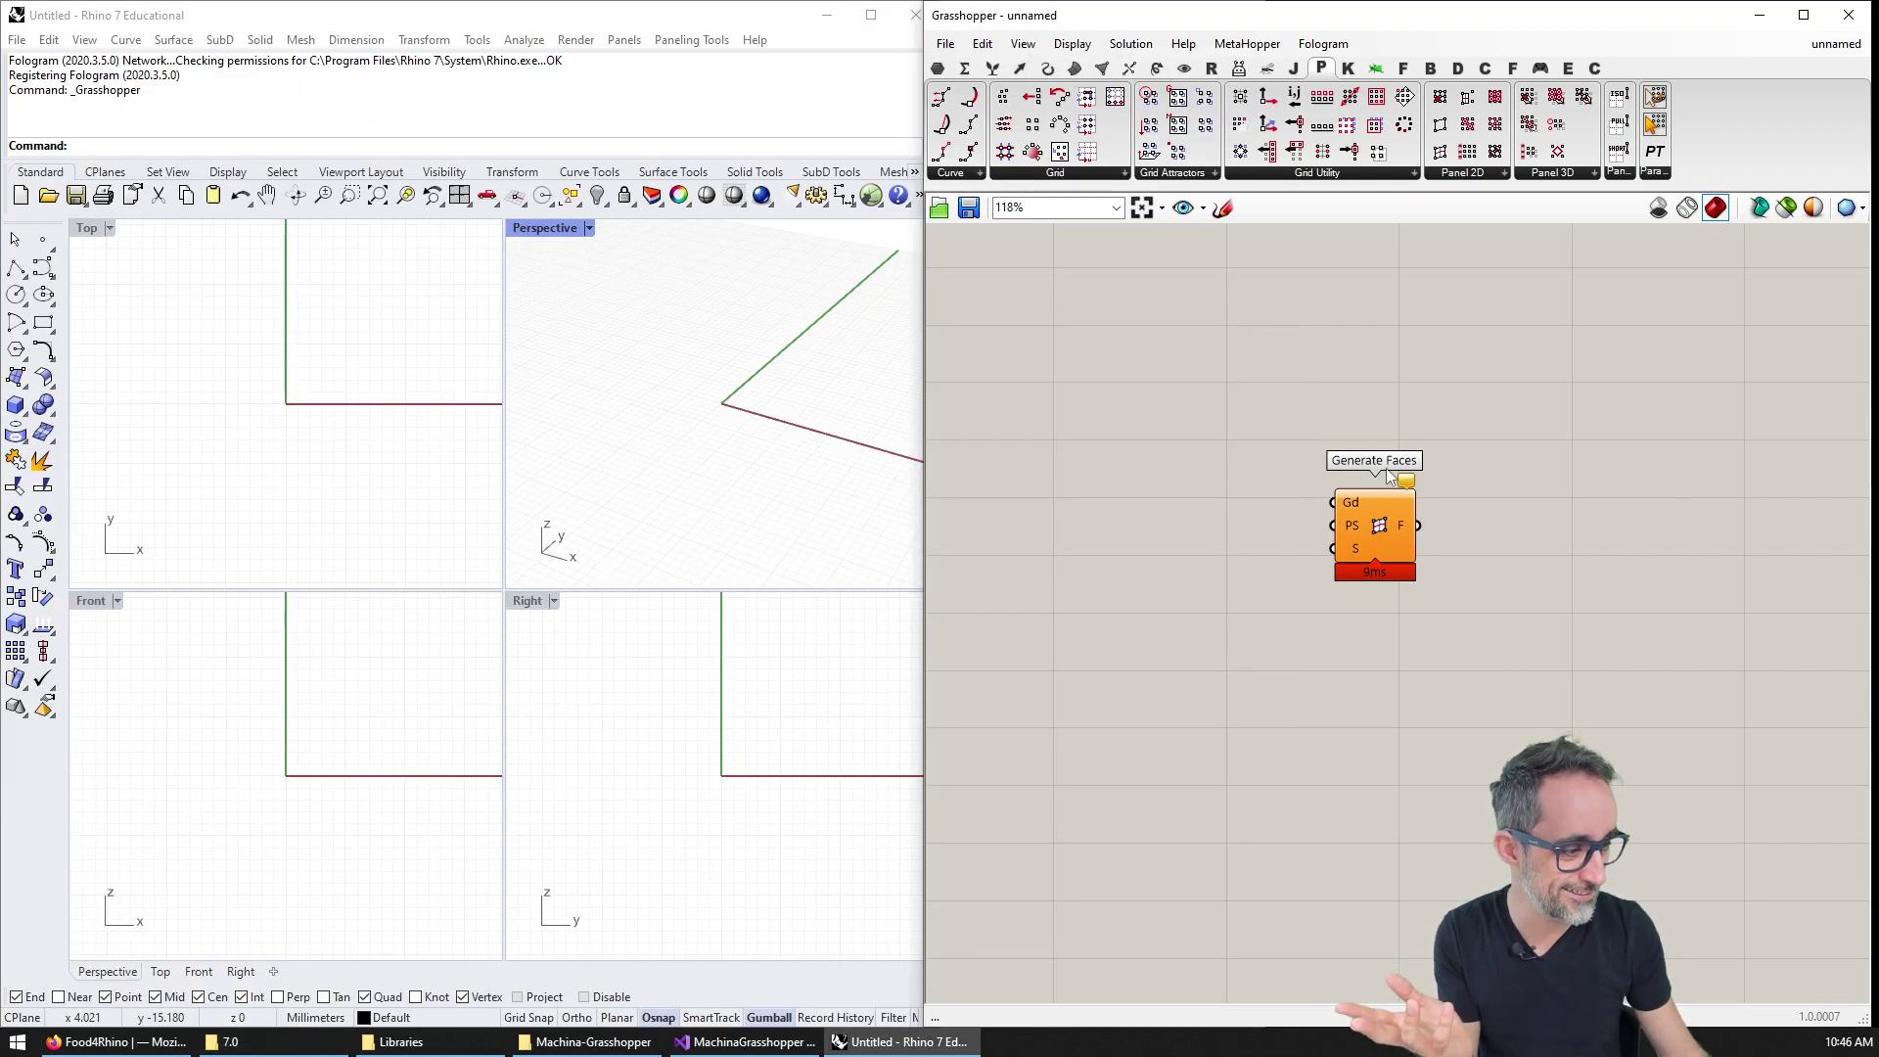
scroll(1396, 468, "up", 3)
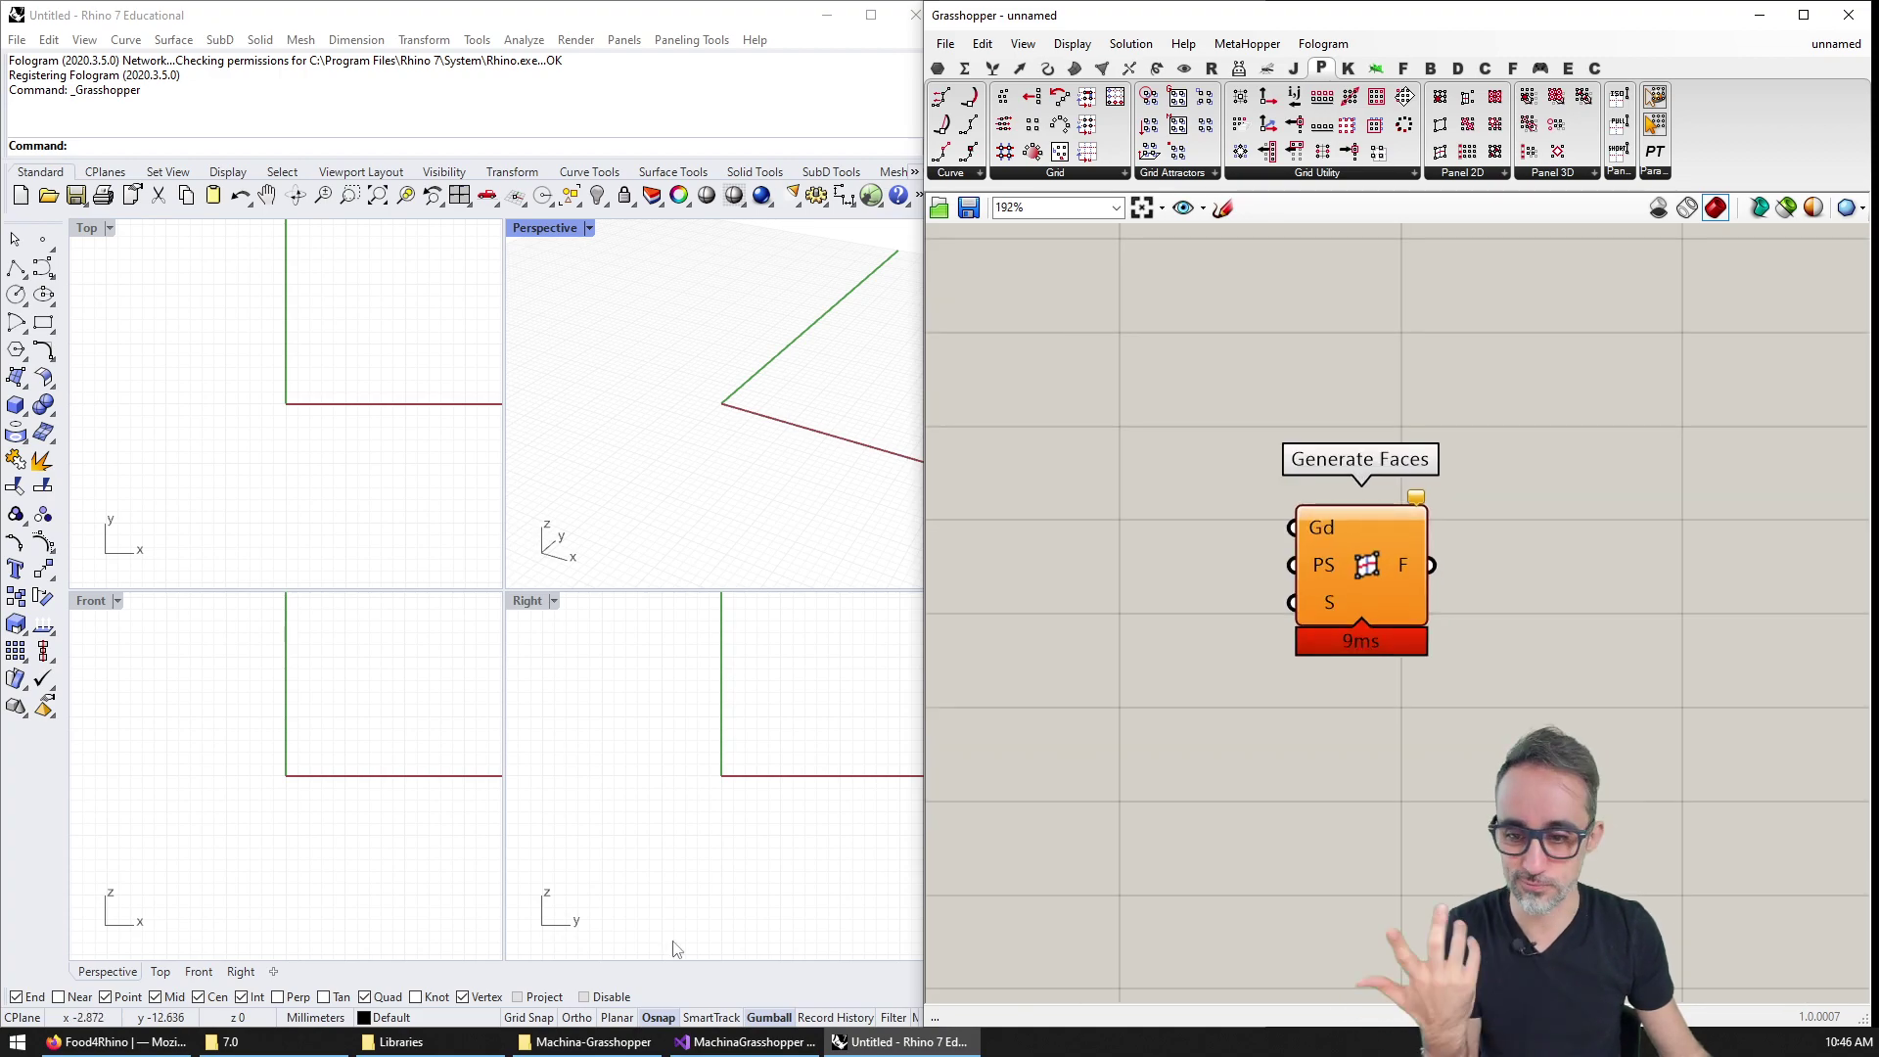
Open the PanelingTools 2021.3.2.446 package folder and select its six files.
left_click(323, 1047)
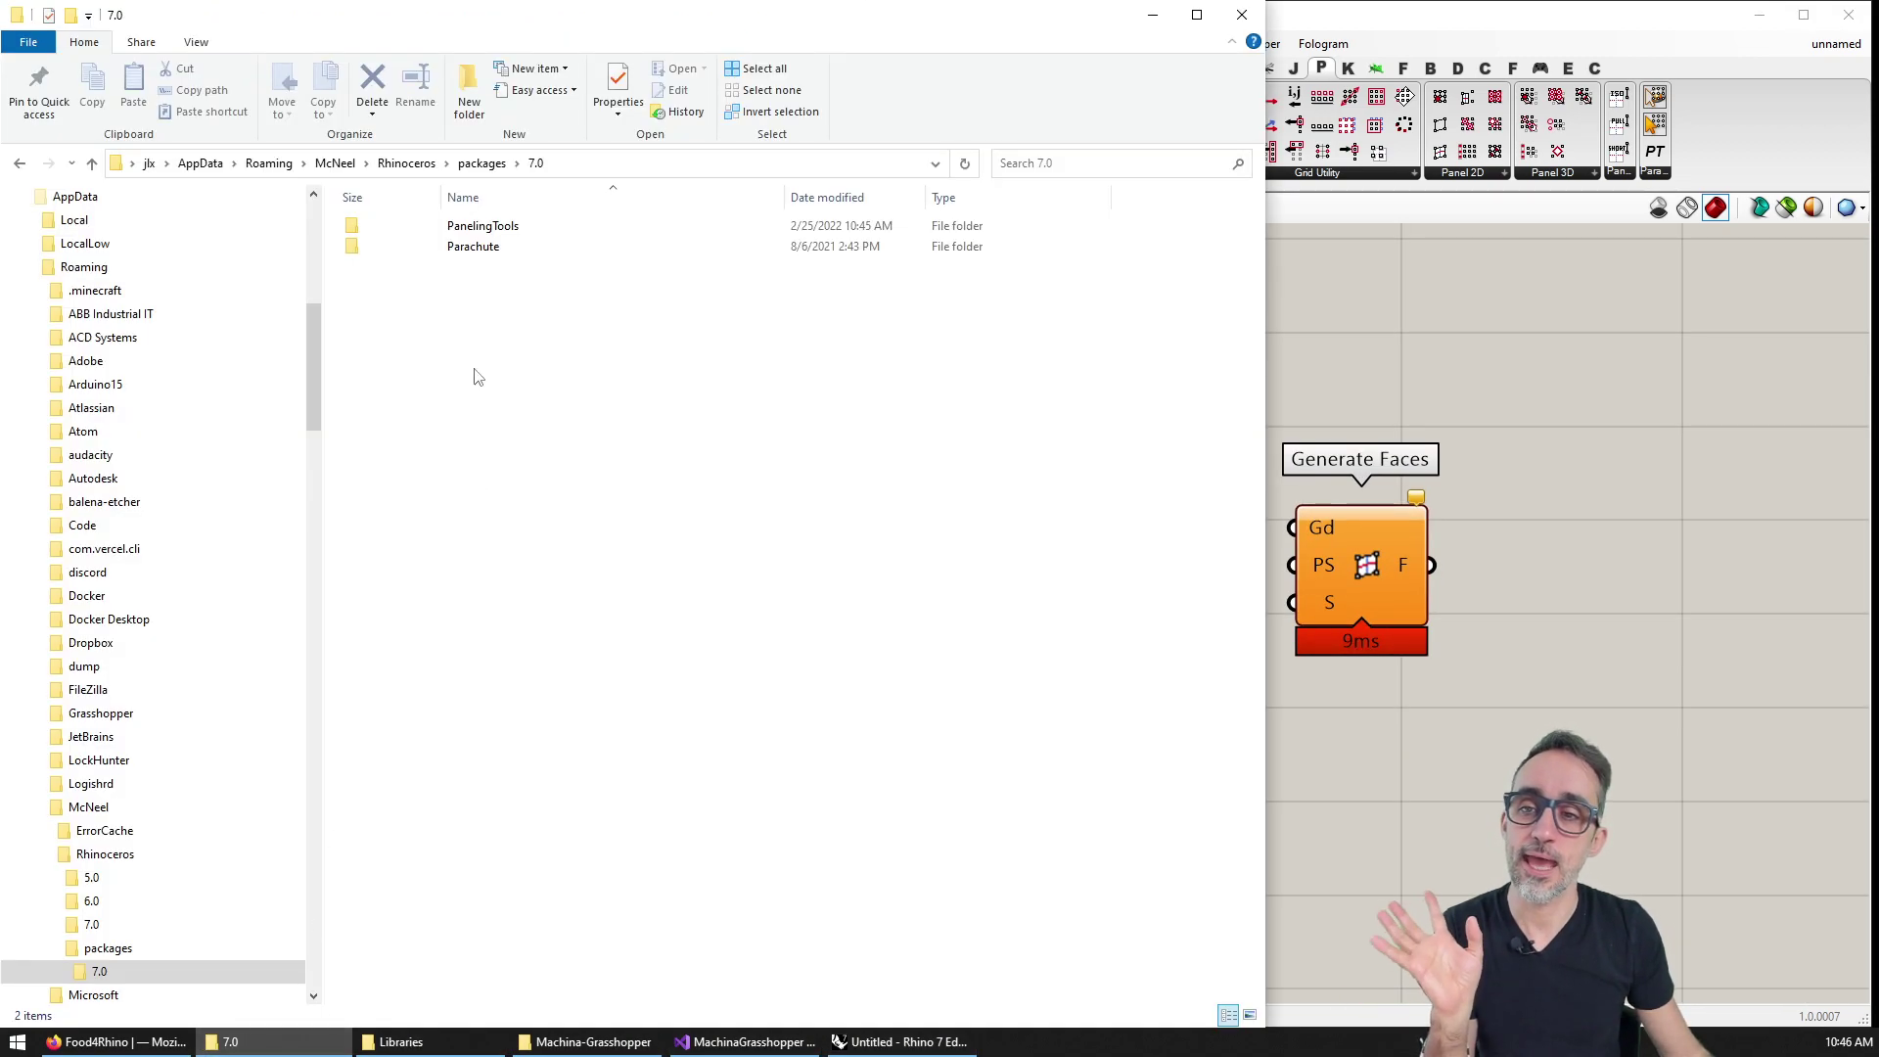
double_click(480, 227)
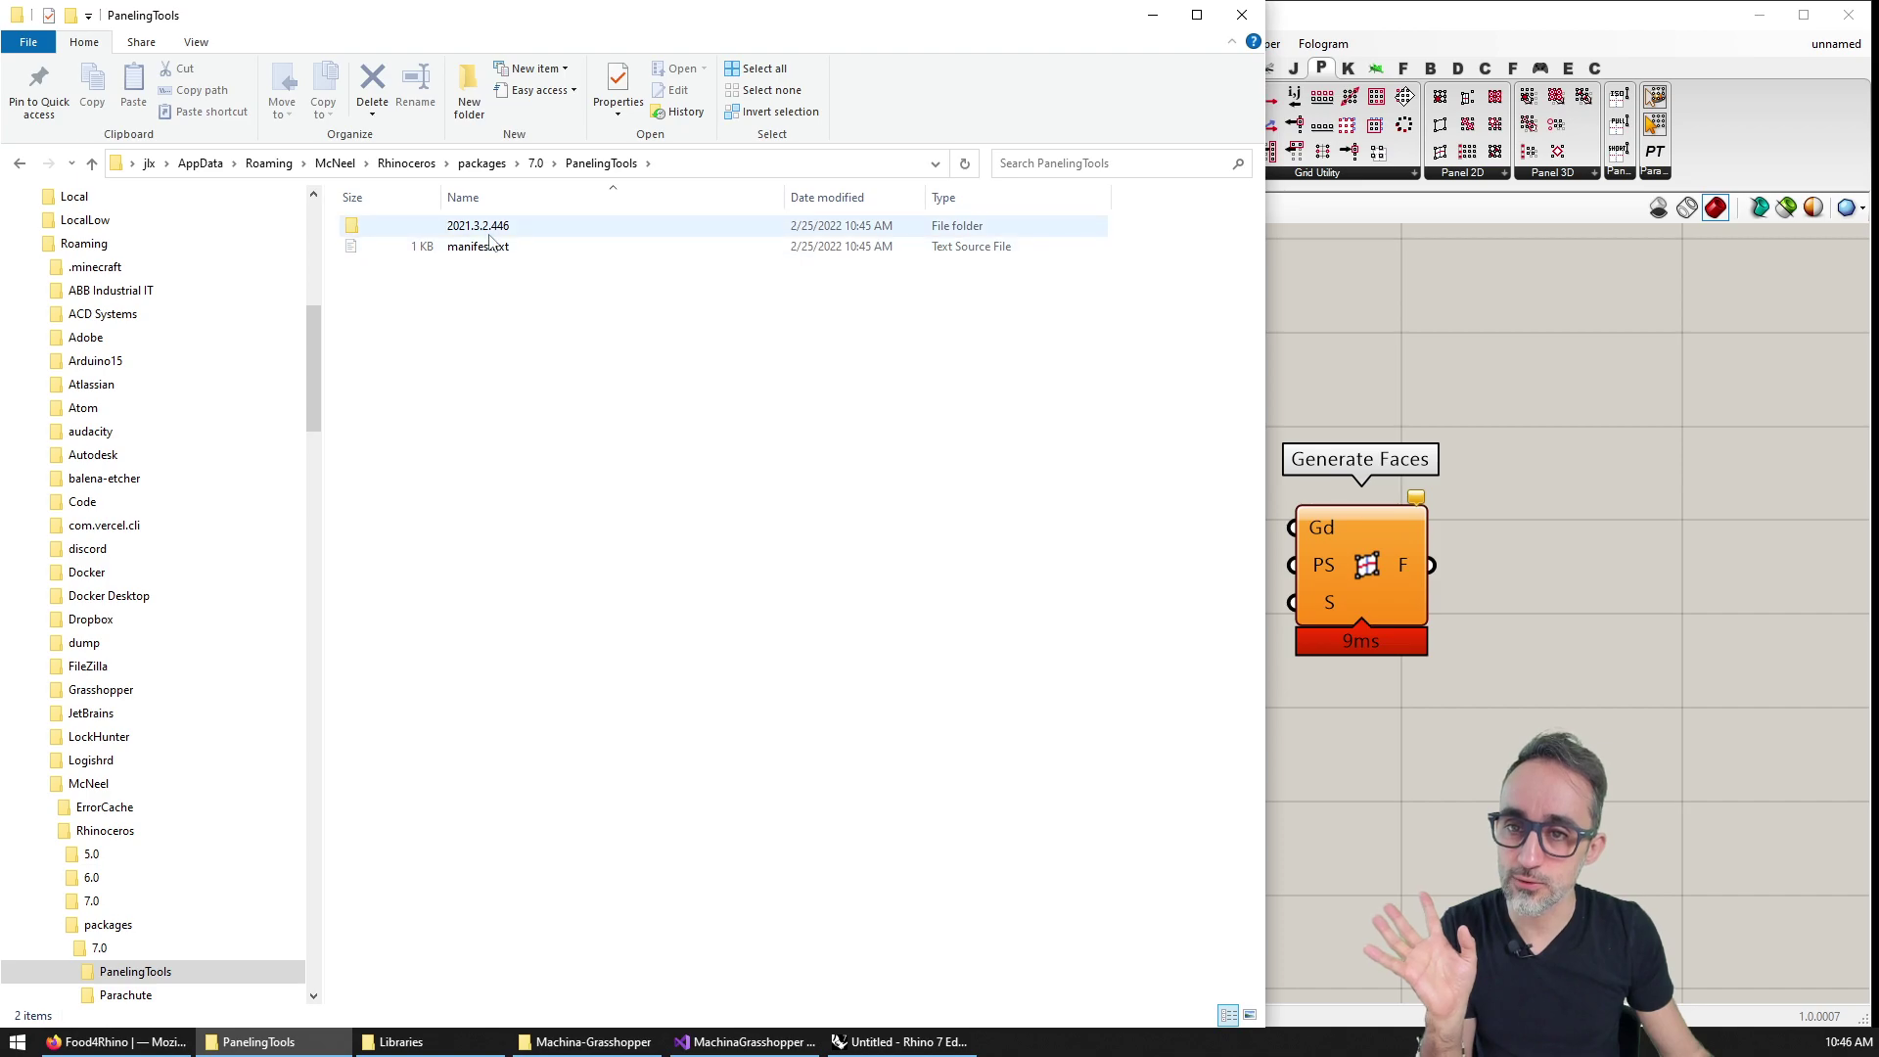
double_click(478, 226)
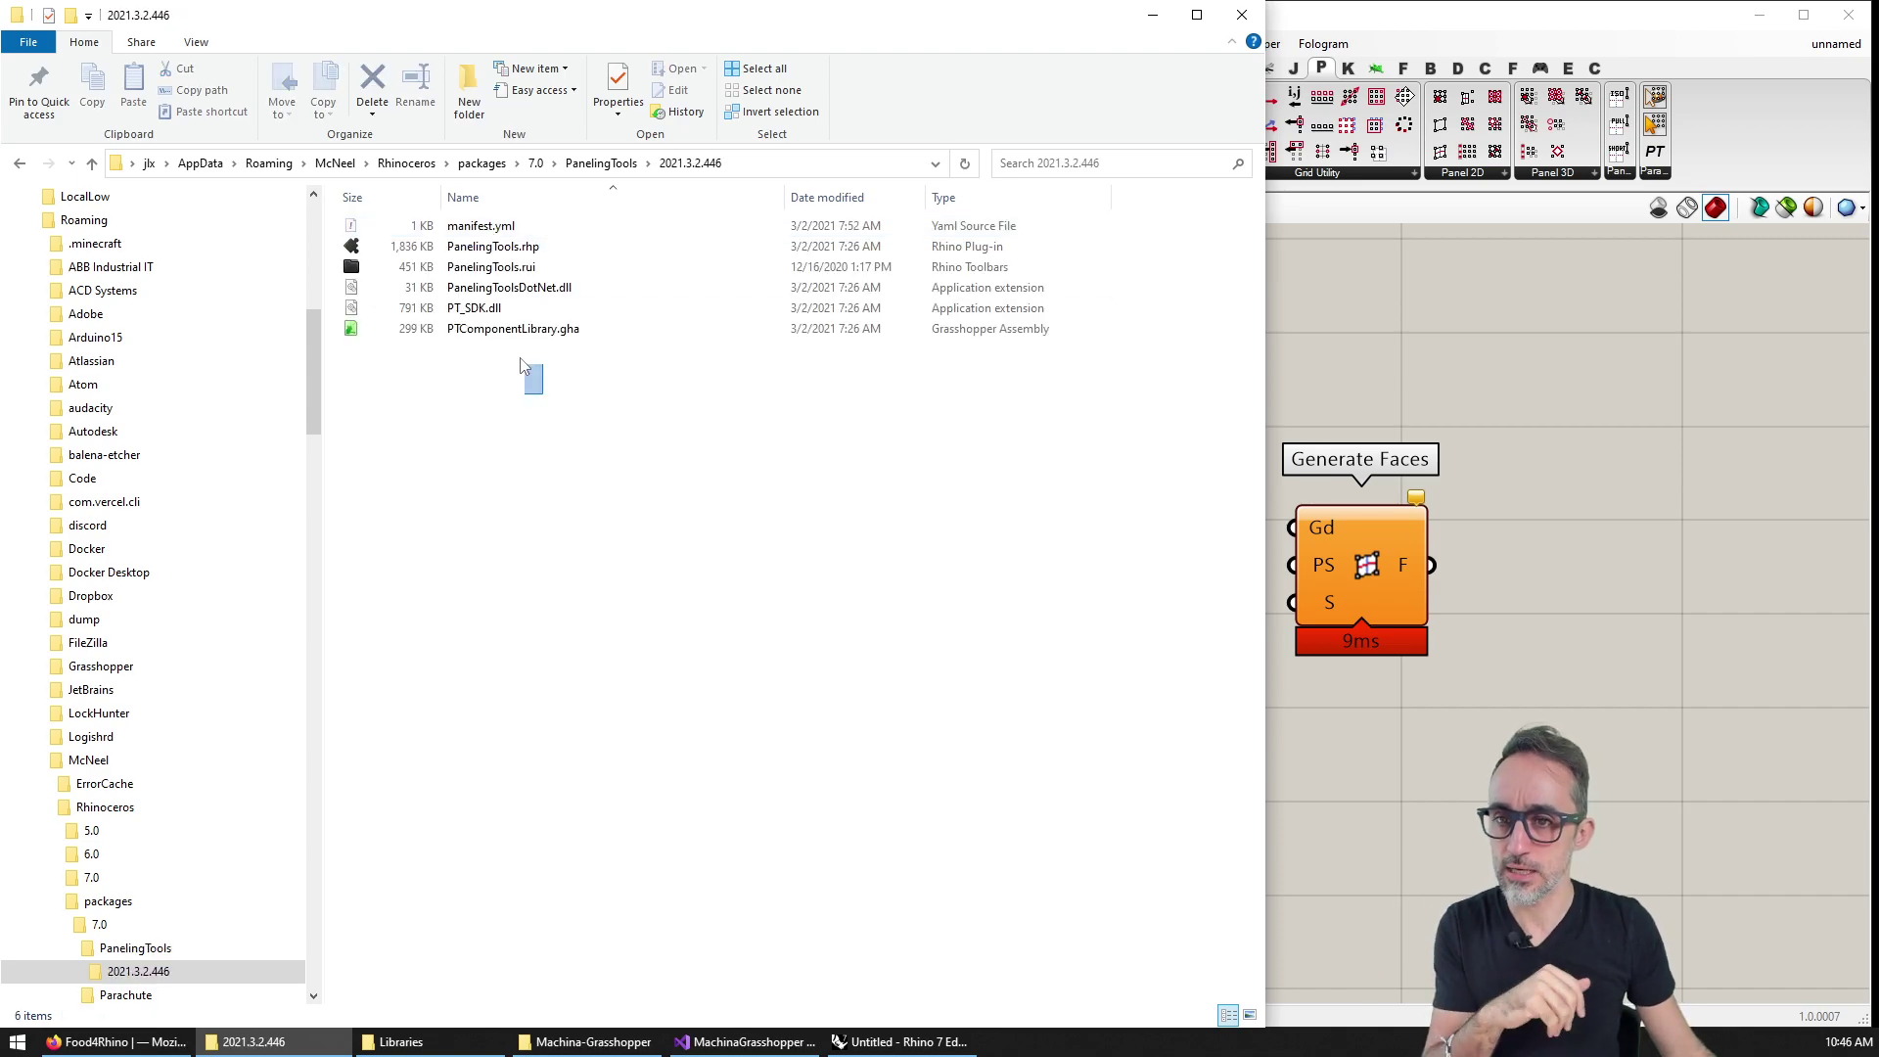
left_click_drag(520, 365, 449, 217)
left_click(571, 484)
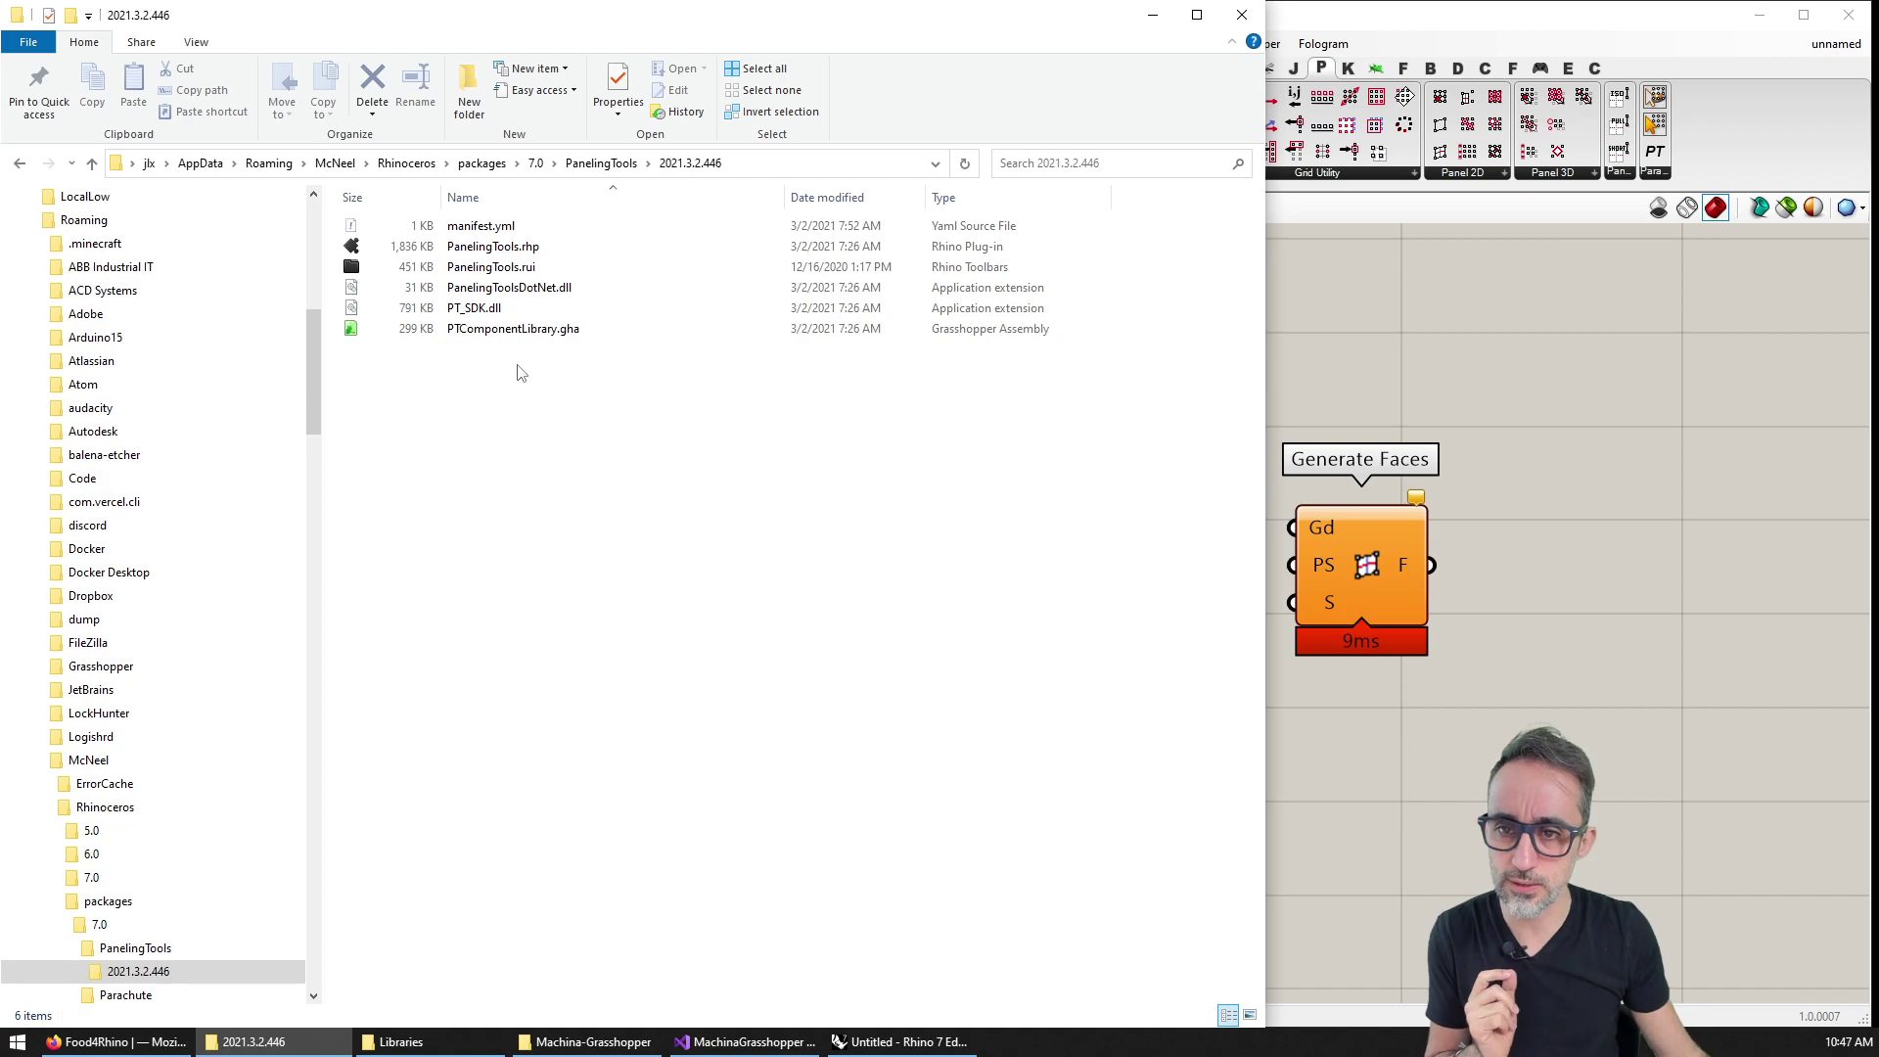
Review the PTComponentLibrary.gha and PT_SDK.dll files, then minimize the folder window.
left_click(522, 328)
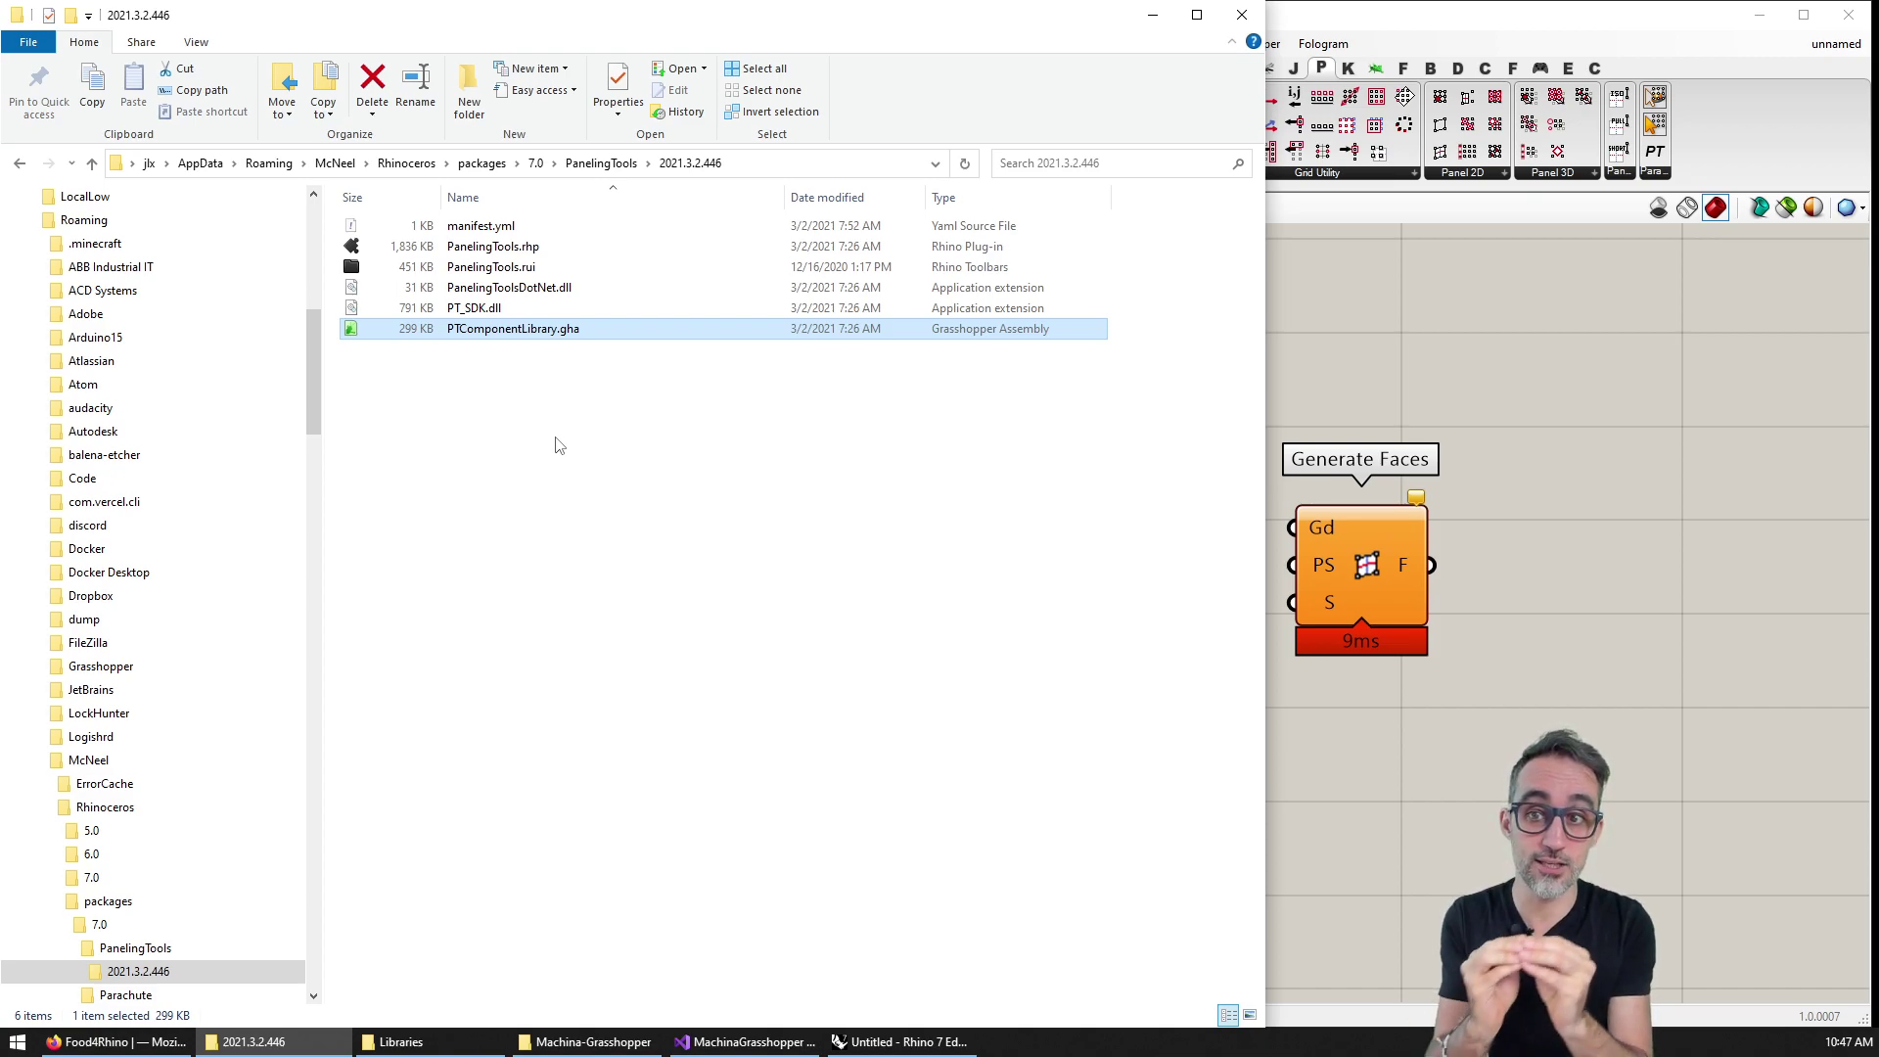
key("Up")
key("Up")
key("Up")
key("Up")
key("Up")
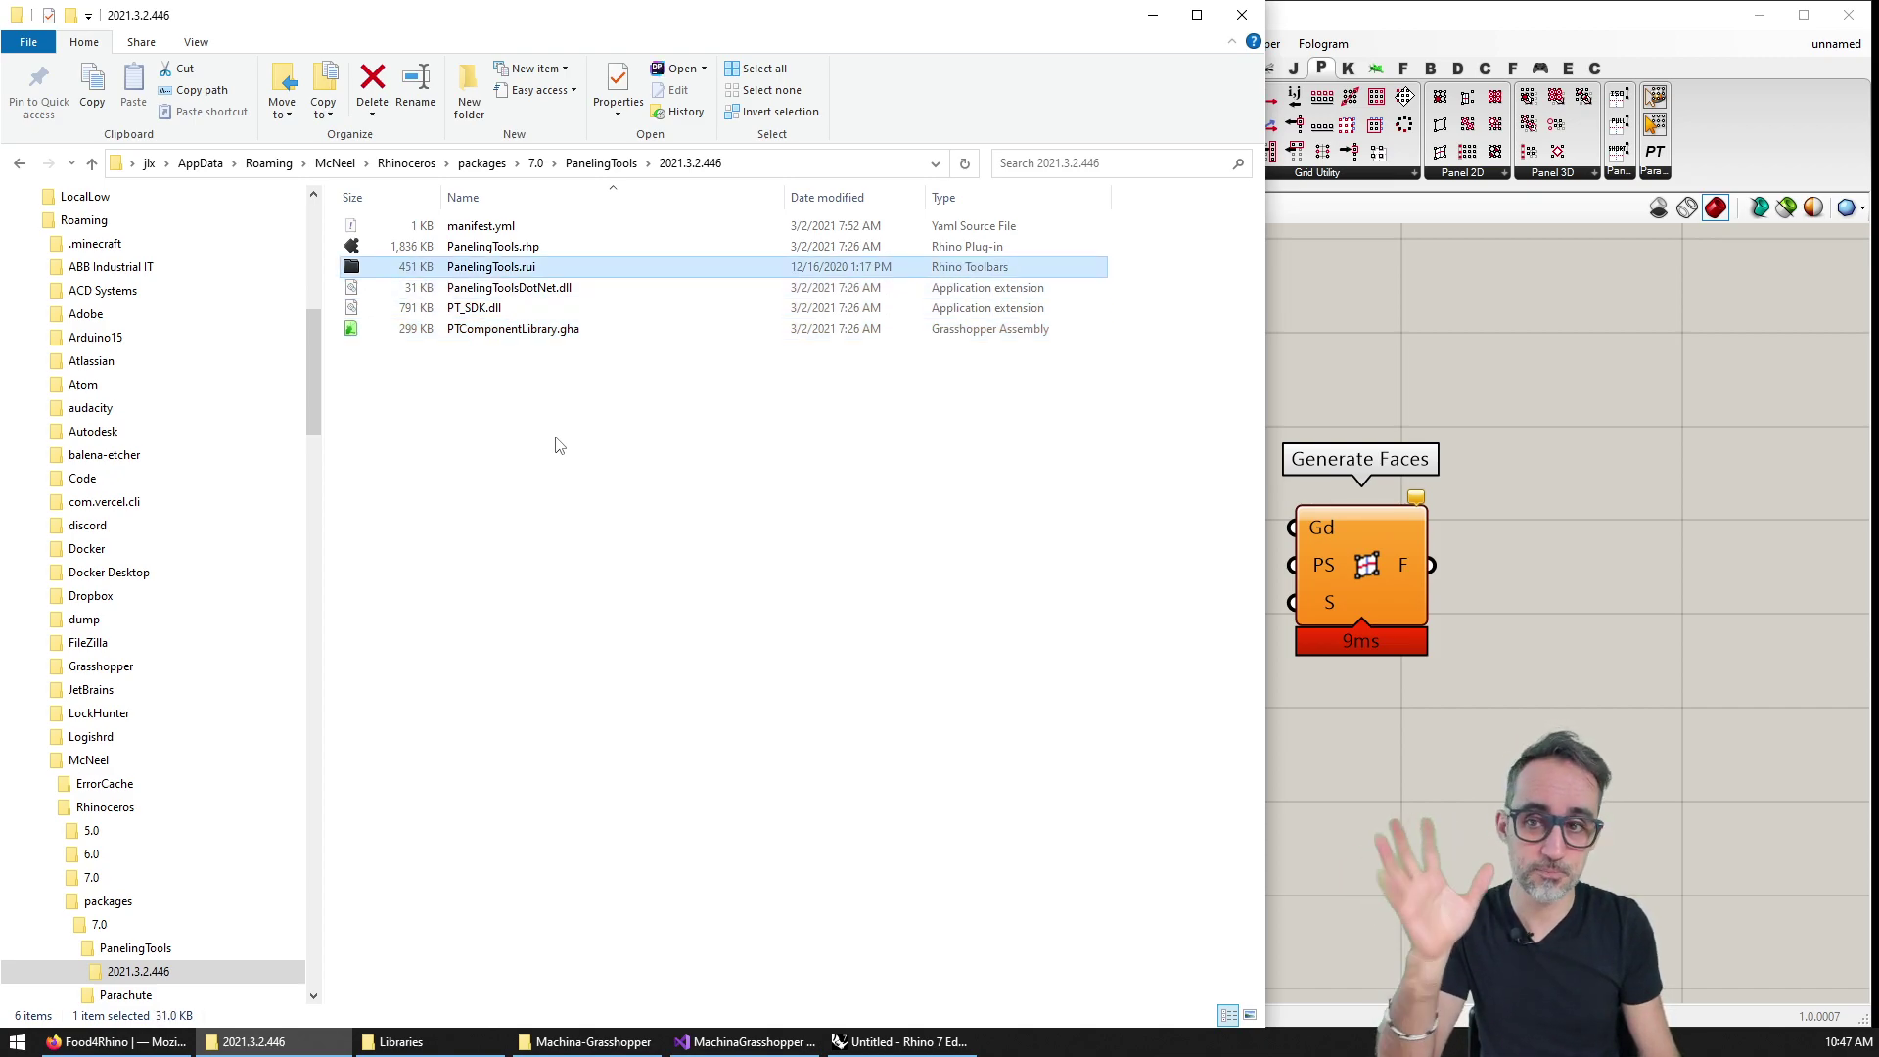
key("Down")
key("Down")
key("Down")
key("Down")
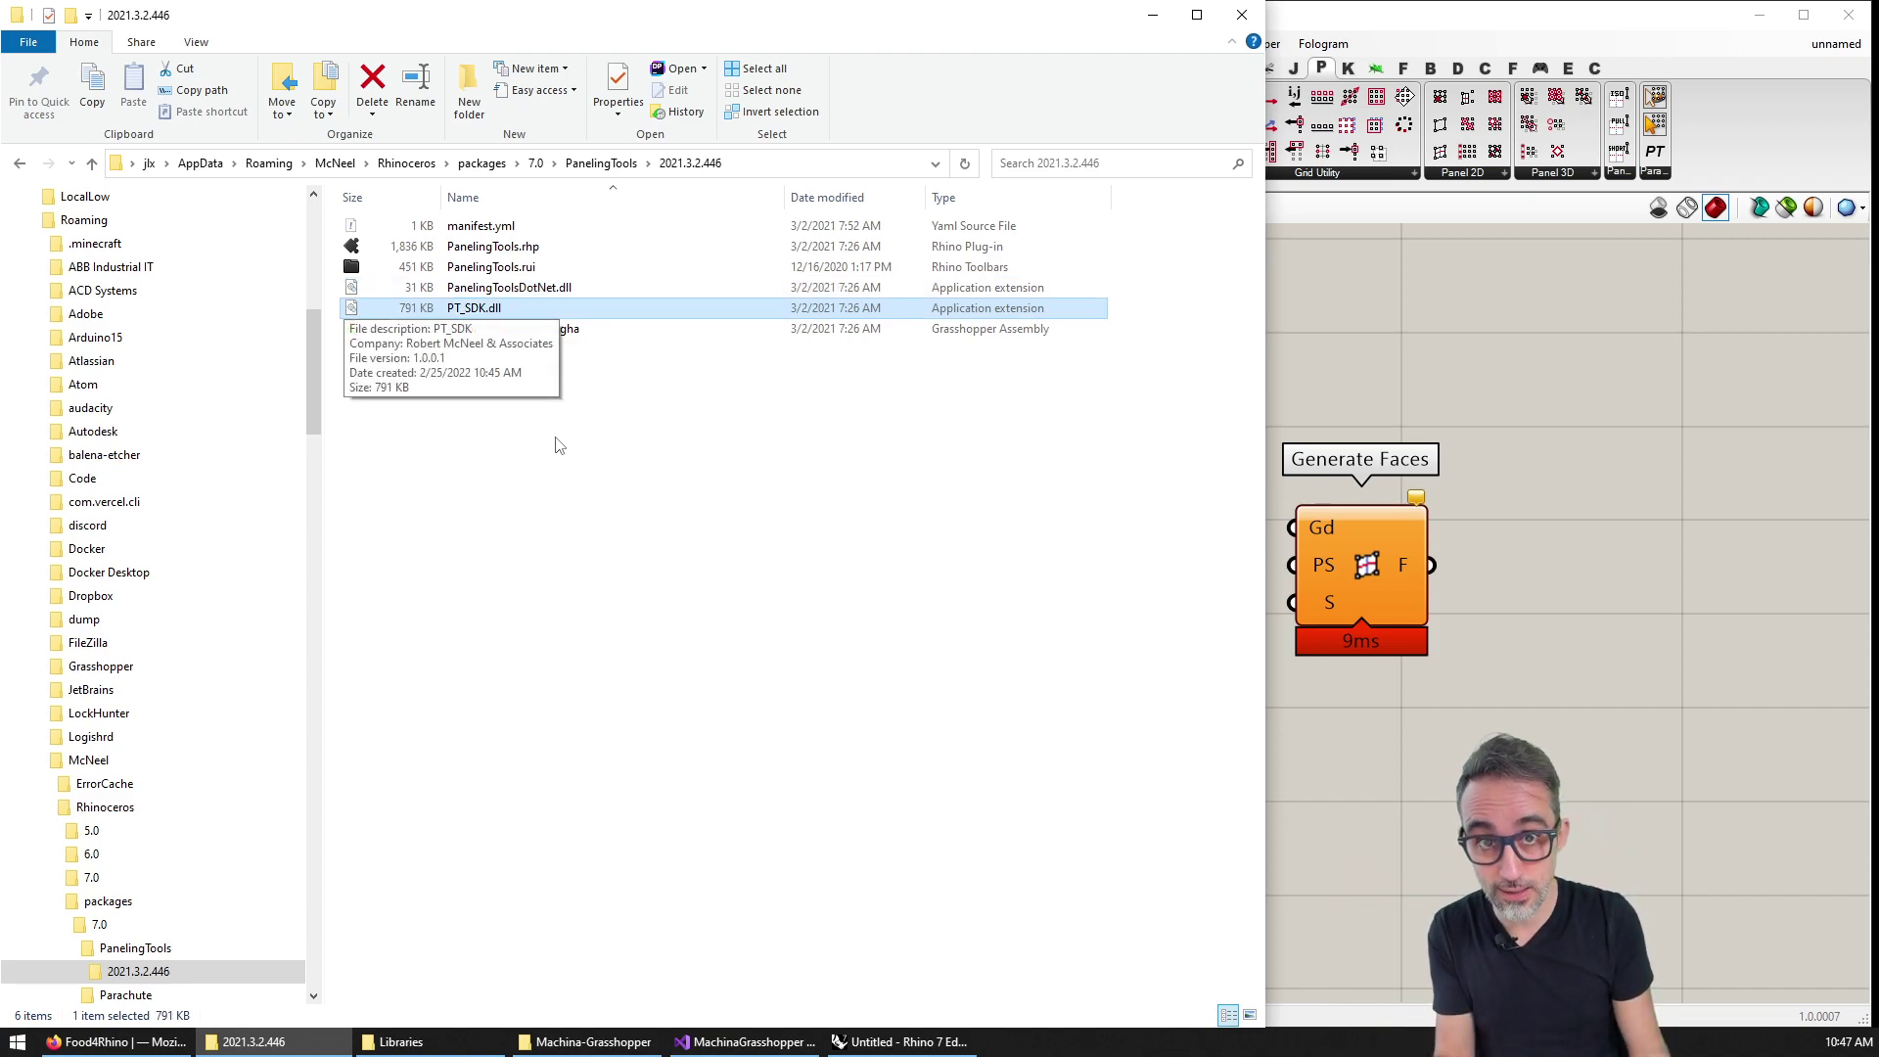
key("Down")
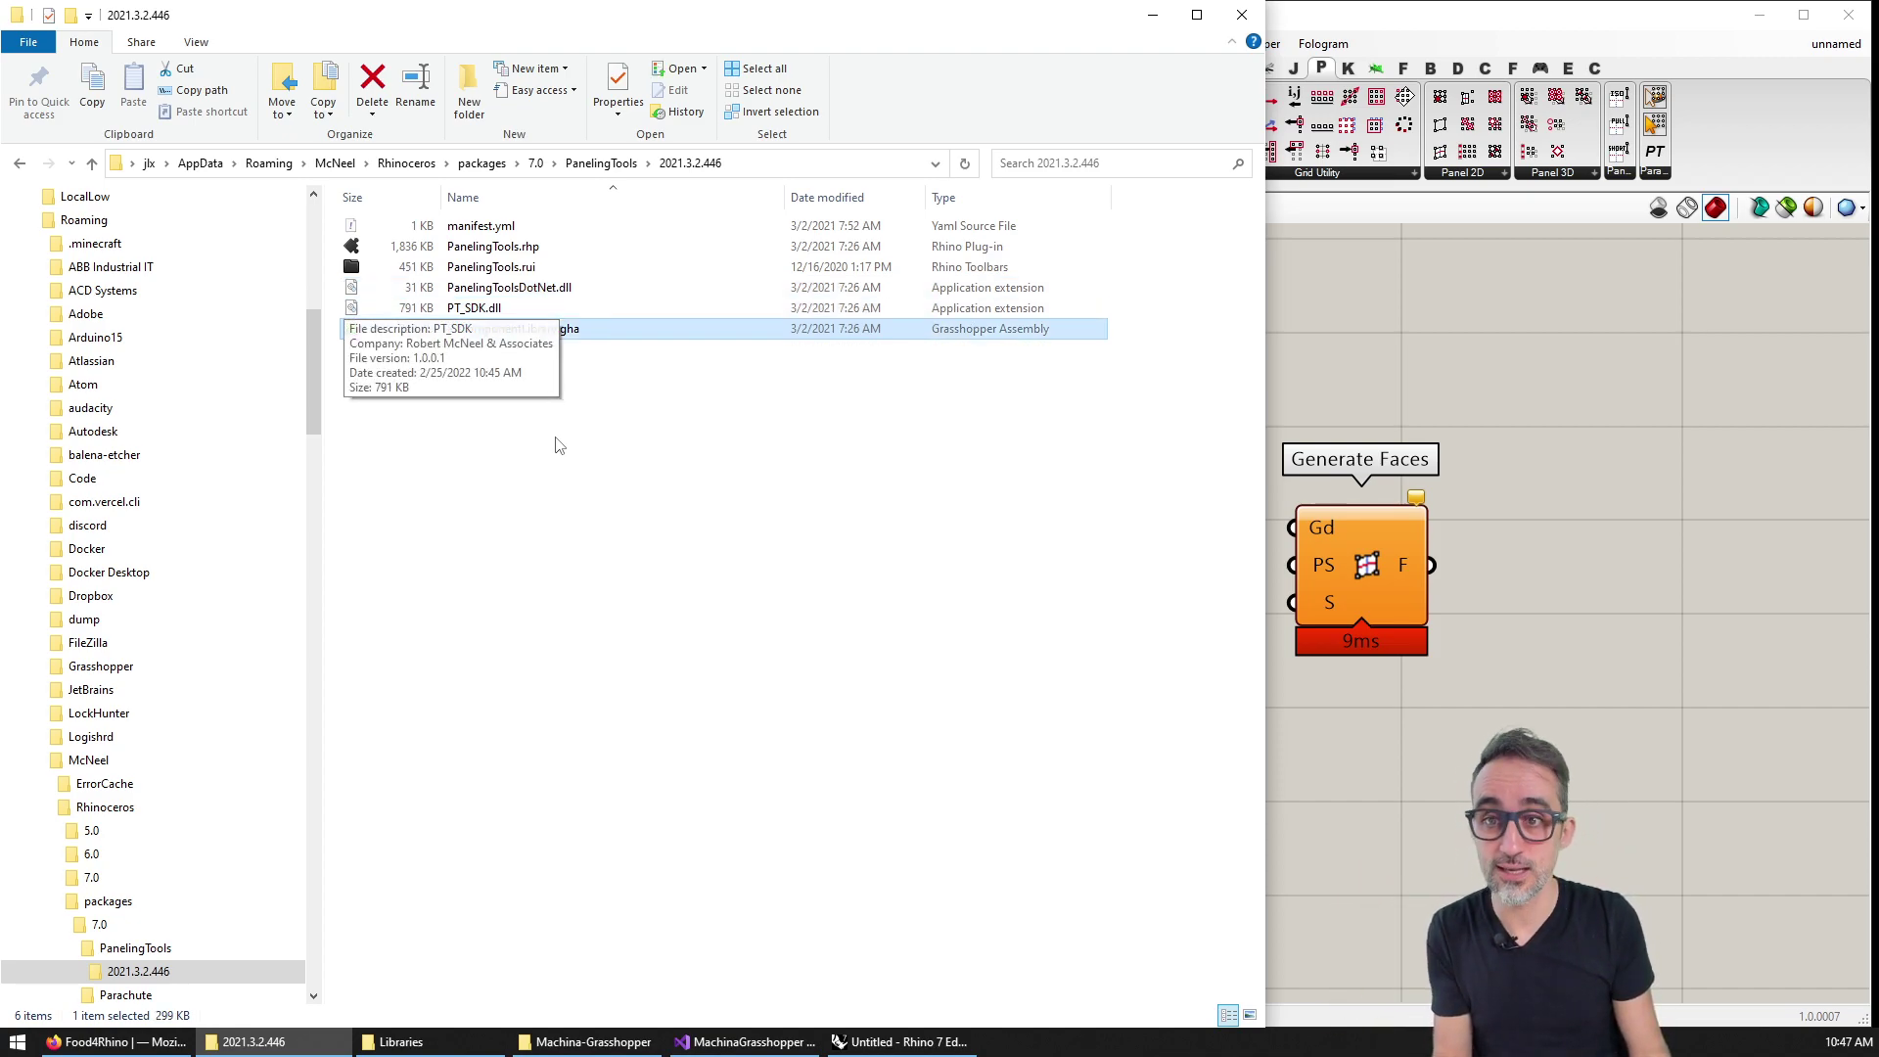
left_click(551, 307)
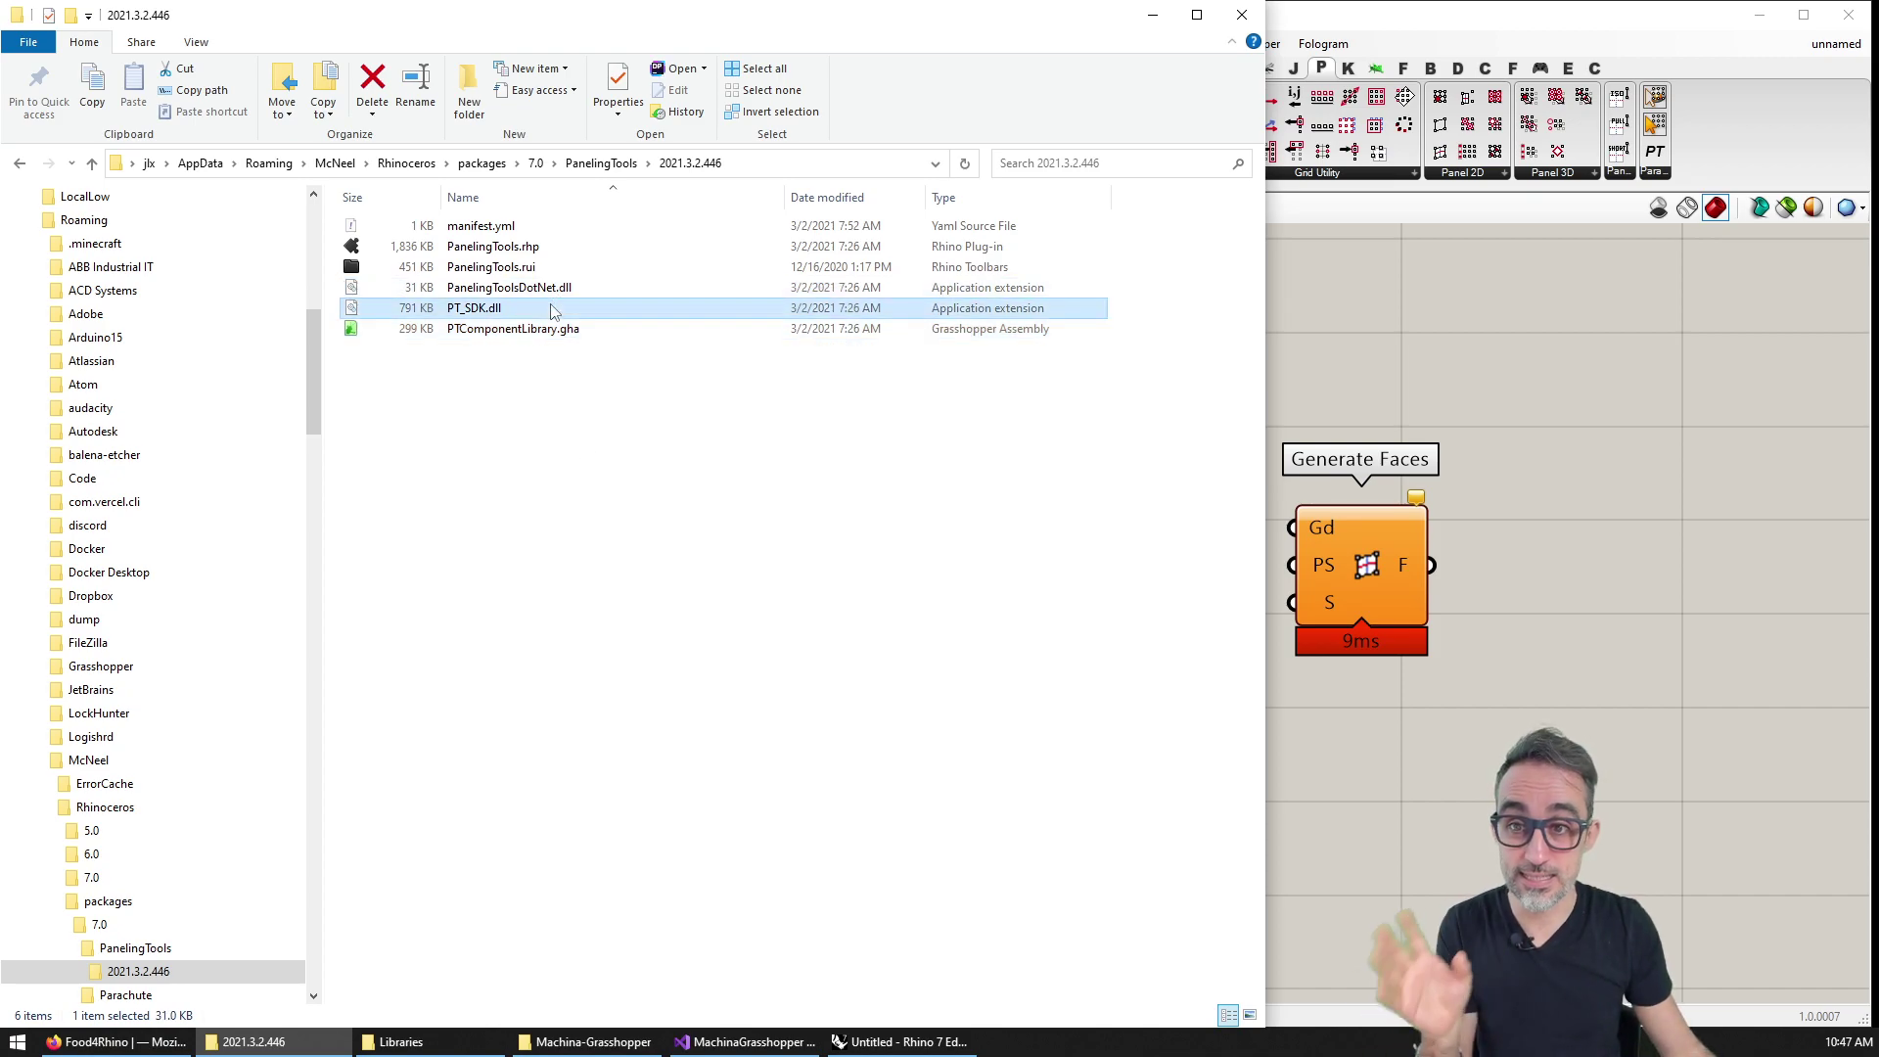
left_click(600, 442)
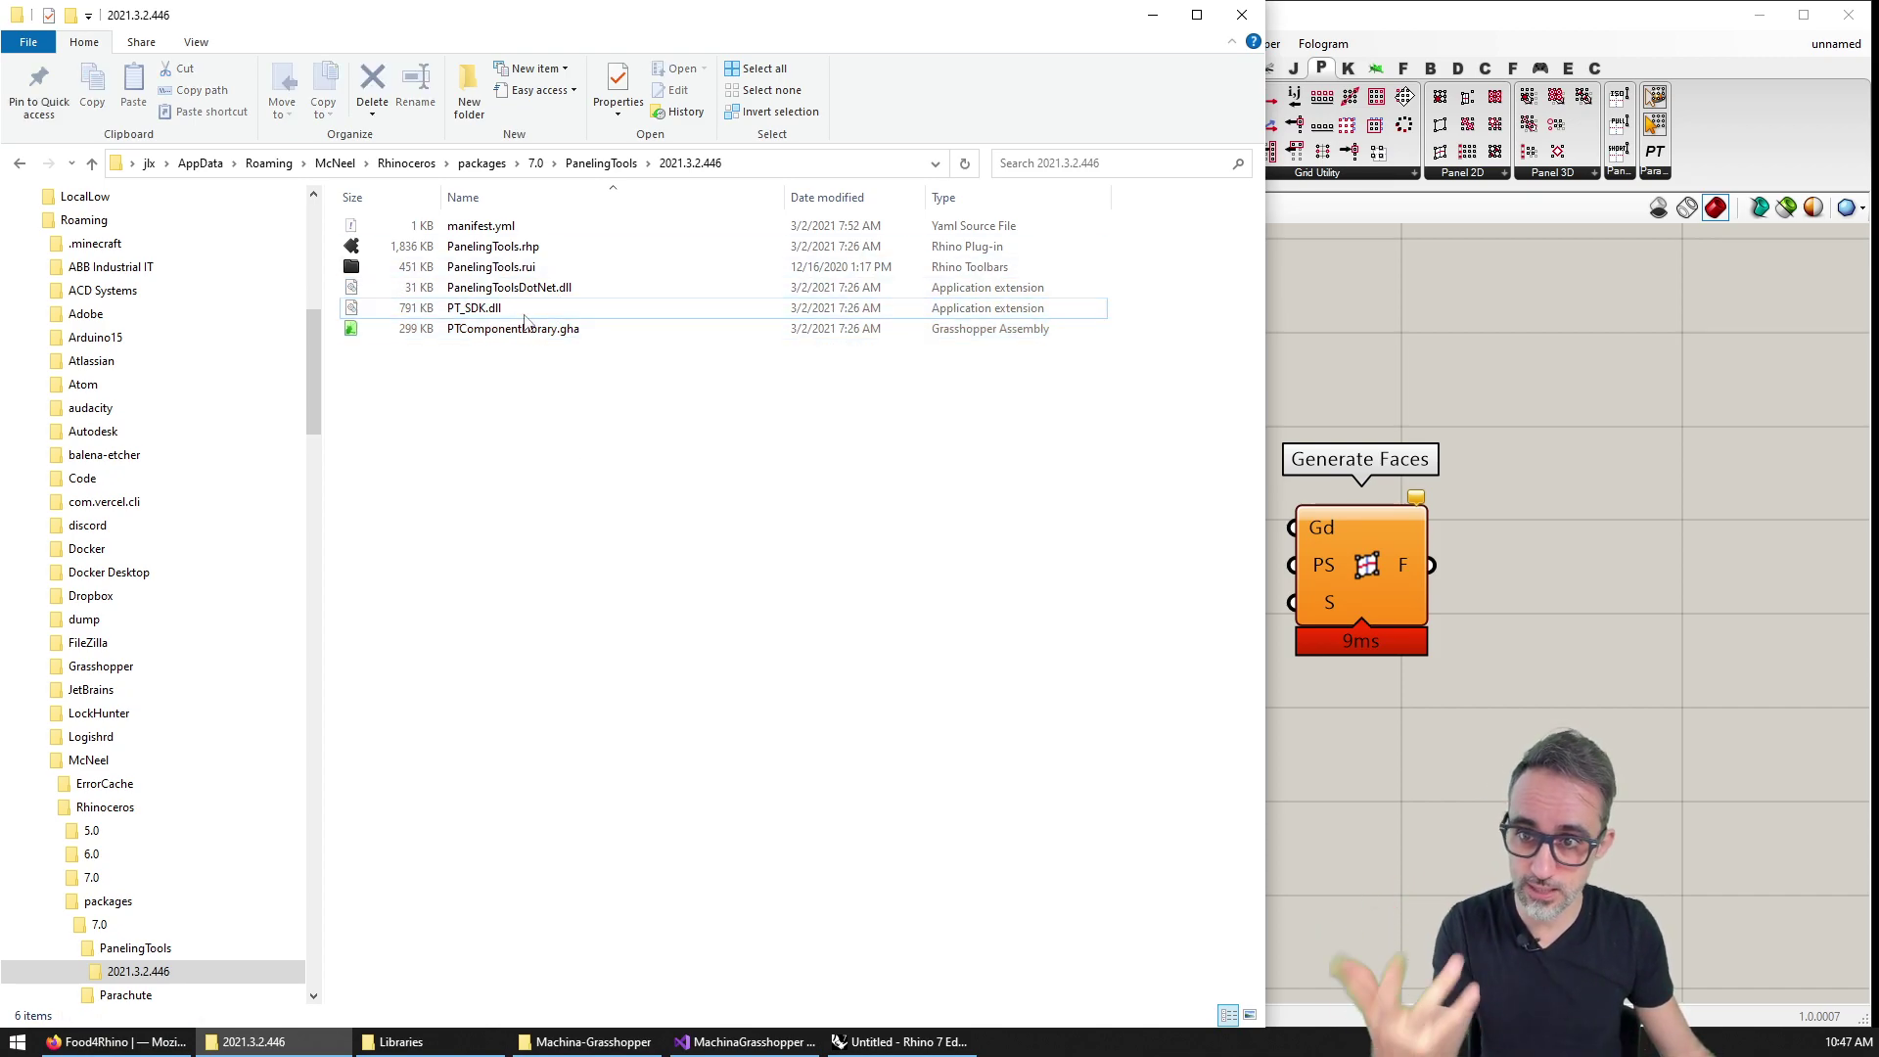
left_click(1152, 22)
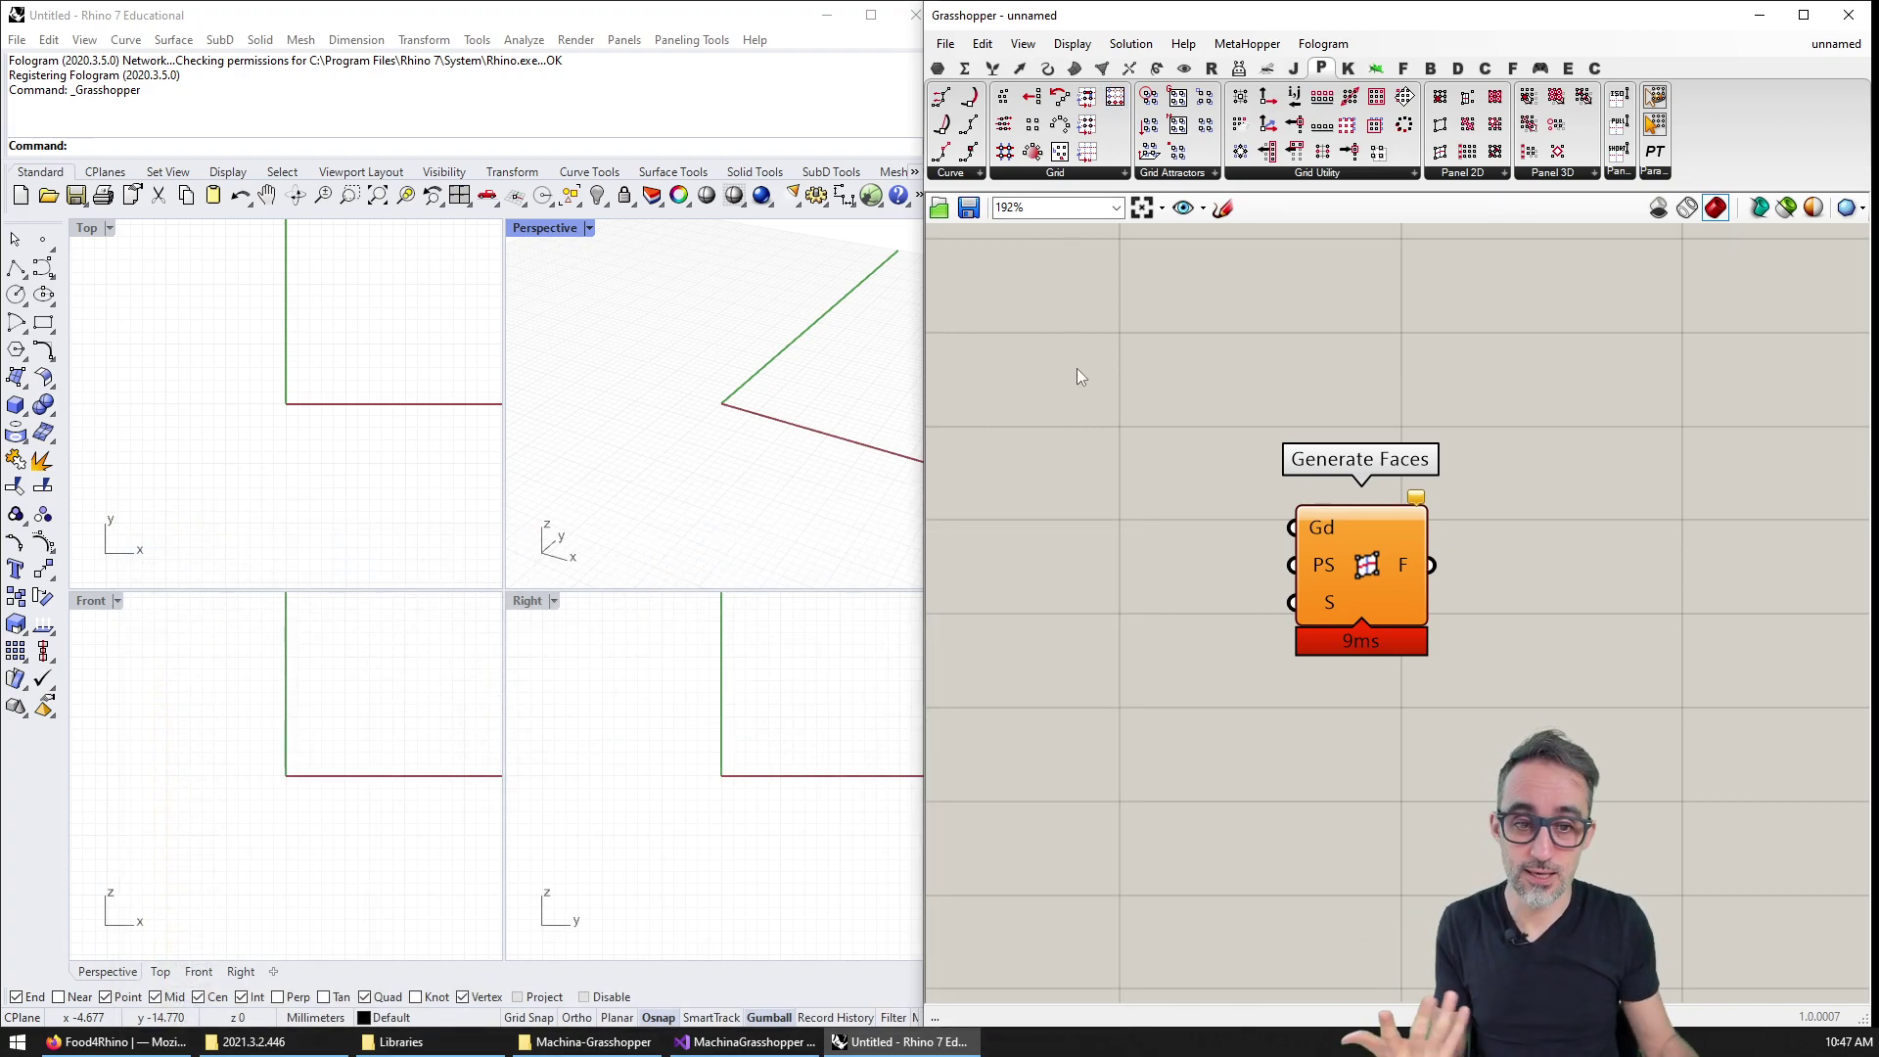
Bring up food4Rhino in Firefox and search for 'MACHINA'.
left_click(115, 1041)
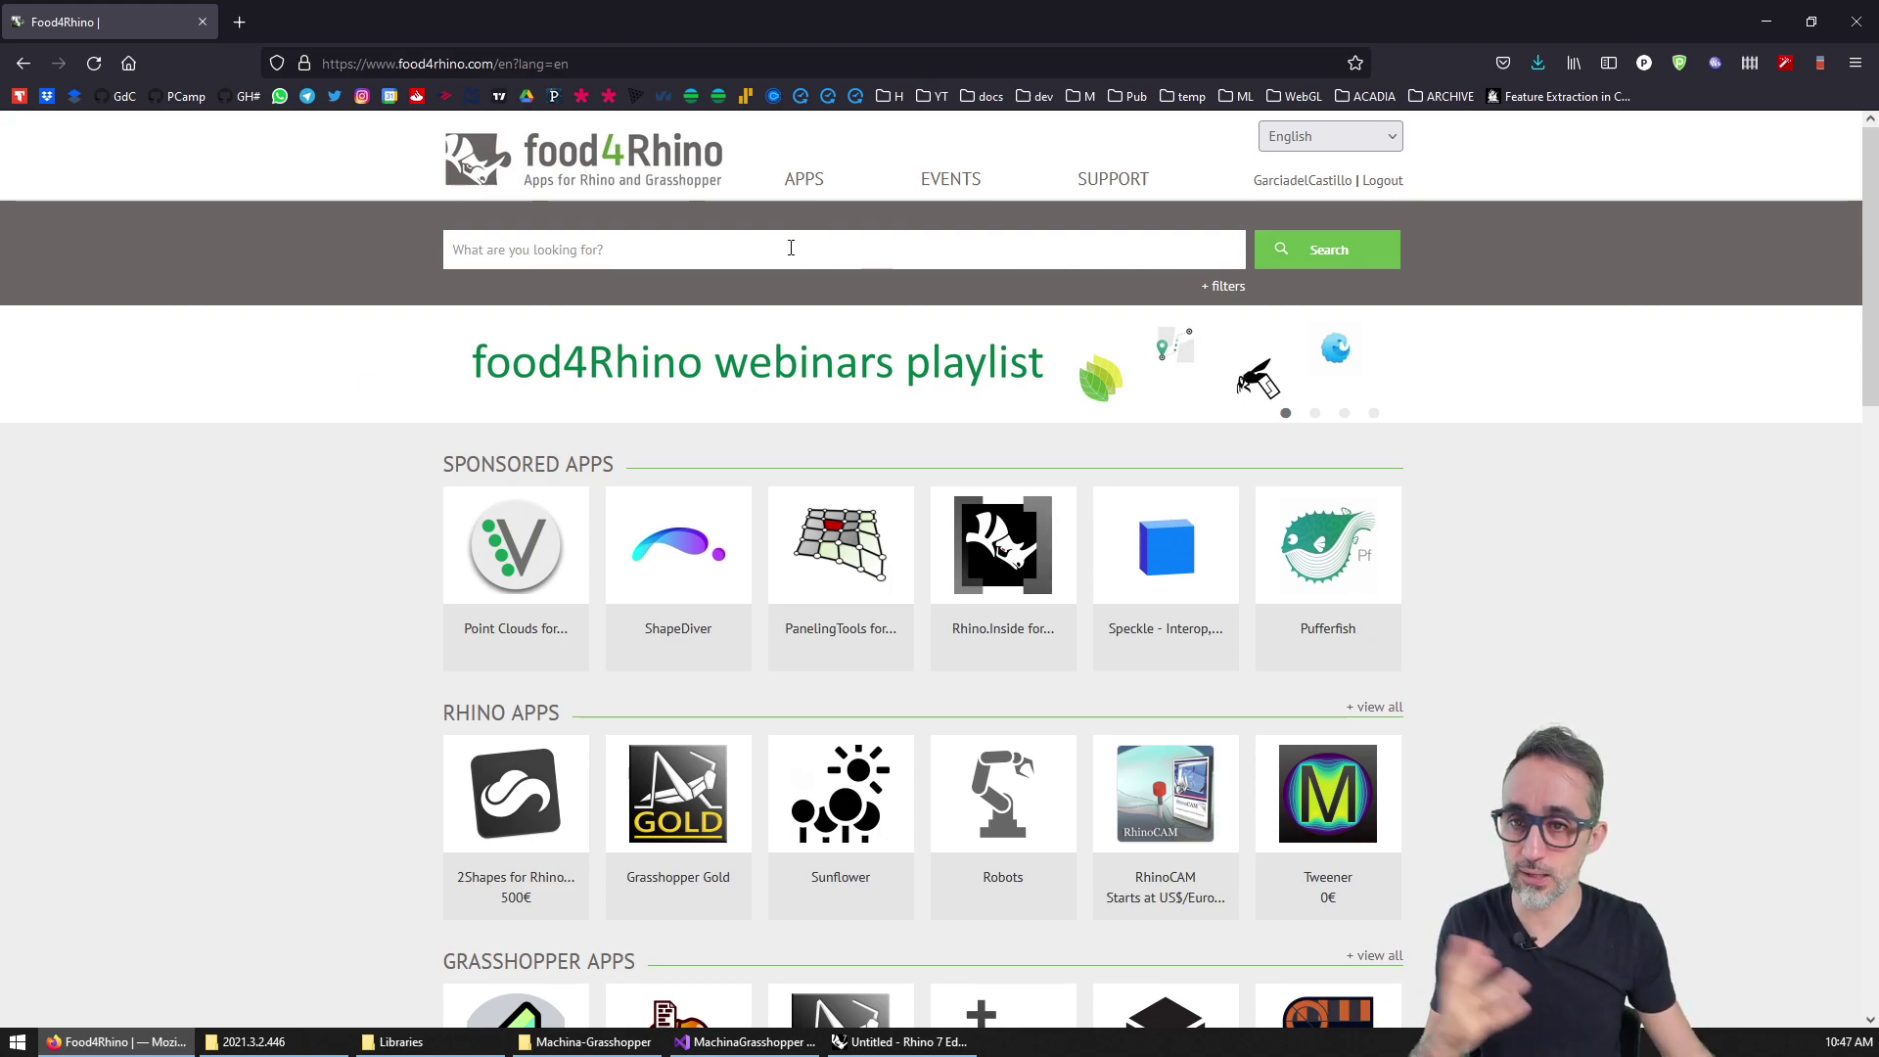
left_click(1025, 248)
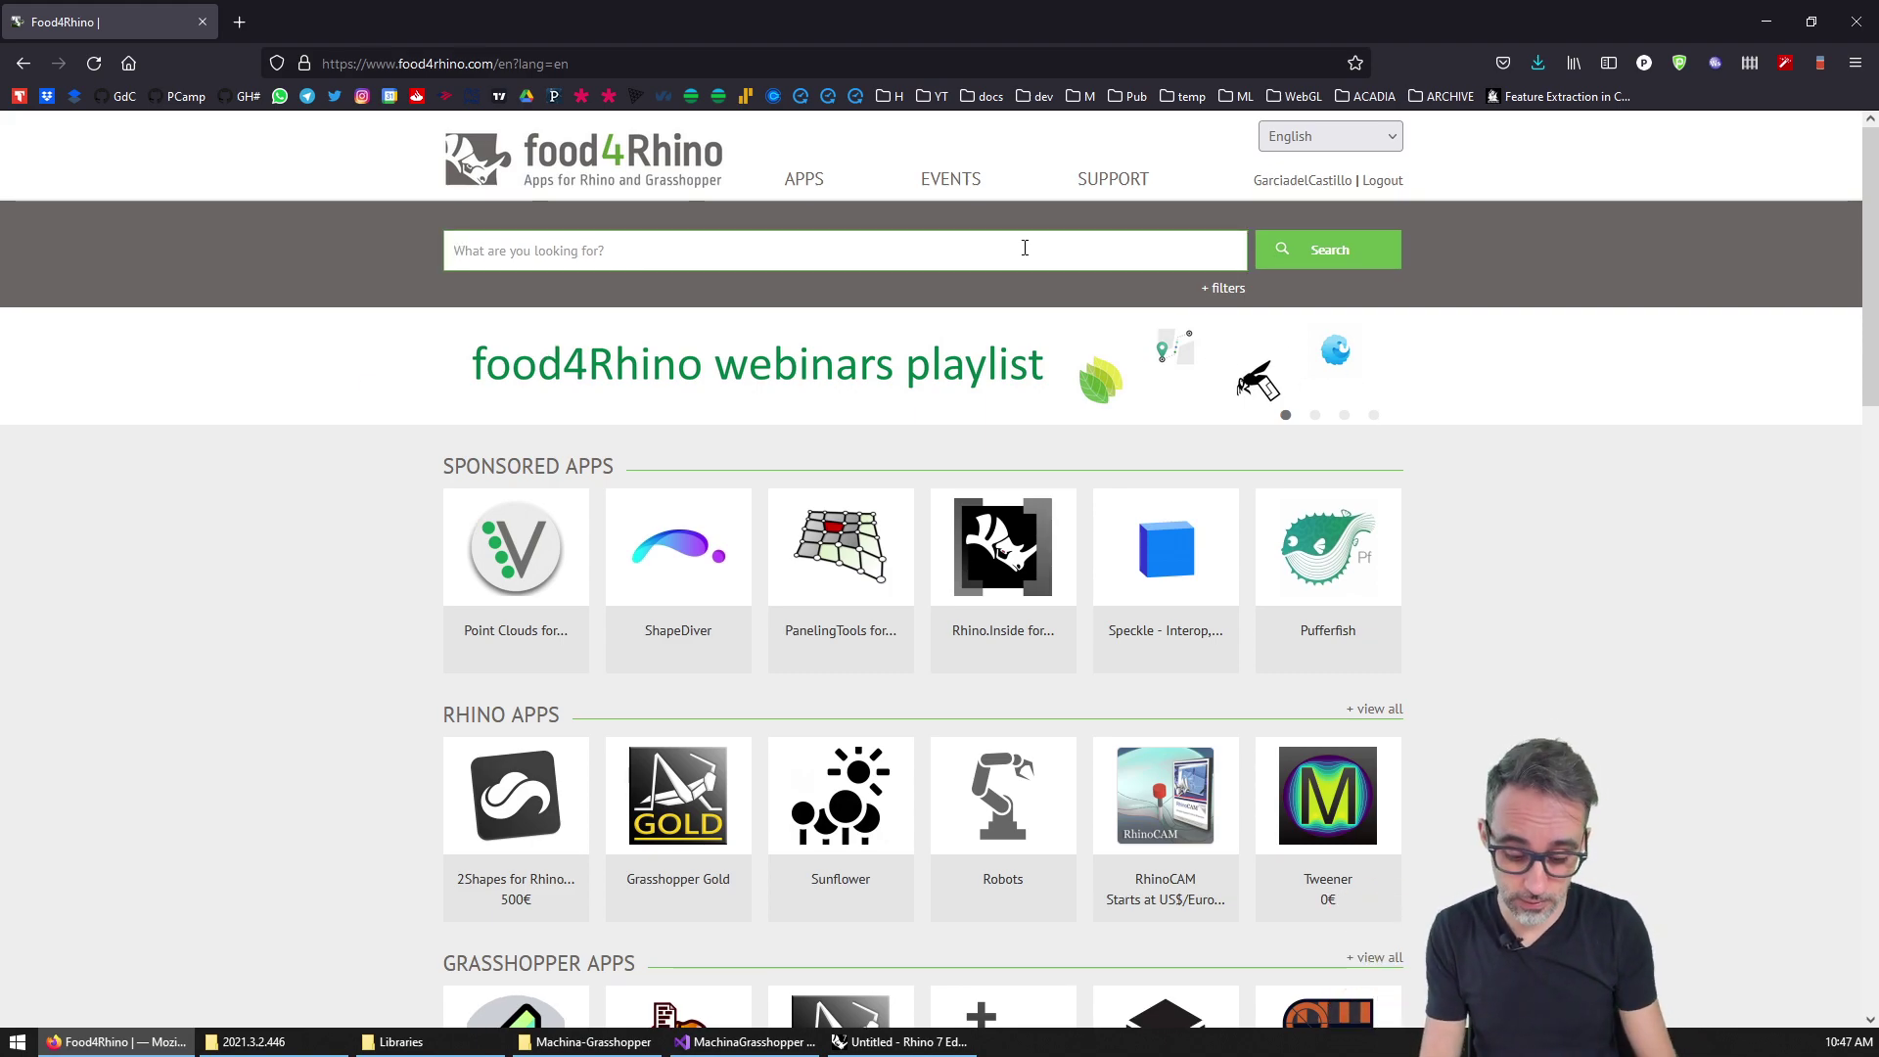
type("MACHIAN")
key("BackSpace")
key("BackSpace")
type("NA")
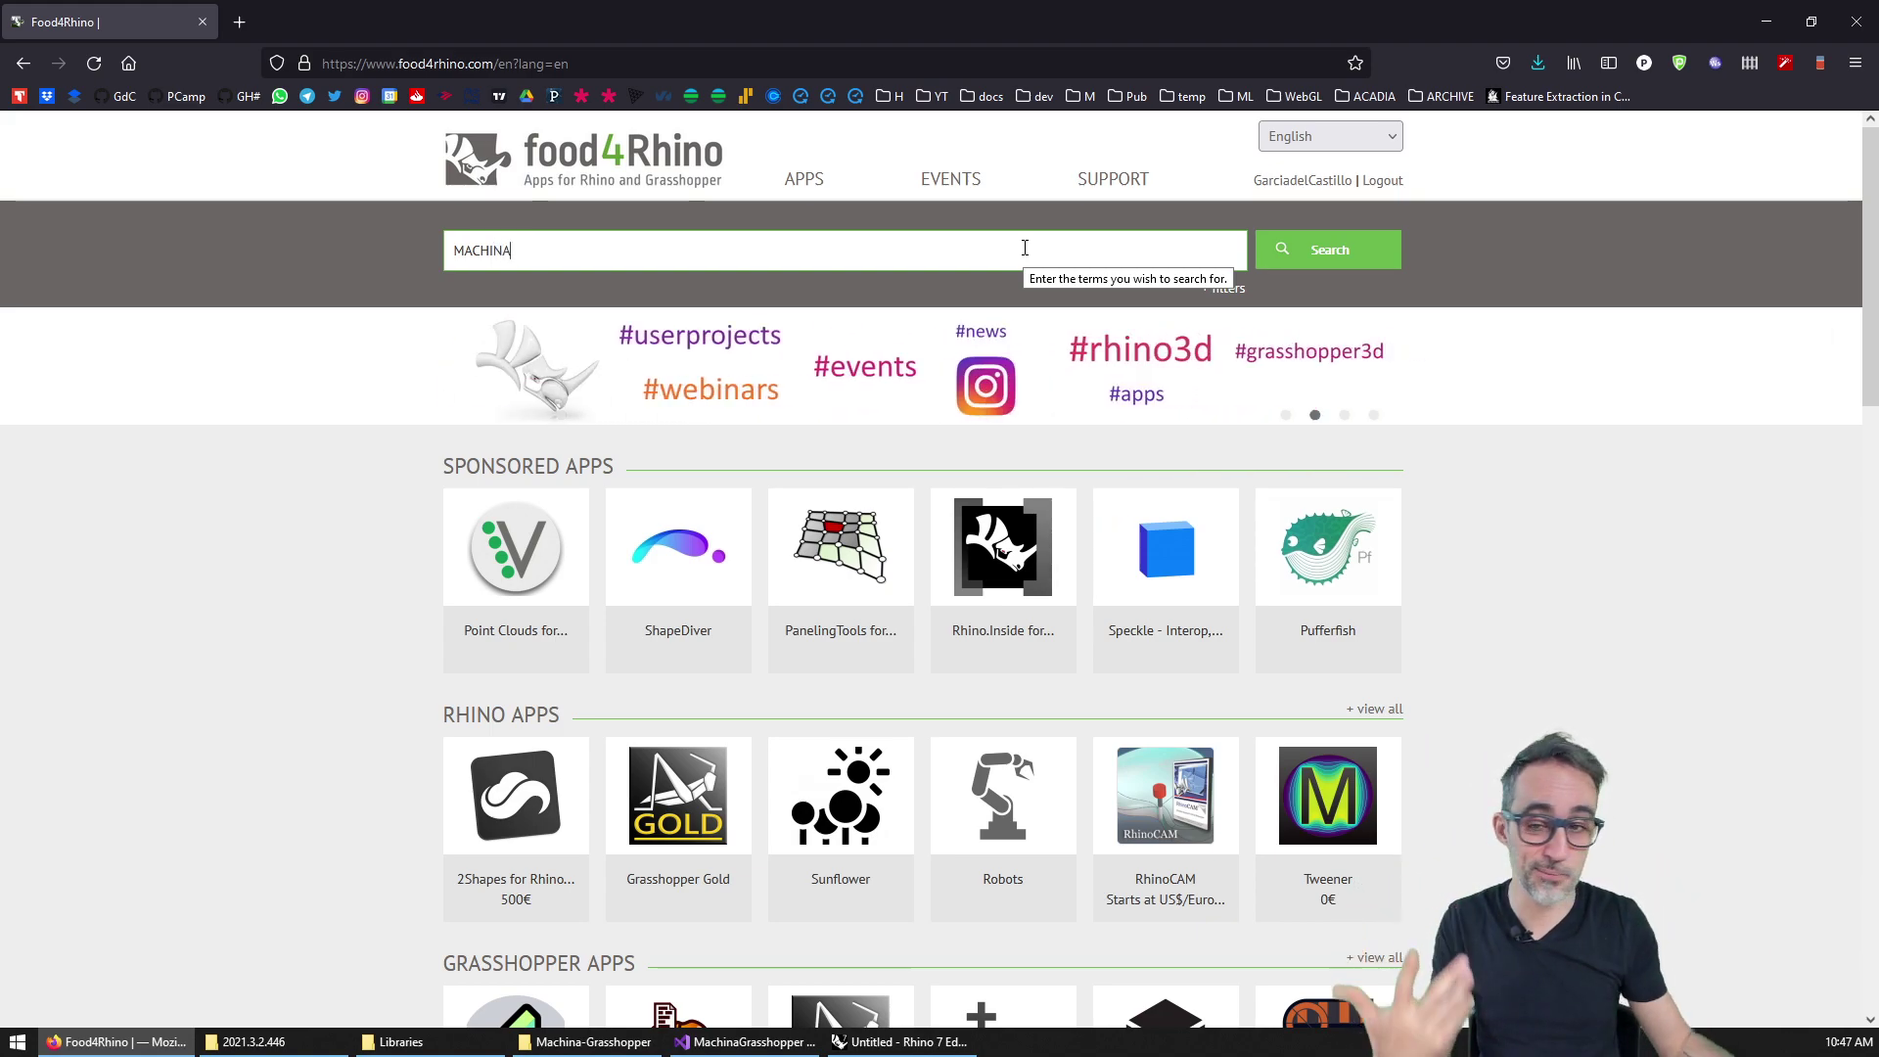
Open the Pufferfish app tile and reload the stalled page.
left_click(1604, 556)
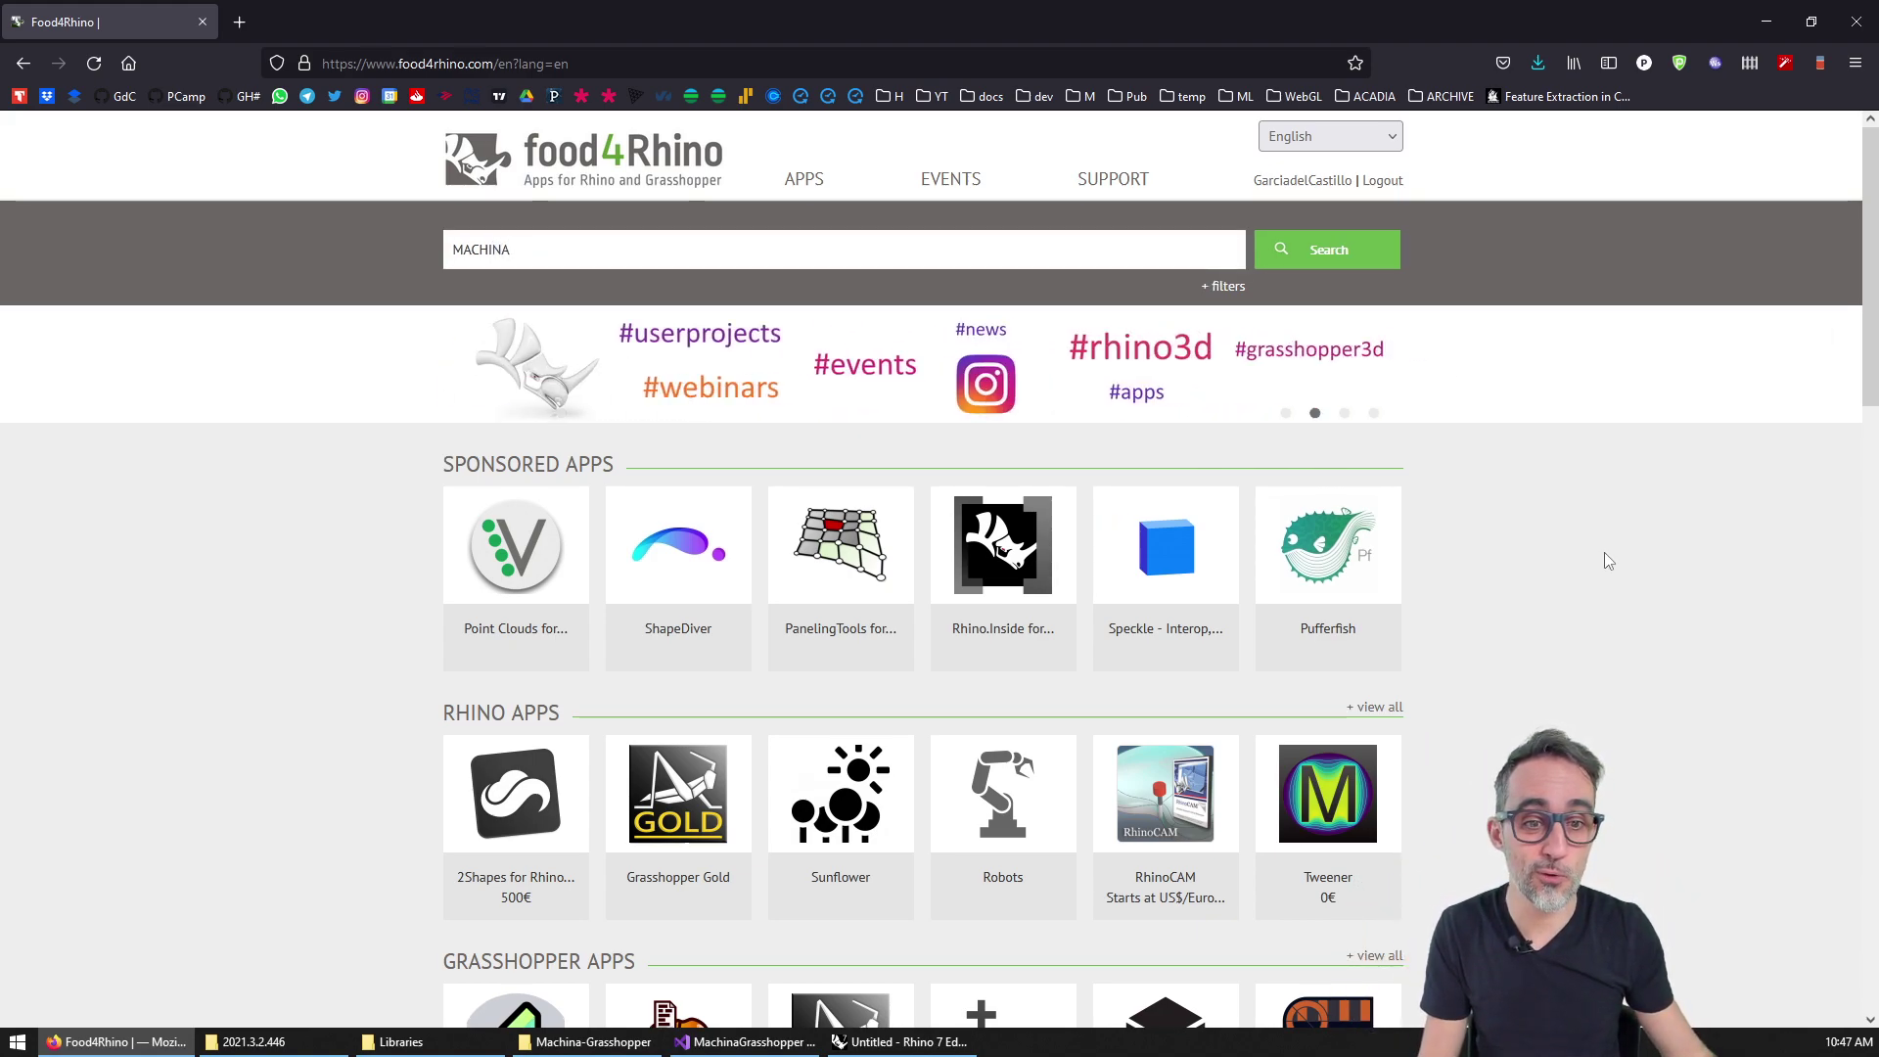
left_click(1337, 575)
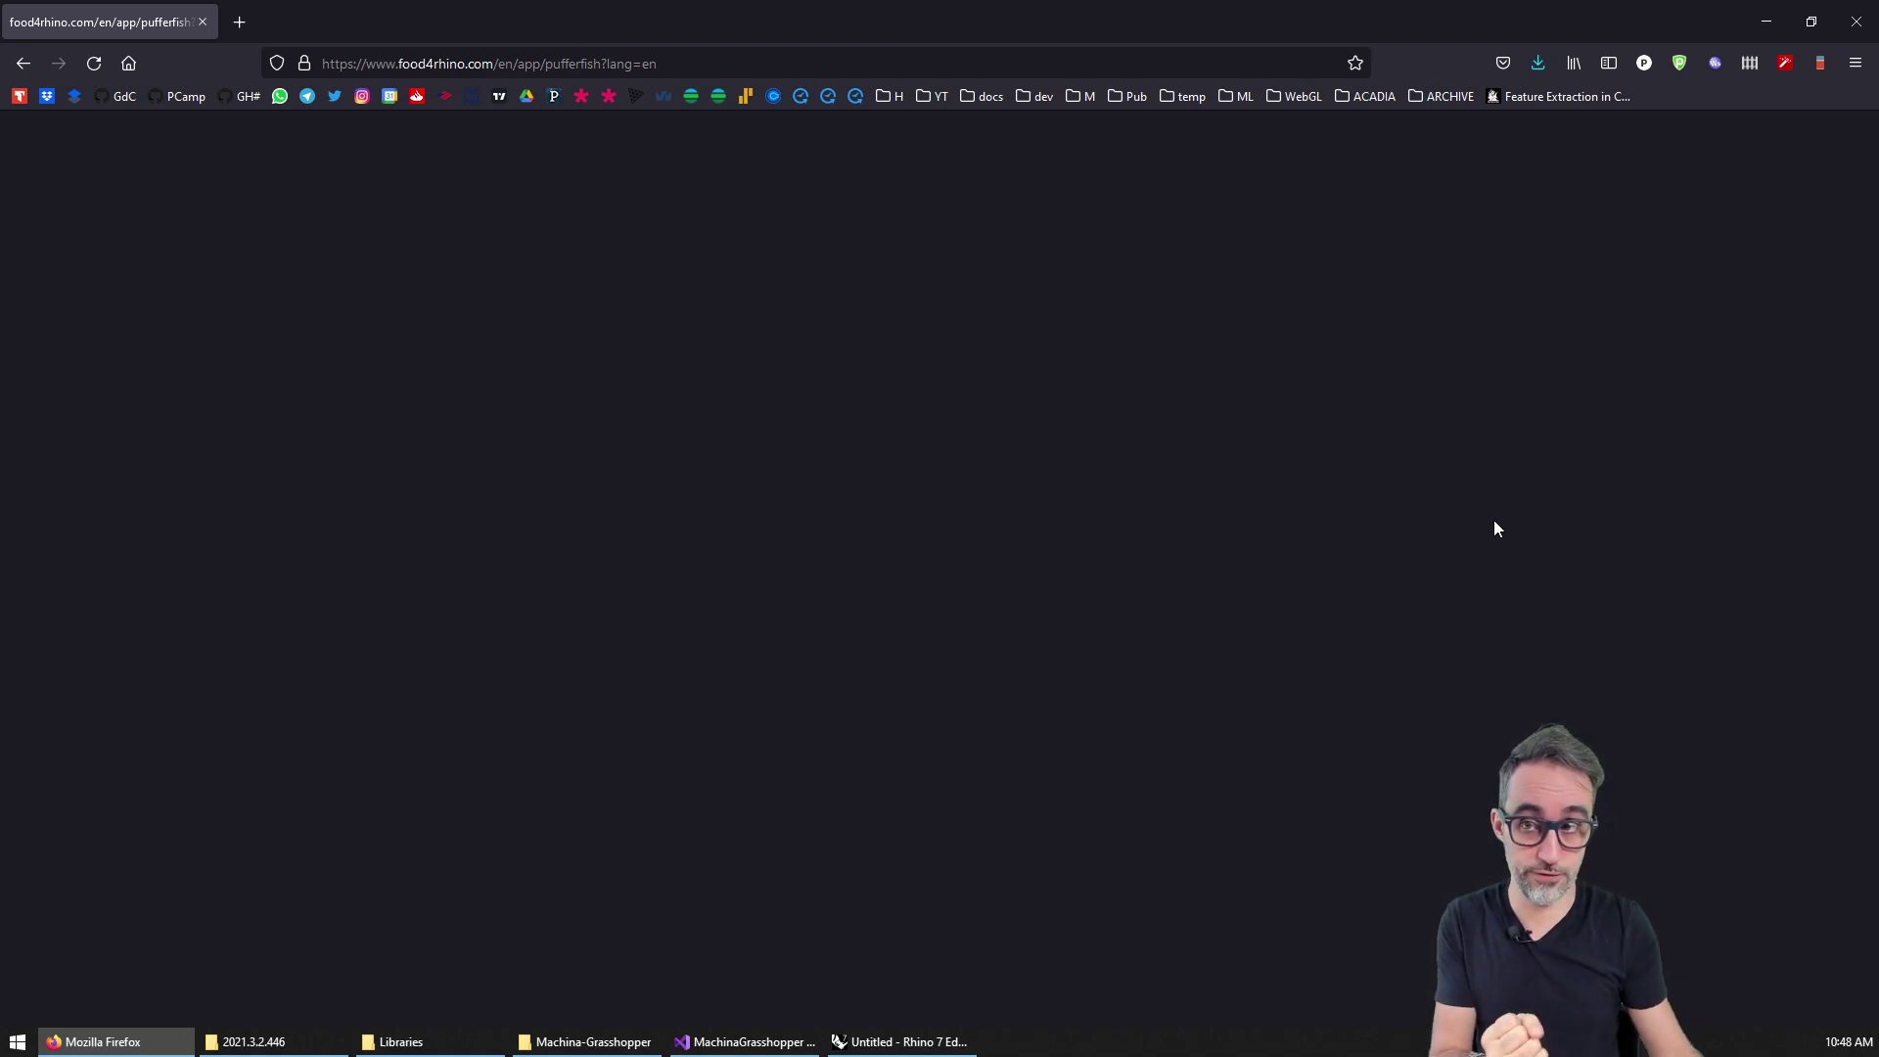
left_click(94, 63)
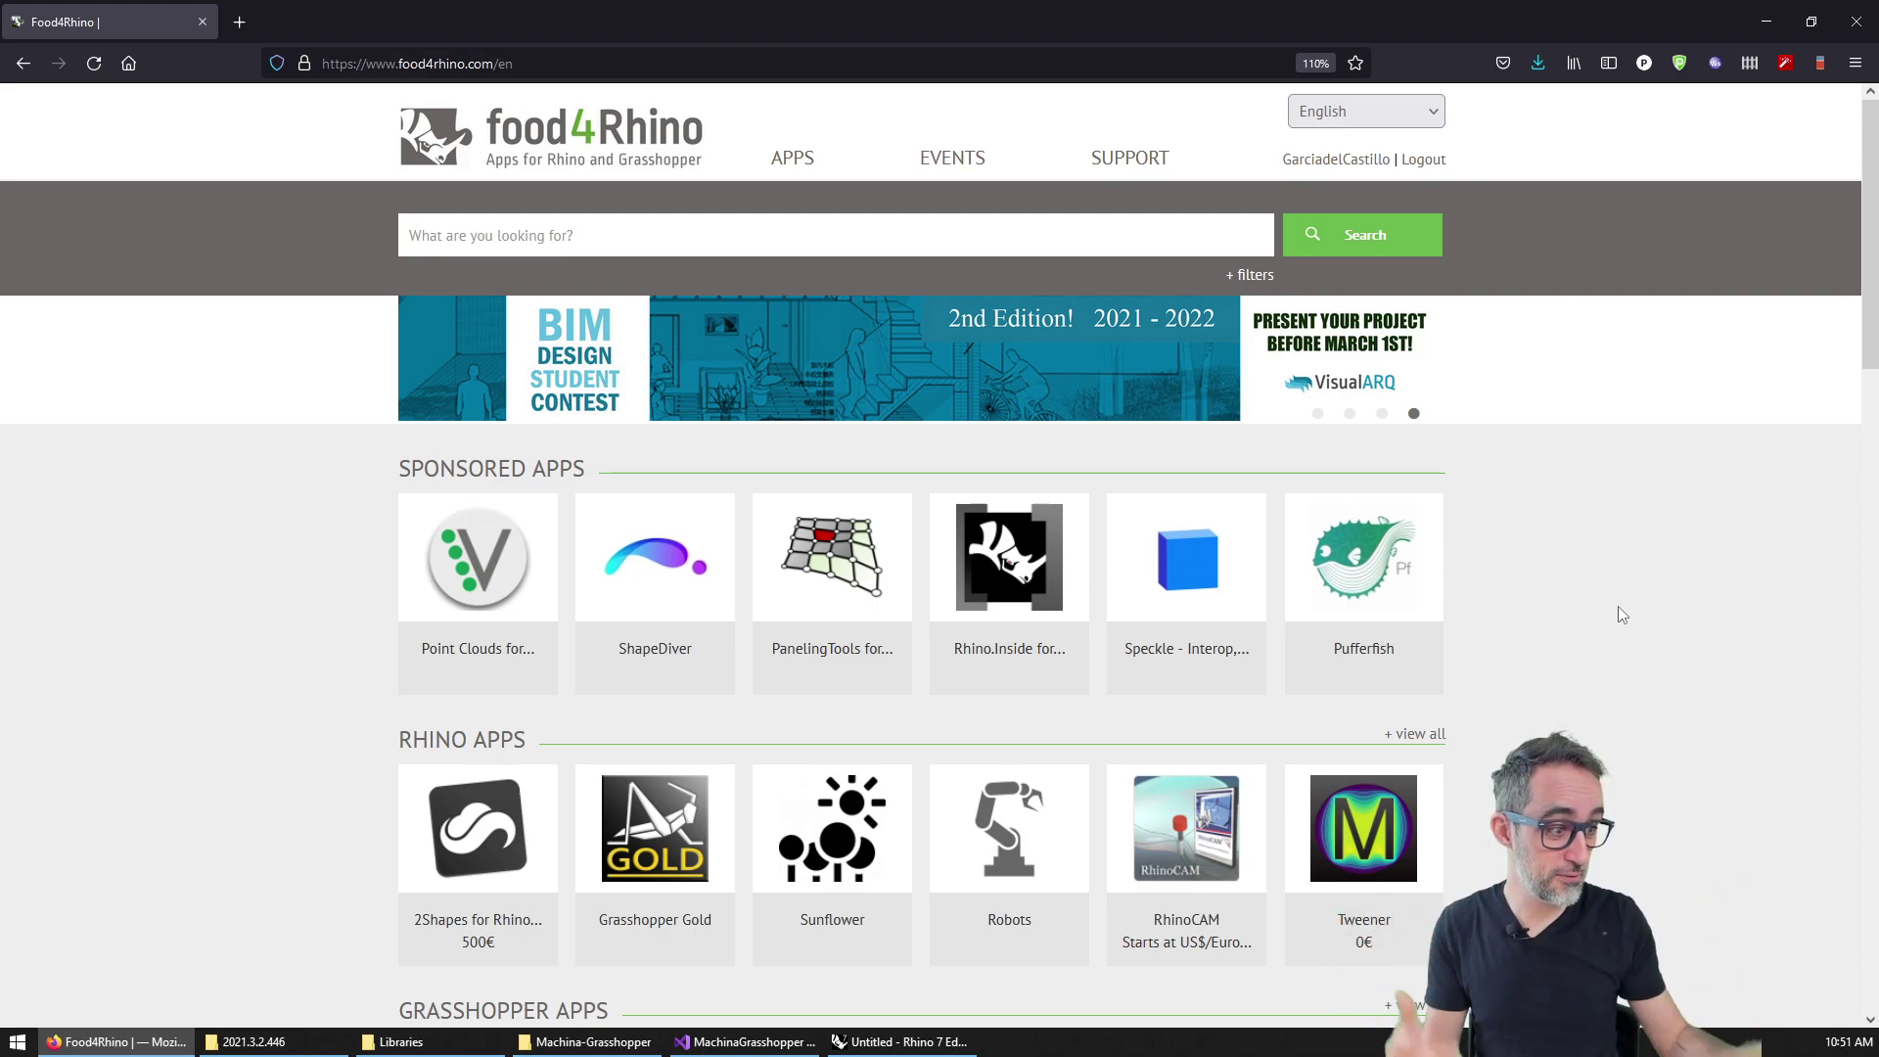
Open the Pufferfish app page and go to its downloads list.
left_click(1396, 583)
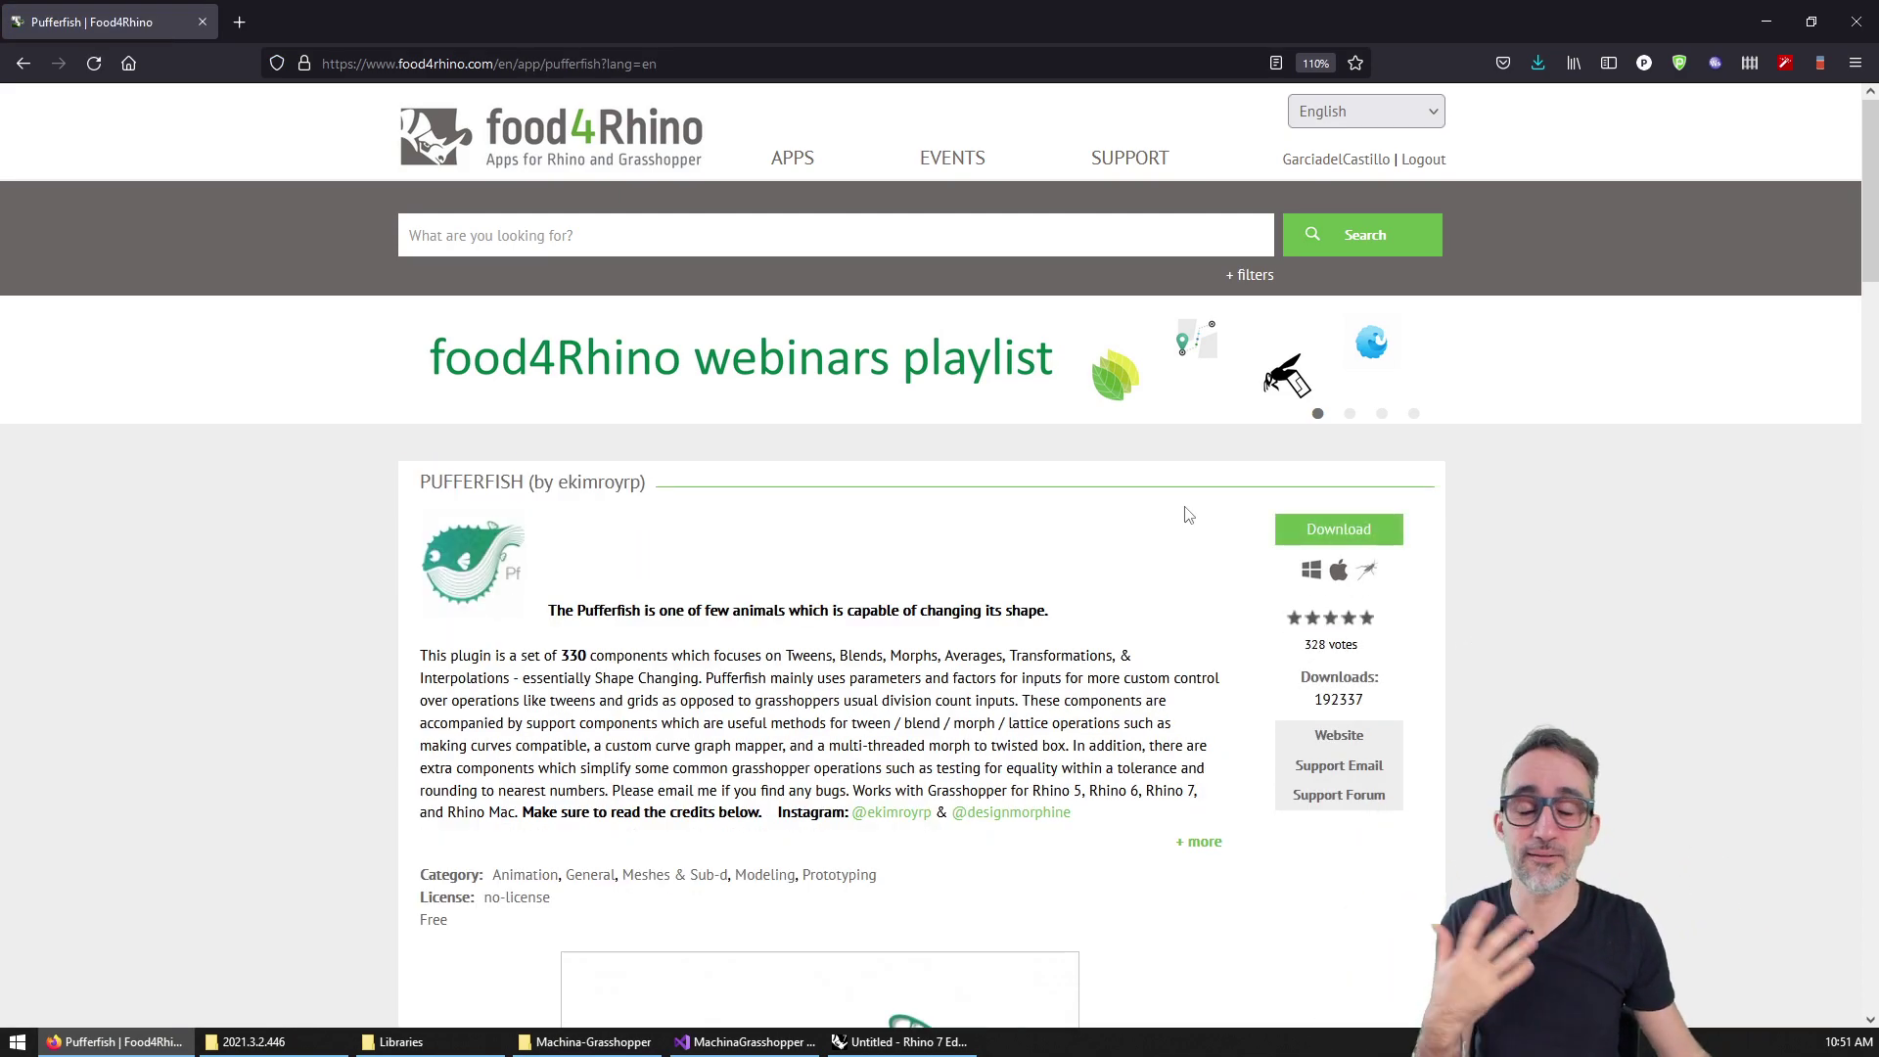
scroll(1169, 611, "up", 1, "ctrl")
scroll(1166, 627, "up", 2, "ctrl")
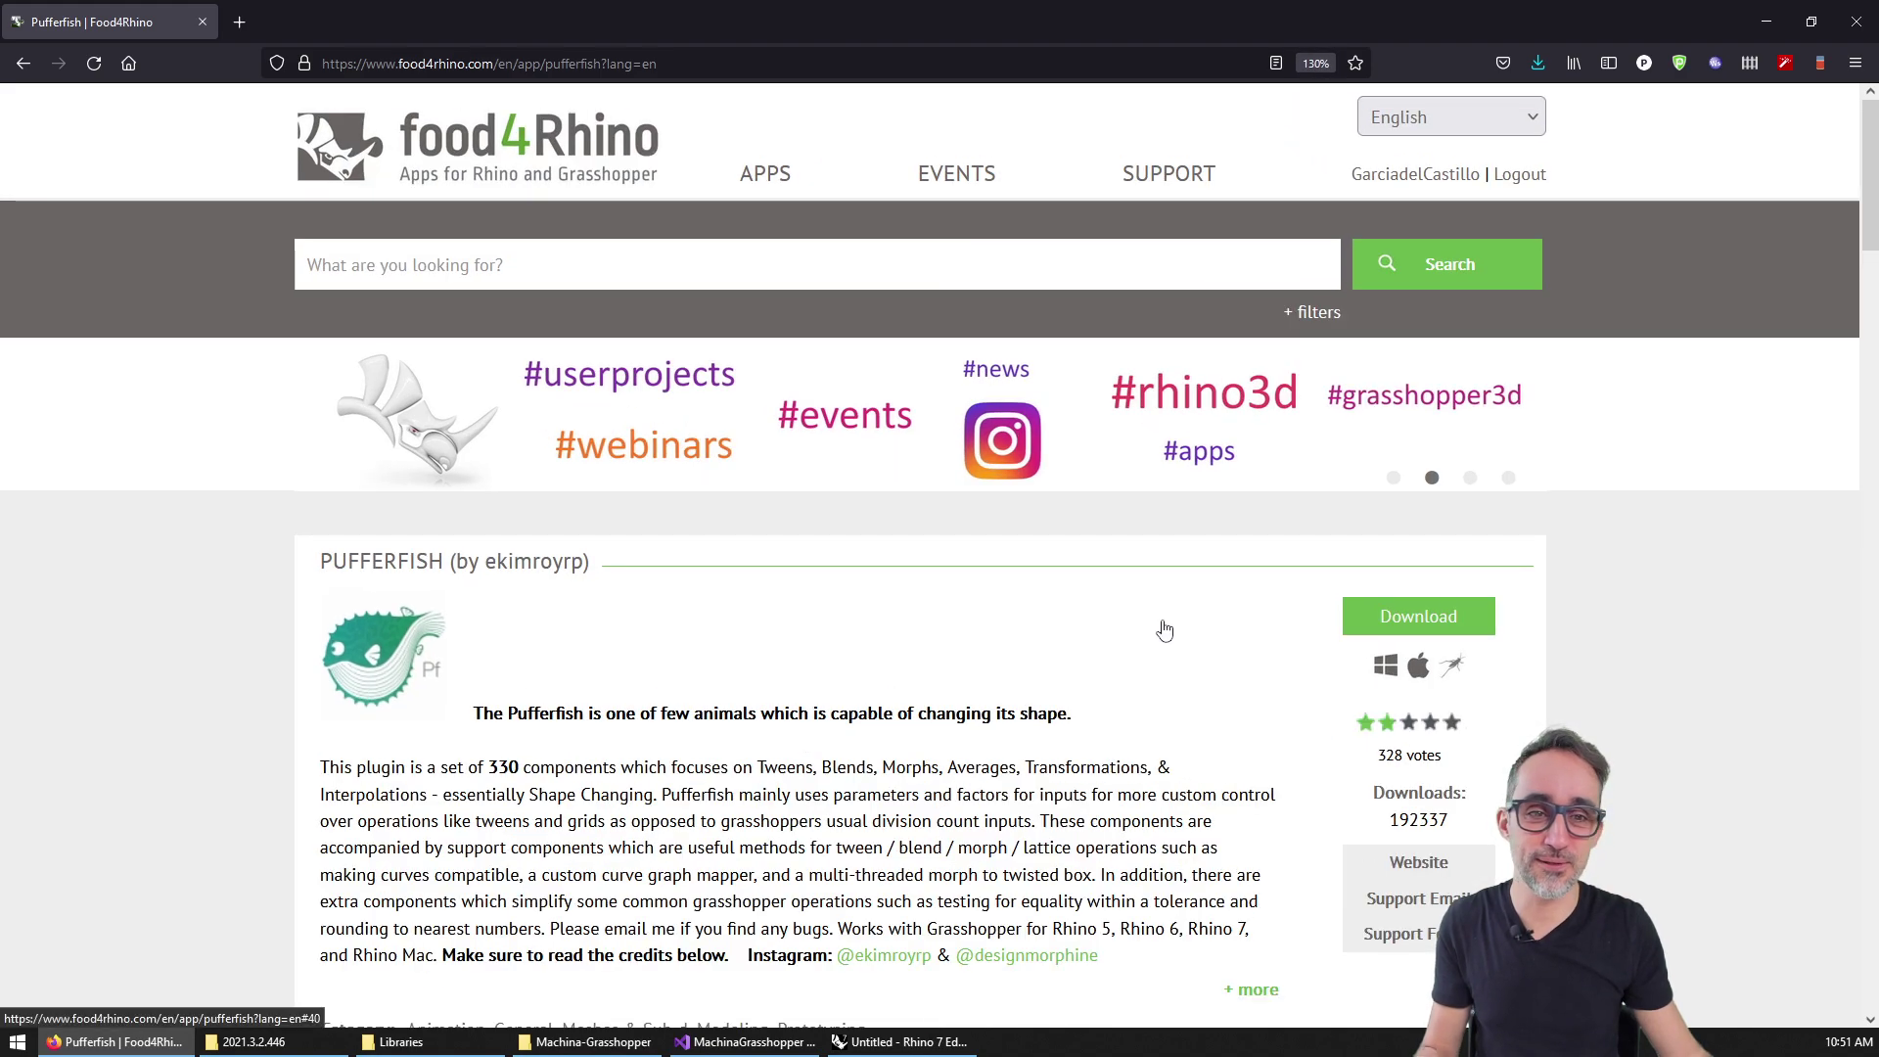
scroll(1317, 541, "down", 3)
scroll(1352, 245, "up", 3)
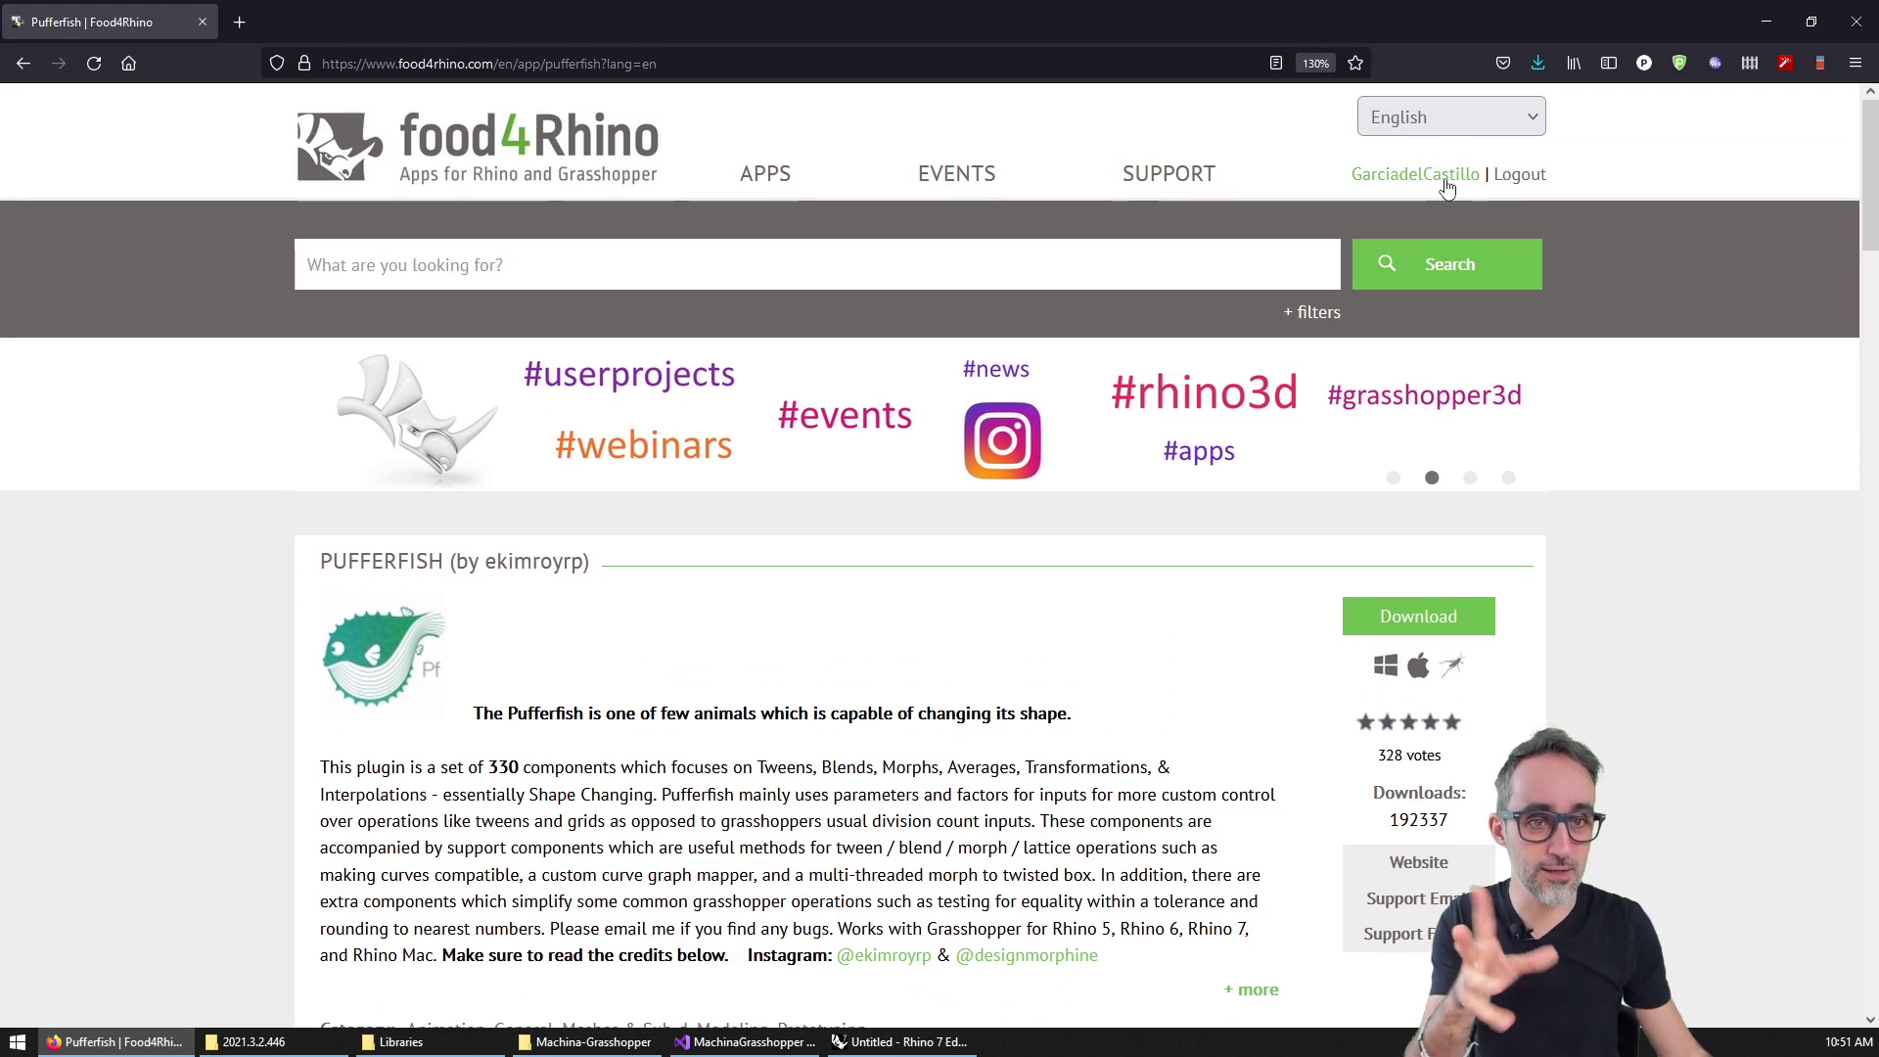
left_click(1418, 615)
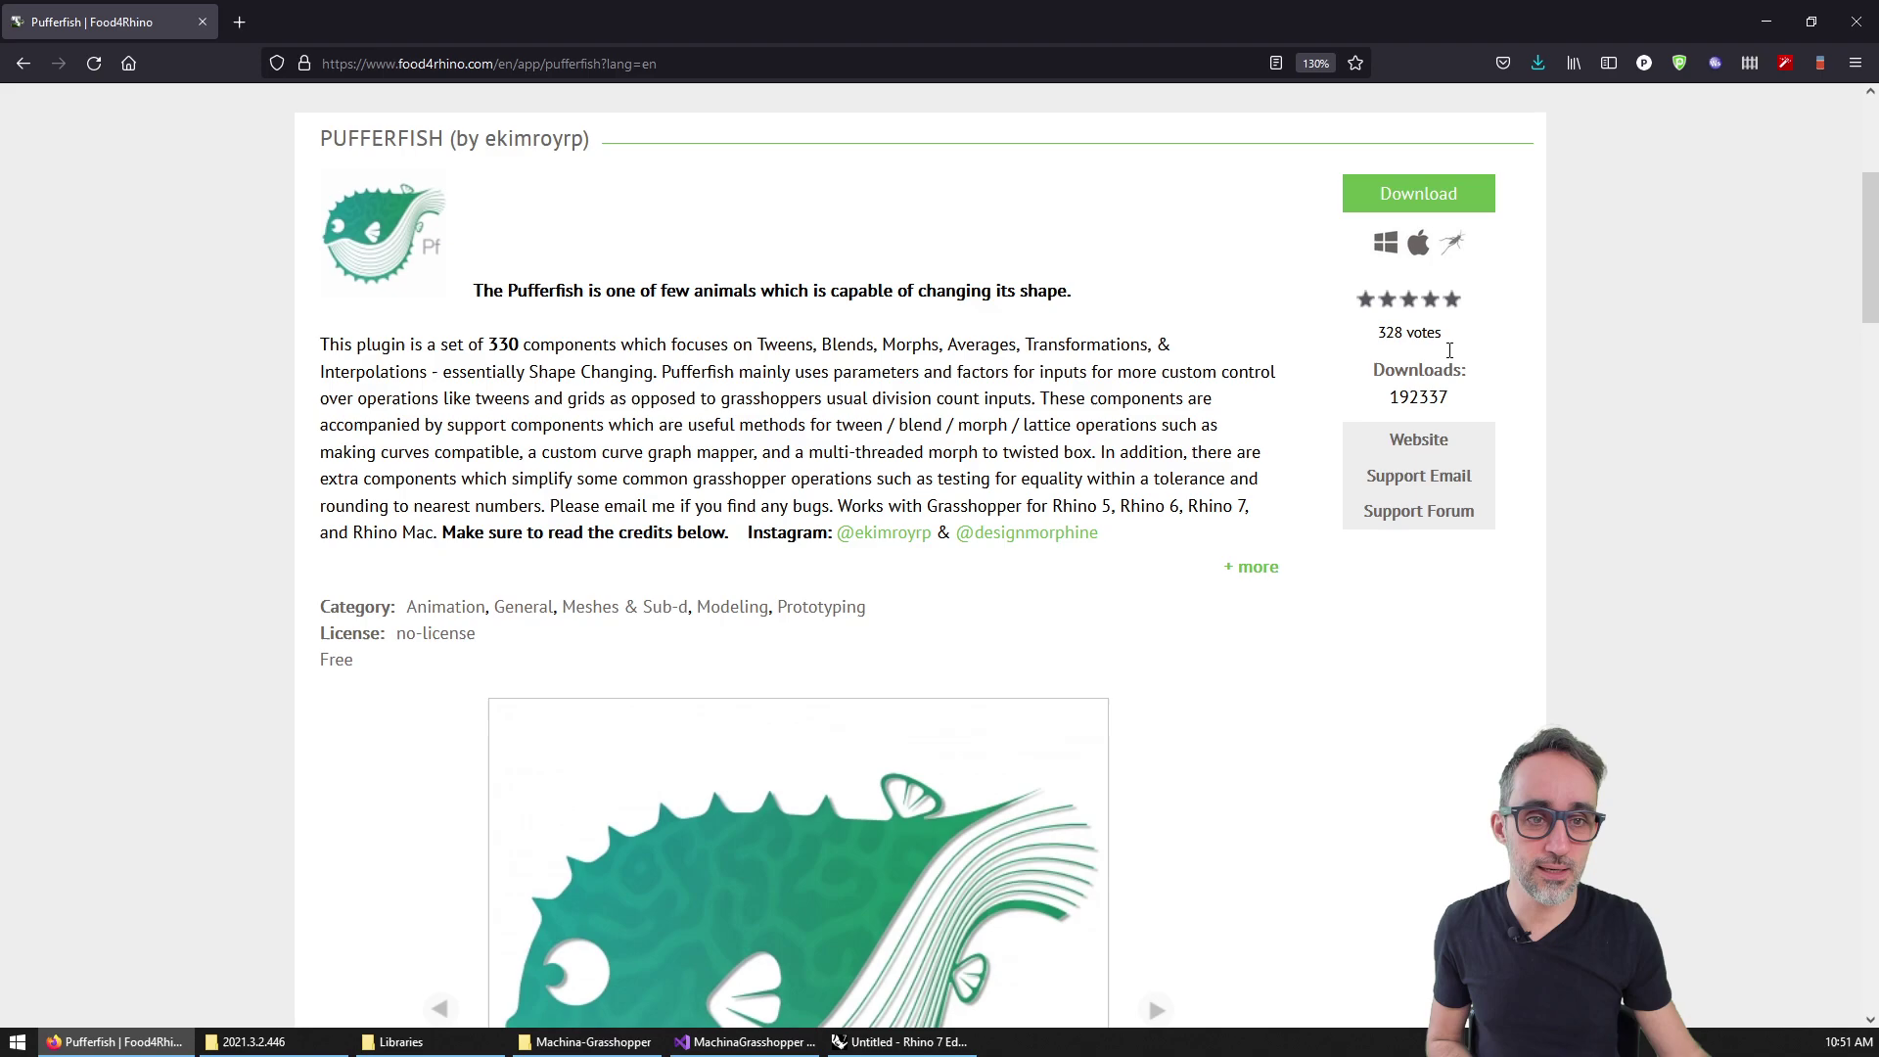
scroll(923, 202, "down", 2, "ctrl")
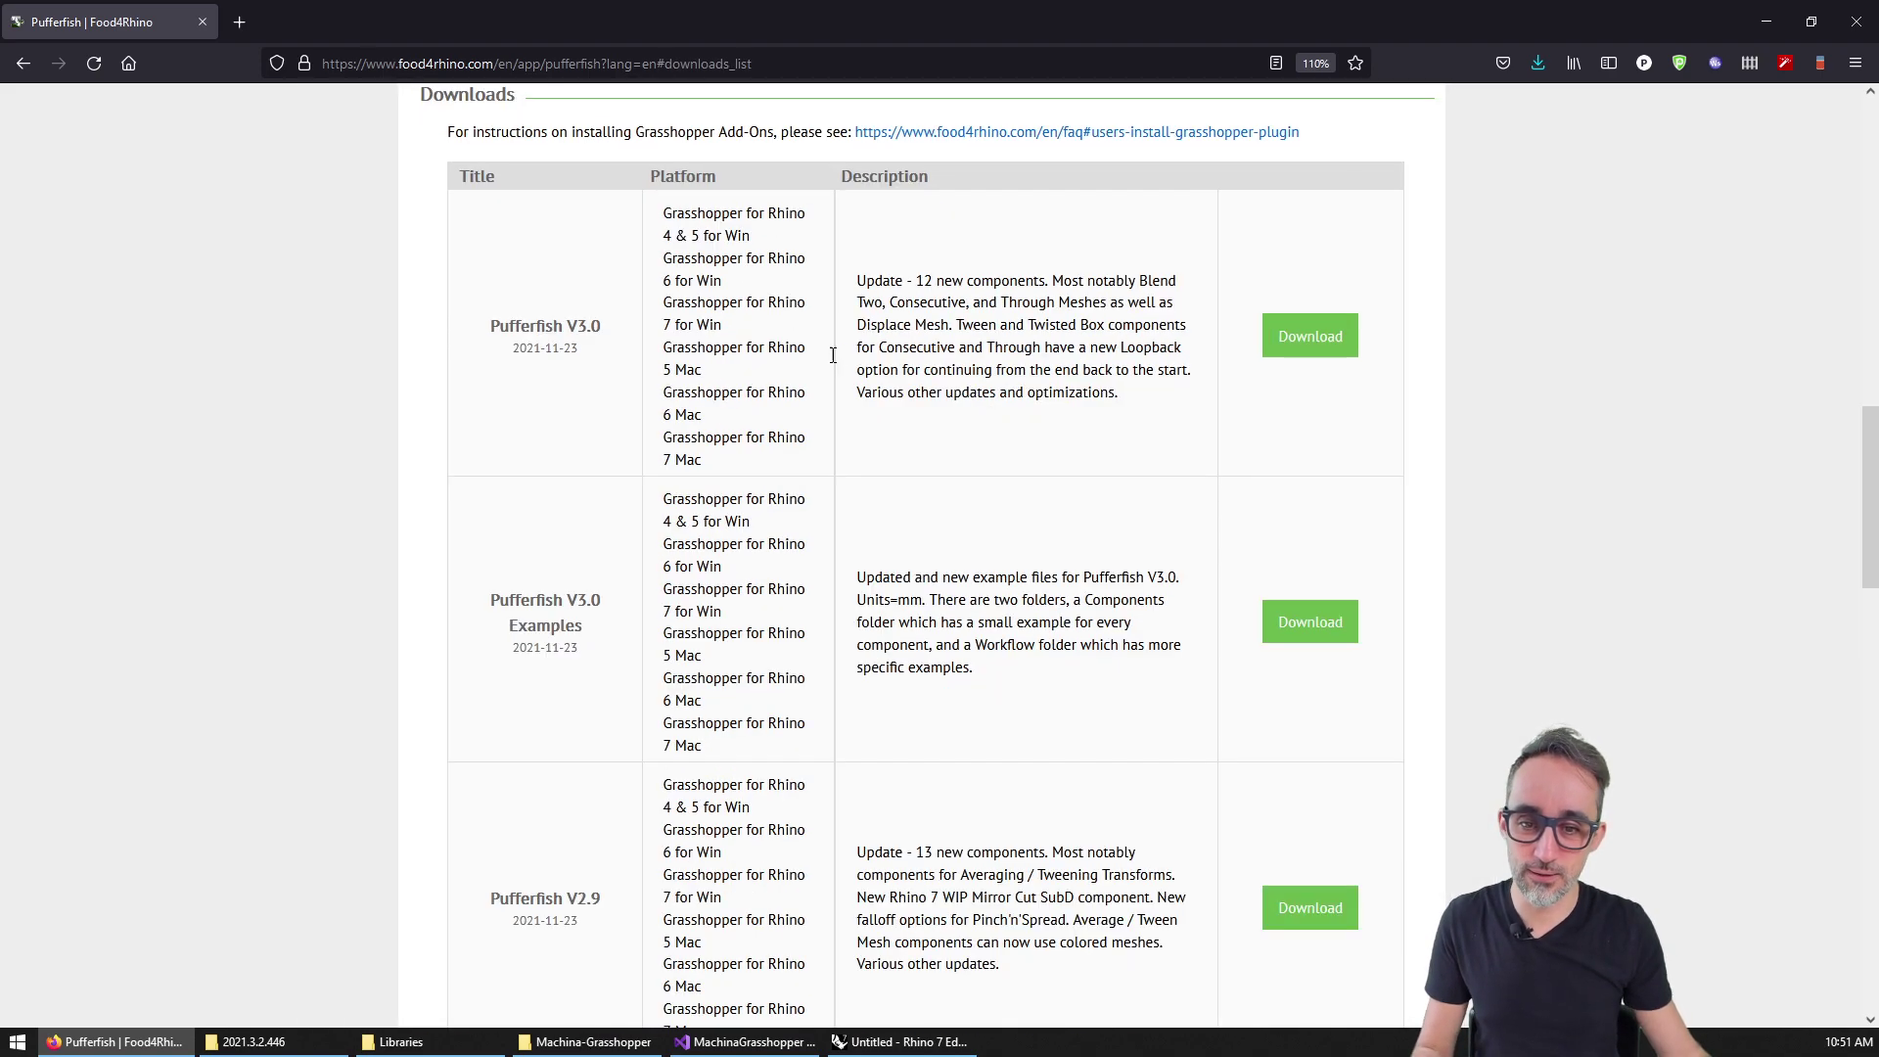
scroll(1203, 407, "down", 5)
scroll(1248, 505, "up", 8)
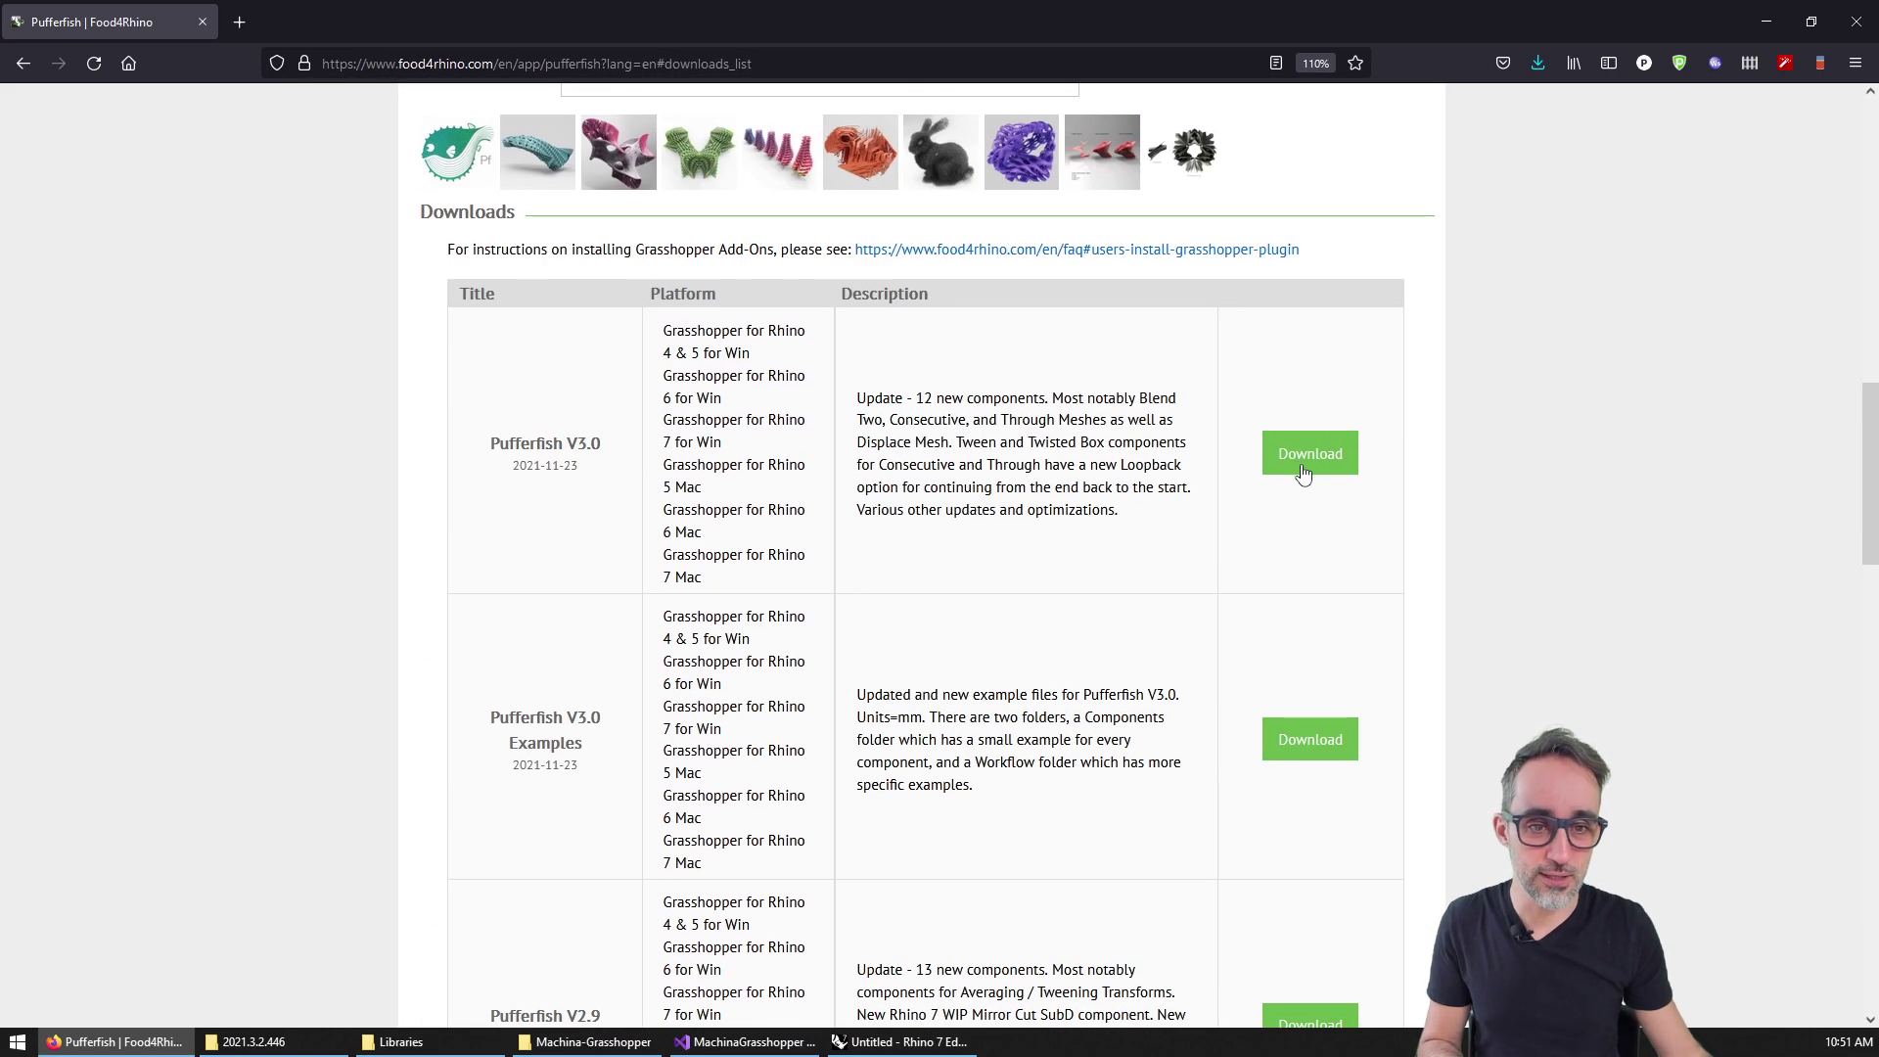
Download the Pufferfish V3.0 release and save pufferfish3-0.zip to the Desktop.
left_click(1300, 464)
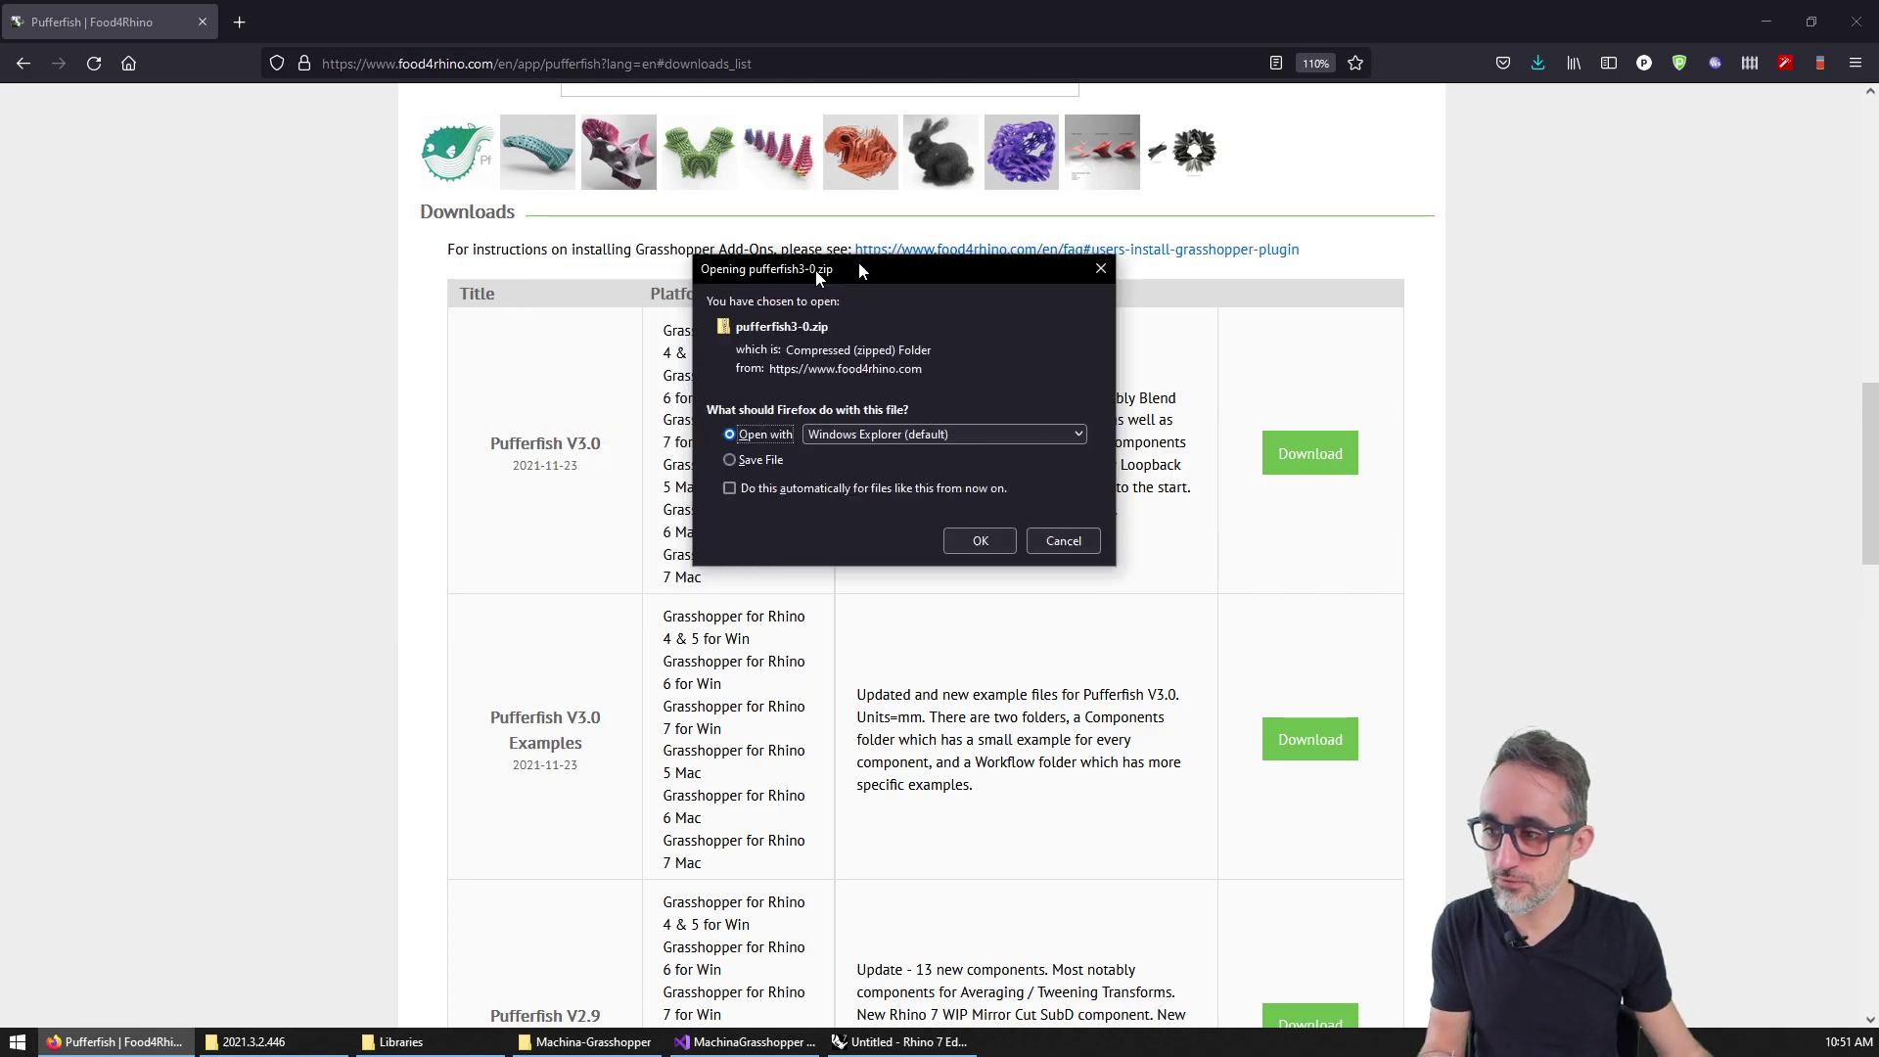
left_click(908, 424)
left_click(1091, 501)
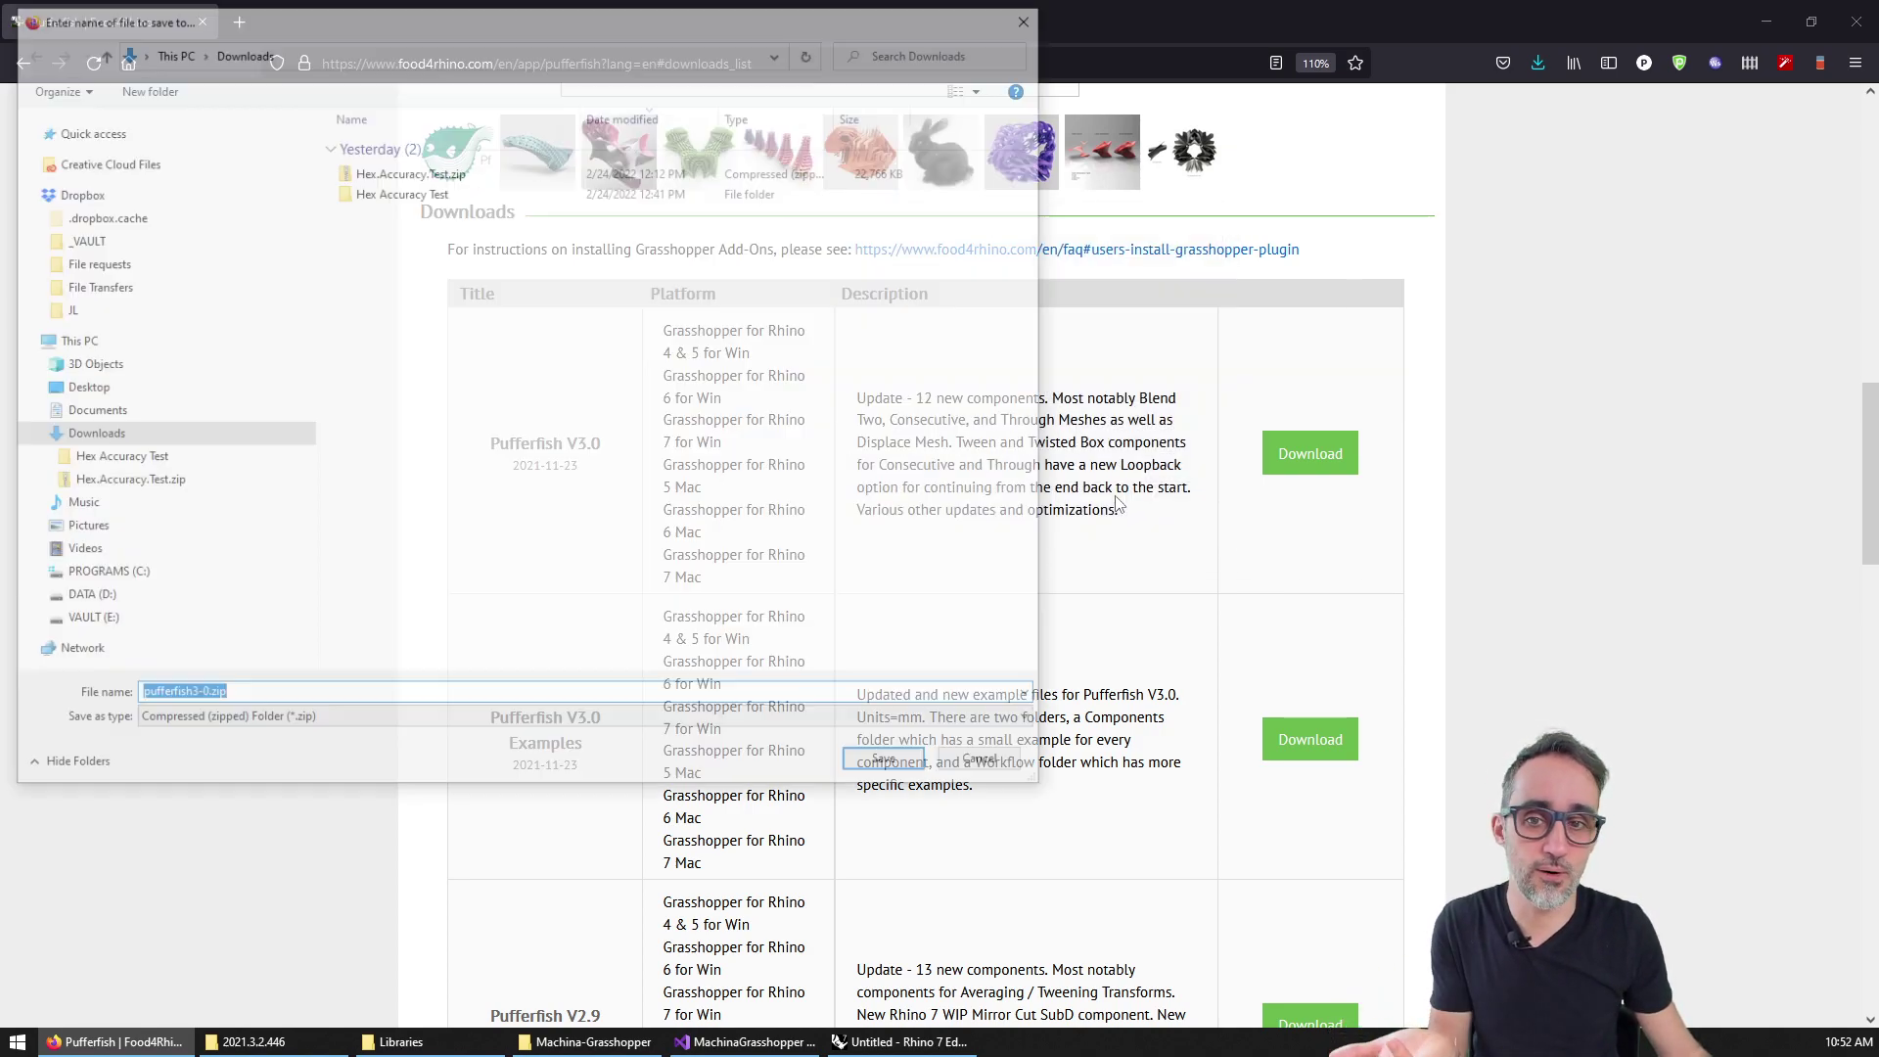
left_click(81, 387)
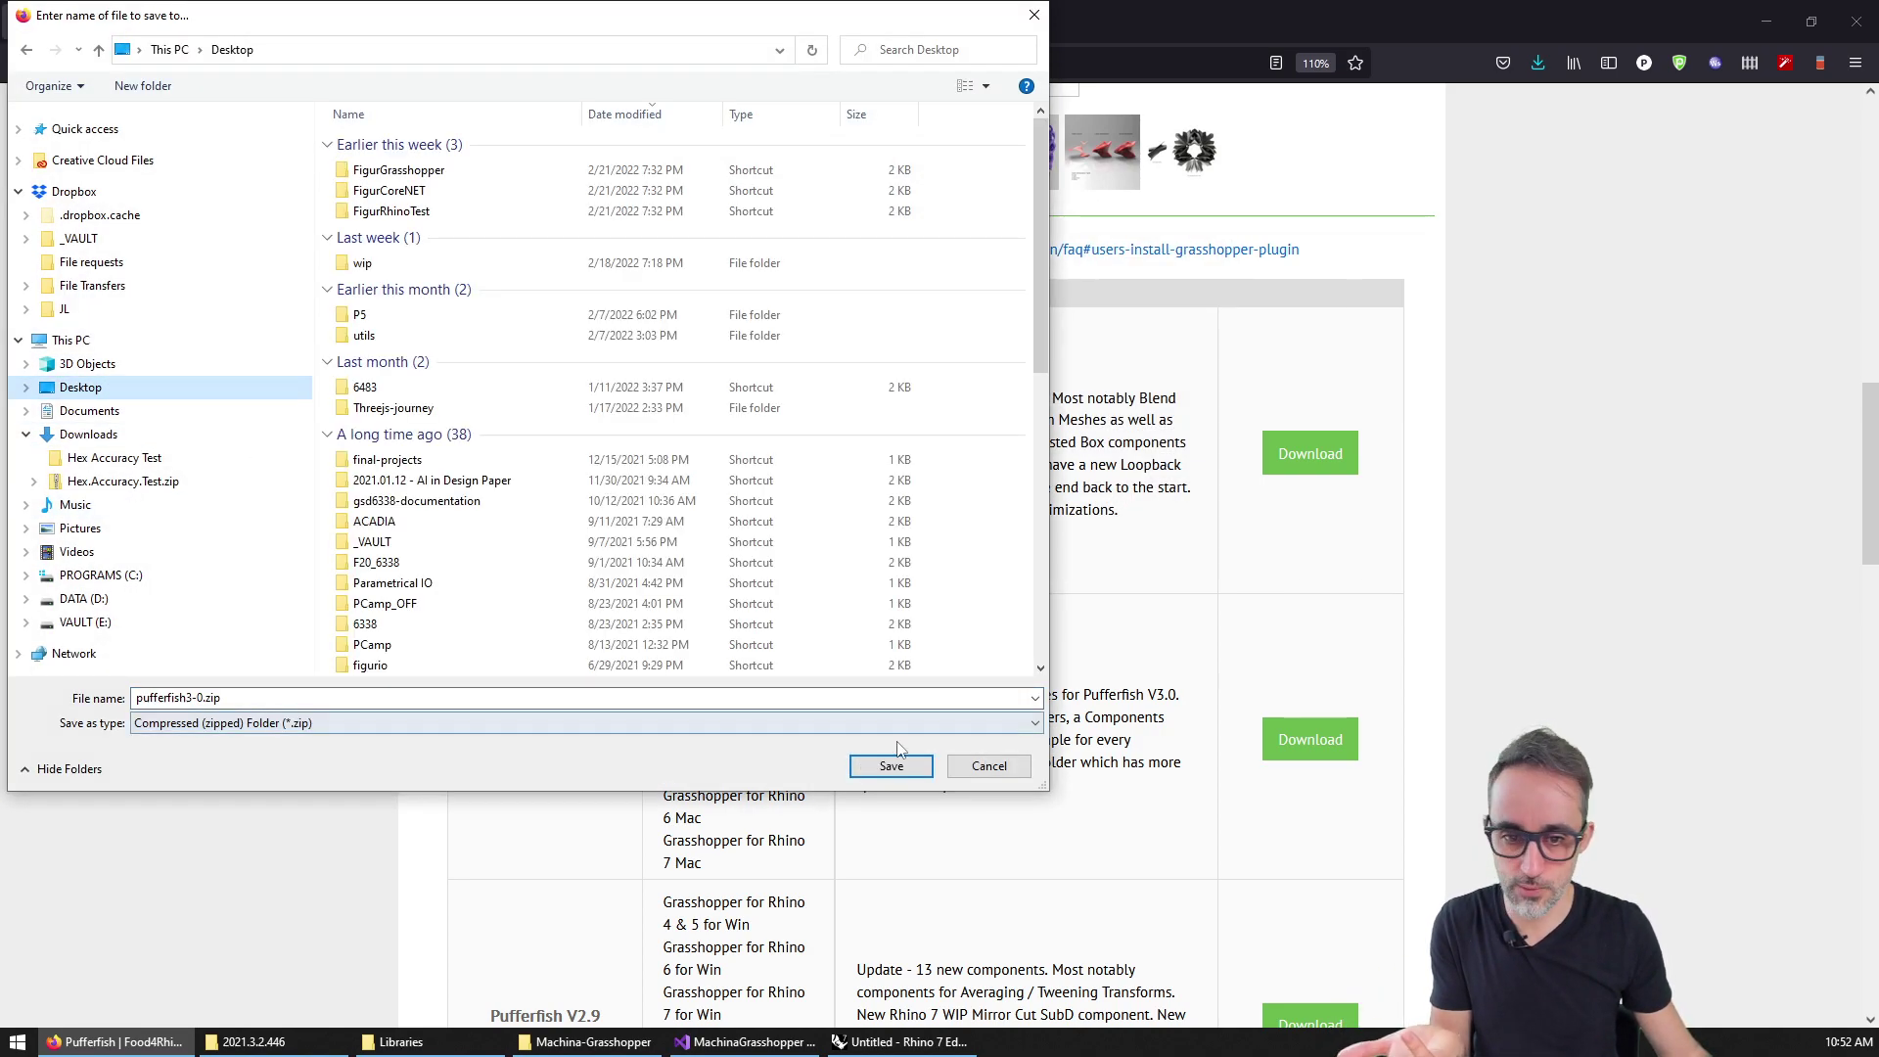
left_click(890, 765)
Minimize the browser and Rhino, then extract pufferfish3-0.zip on the desktop.
left_click(1756, 12)
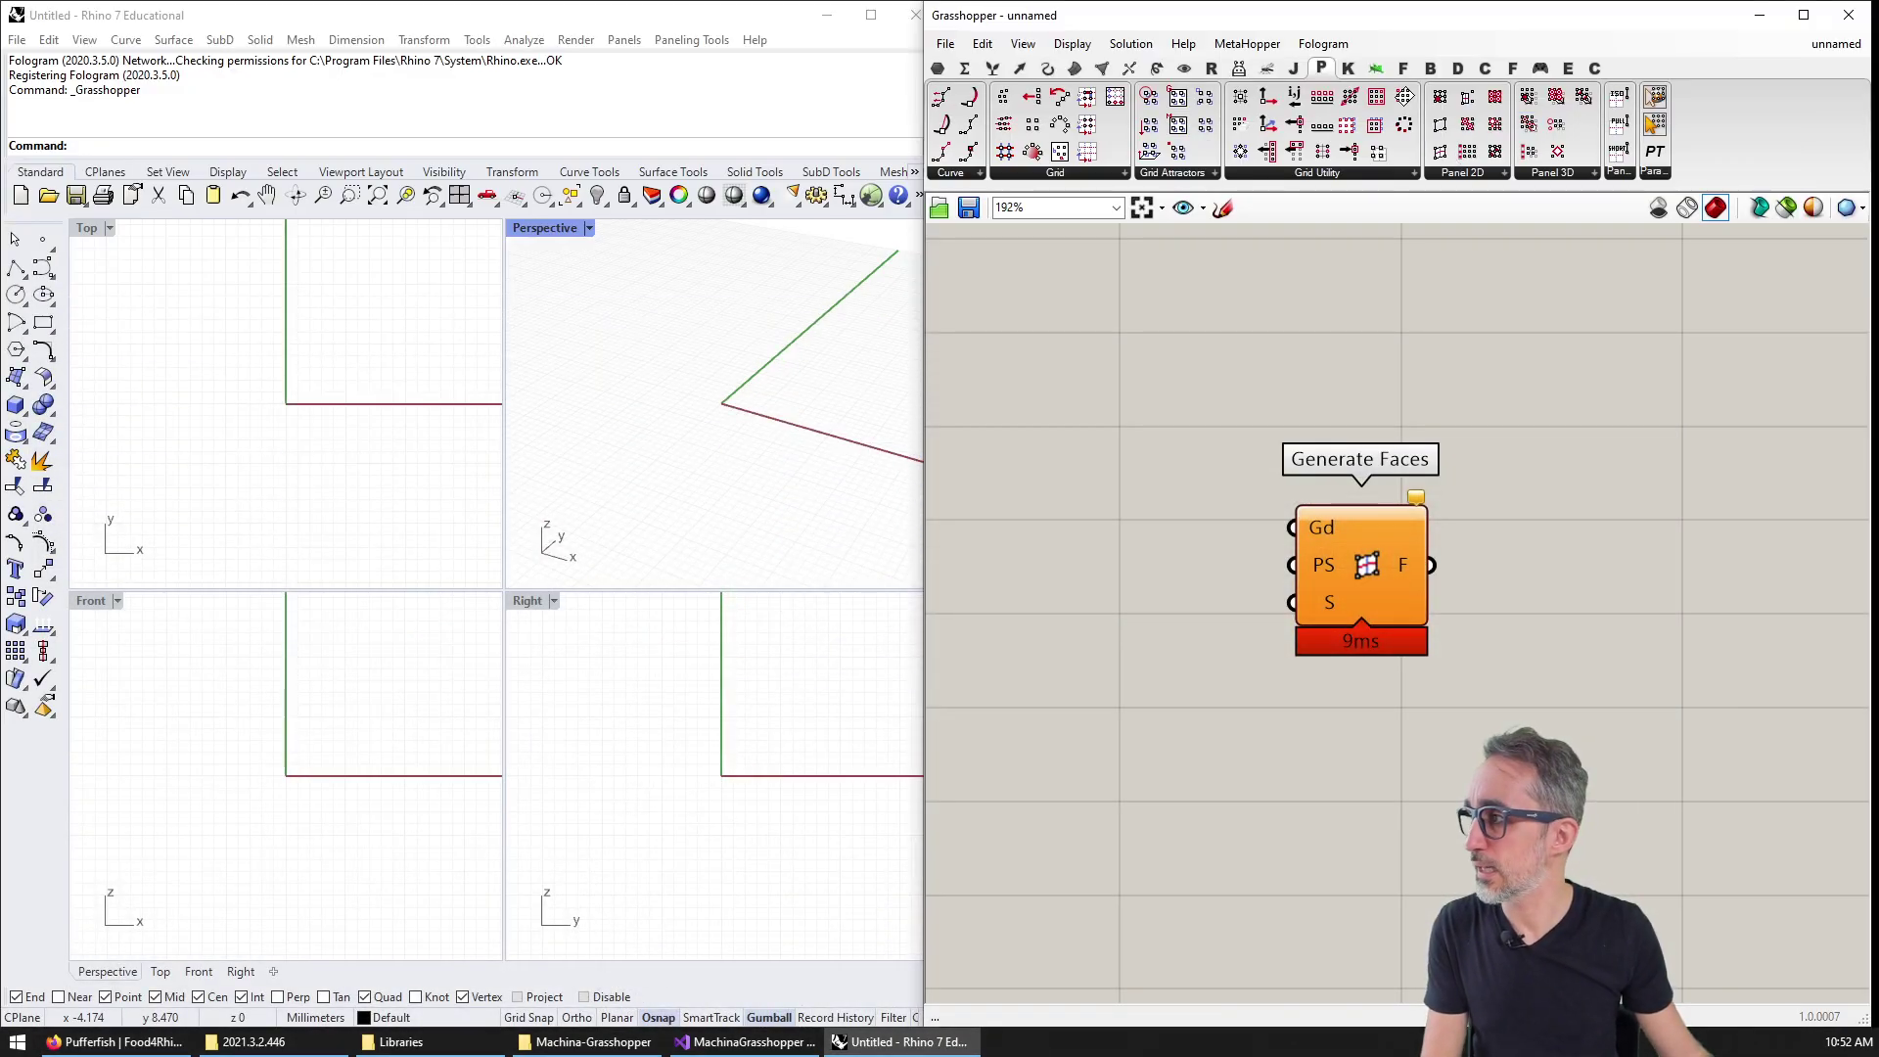
left_click(826, 14)
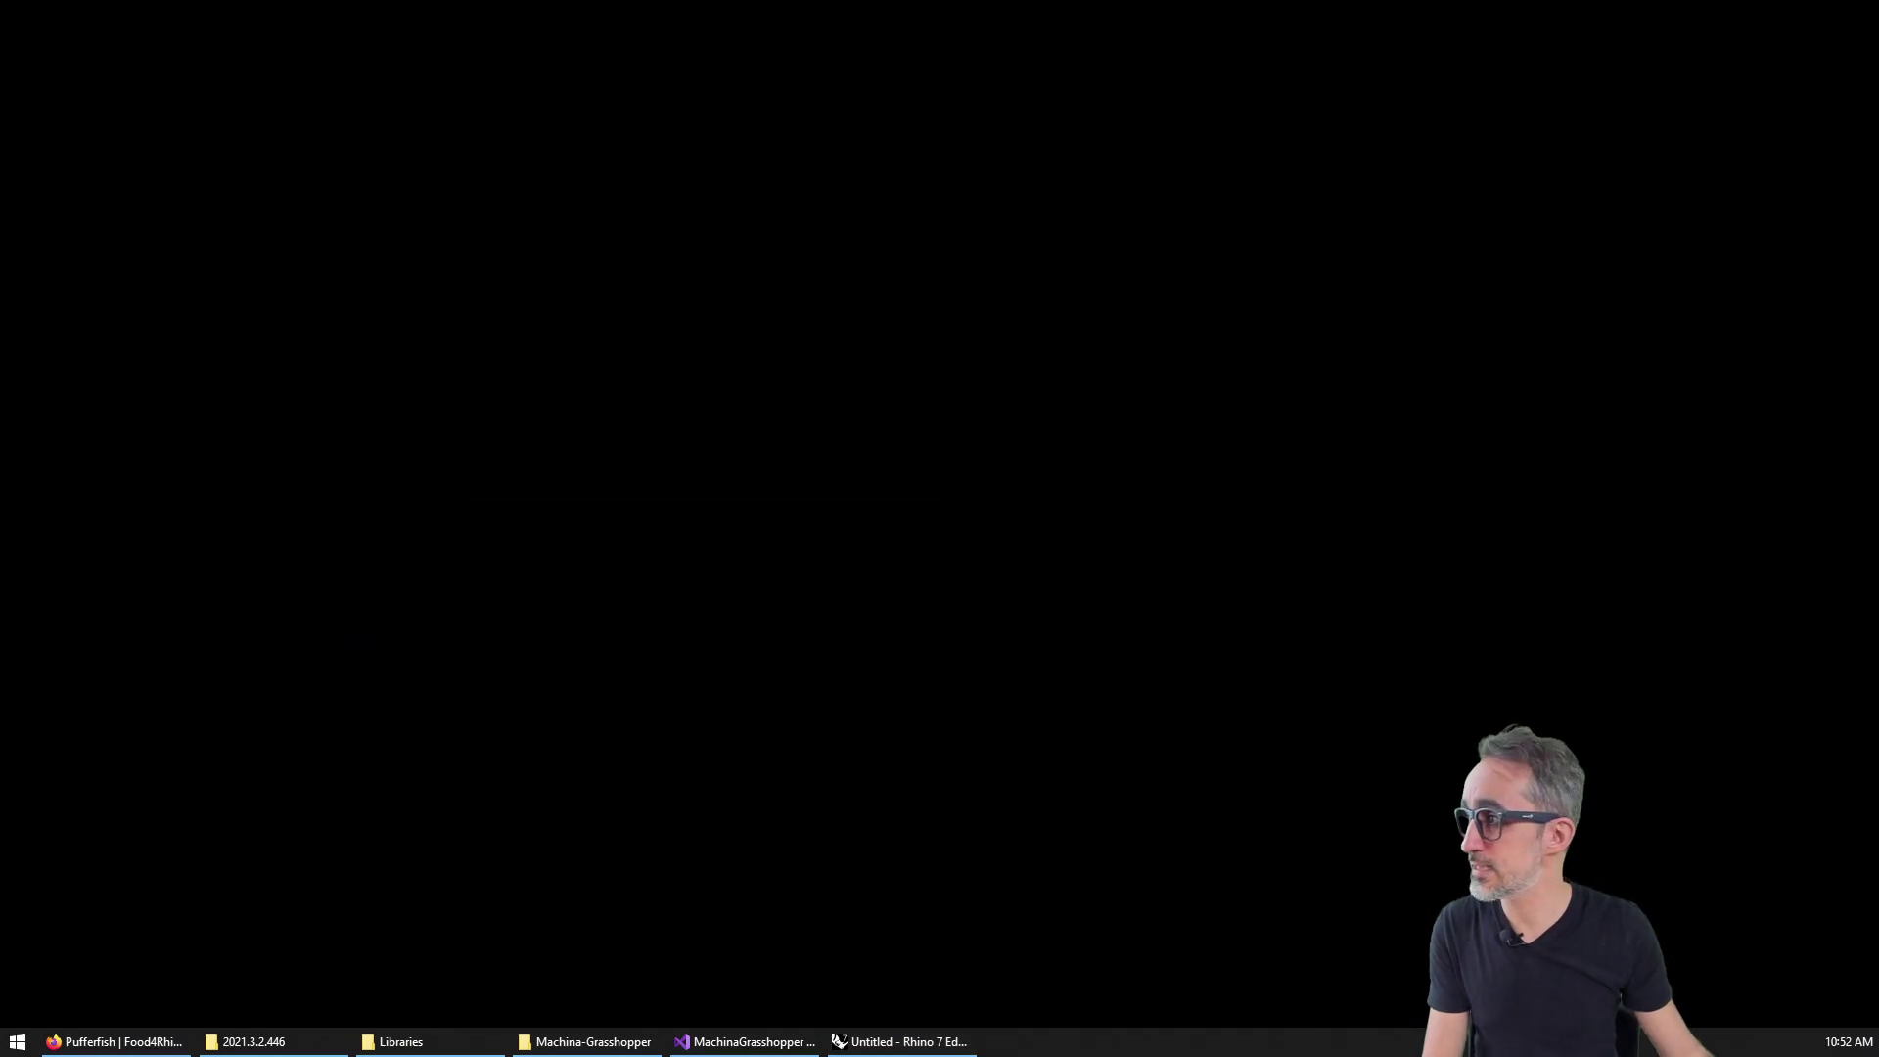
left_click_drag(210, 146, 143, 115)
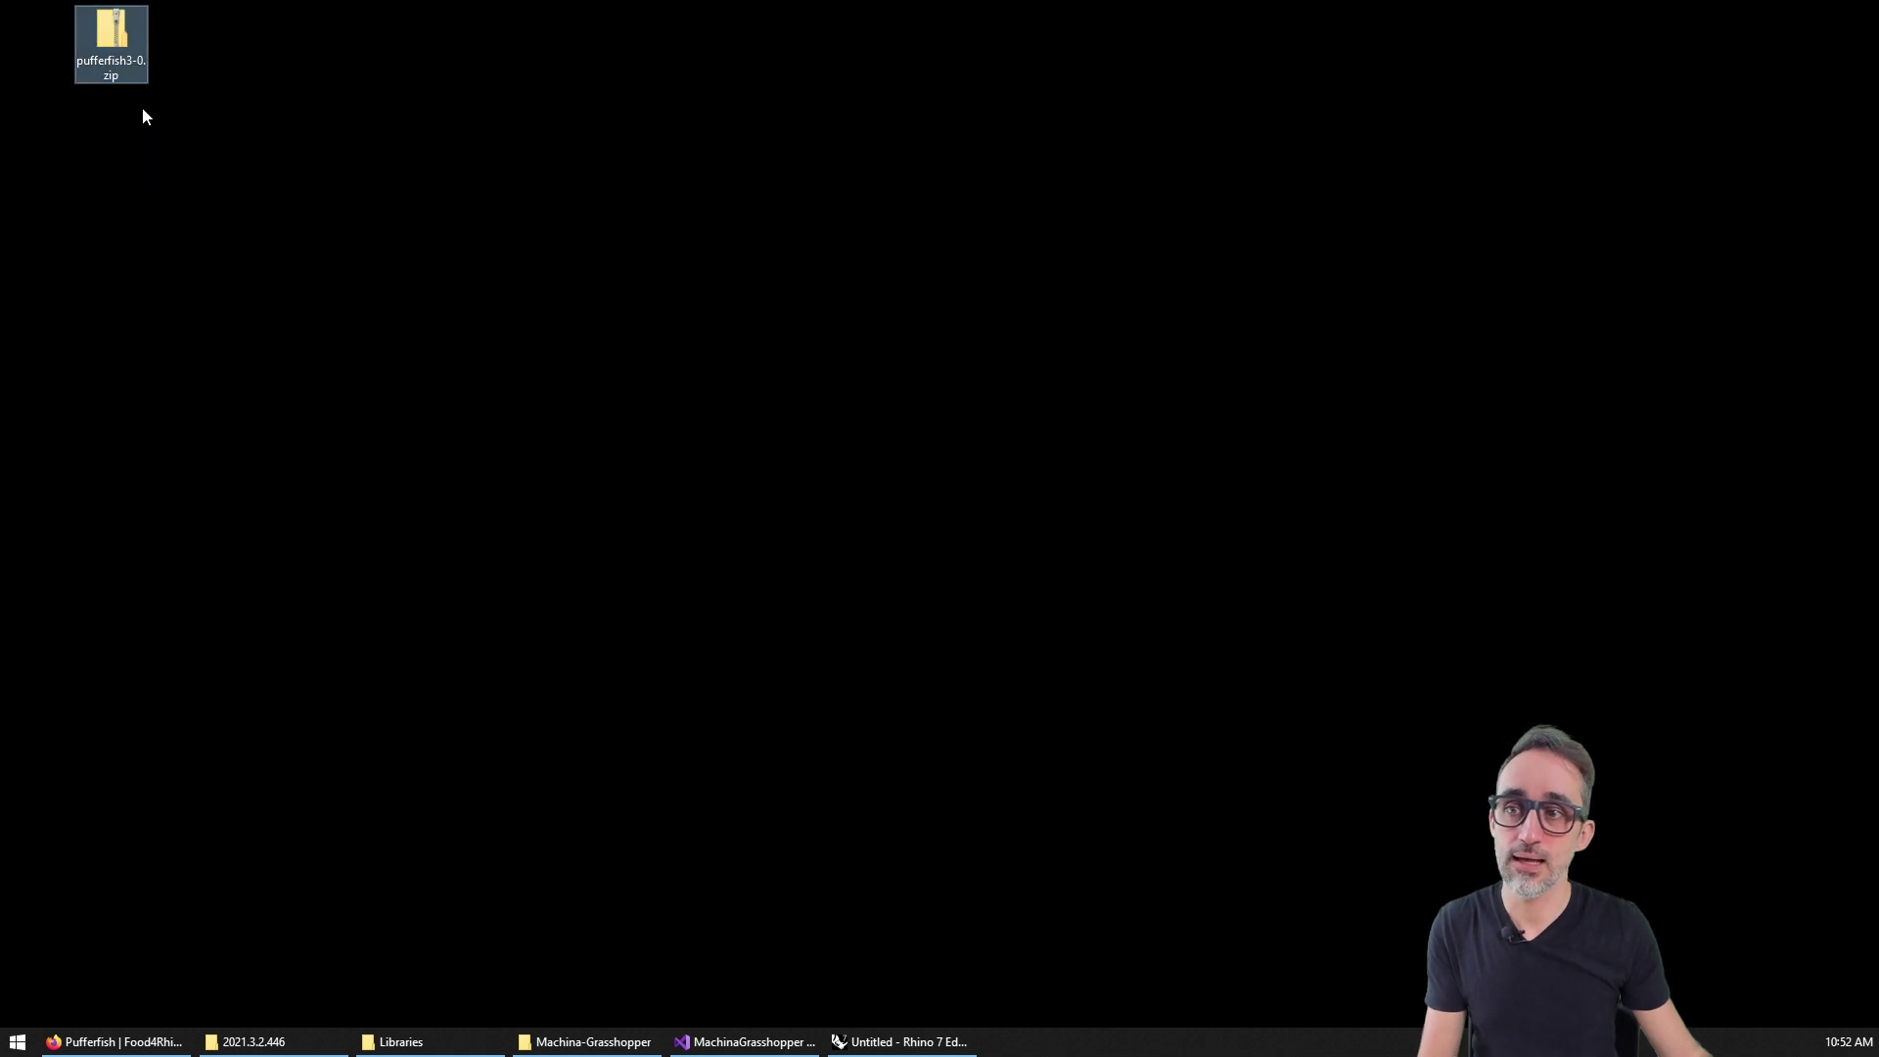
right_click(115, 49)
mouse_move(207, 155)
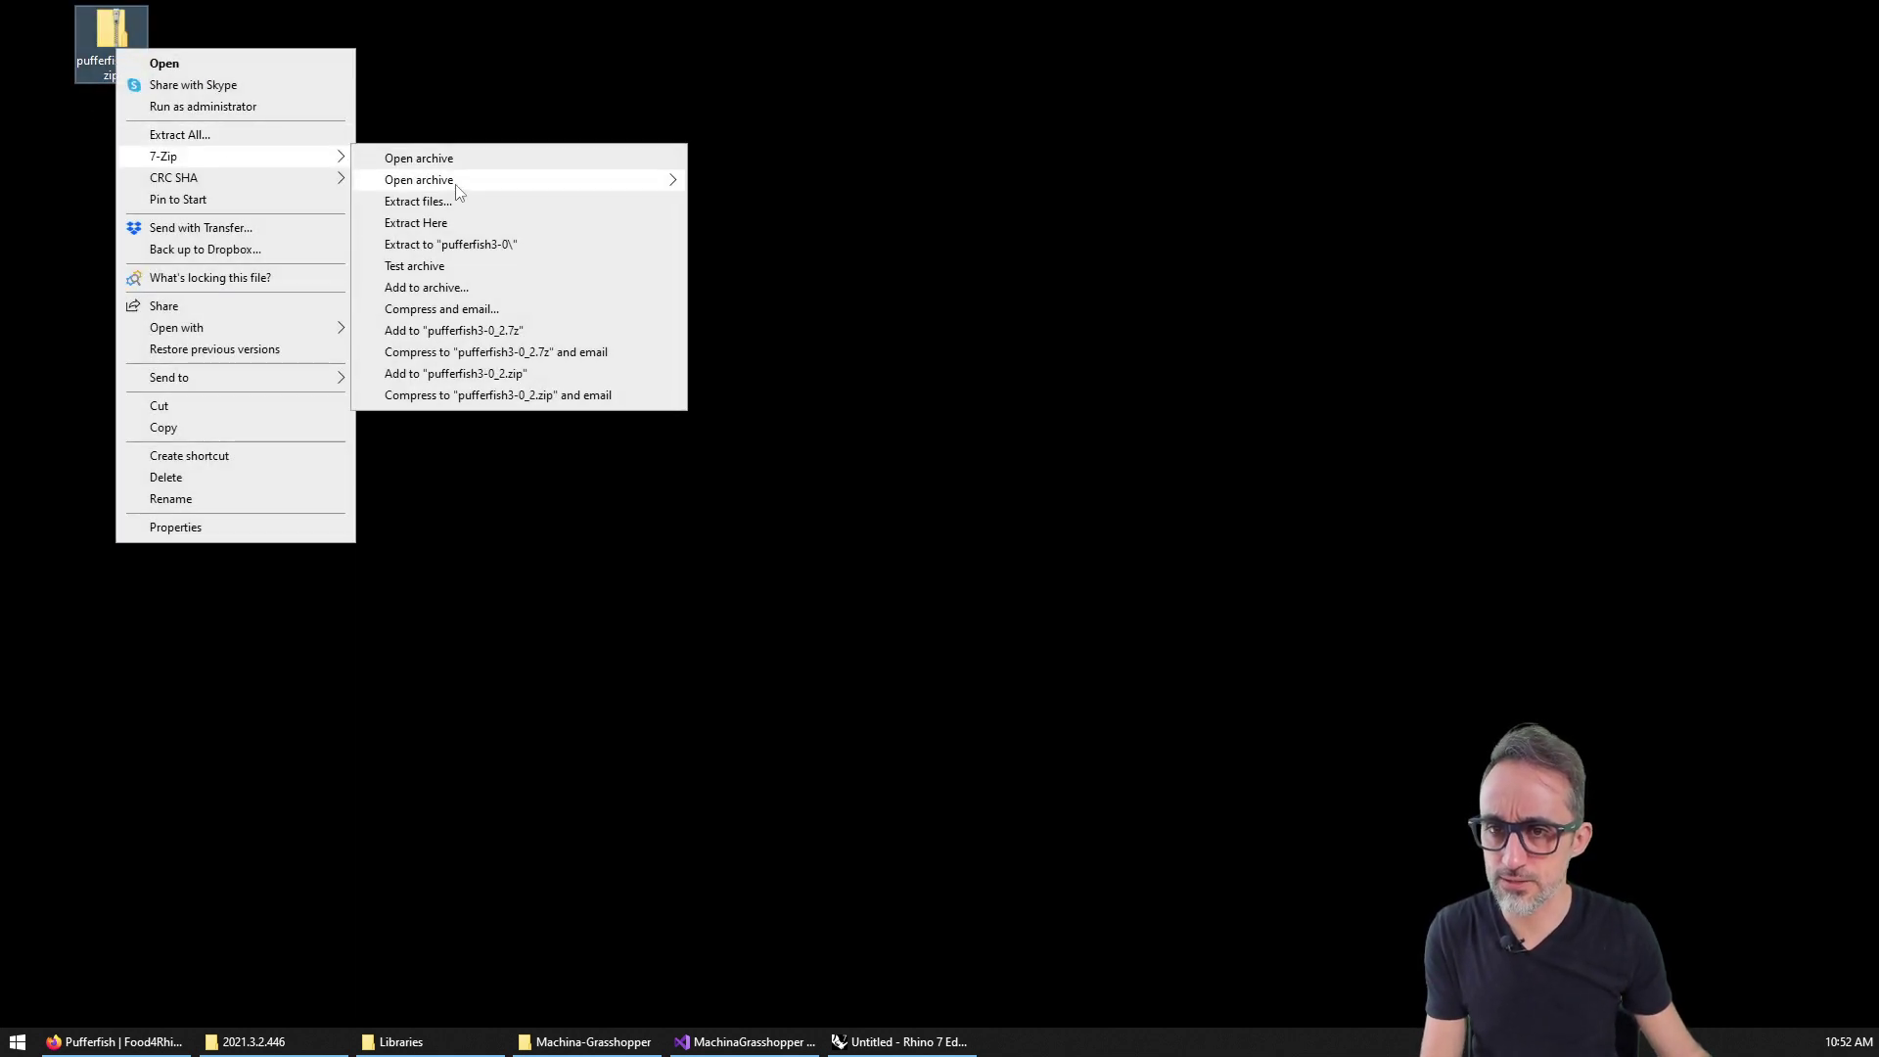
left_click(466, 244)
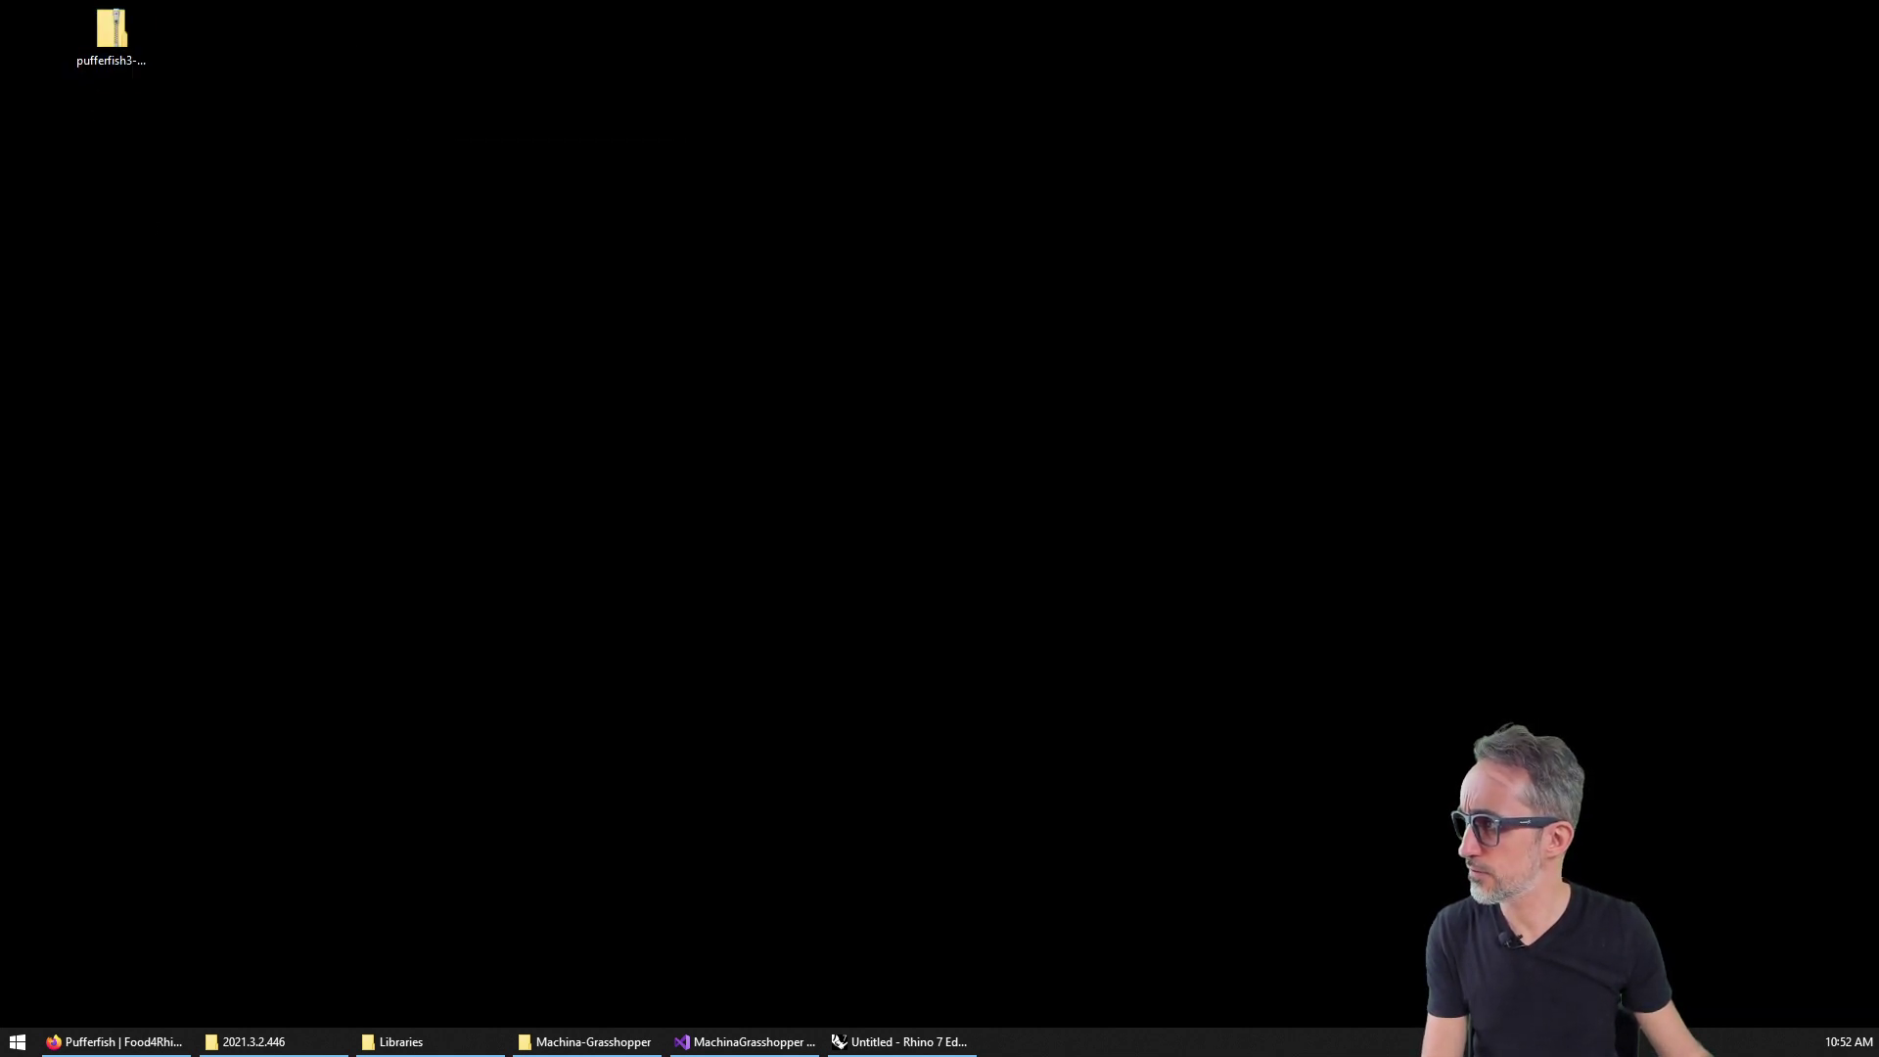
Open the extracted pufferfish3-0 folder and look over Pufferfish3-0.gha and the README file.
double_click(208, 65)
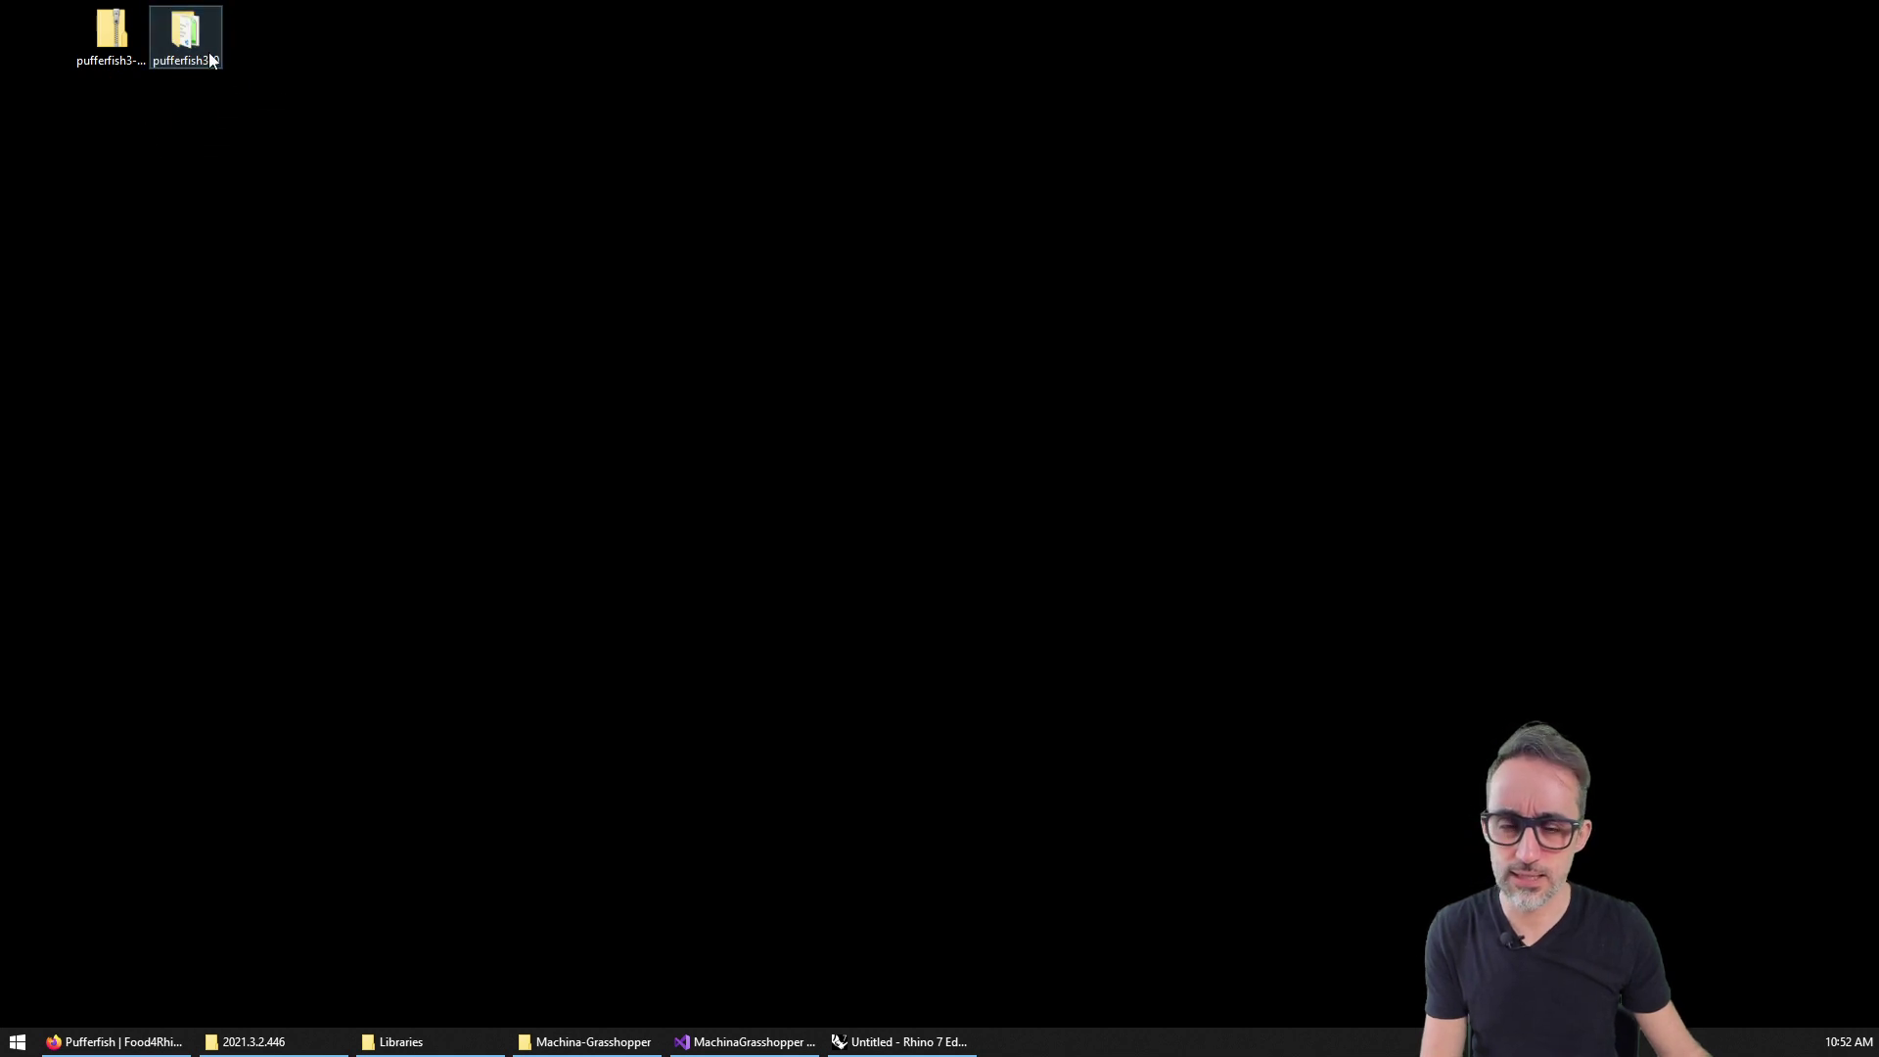
left_click_drag(790, 21, 985, 63)
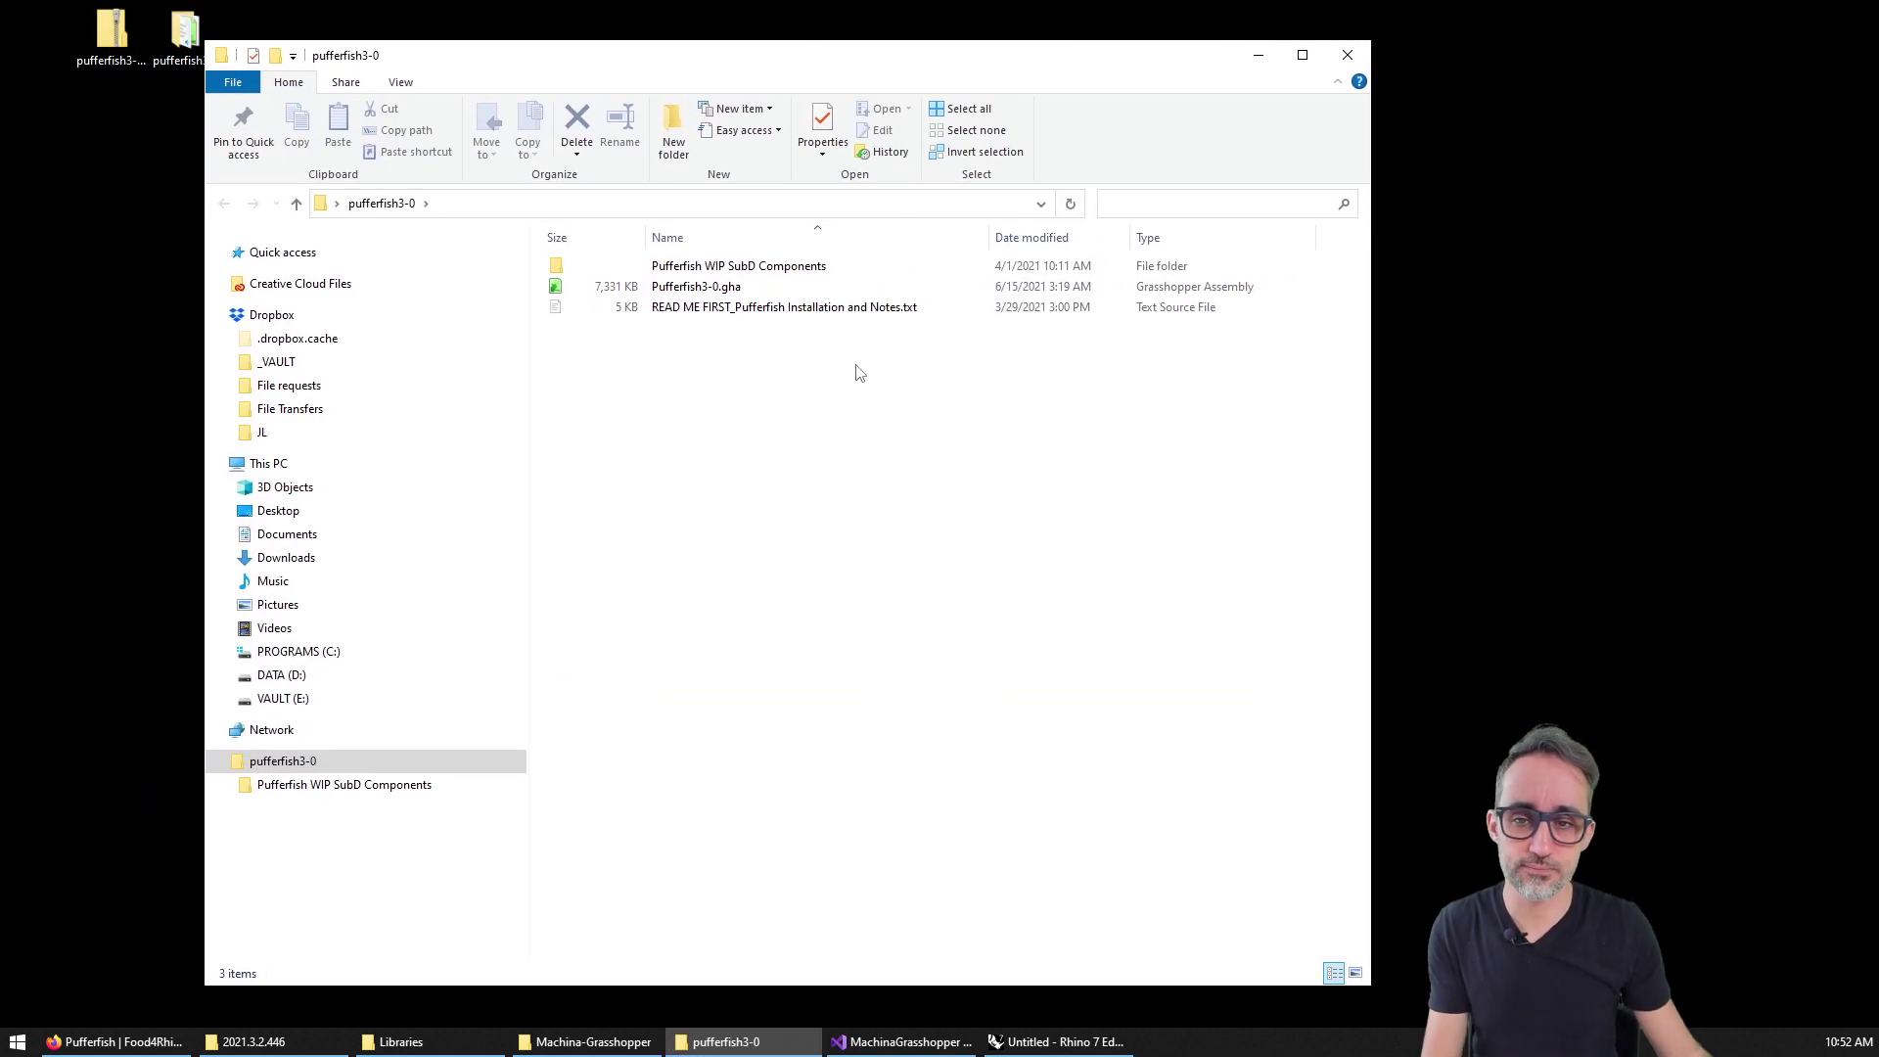
left_click(777, 286)
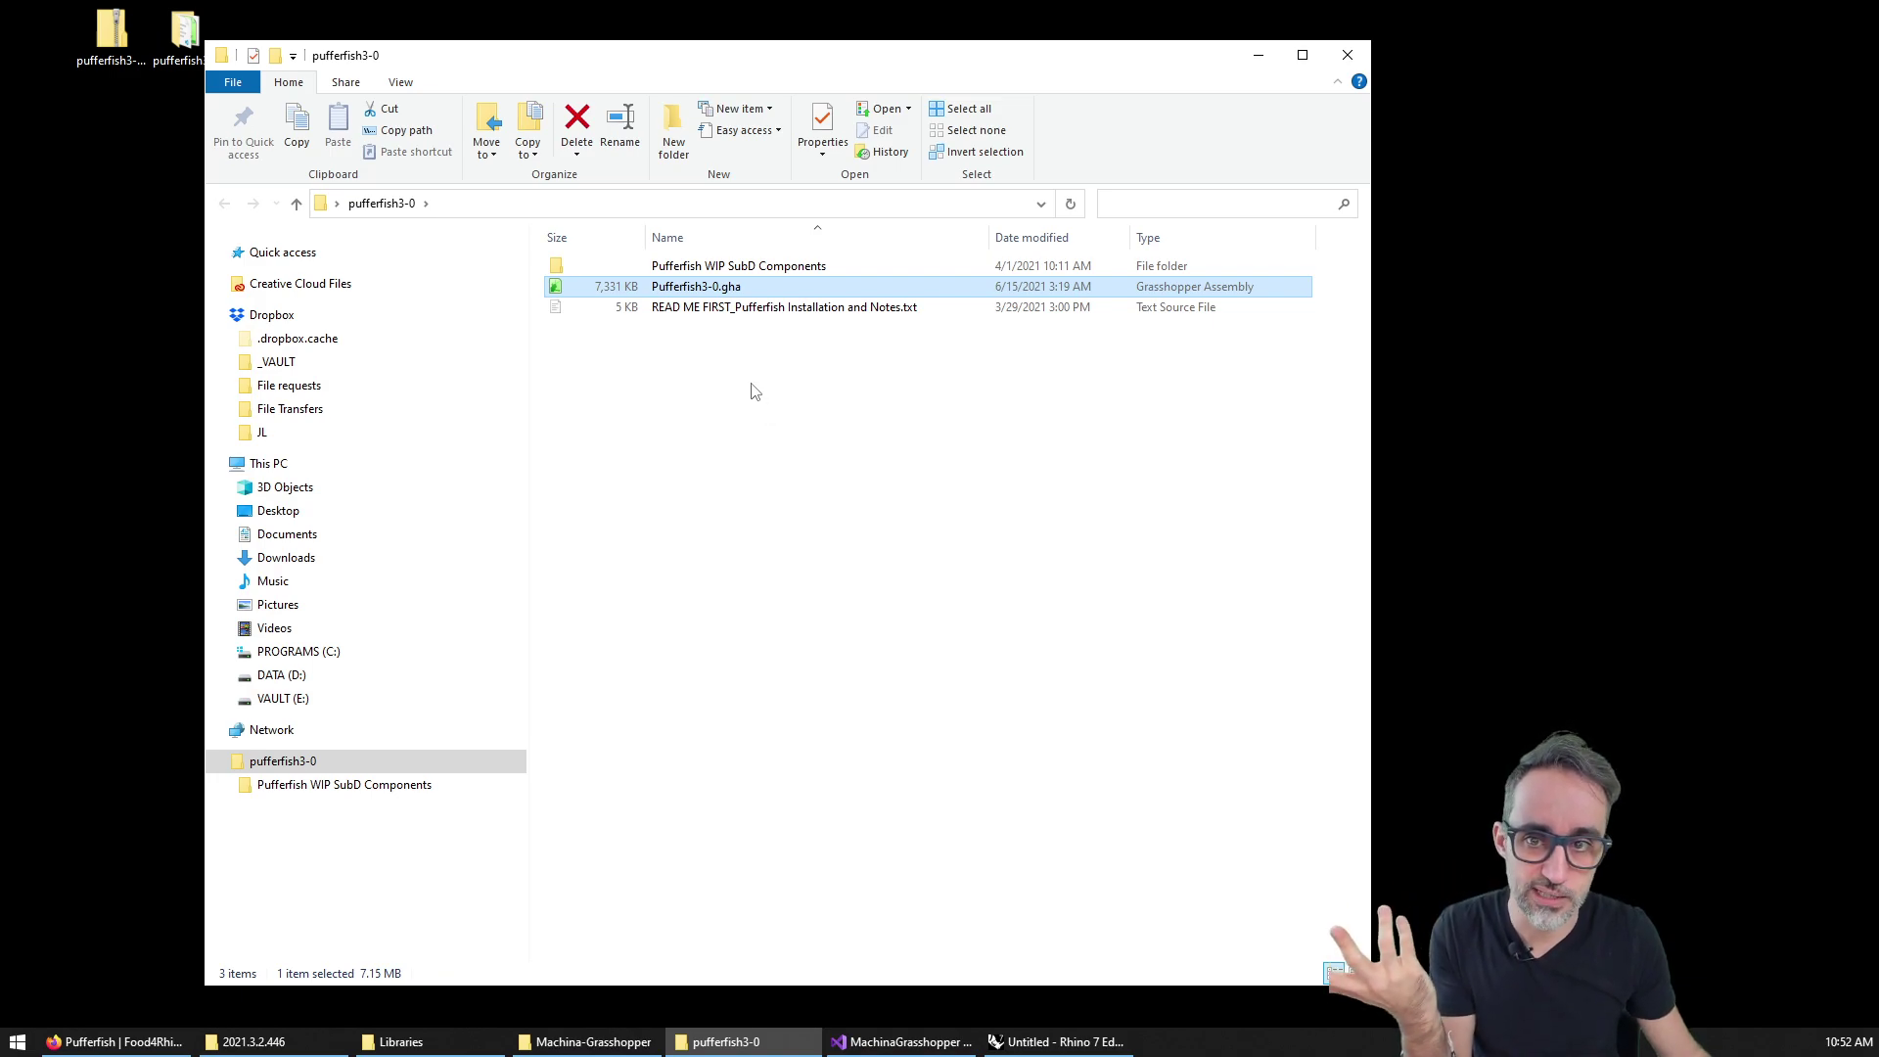
left_click(748, 309)
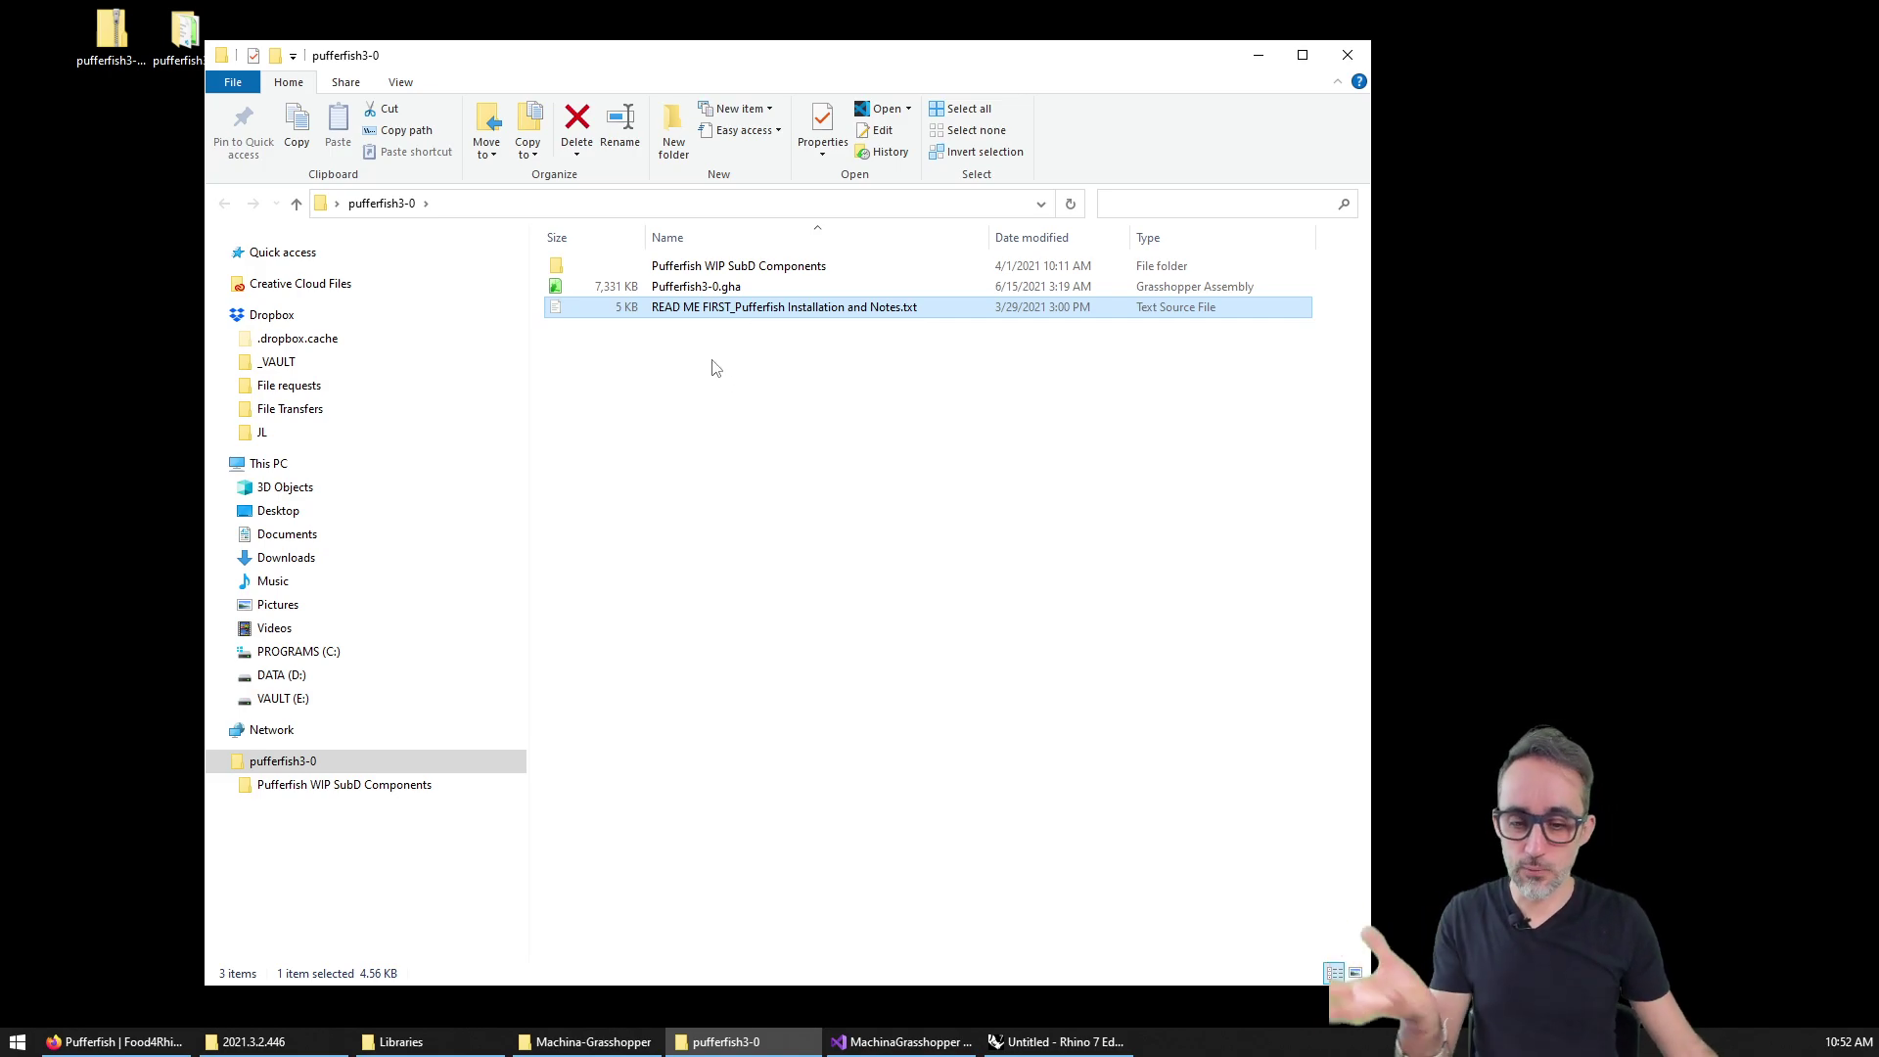
Return to Grasshopper and open its File menu to the Special Folders list.
left_click(1057, 1041)
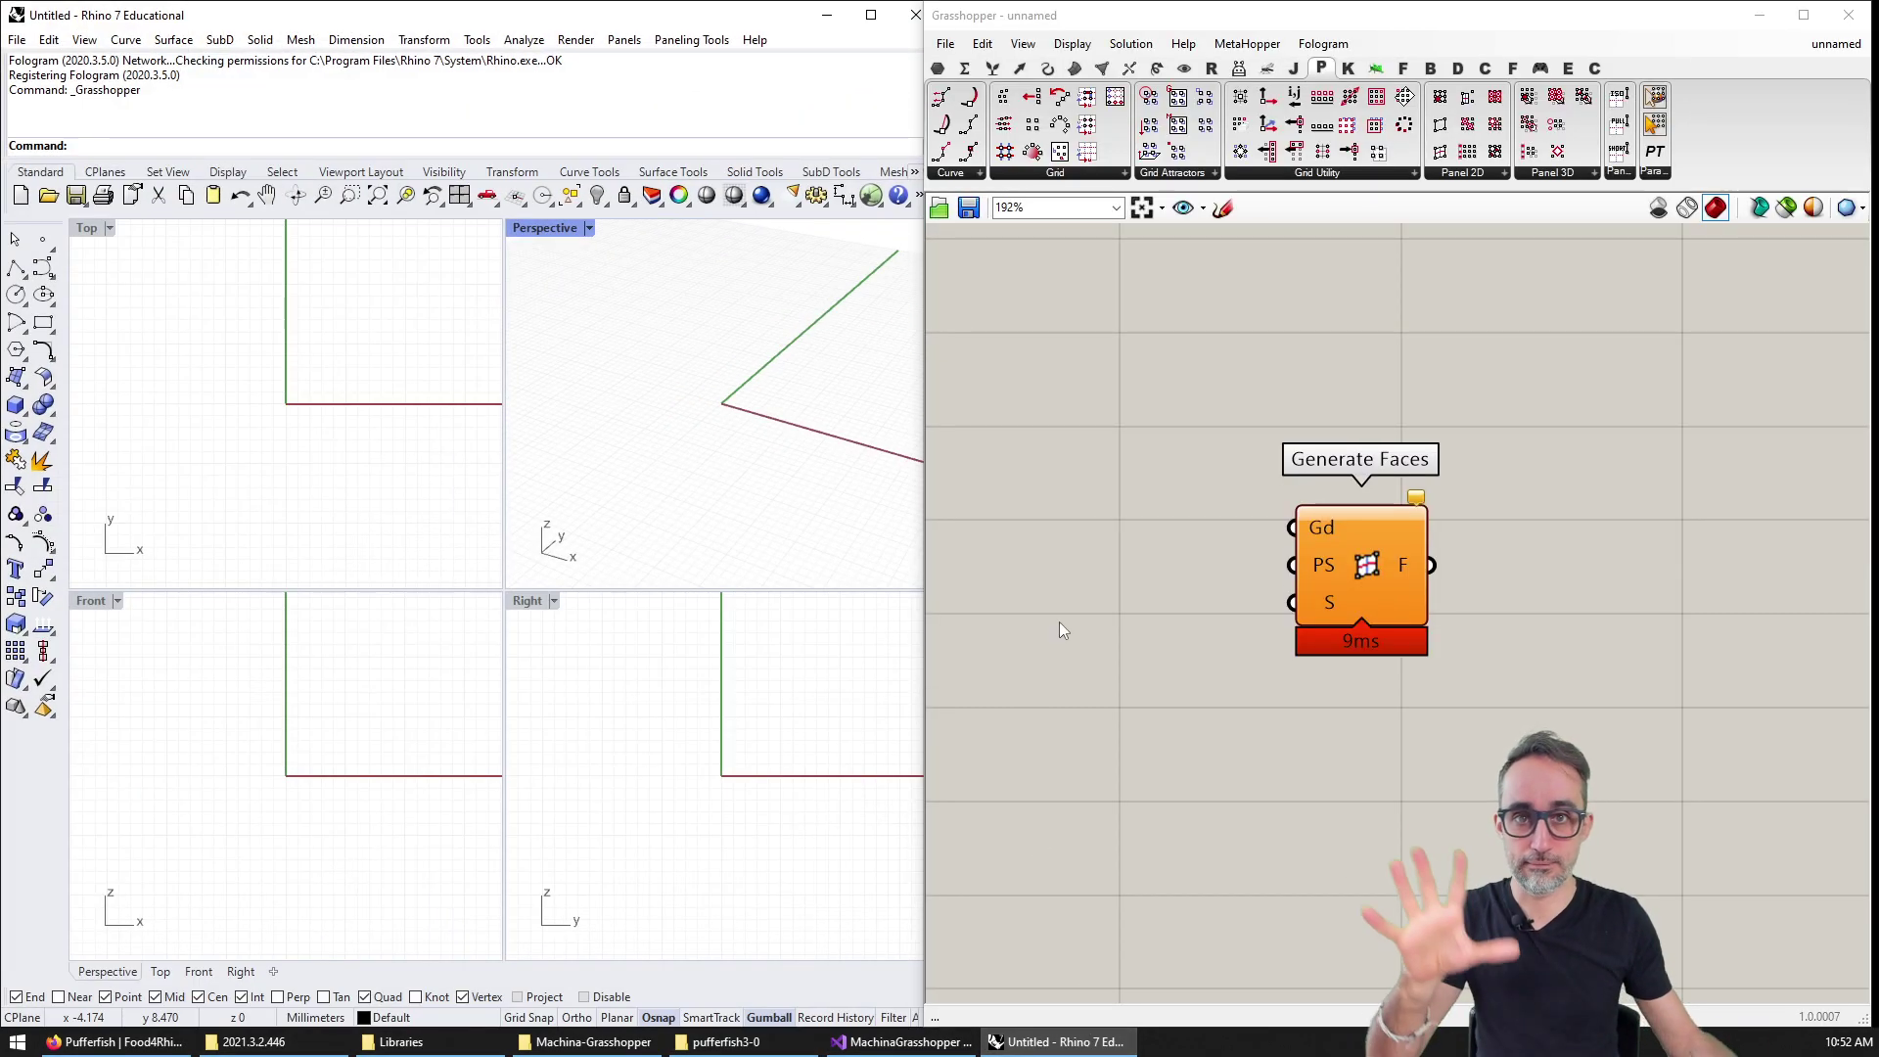
left_click(940, 68)
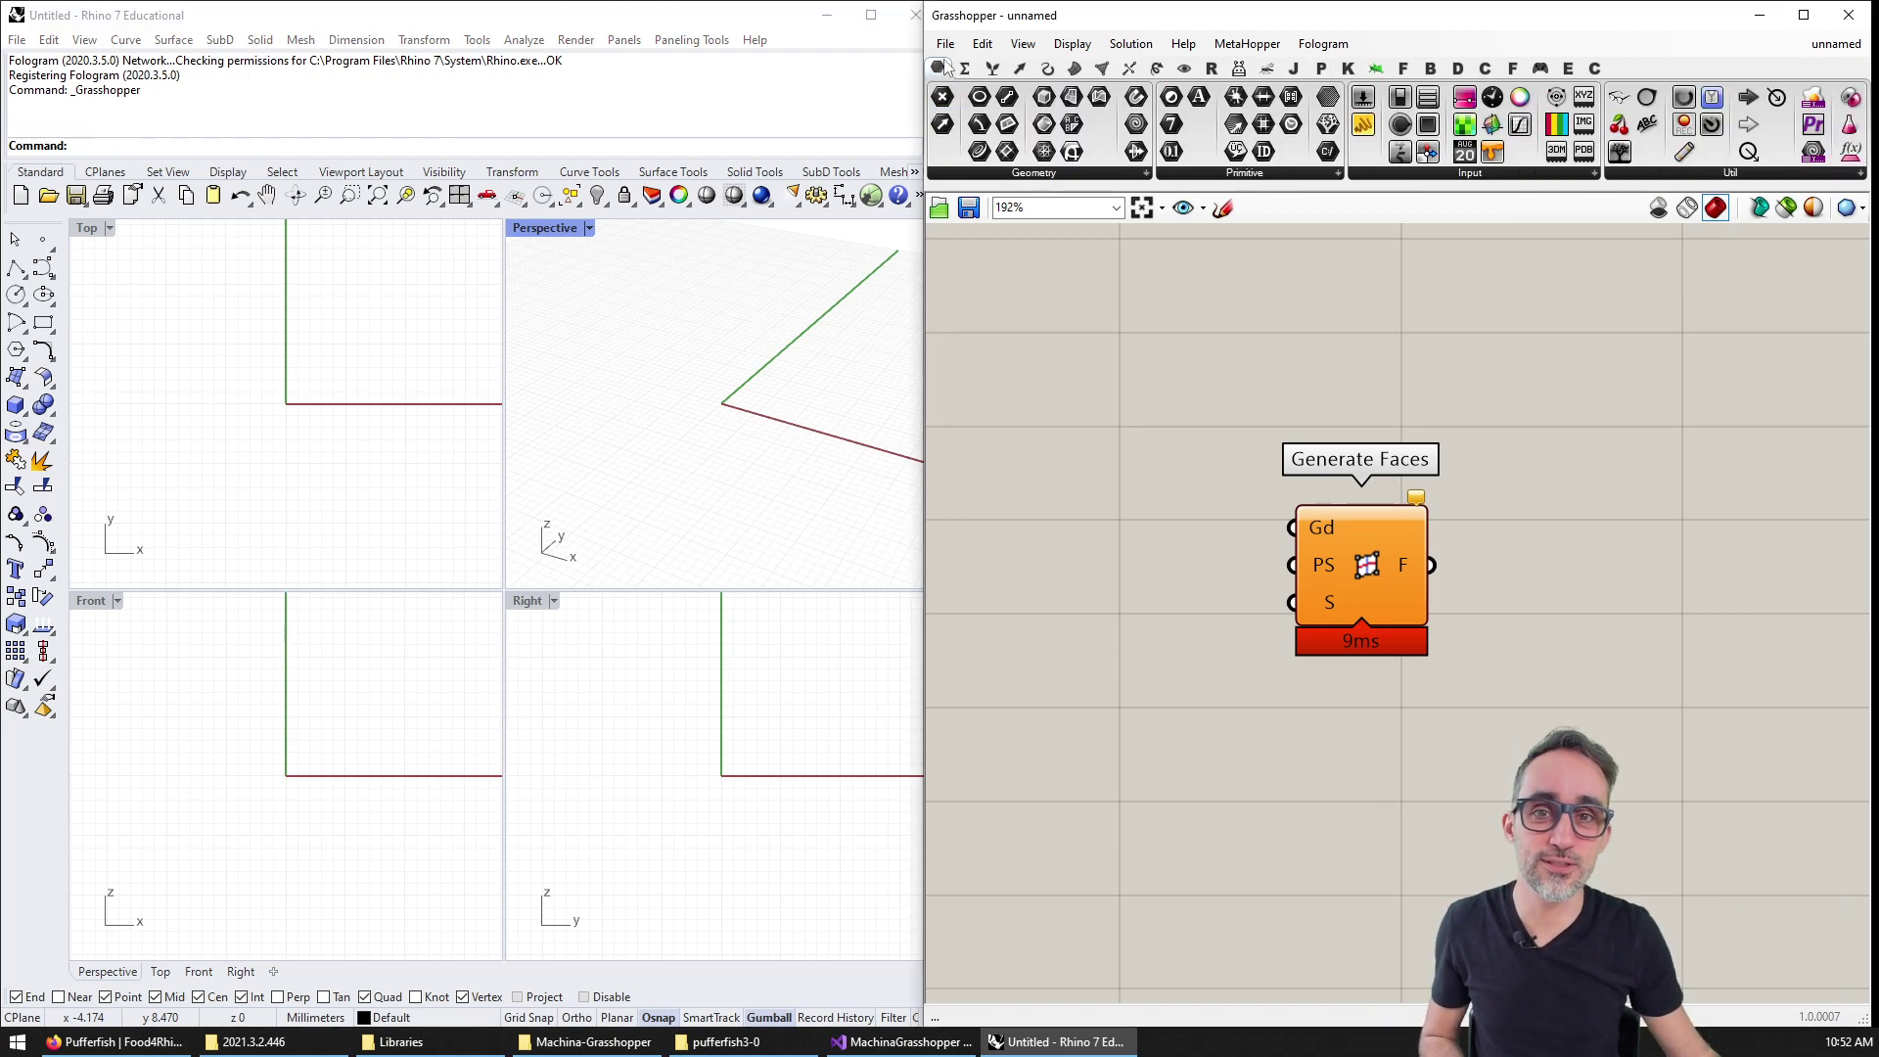
left_click(945, 44)
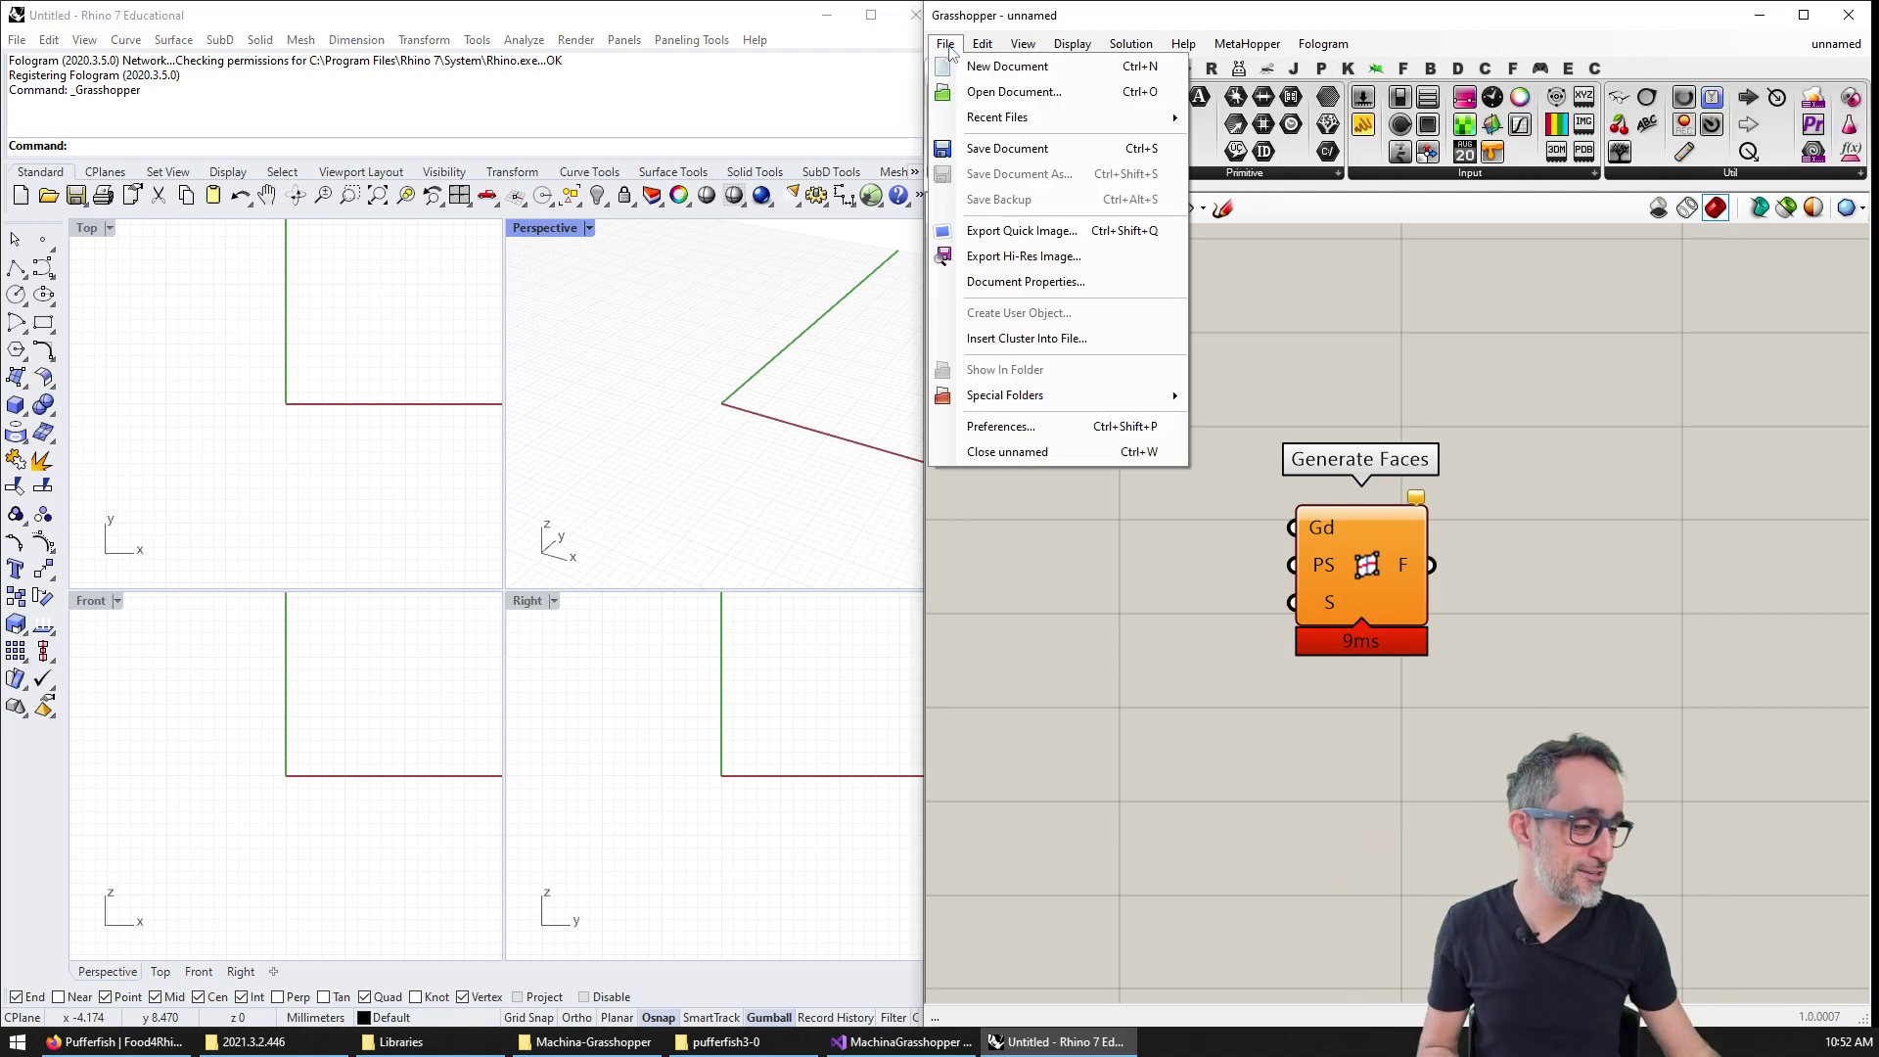
mouse_move(1169, 401)
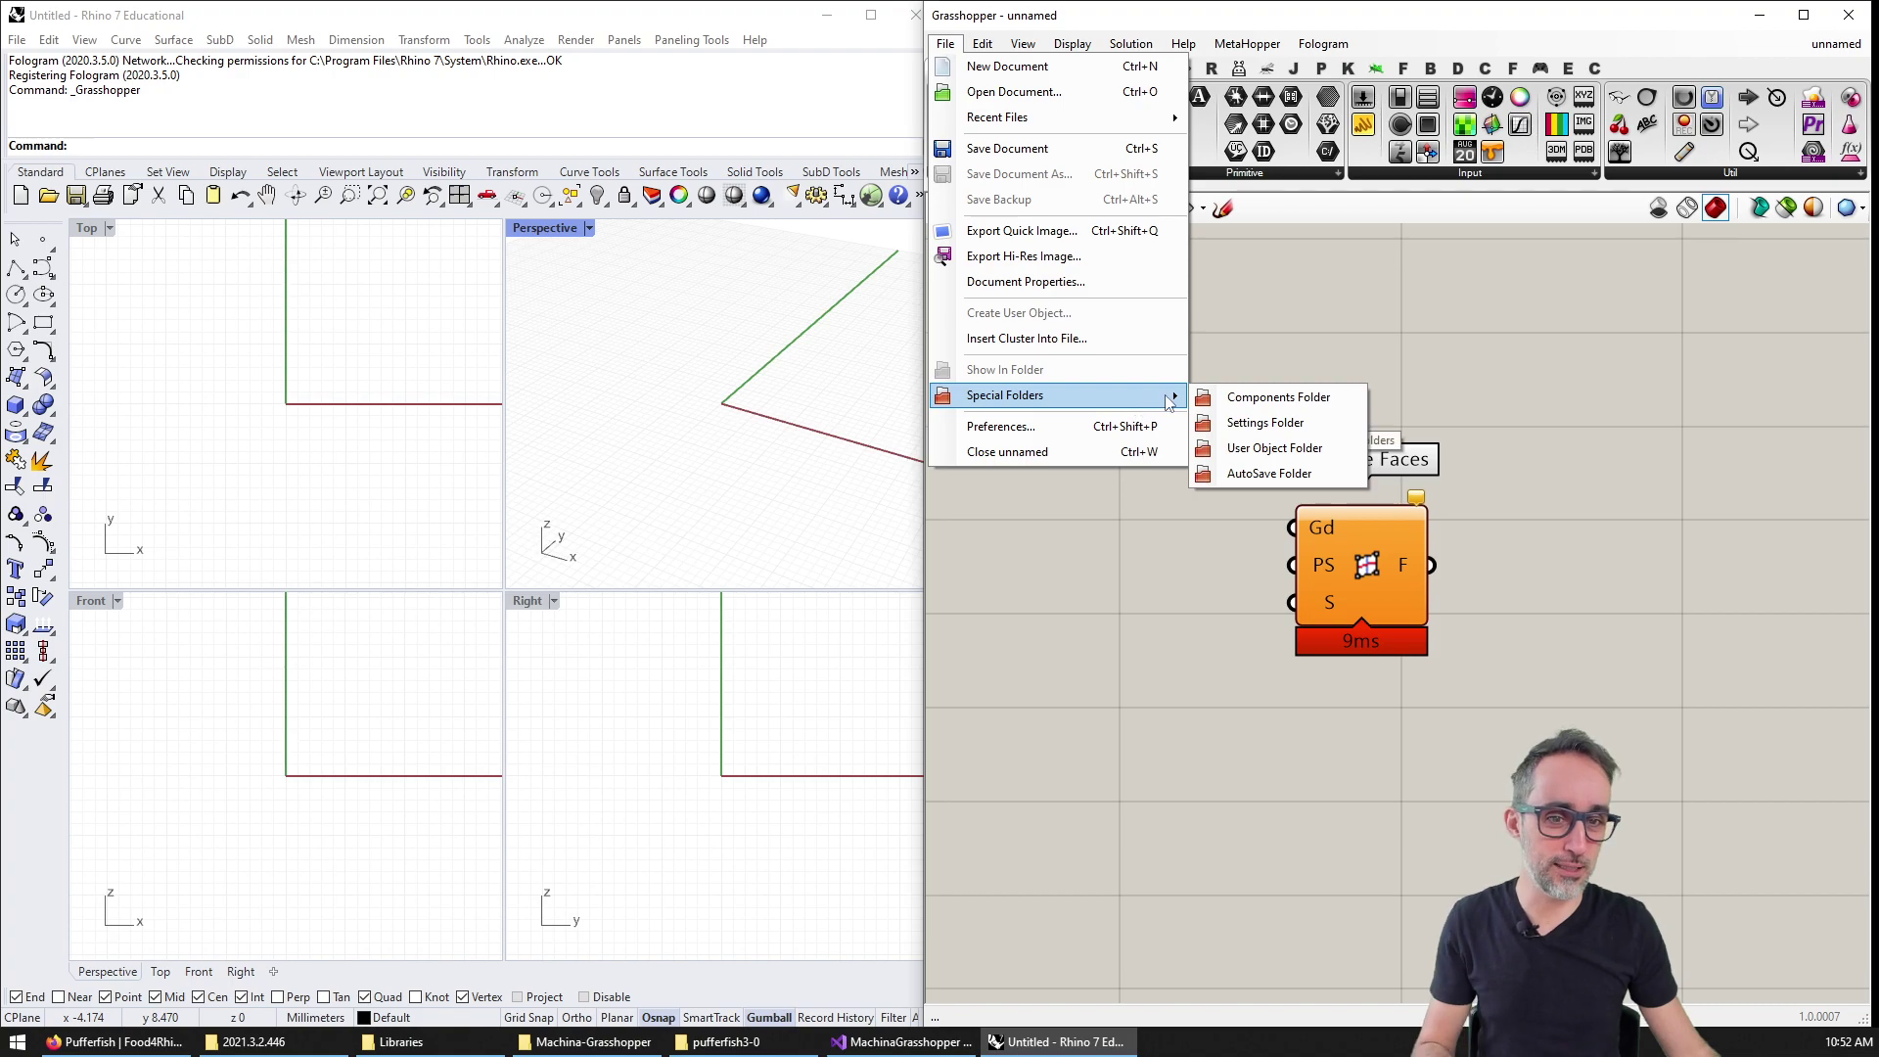
left_click(947, 44)
left_click(951, 44)
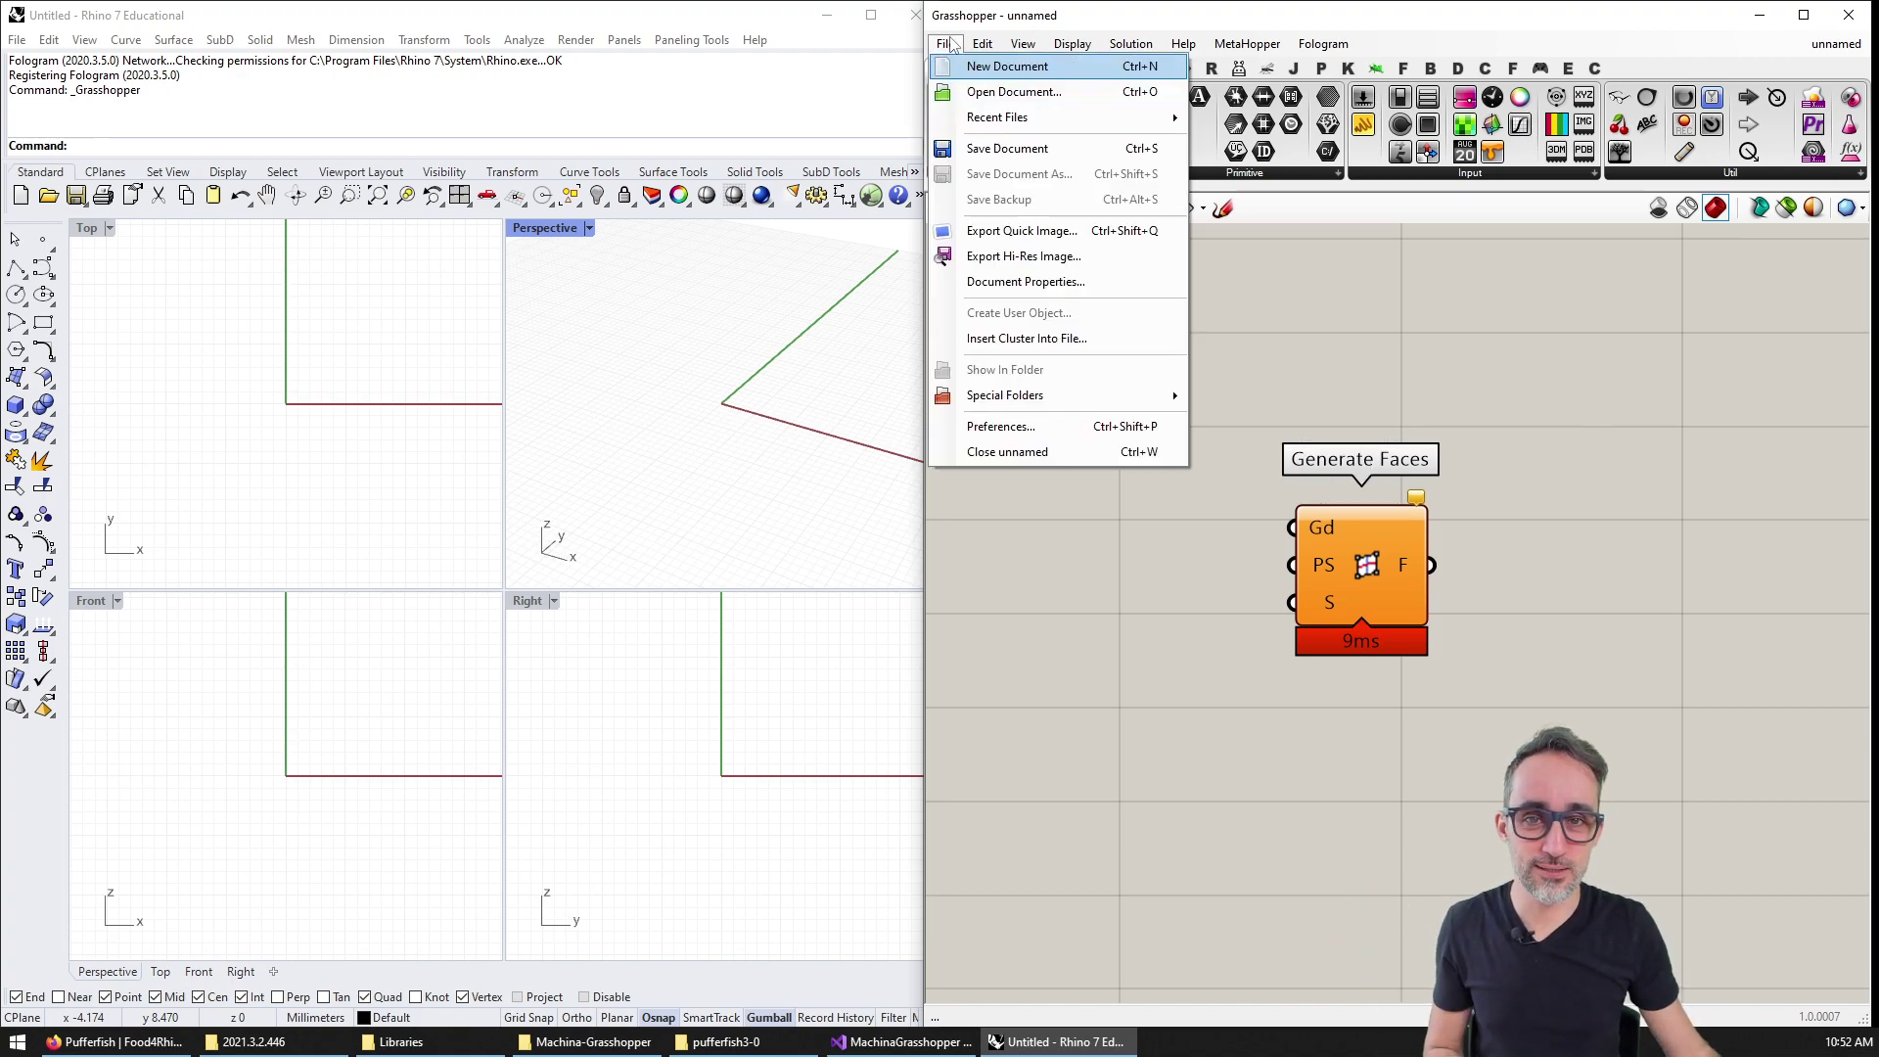
Open Grasshopper's Components Folder, showing the Libraries folder in Explorer.
mouse_move(1057, 399)
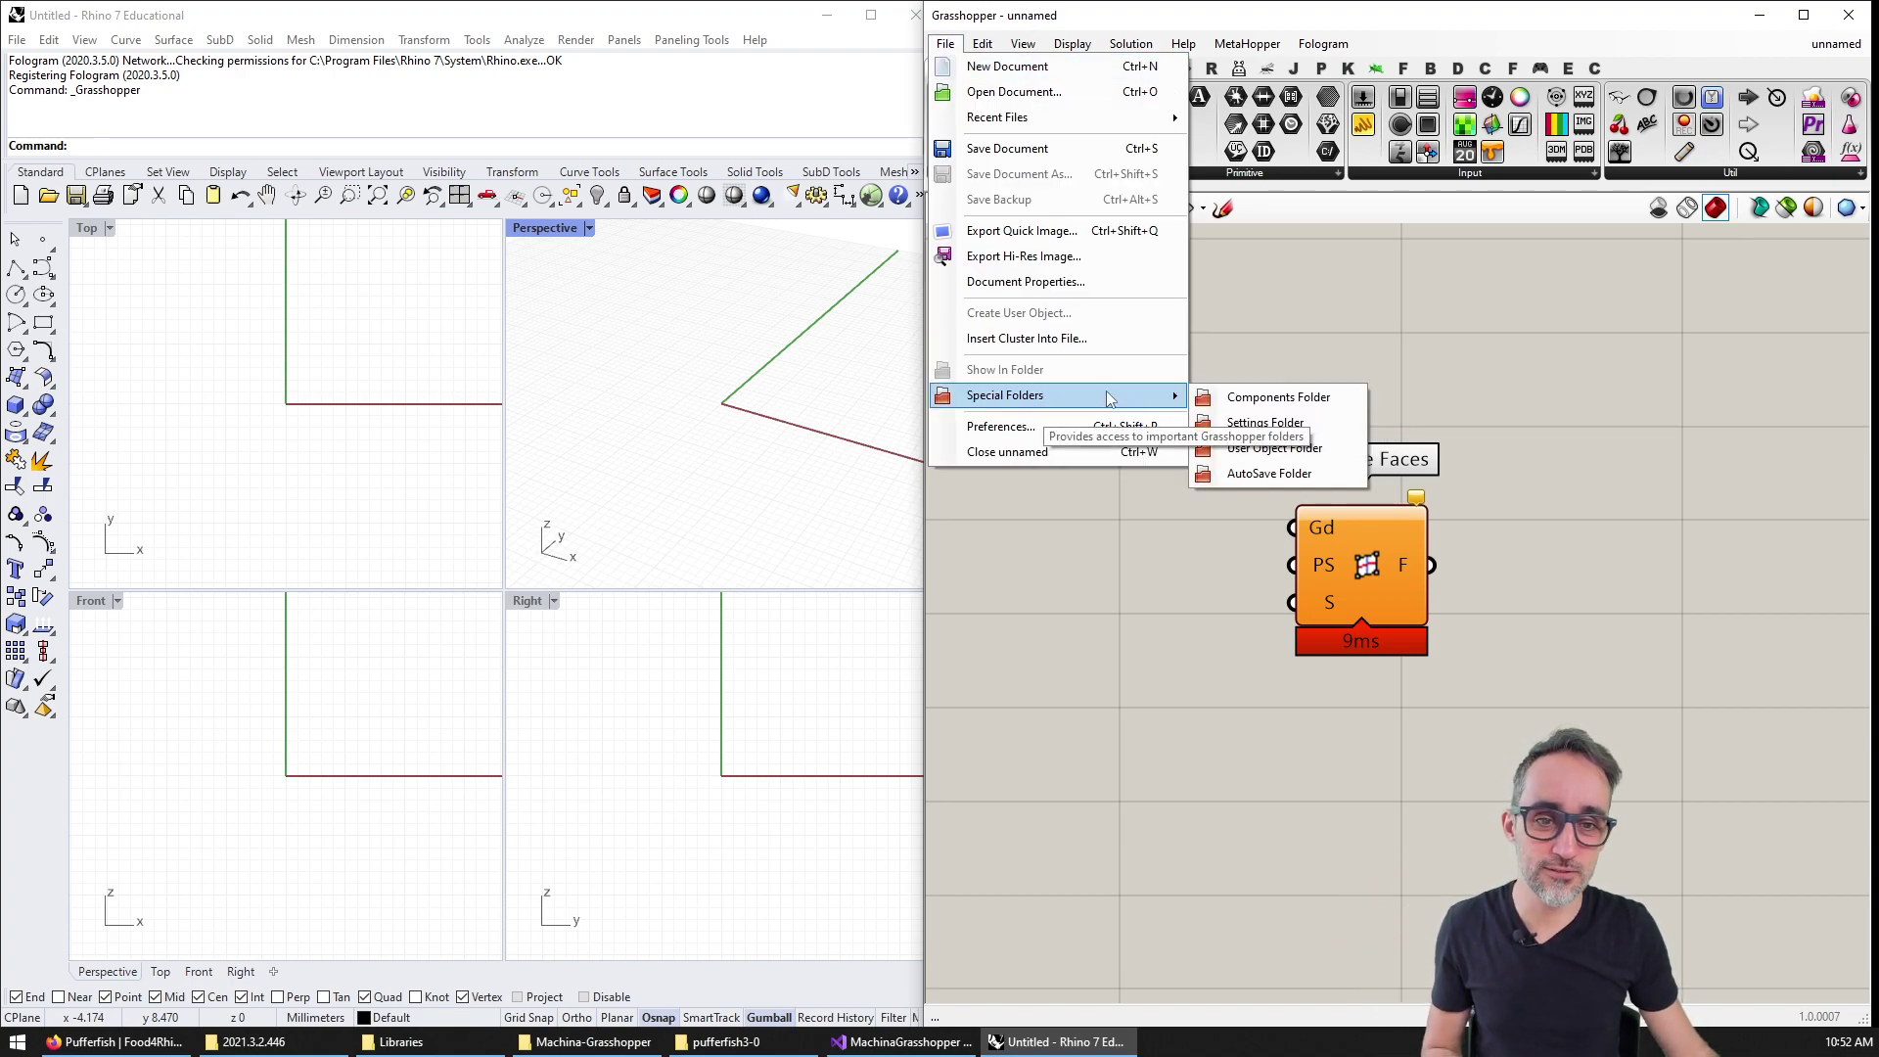
left_click(1248, 397)
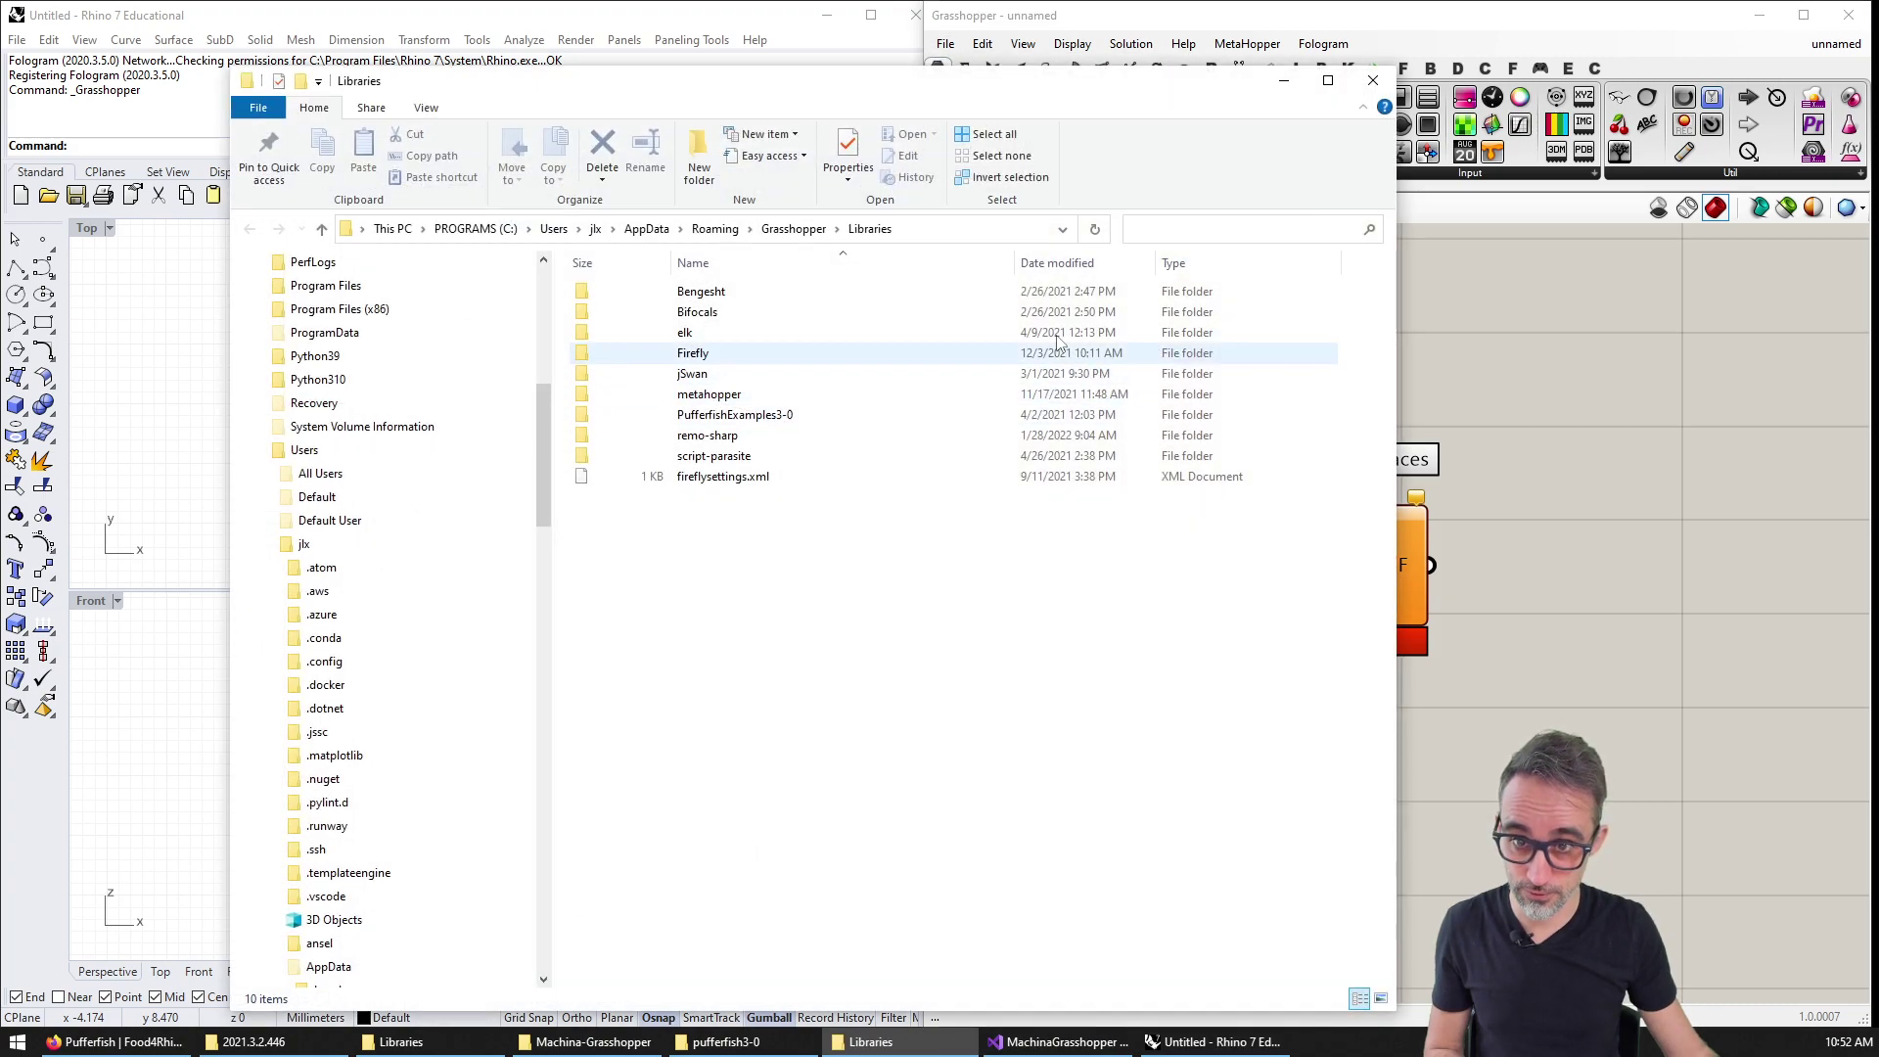
left_click_drag(978, 80, 1146, 50)
left_click_drag(940, 504, 839, 246)
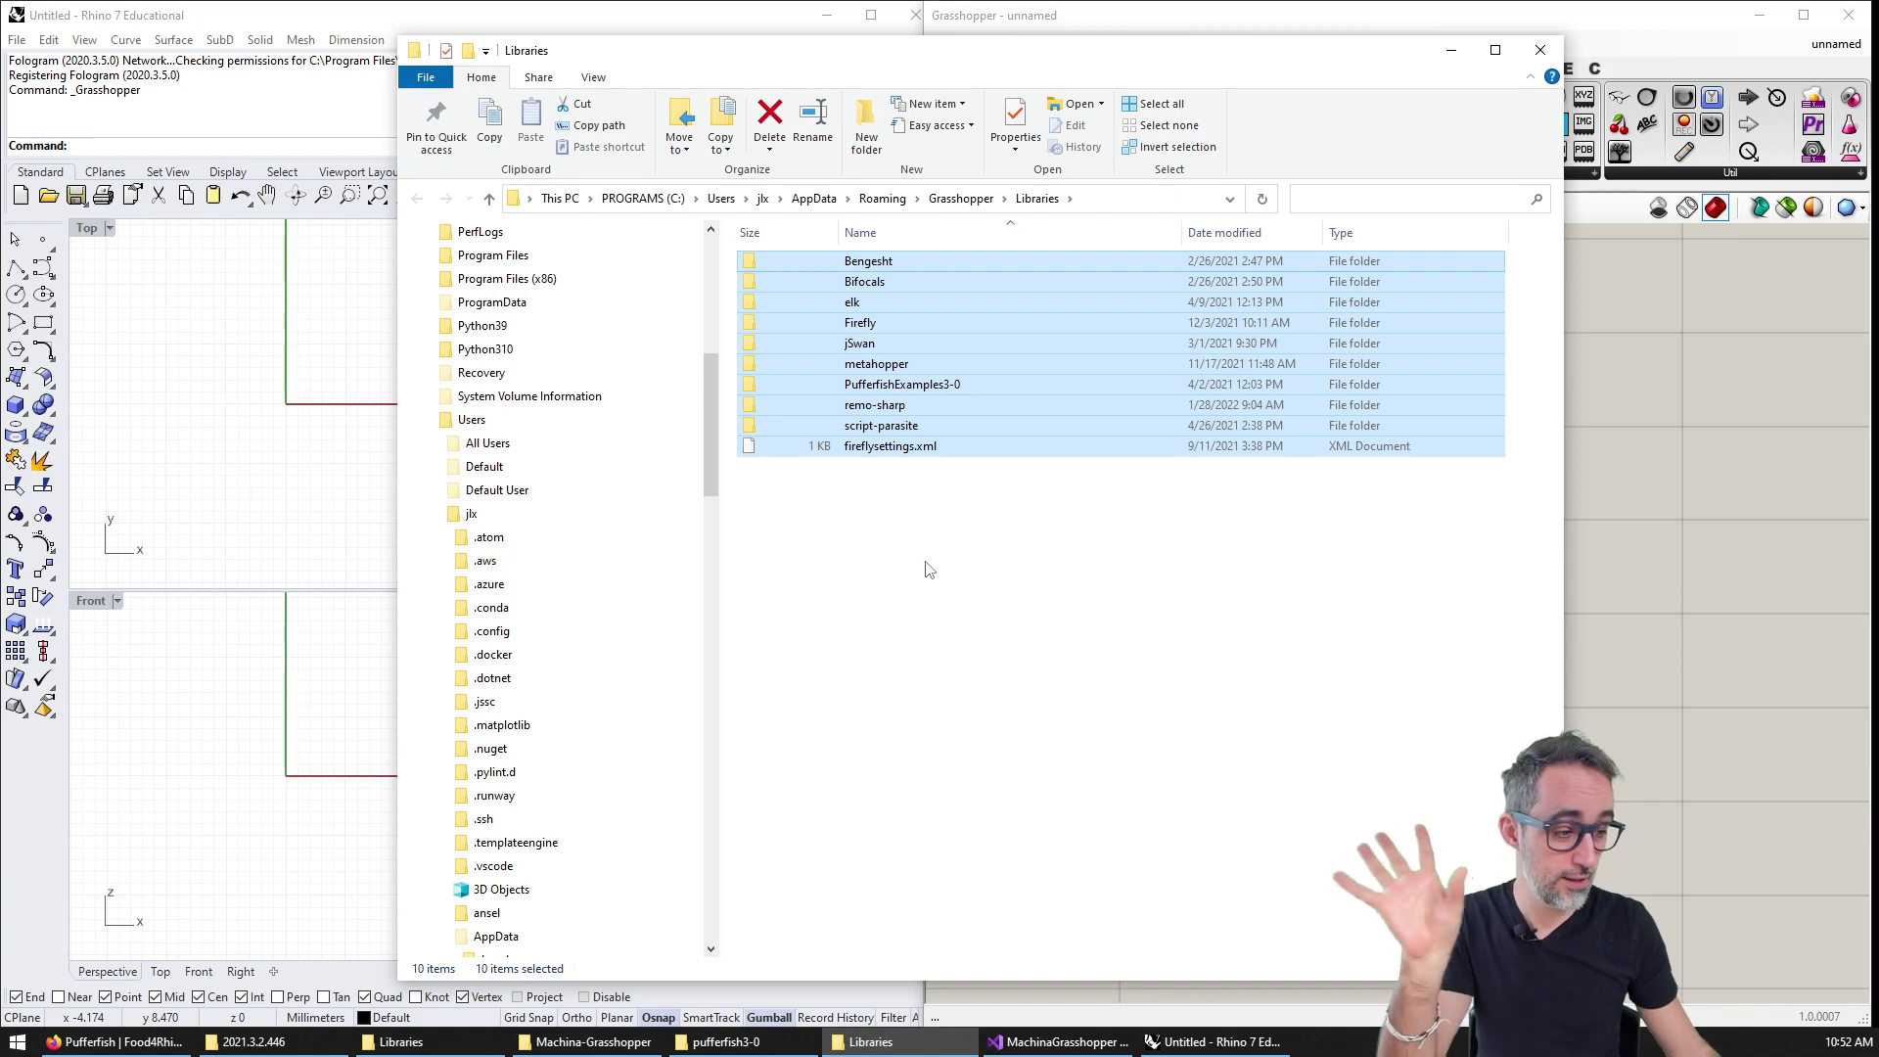
left_click(927, 568)
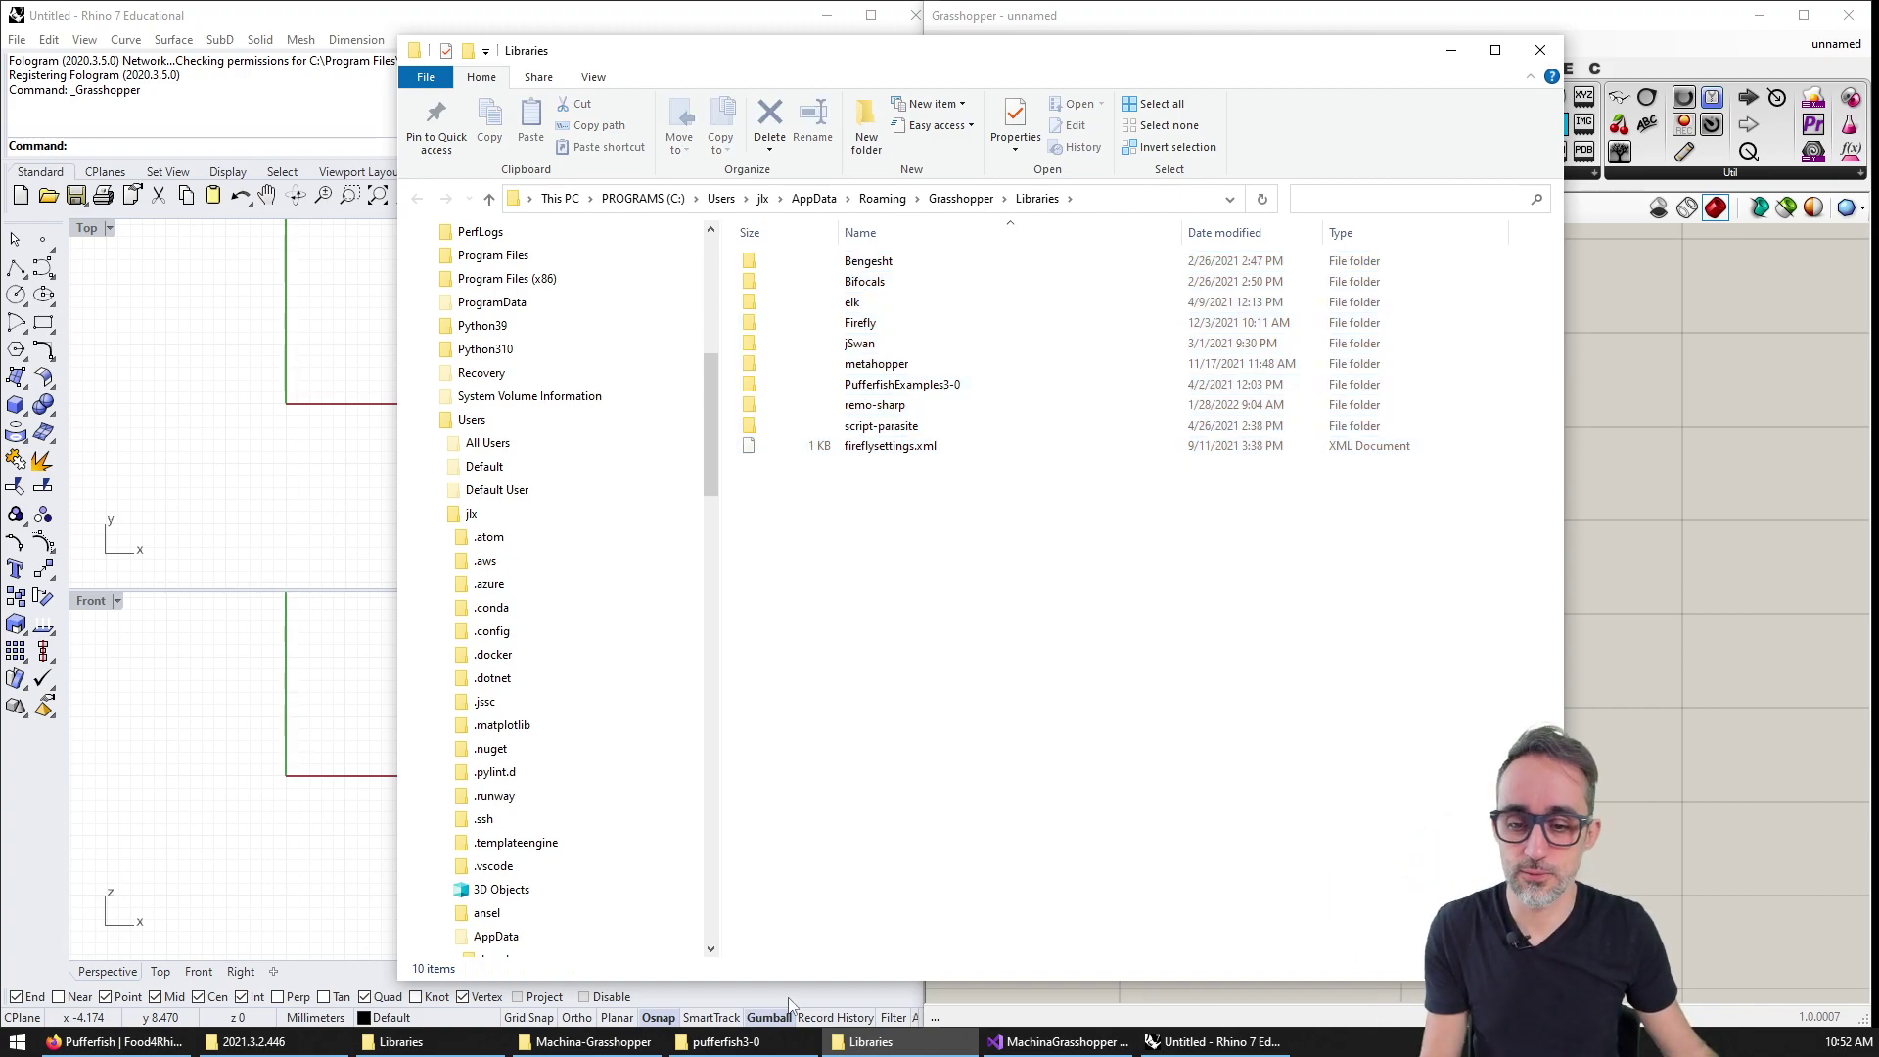
Copy the pufferfish3-0 folder from the Desktop and paste it into Libraries.
left_click(724, 1041)
left_click_drag(741, 356, 682, 259)
key("ctrl+c")
key("alt+Tab")
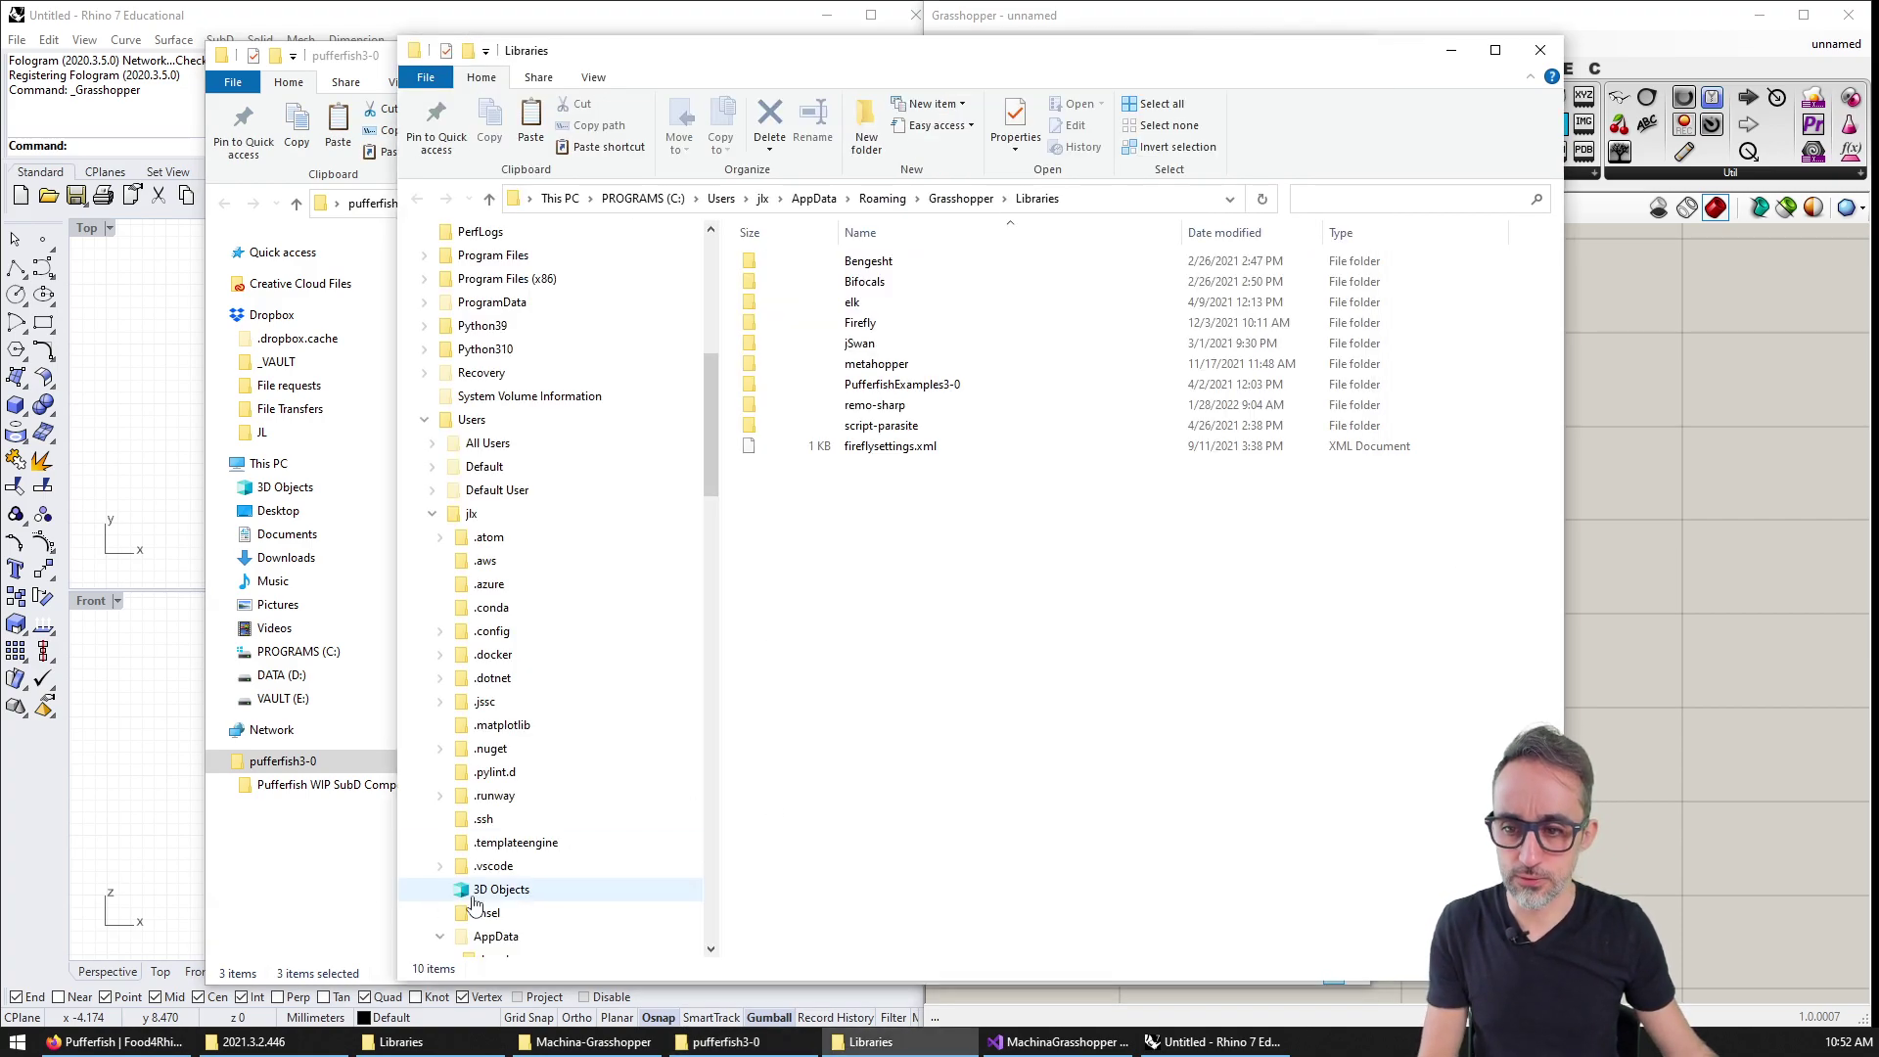
key("alt+Tab")
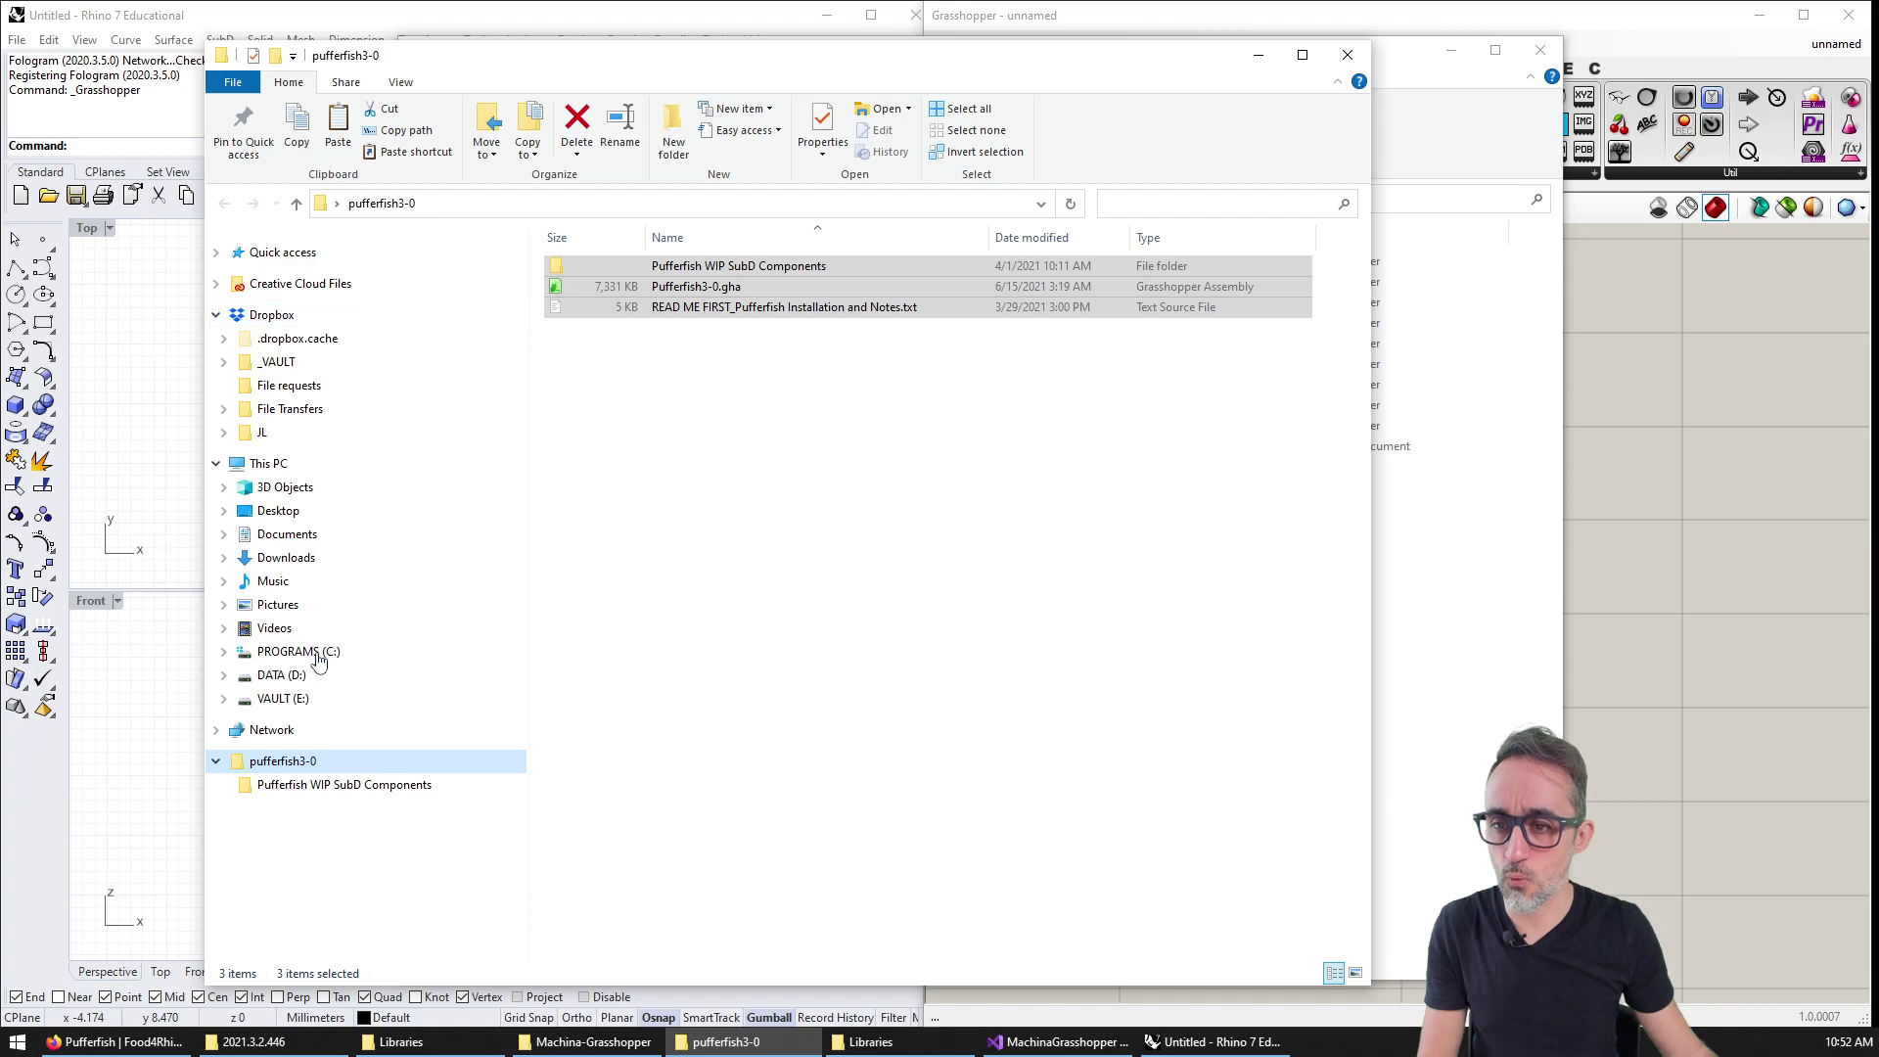
left_click(284, 511)
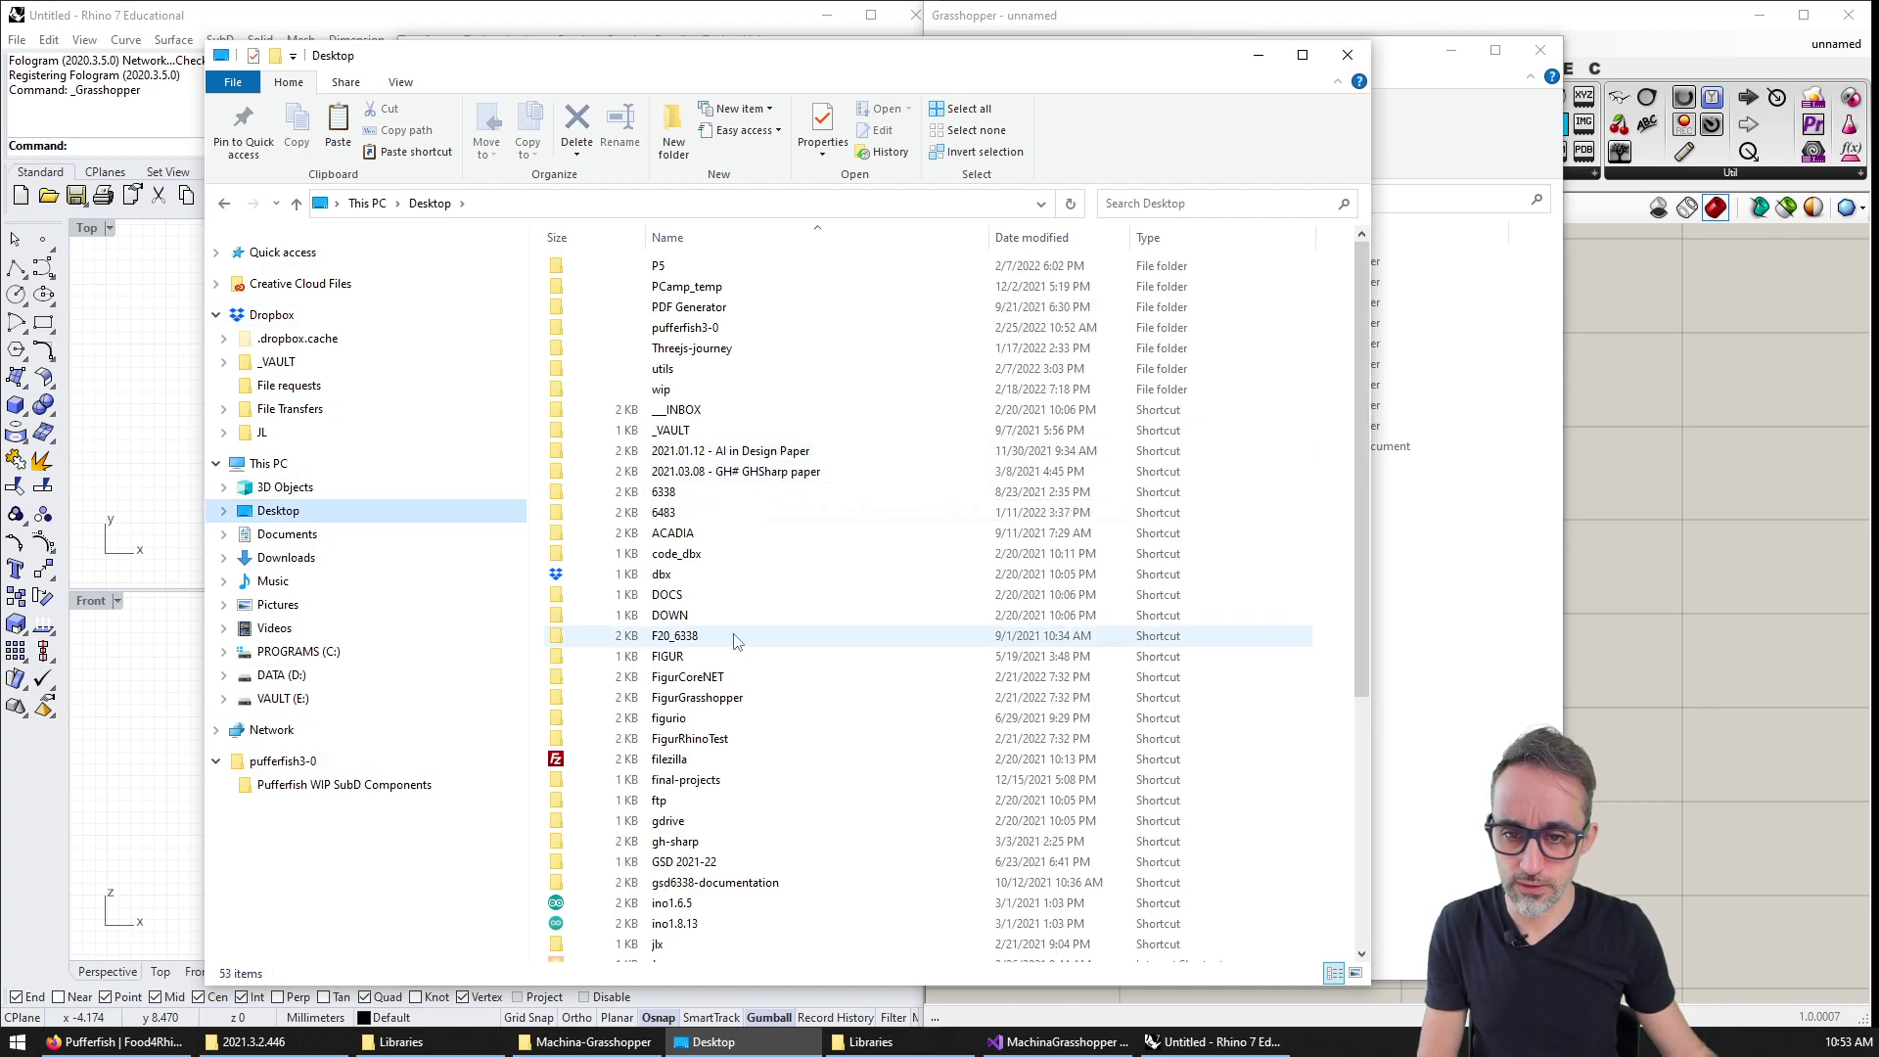
left_click(711, 330)
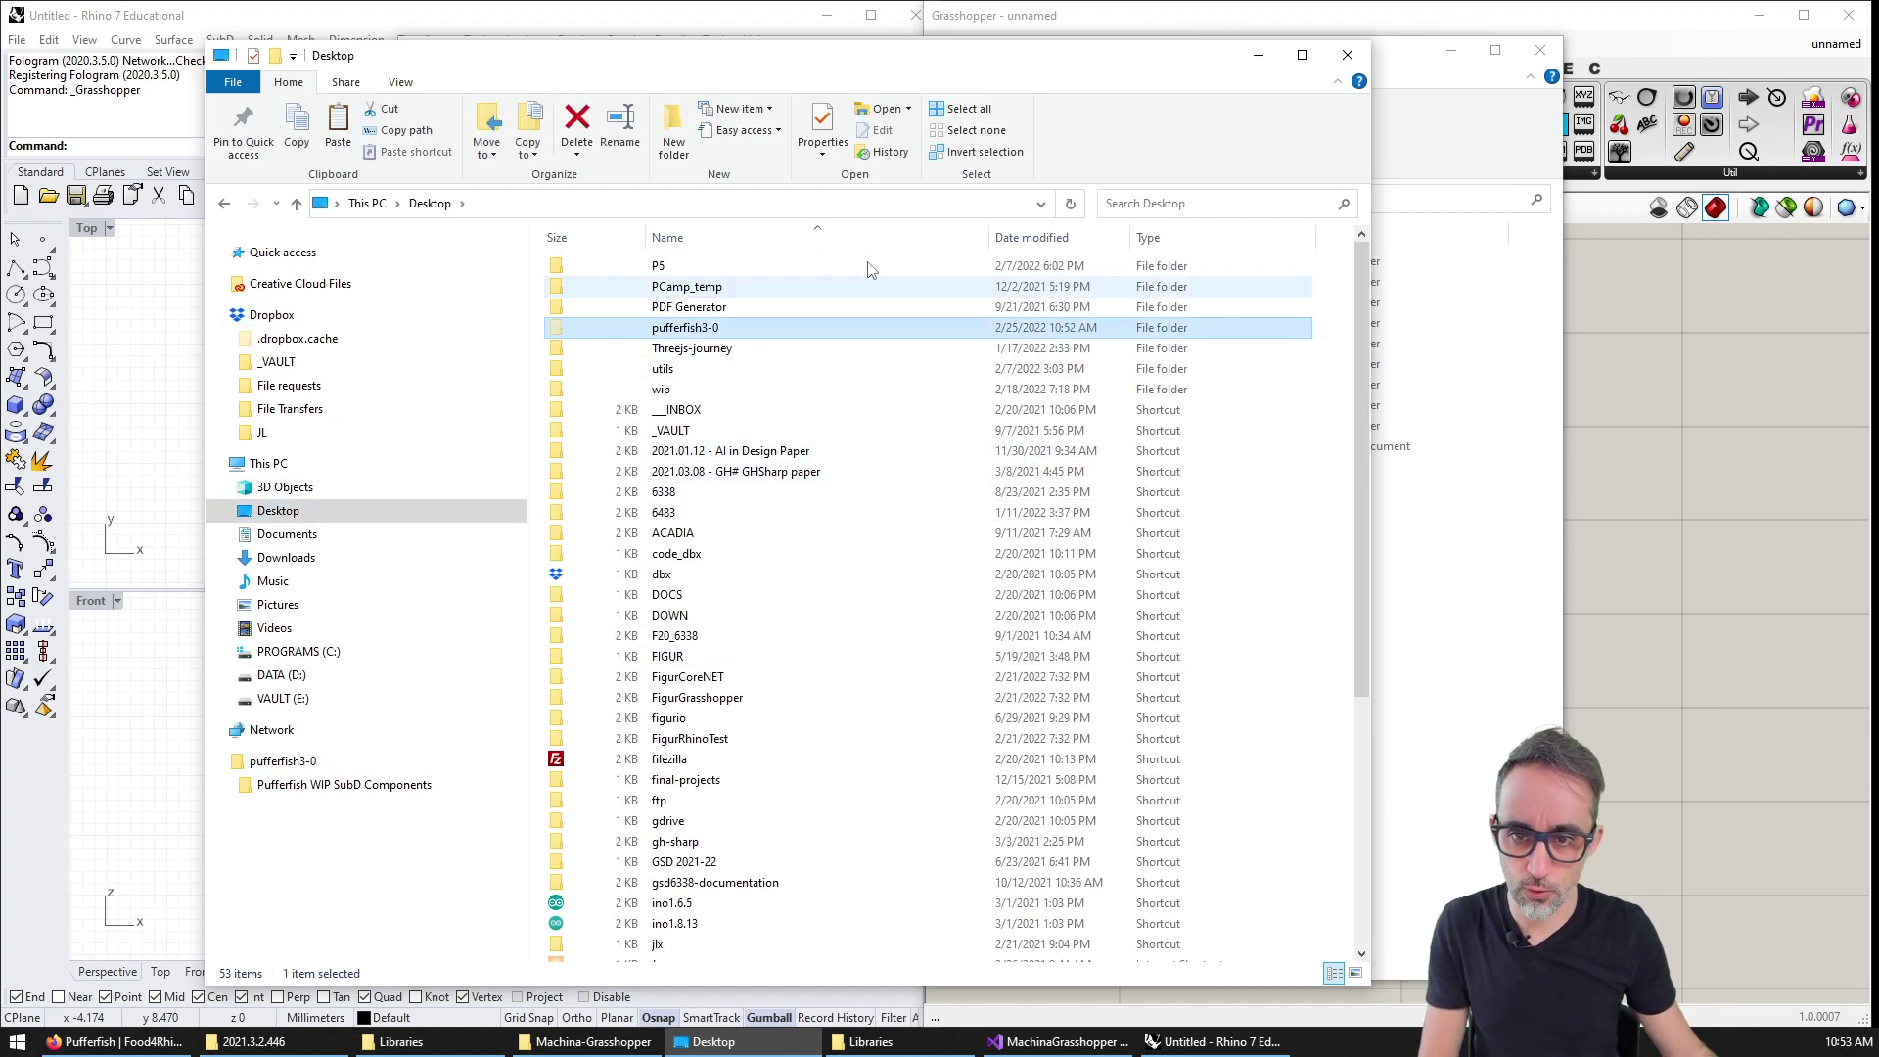
left_click(1347, 54)
key("ctrl+v")
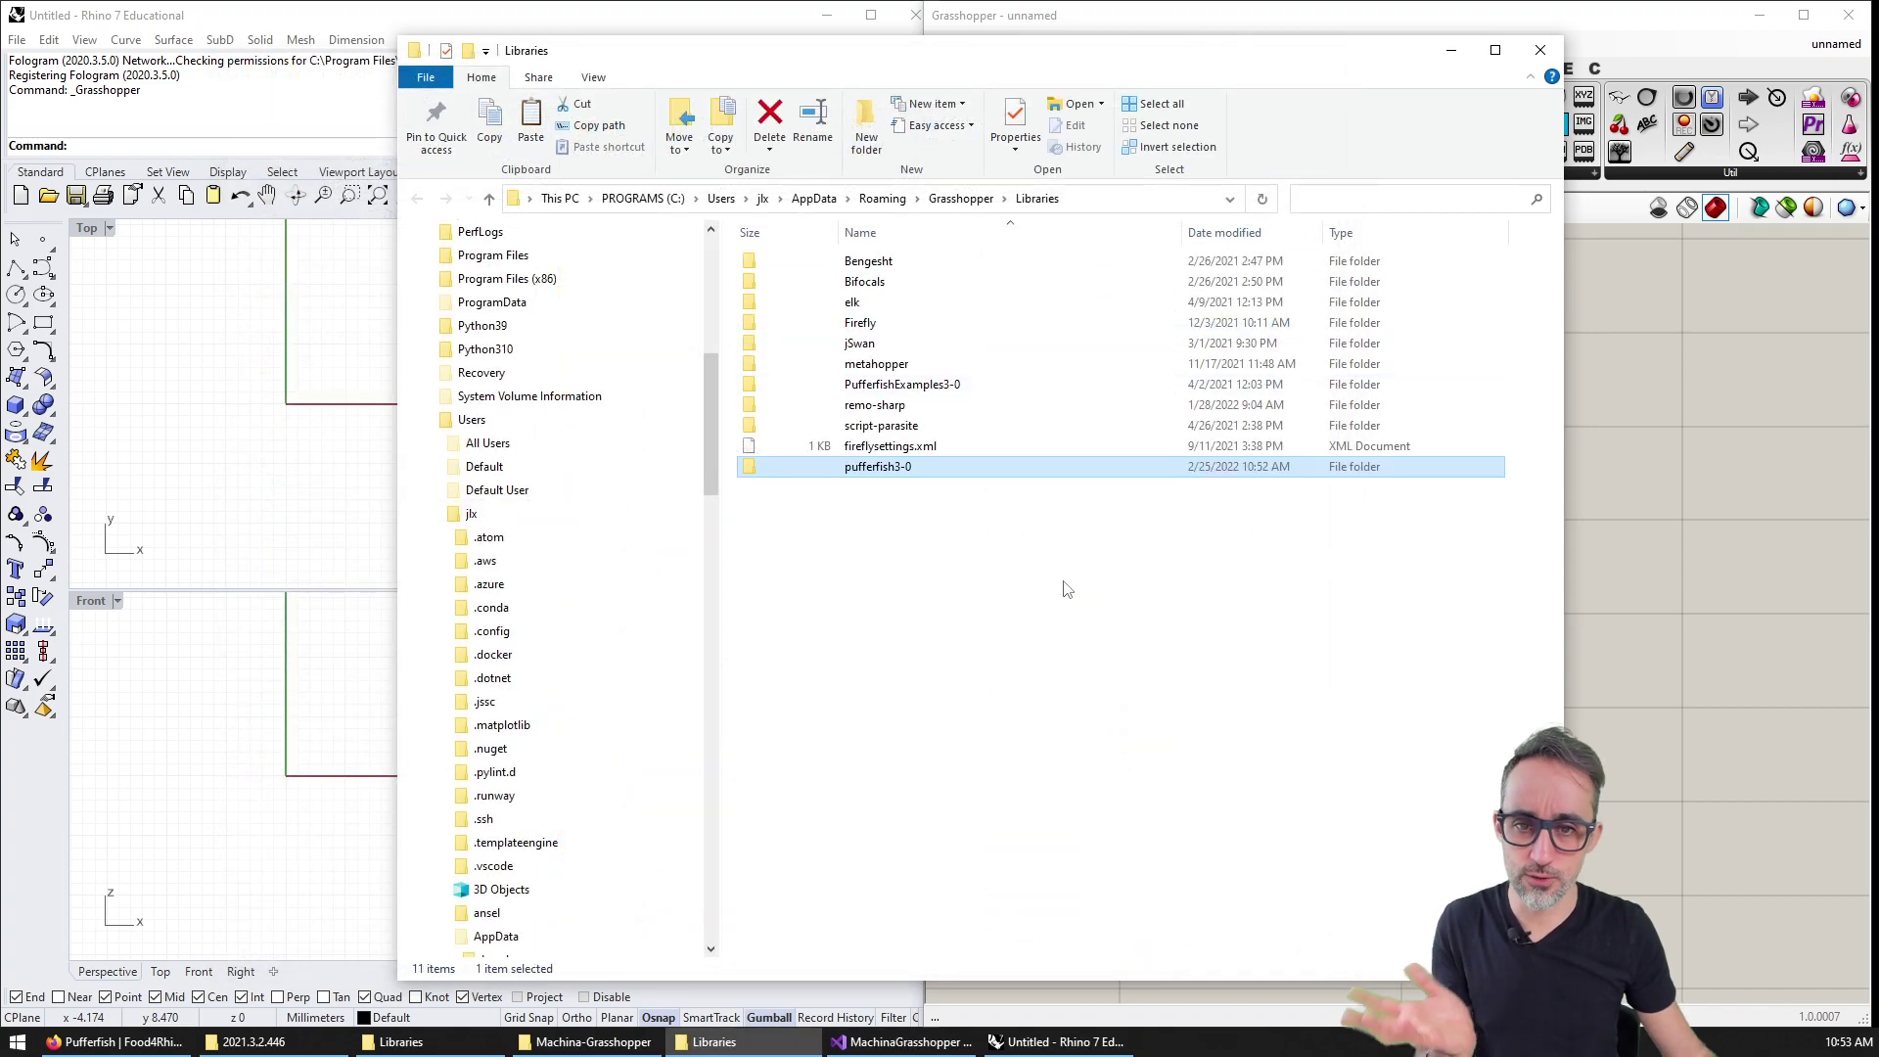
Check the copied Pufferfish3-0.gha file's properties, then close the folder window.
double_click(889, 467)
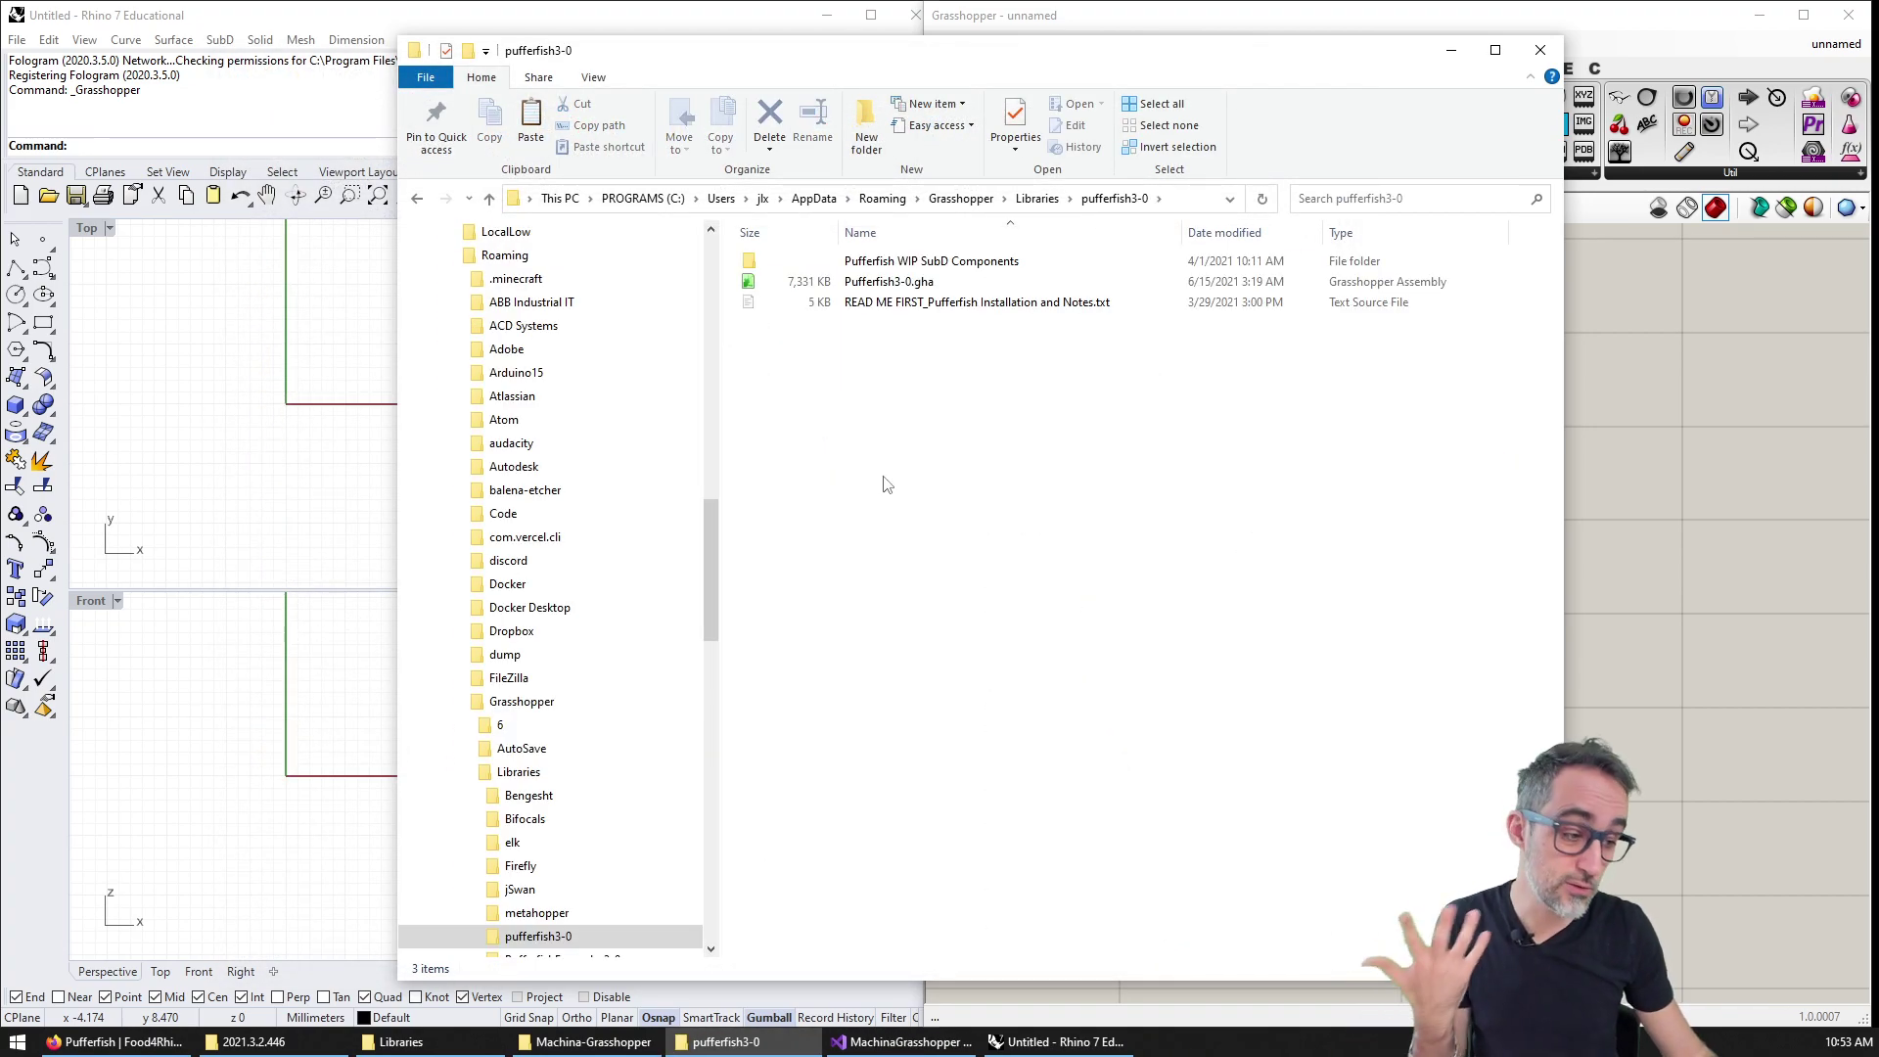
right_click(859, 282)
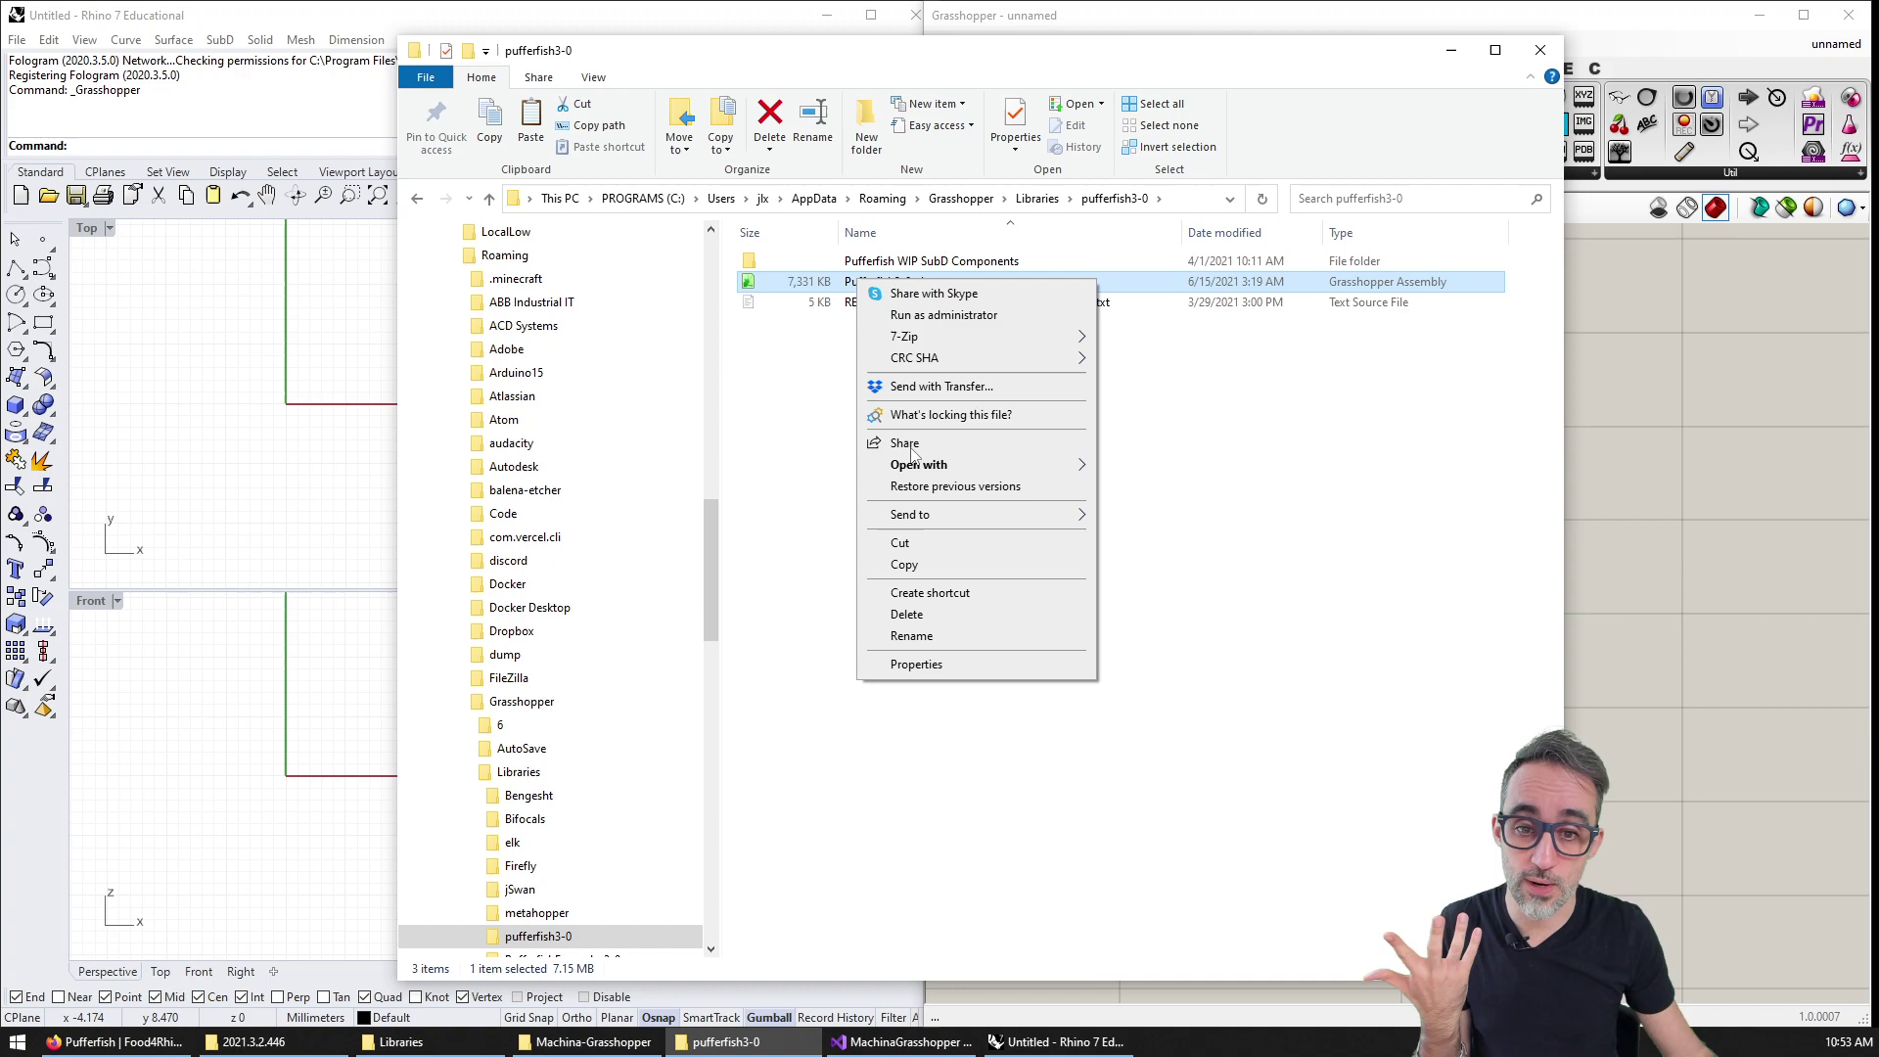
left_click(984, 665)
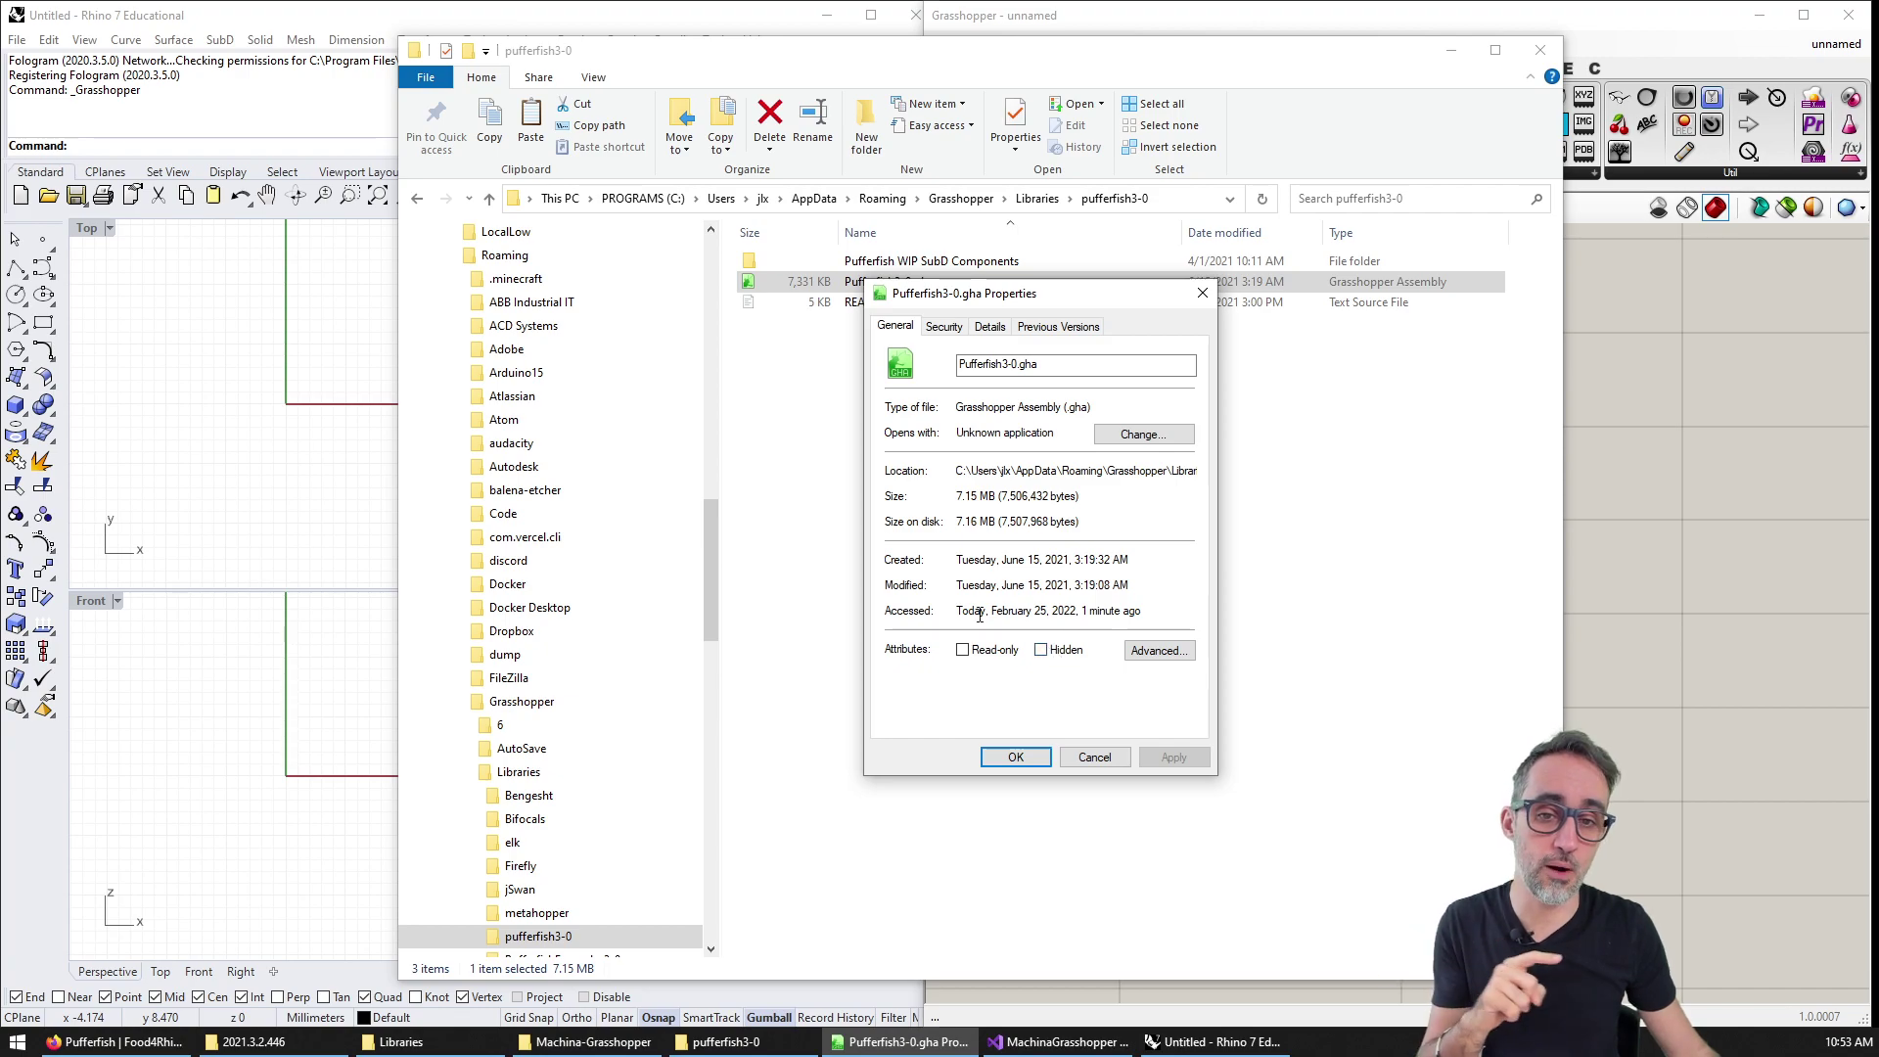
left_click(1015, 757)
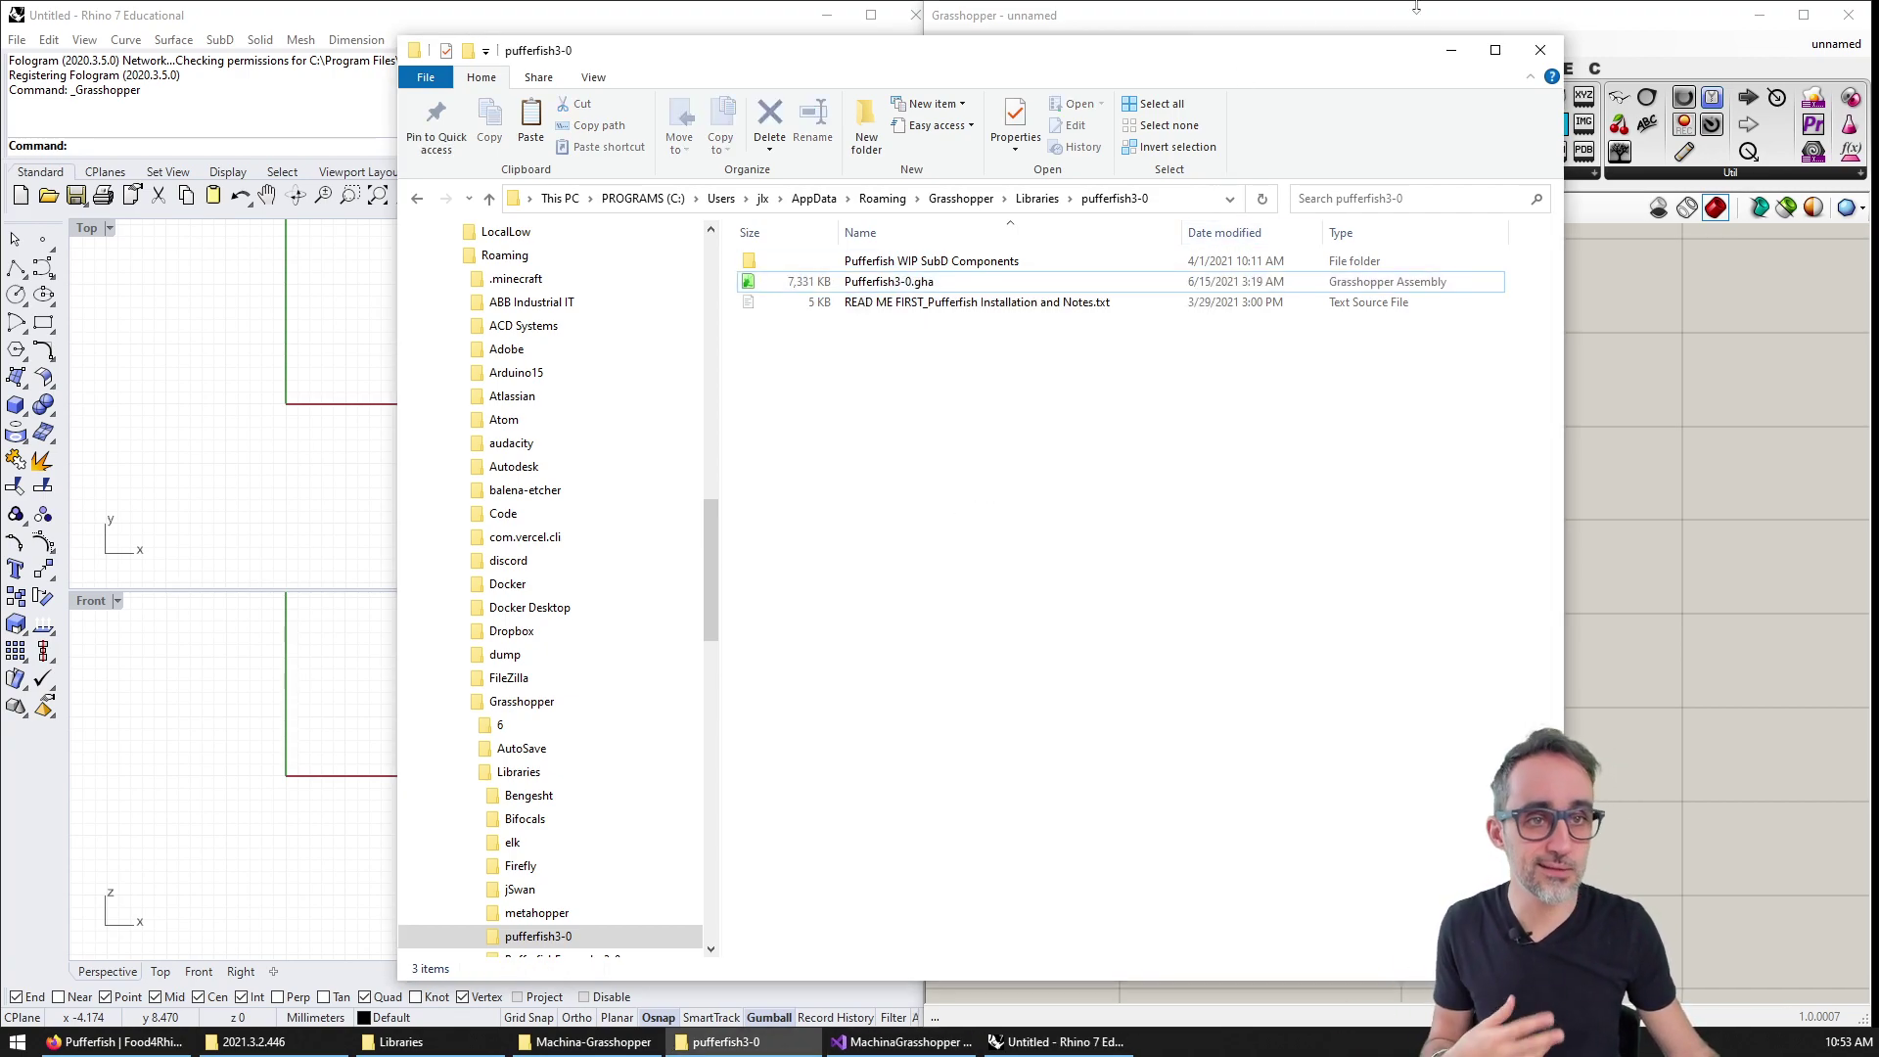
left_click(1540, 50)
Close Rhino without saving and relaunch it snapped to the left half.
left_click(916, 15)
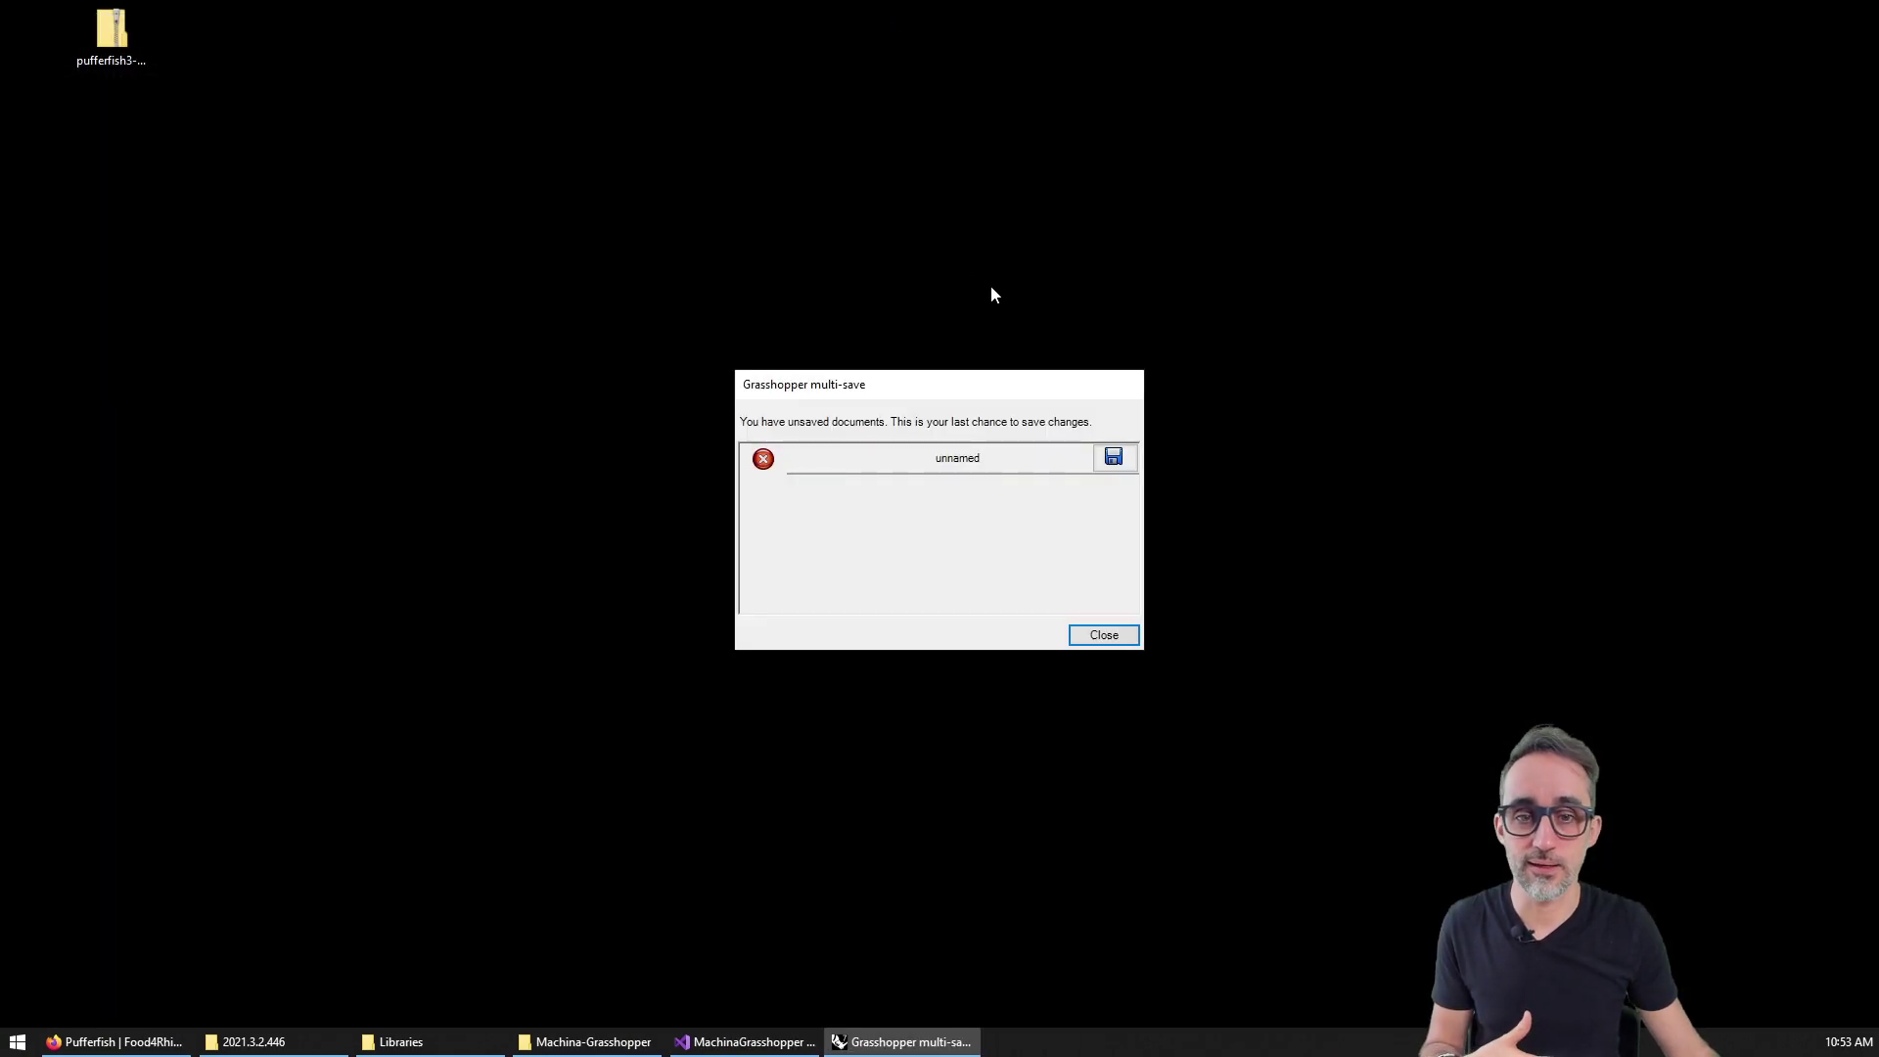
left_click(1104, 636)
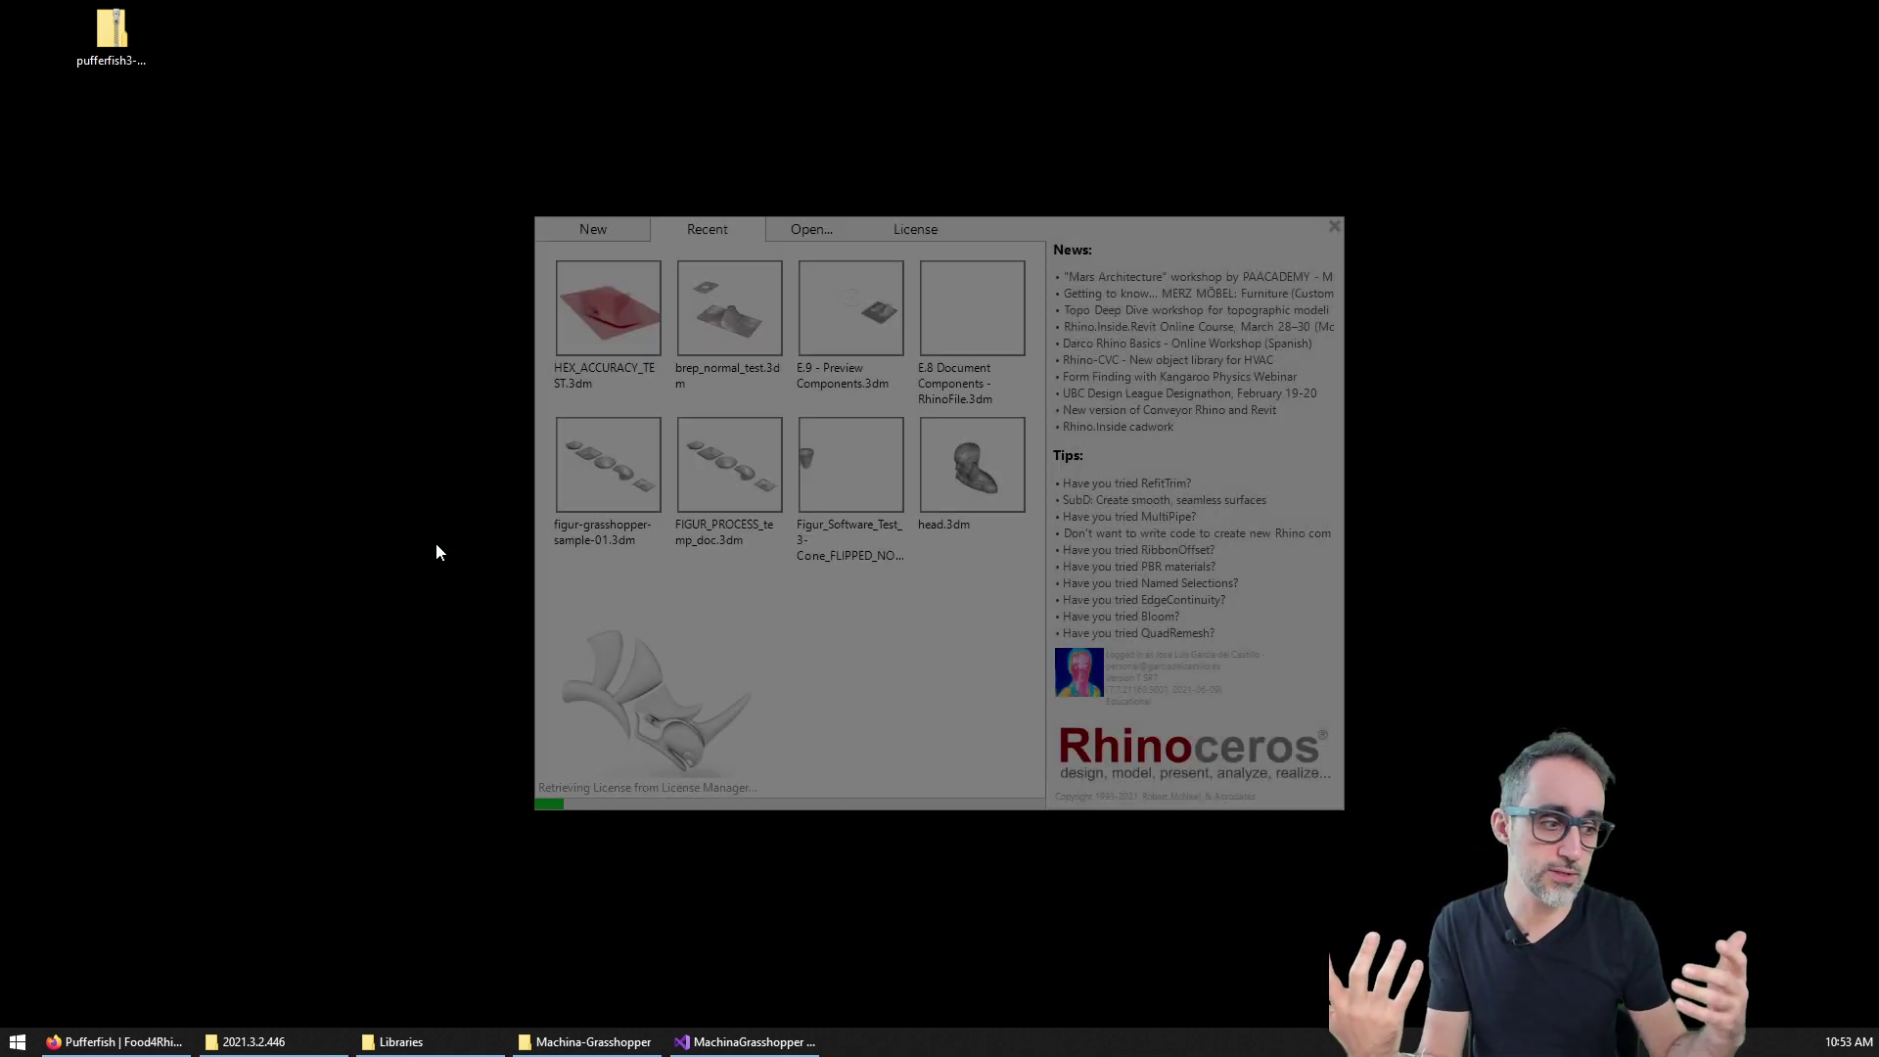
left_click(1334, 228)
key("super+Left")
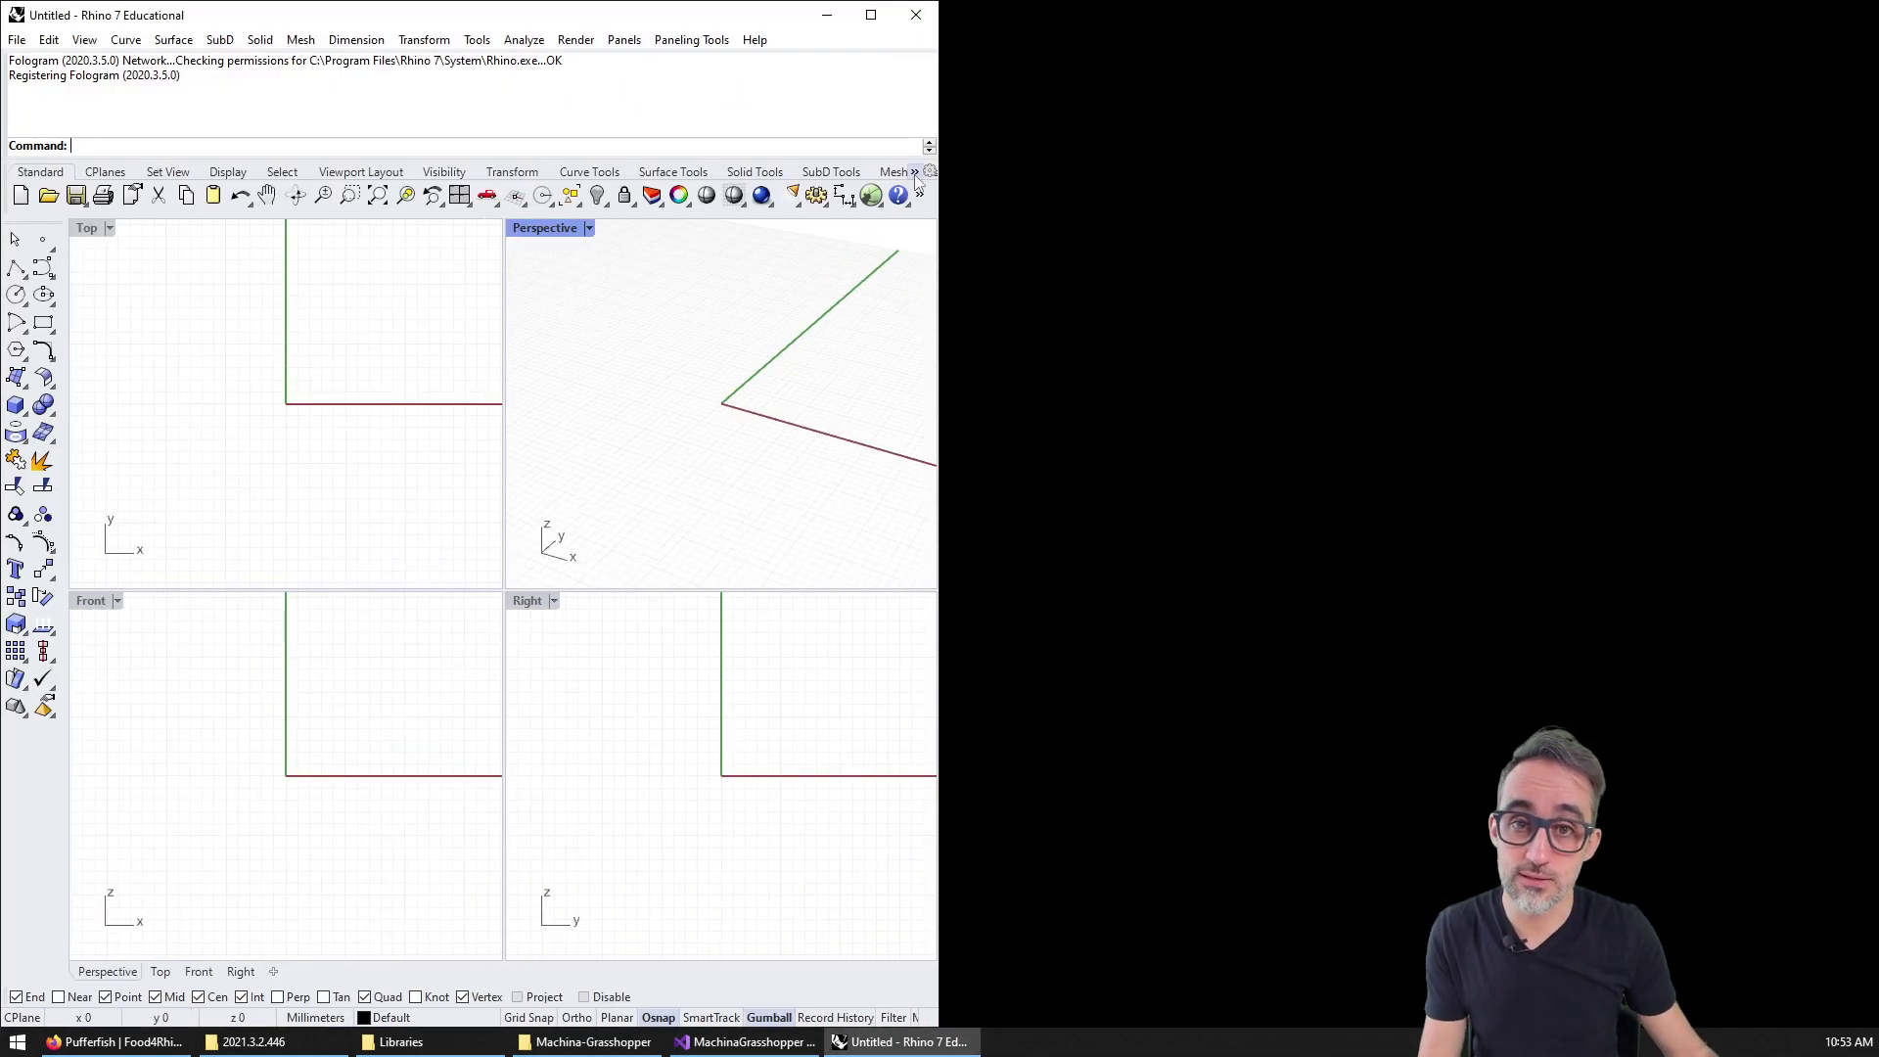
Launch Grasshopper, check the Pufferfish tab, and bring the Libraries folder forward.
left_click(871, 195)
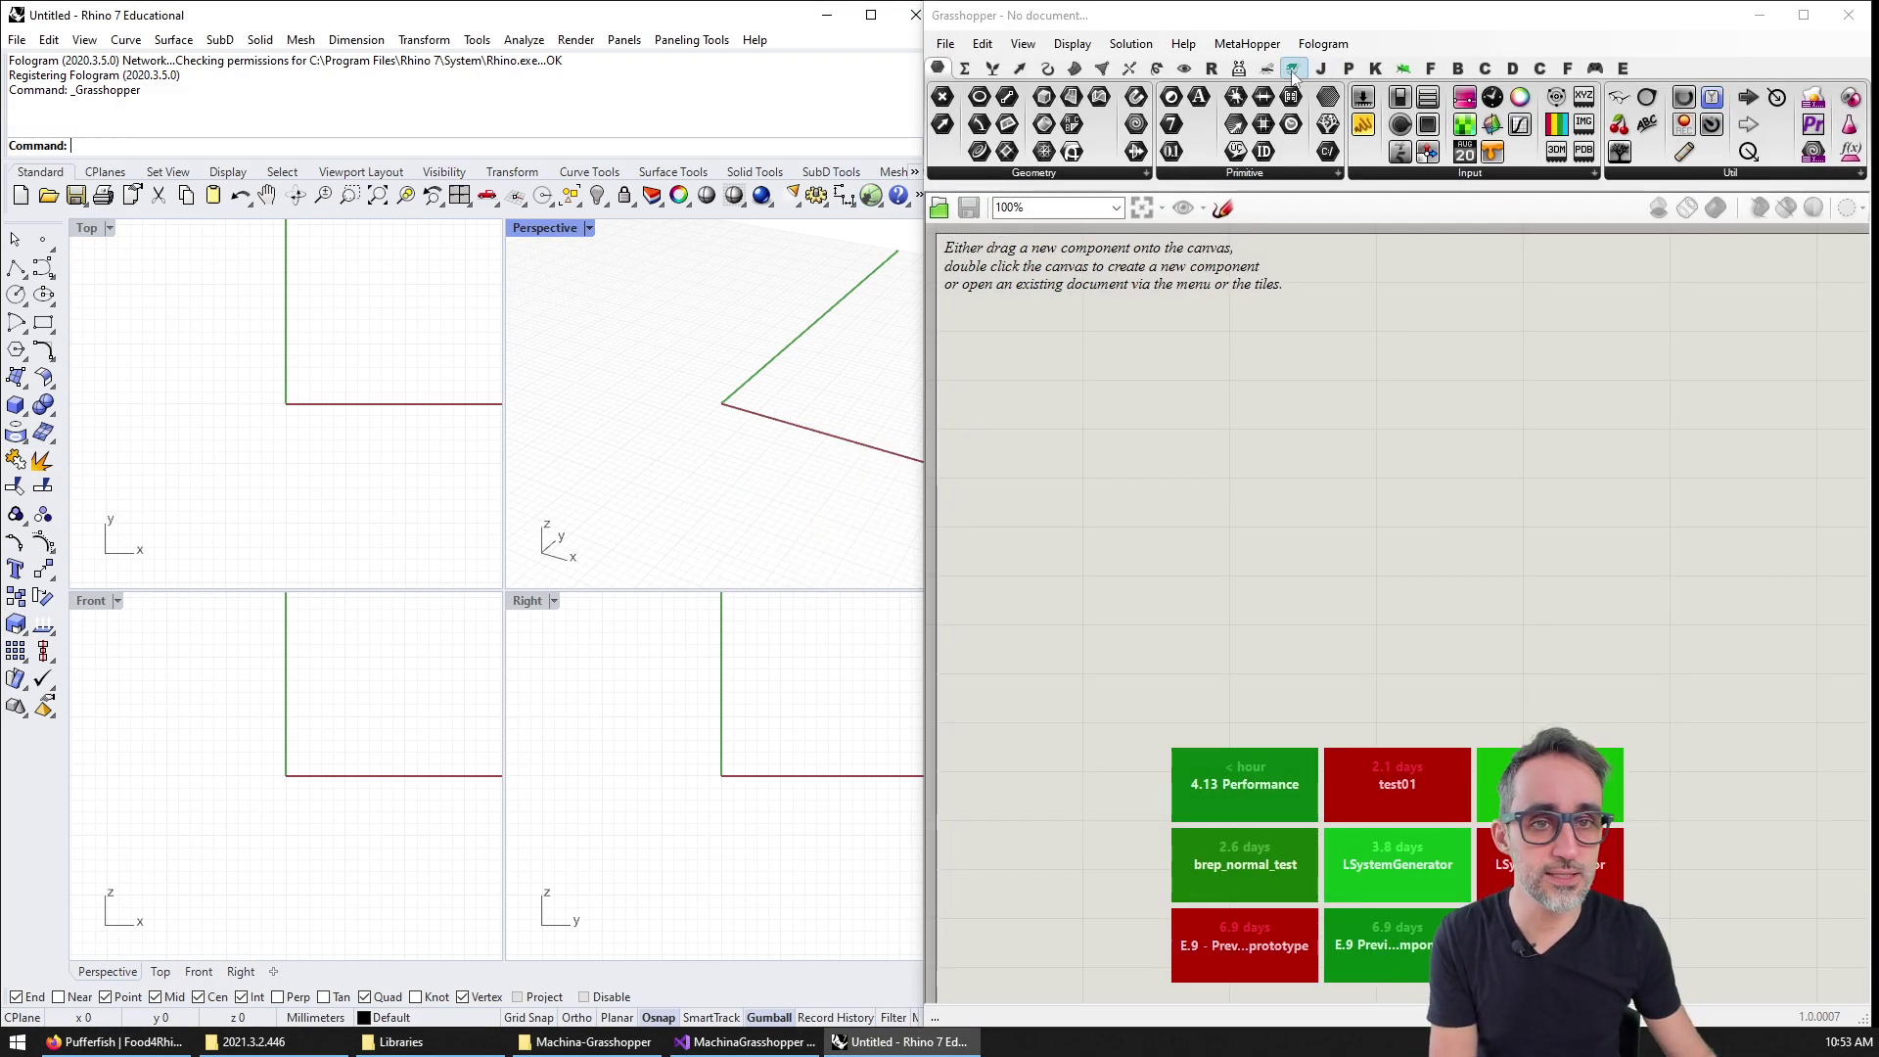
left_click(1293, 69)
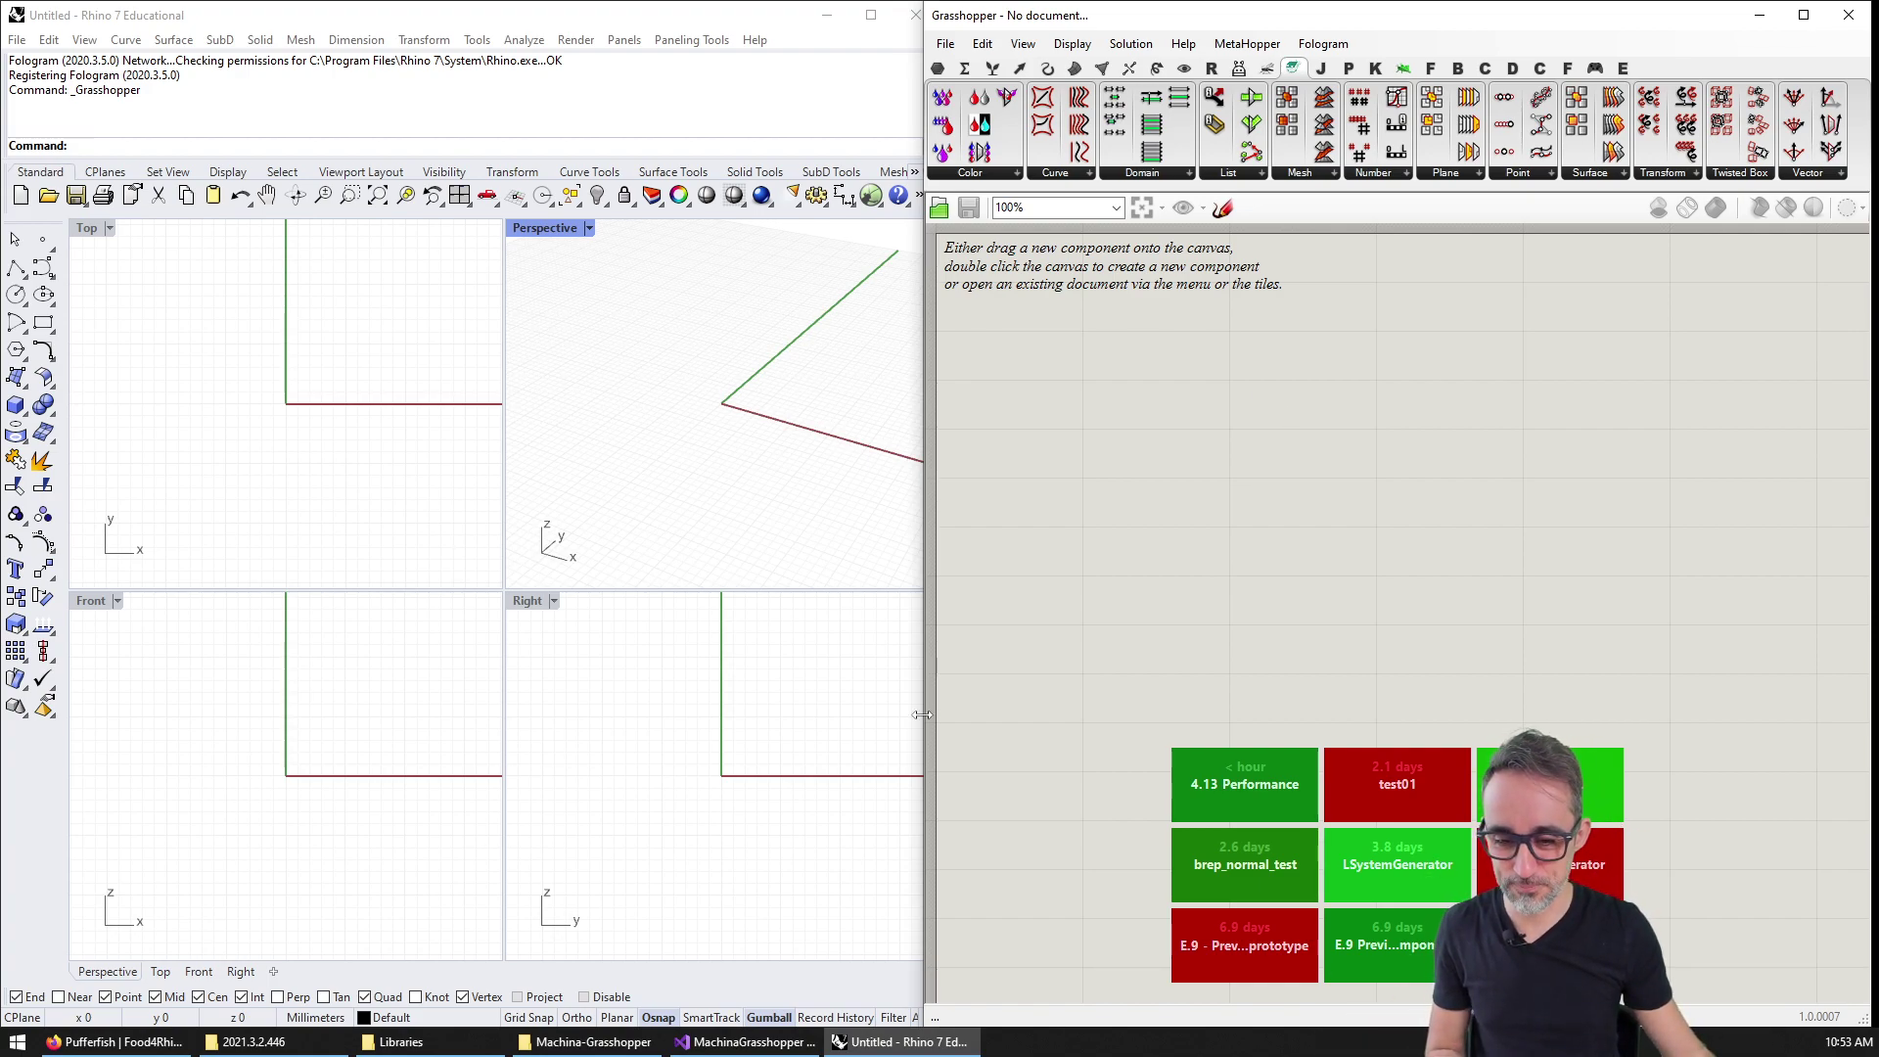
left_click(446, 1043)
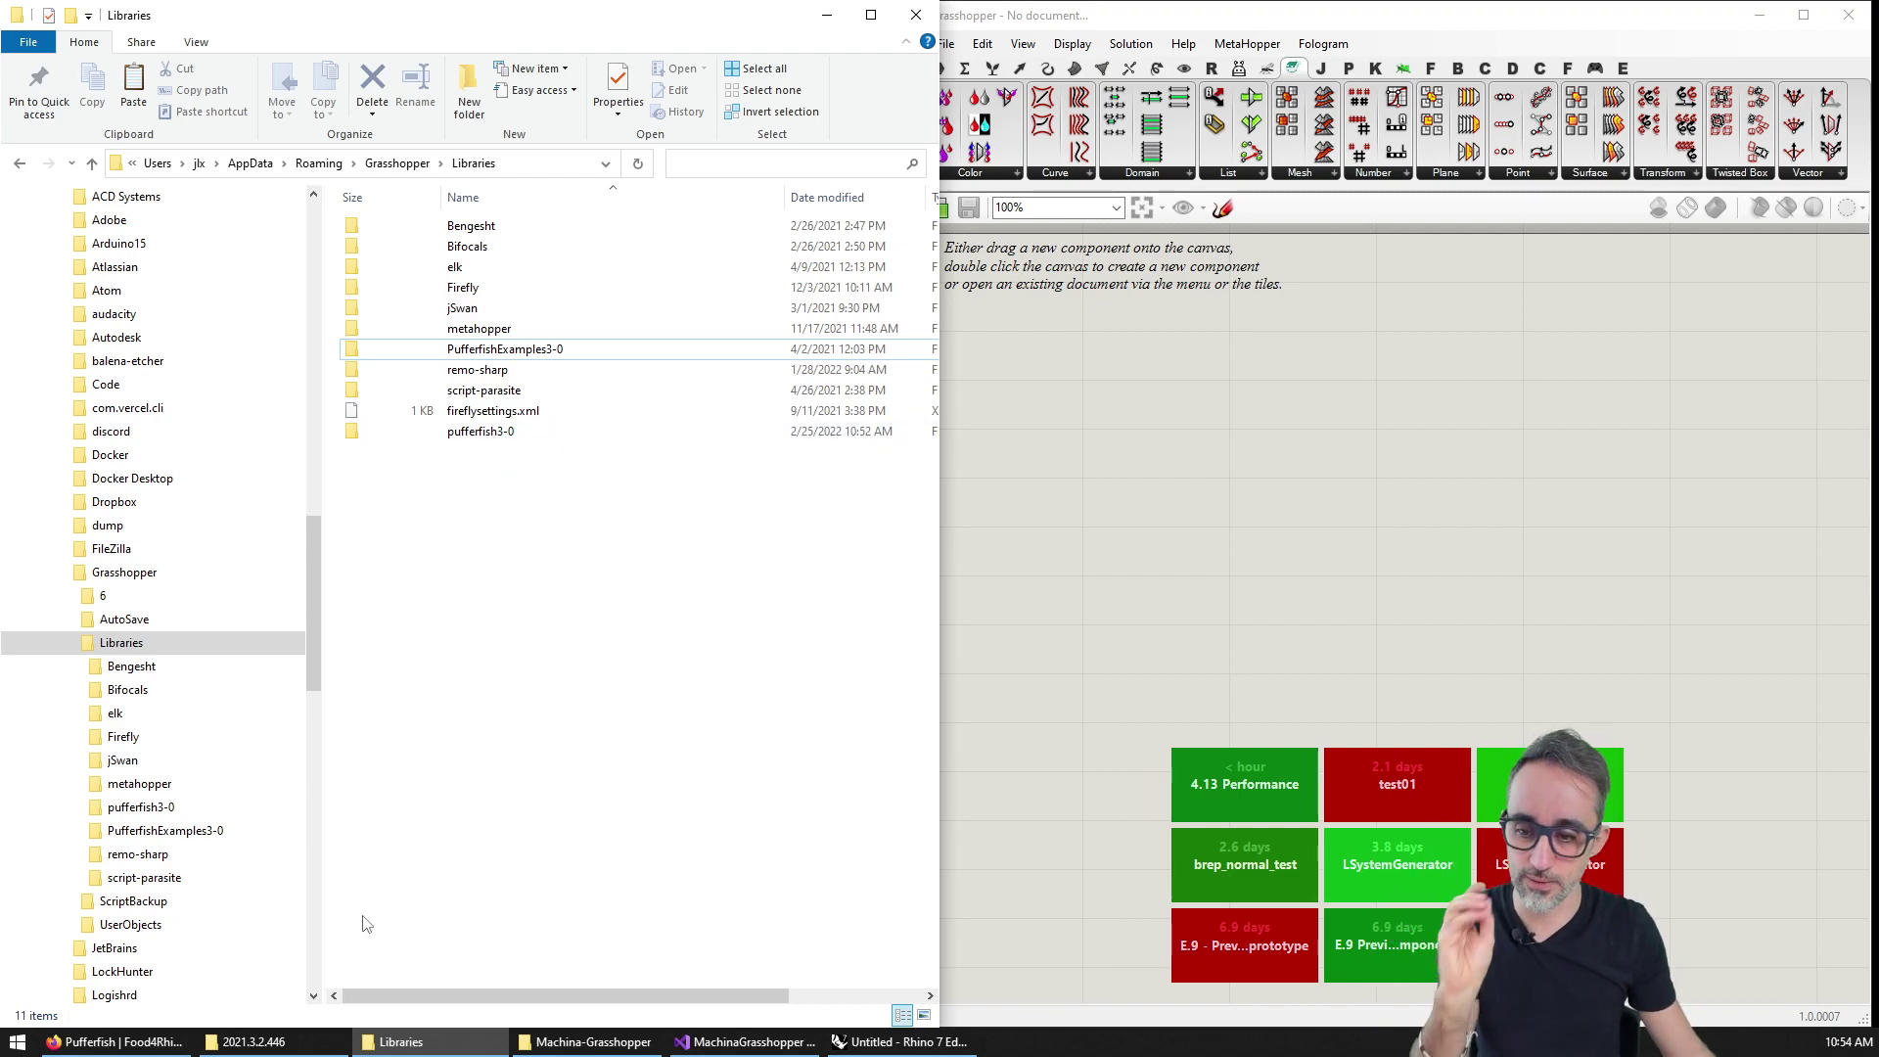
Go up from the PanelingTools folder to the 7.0 packages folder and minimize that window.
left_click(311, 1045)
key("alt+Up")
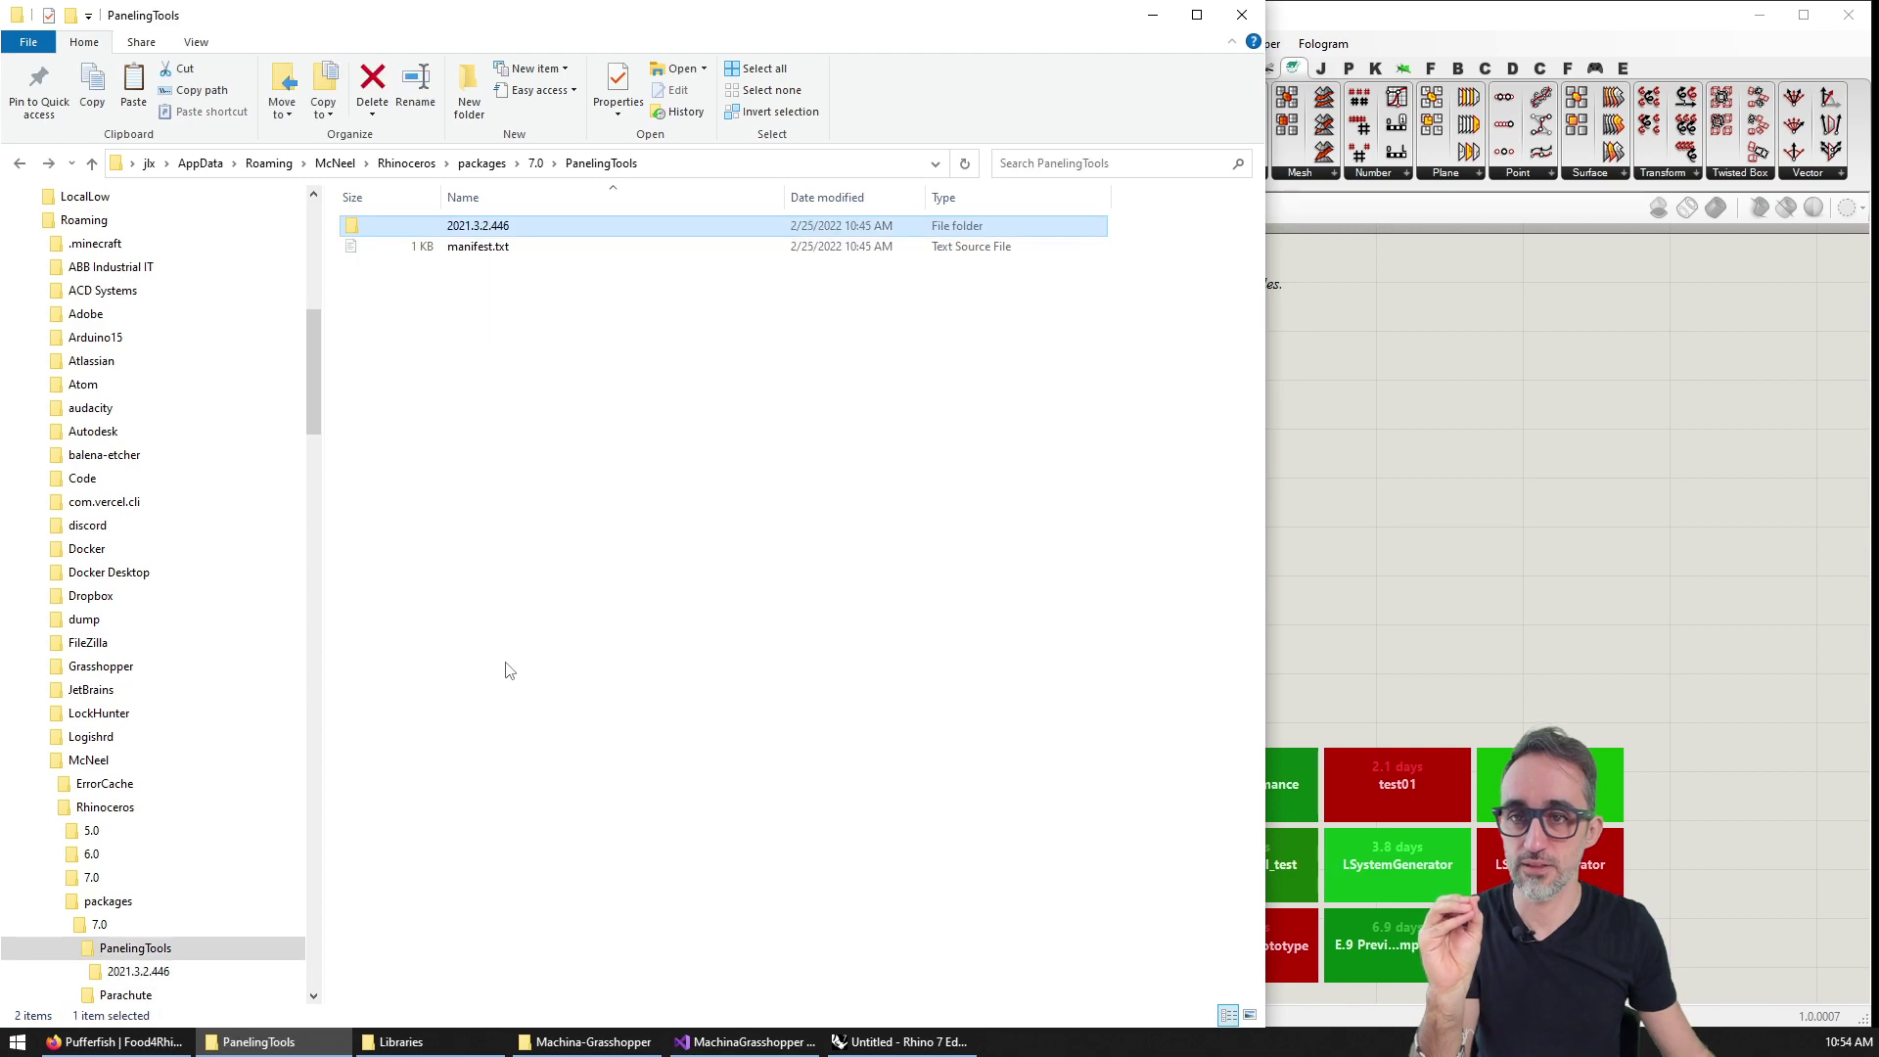
key("alt+Up")
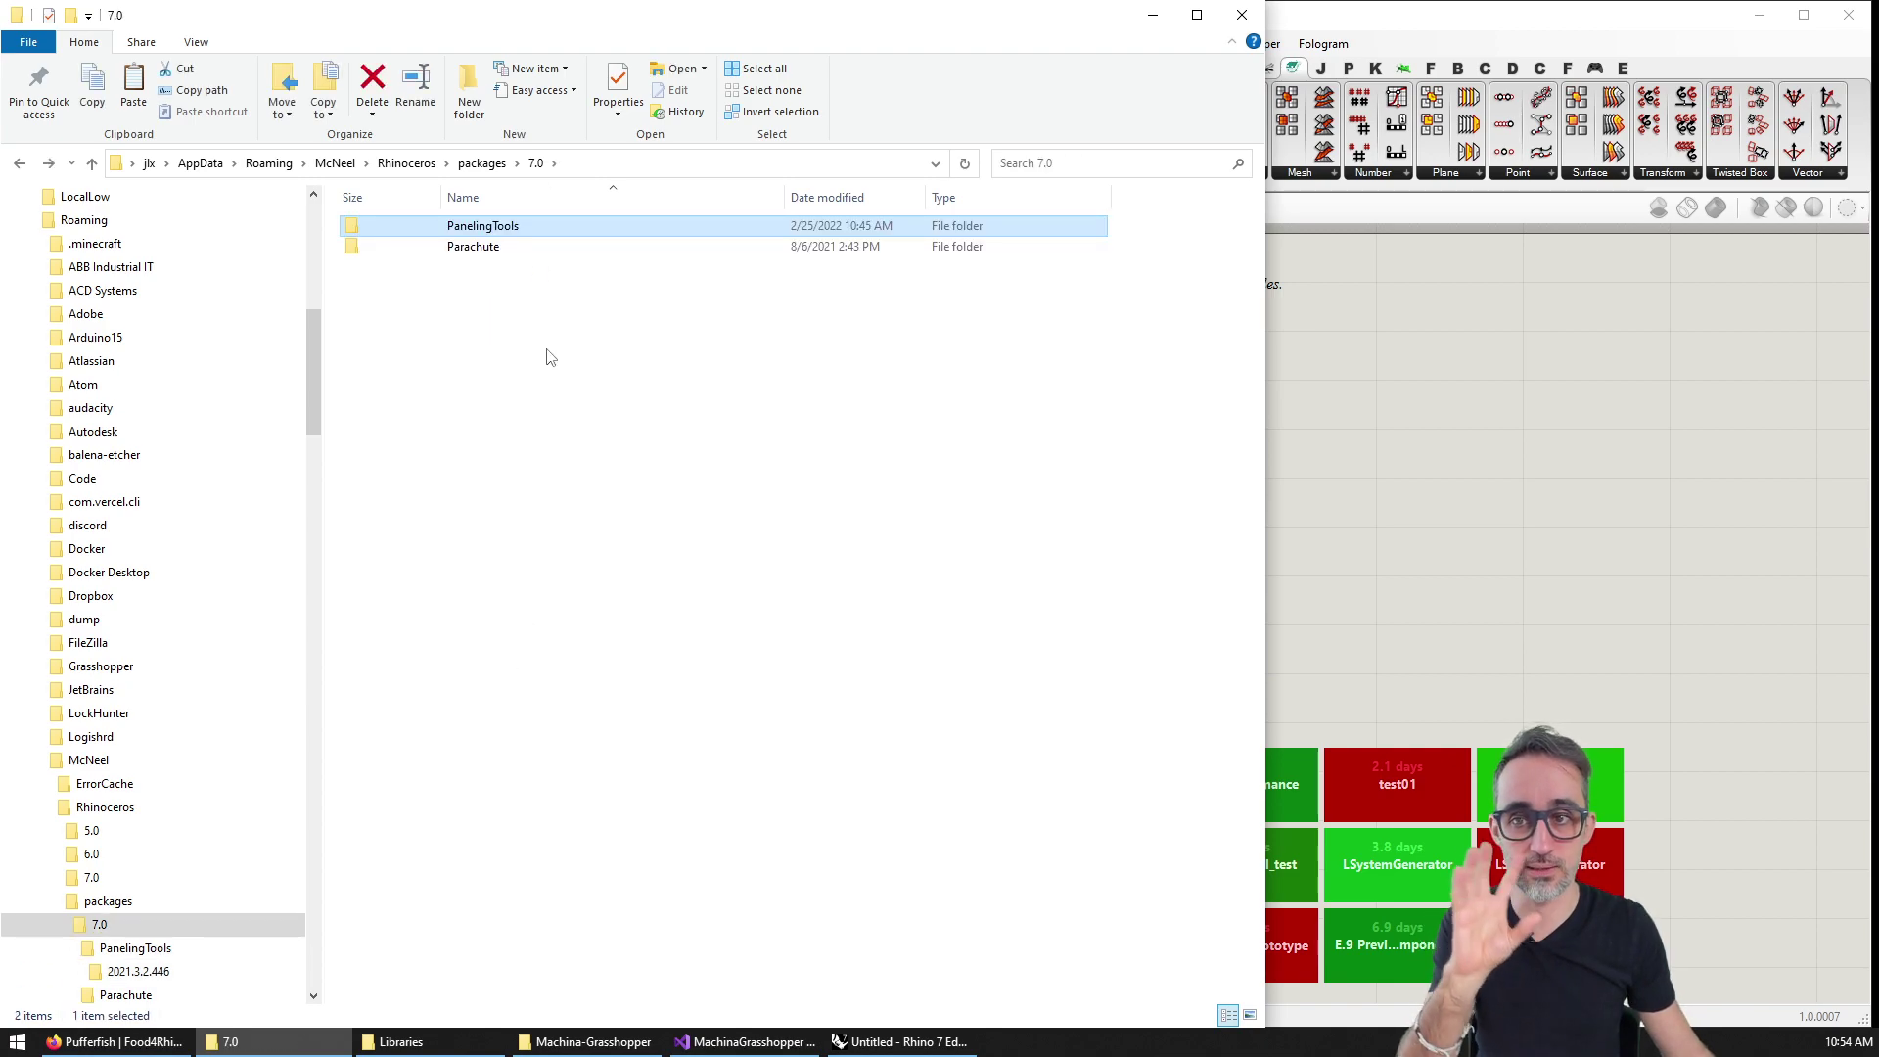
left_click(1153, 15)
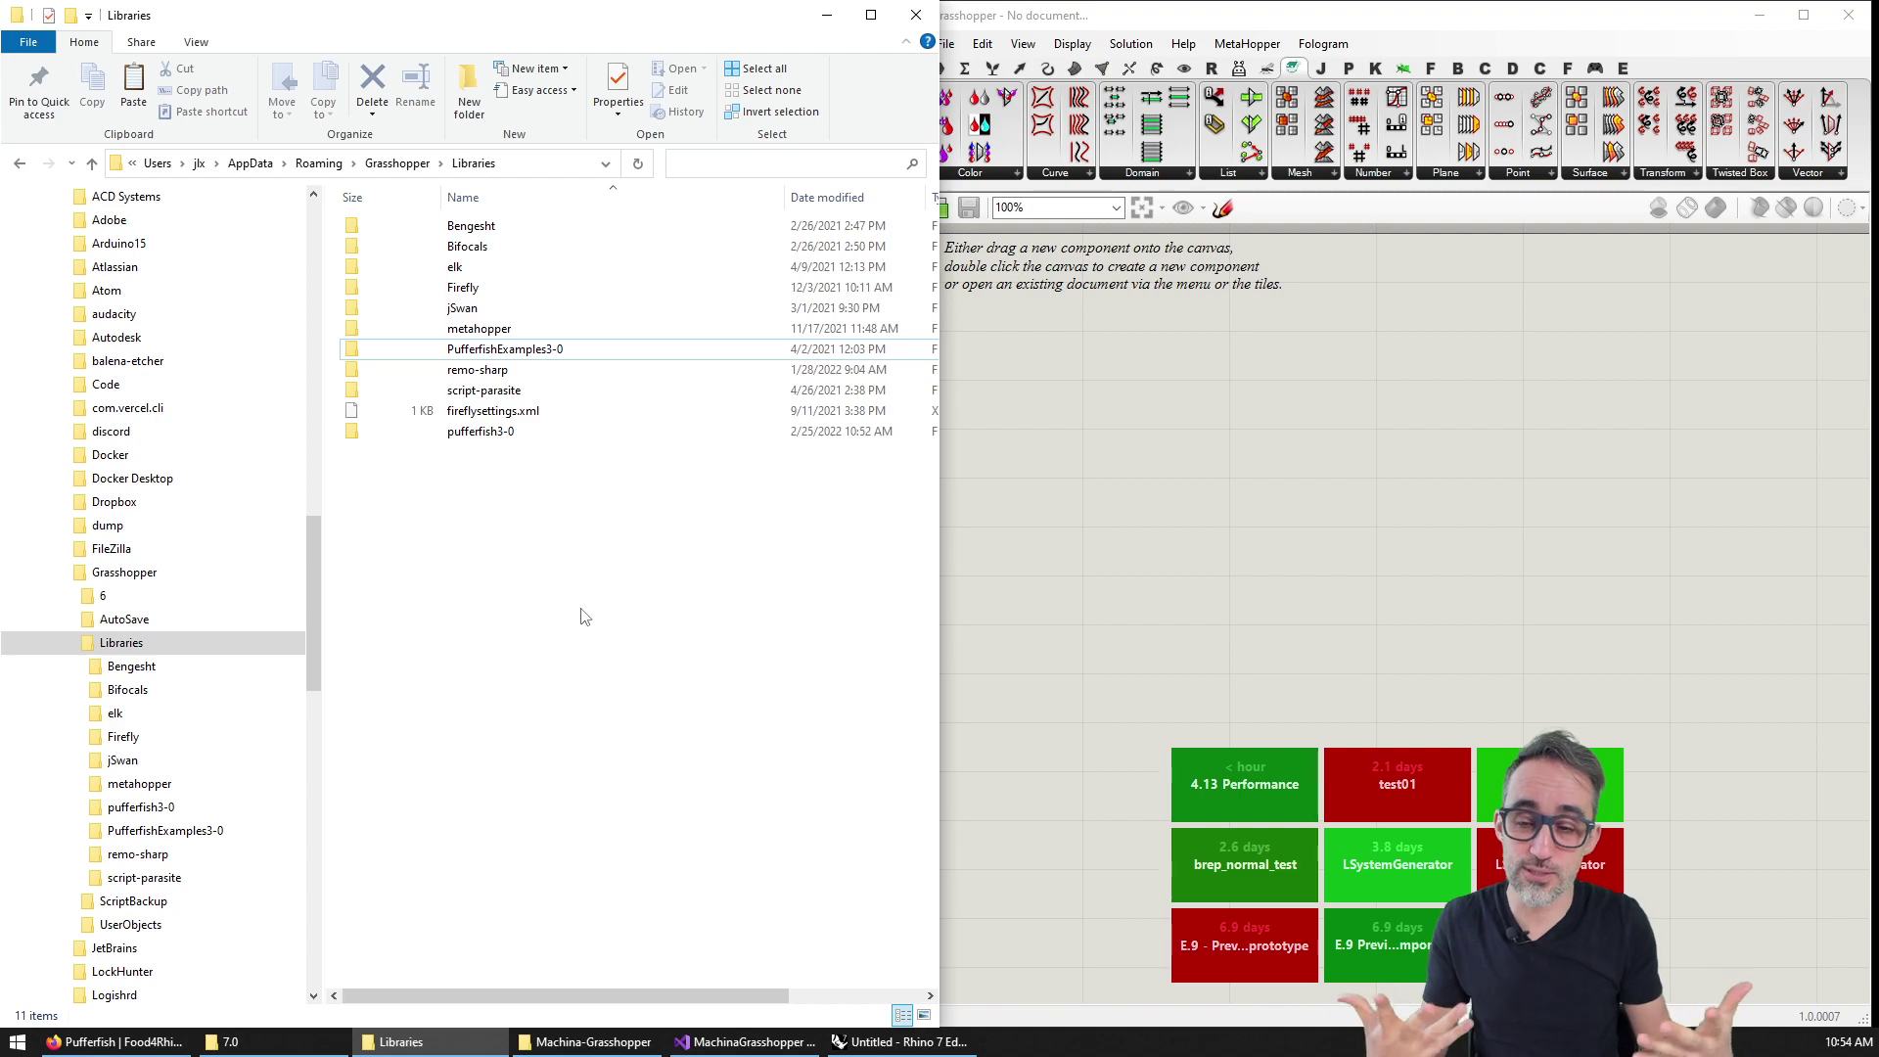
Minimize the Libraries folder and bring up MachinaGrasshopperInfo.cs in the MachinaGrasshopper solution.
left_click(827, 15)
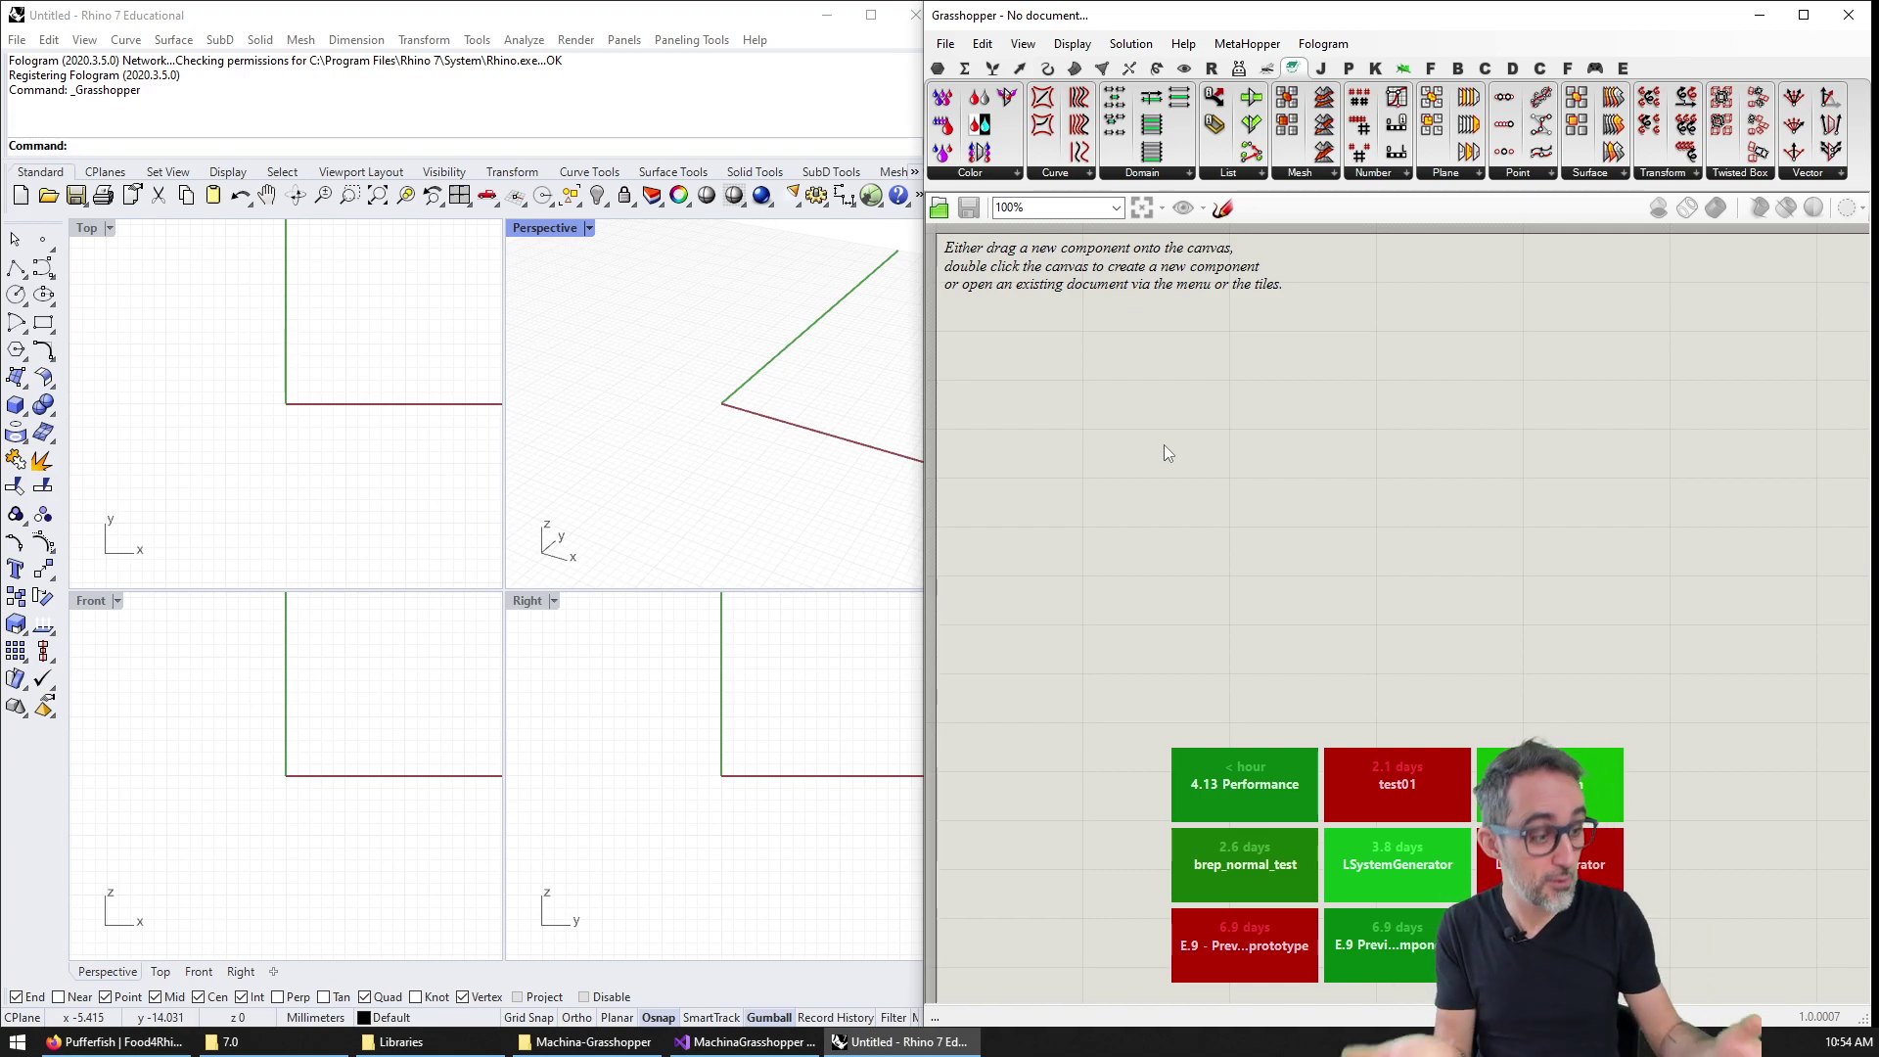
left_click(743, 1043)
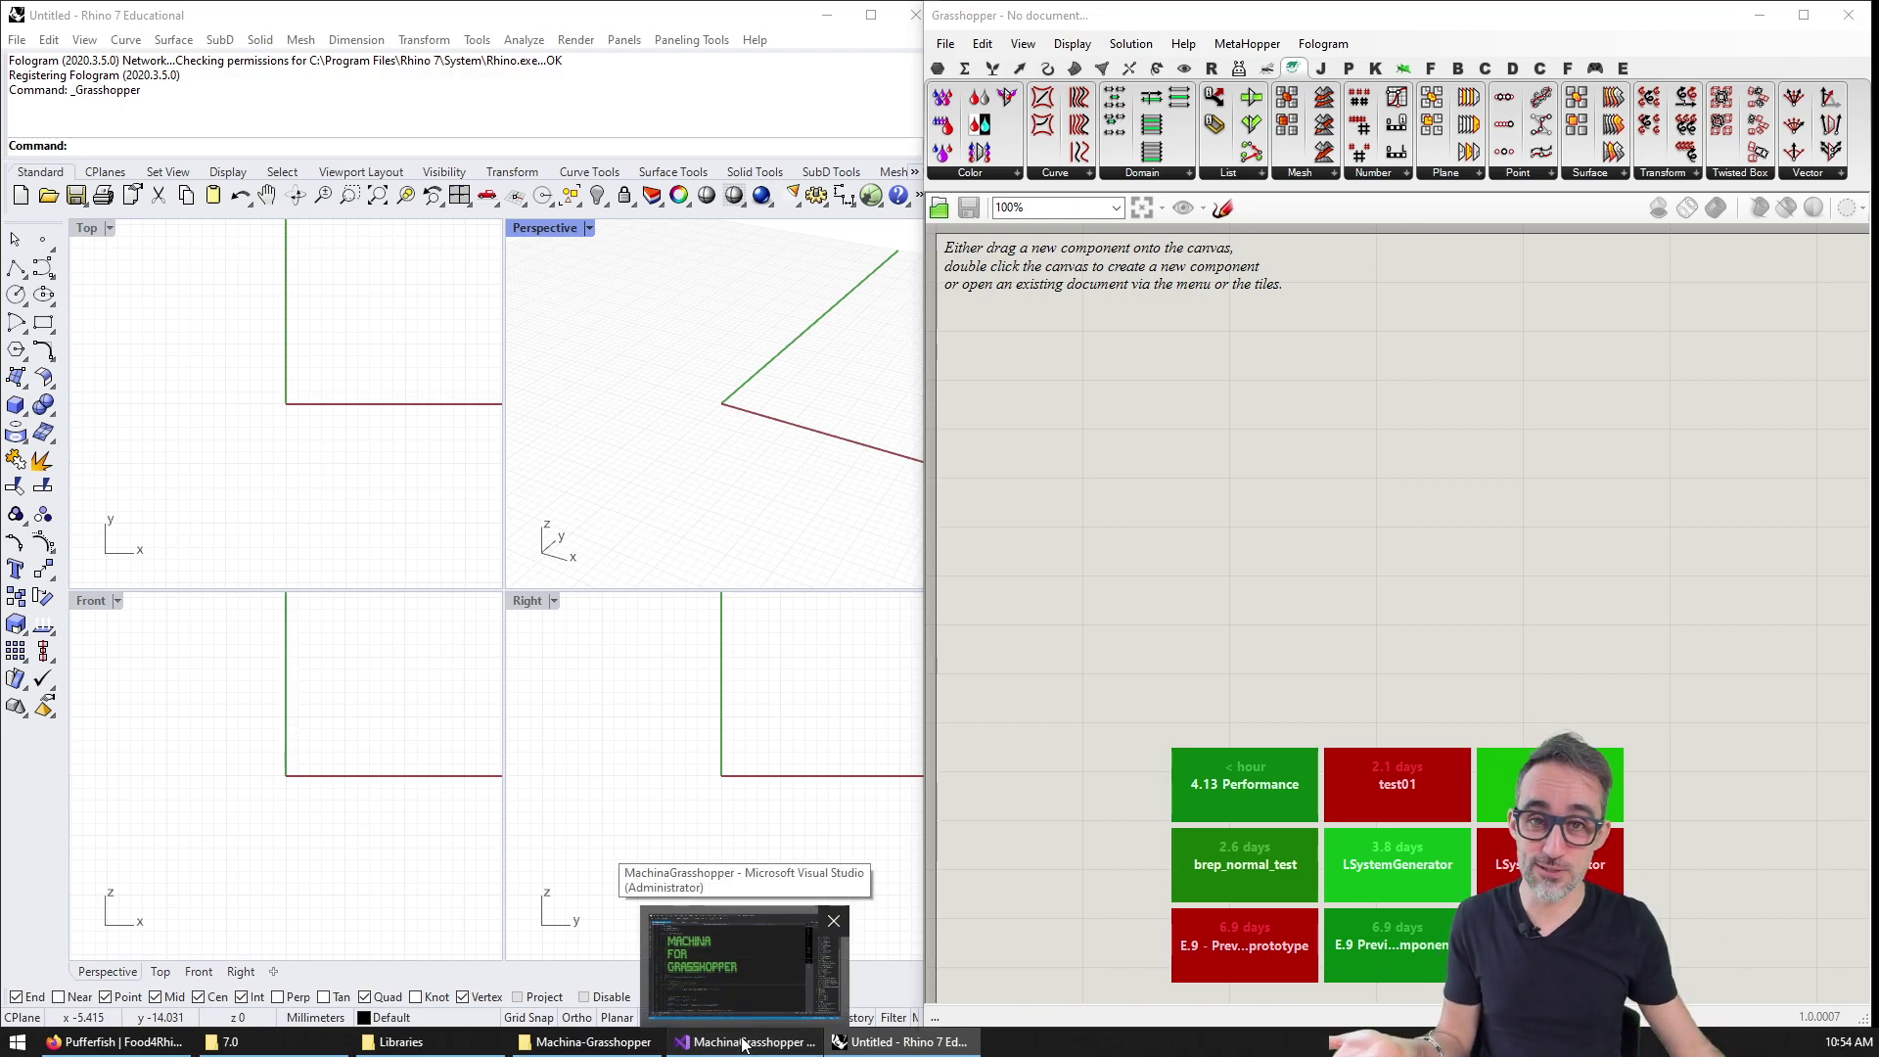
left_click(899, 707)
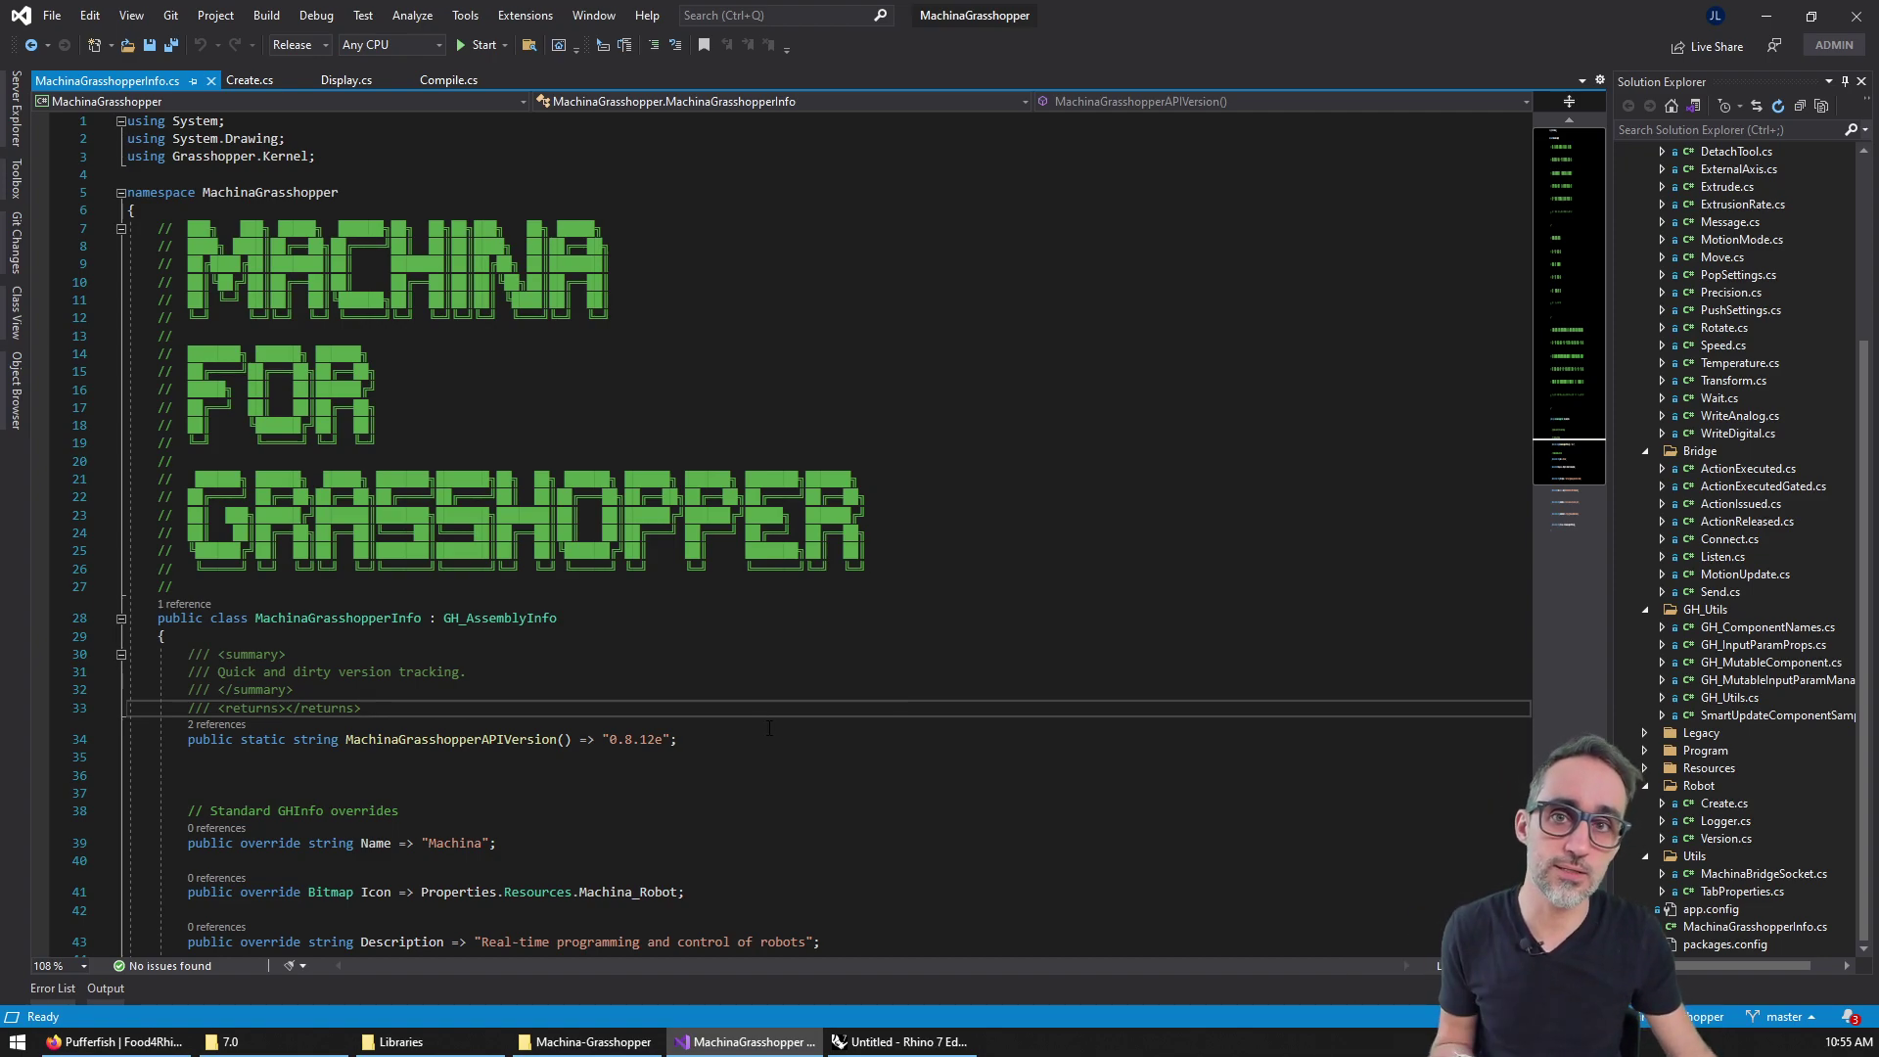
Highlight the GH_AssemblyInfo base class and the MachinaGrasshopperInfo class name in MachinaGrasshopperInfo.cs.
scroll(741, 711, "down", 1)
double_click(500, 564)
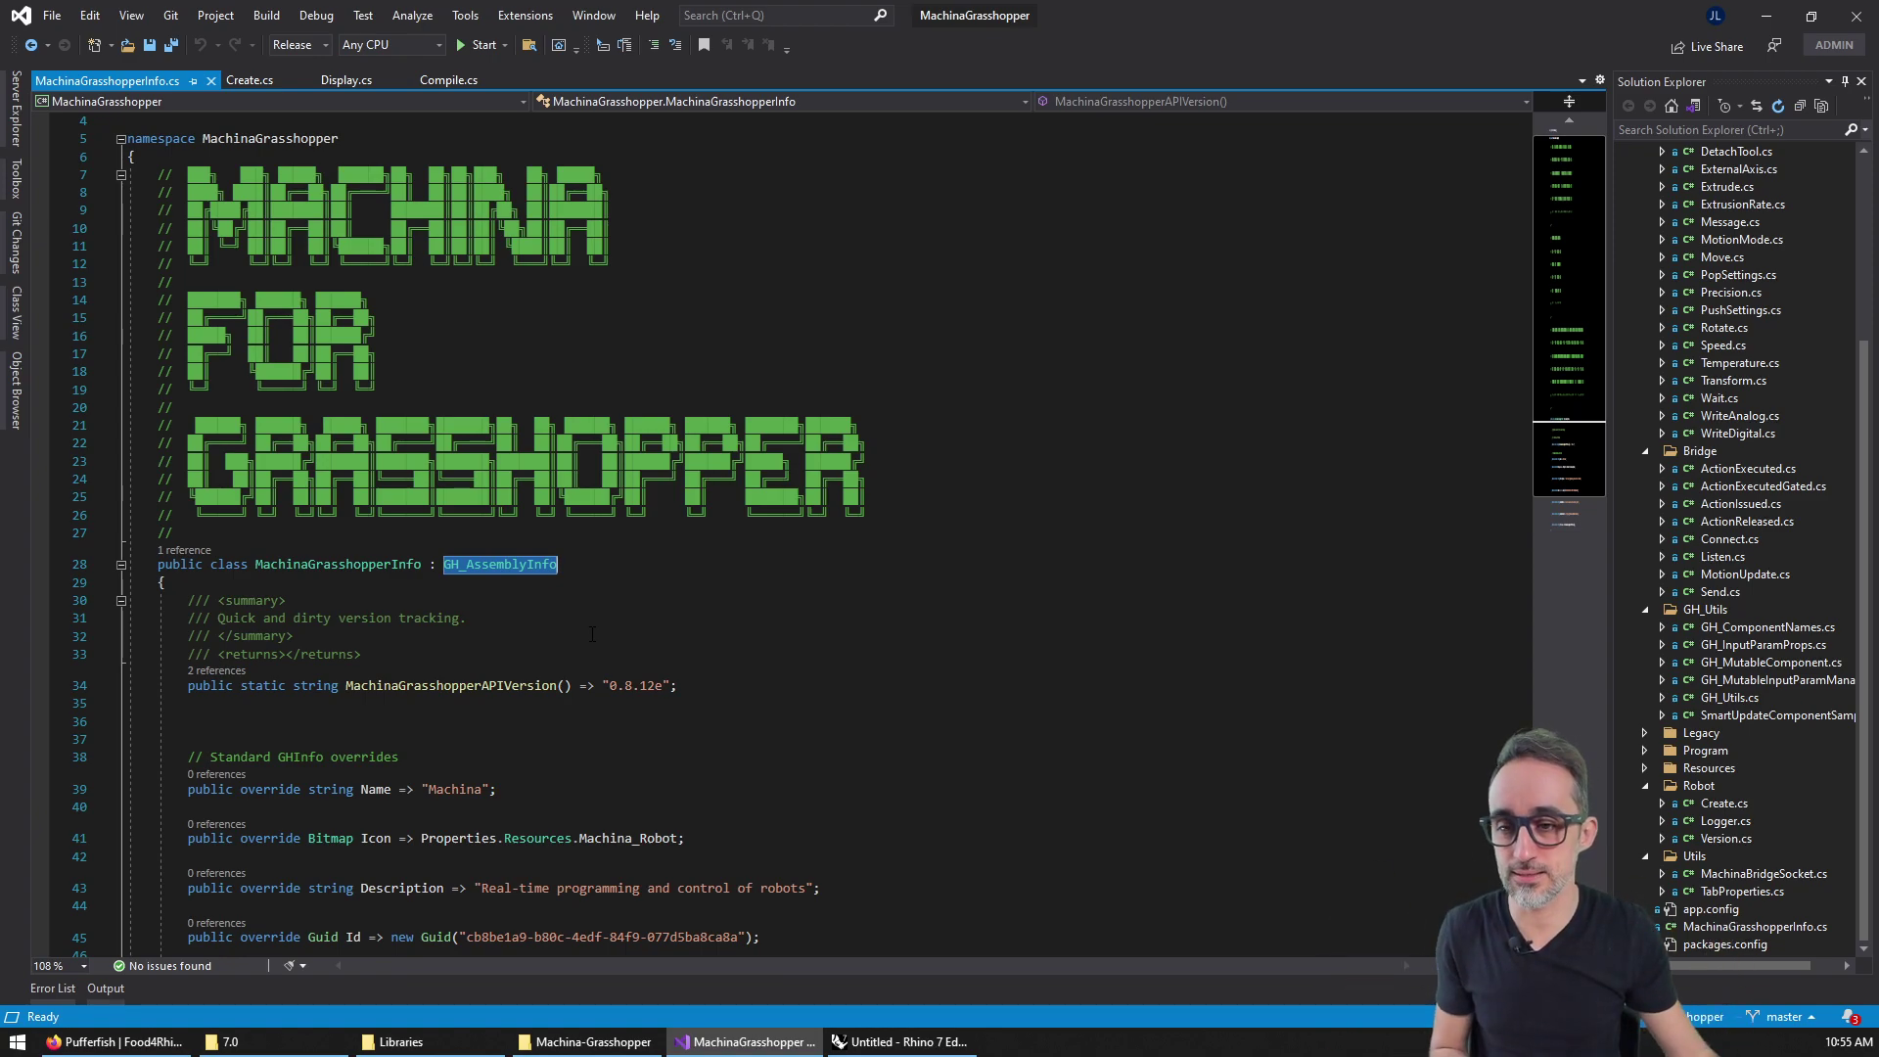
left_click(338, 563)
left_click(432, 564)
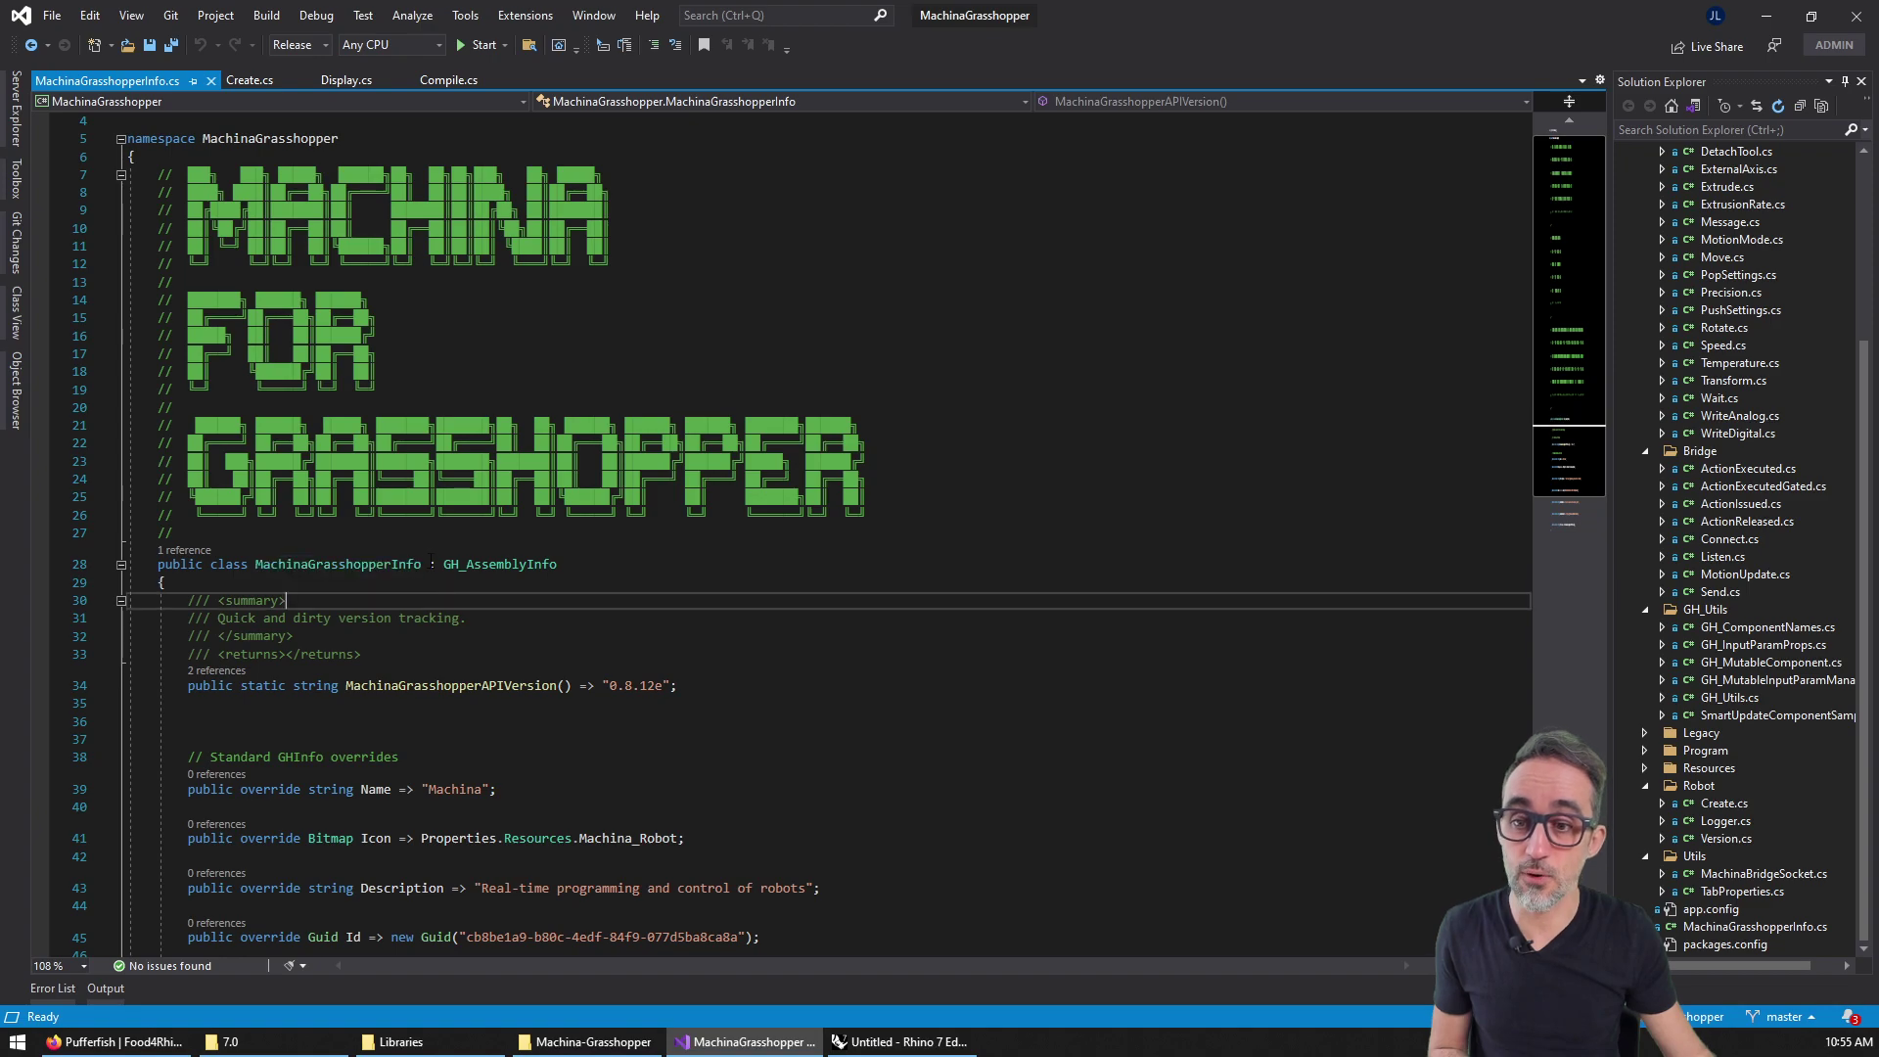
double_click(338, 563)
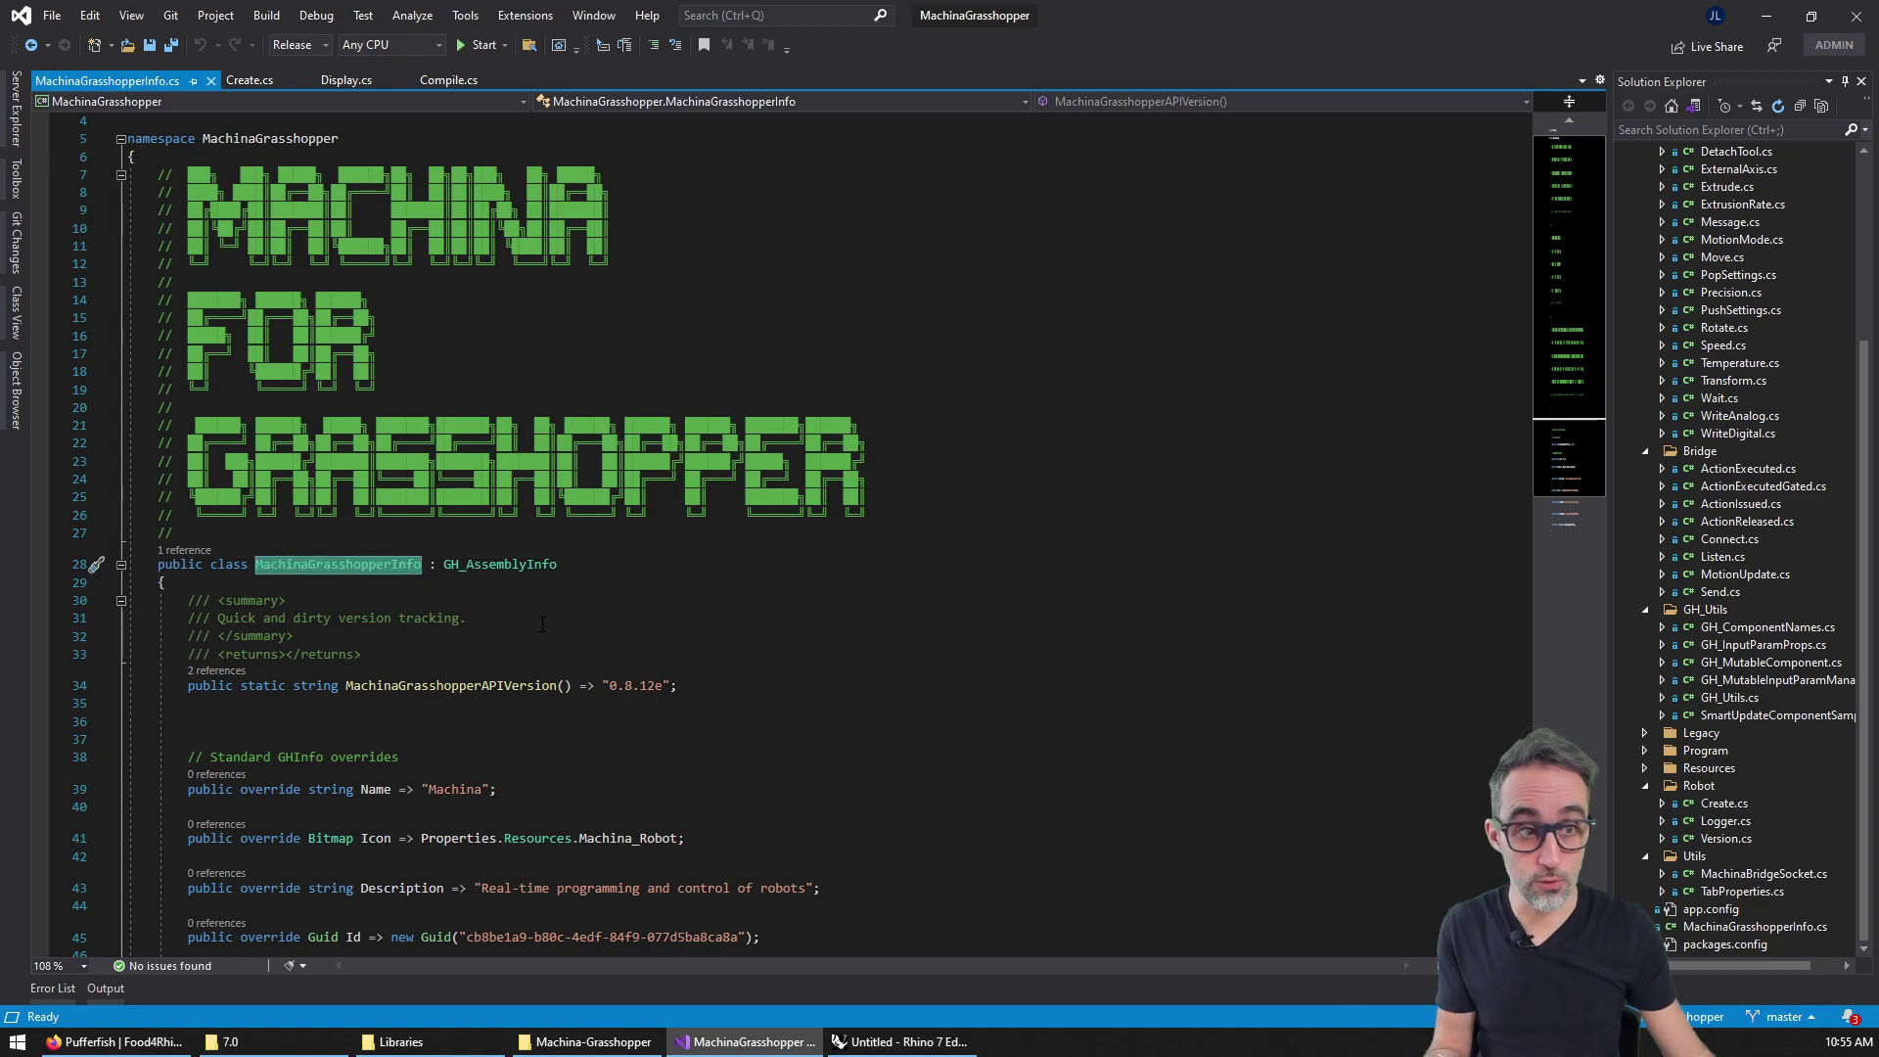
Select and review the property overrides, including Name "Machina", then reselect GH_AssemblyInfo.
scroll(540, 626, "down", 5)
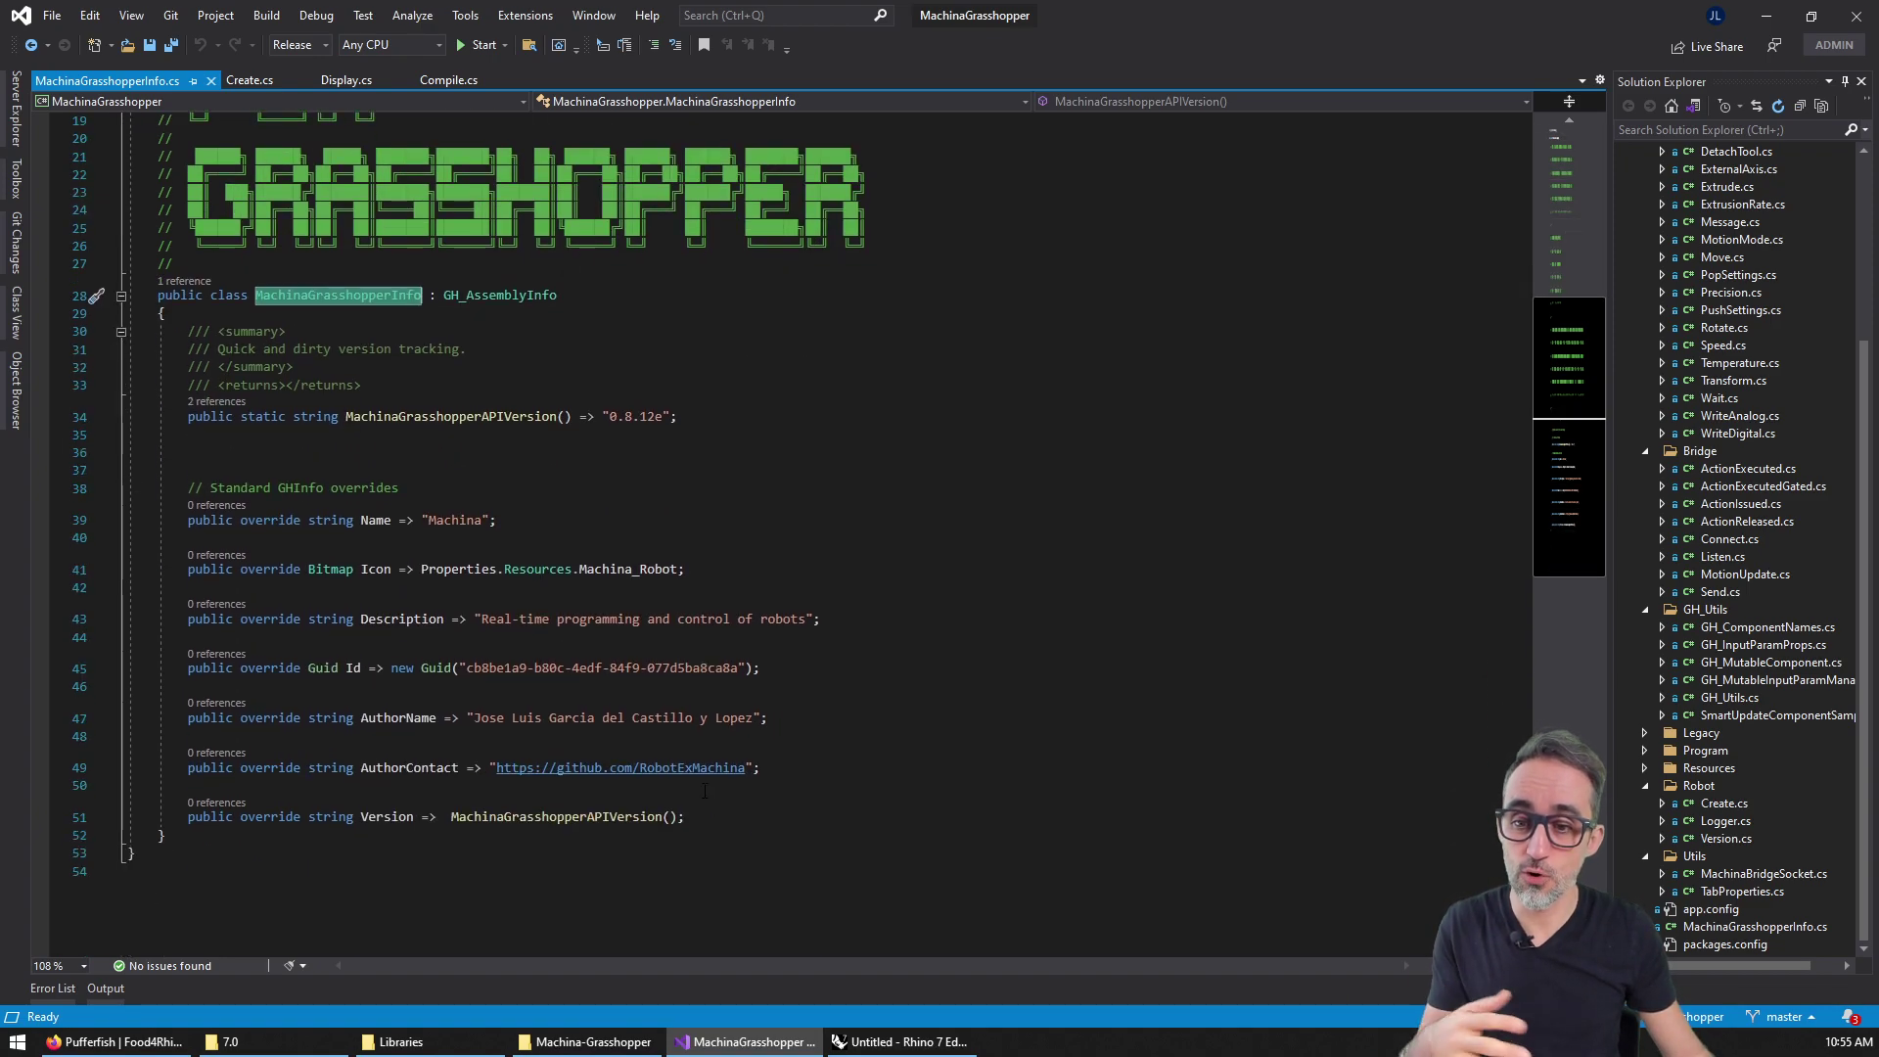
left_click_drag(700, 817, 168, 418)
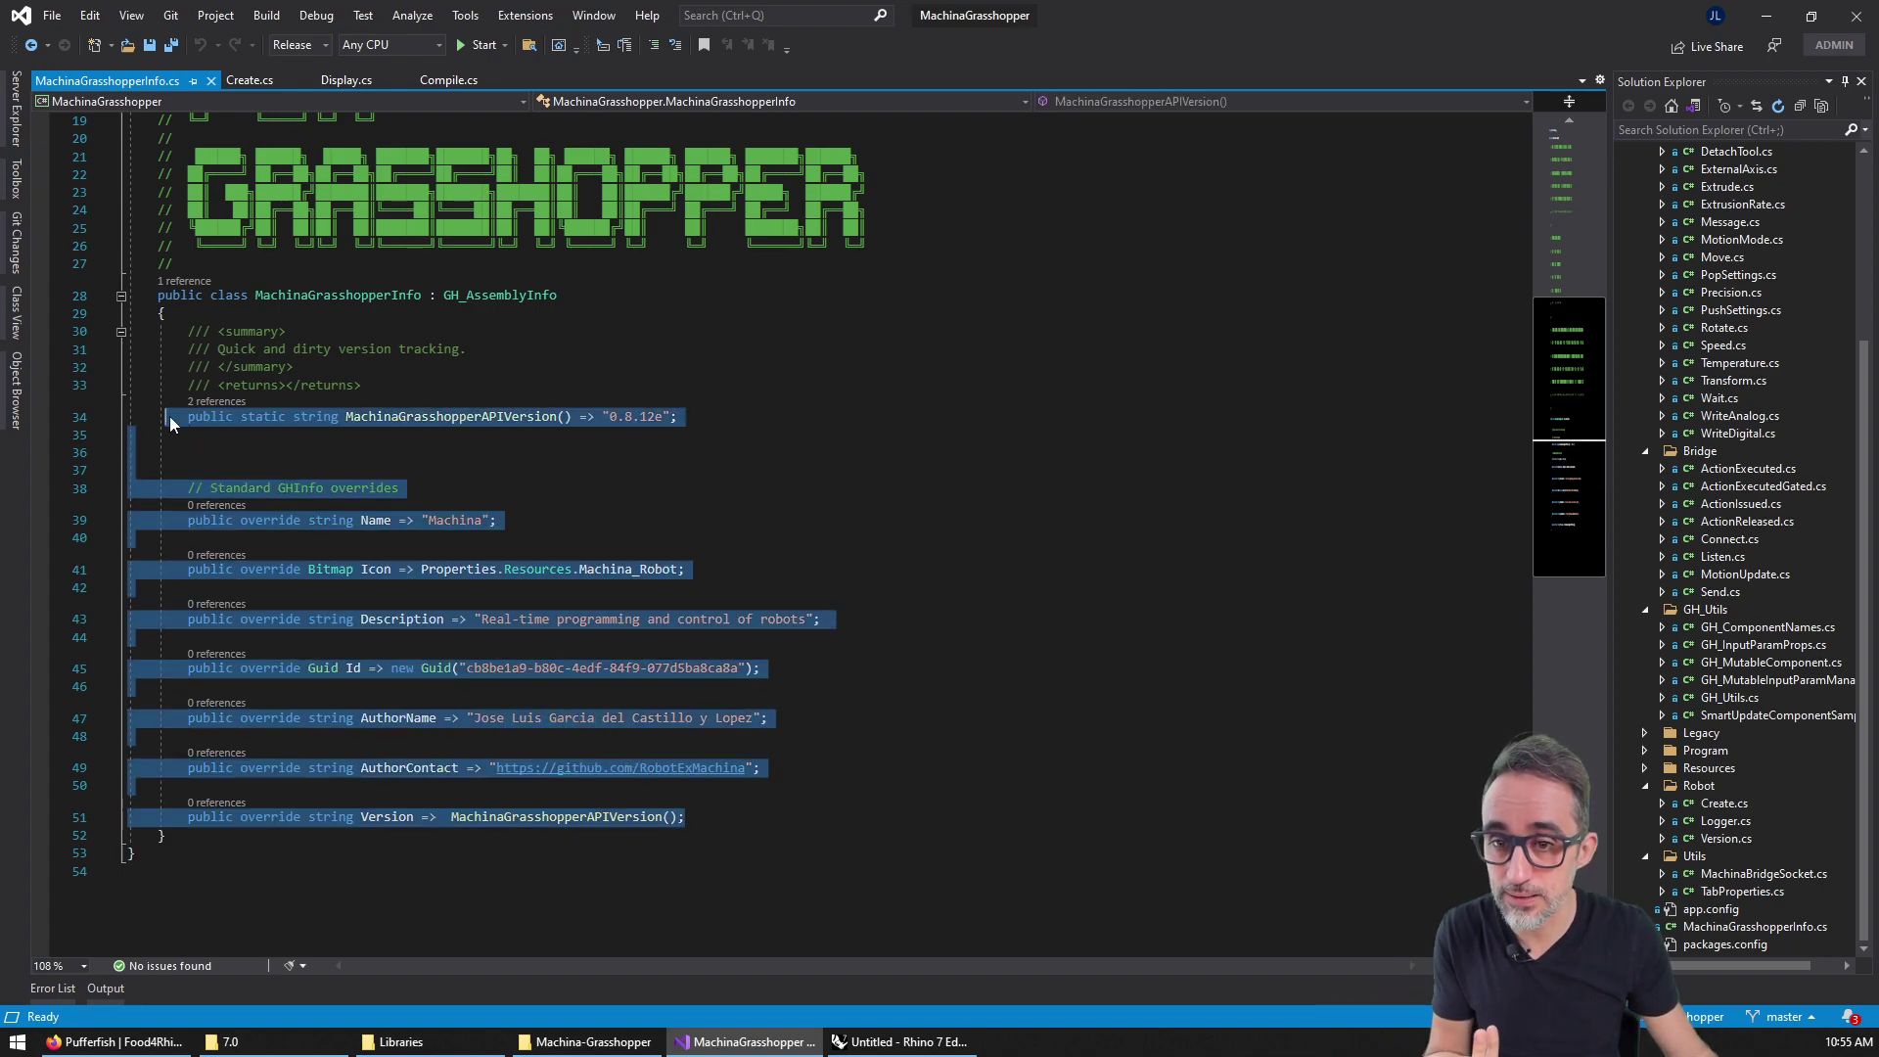
left_click(457, 476)
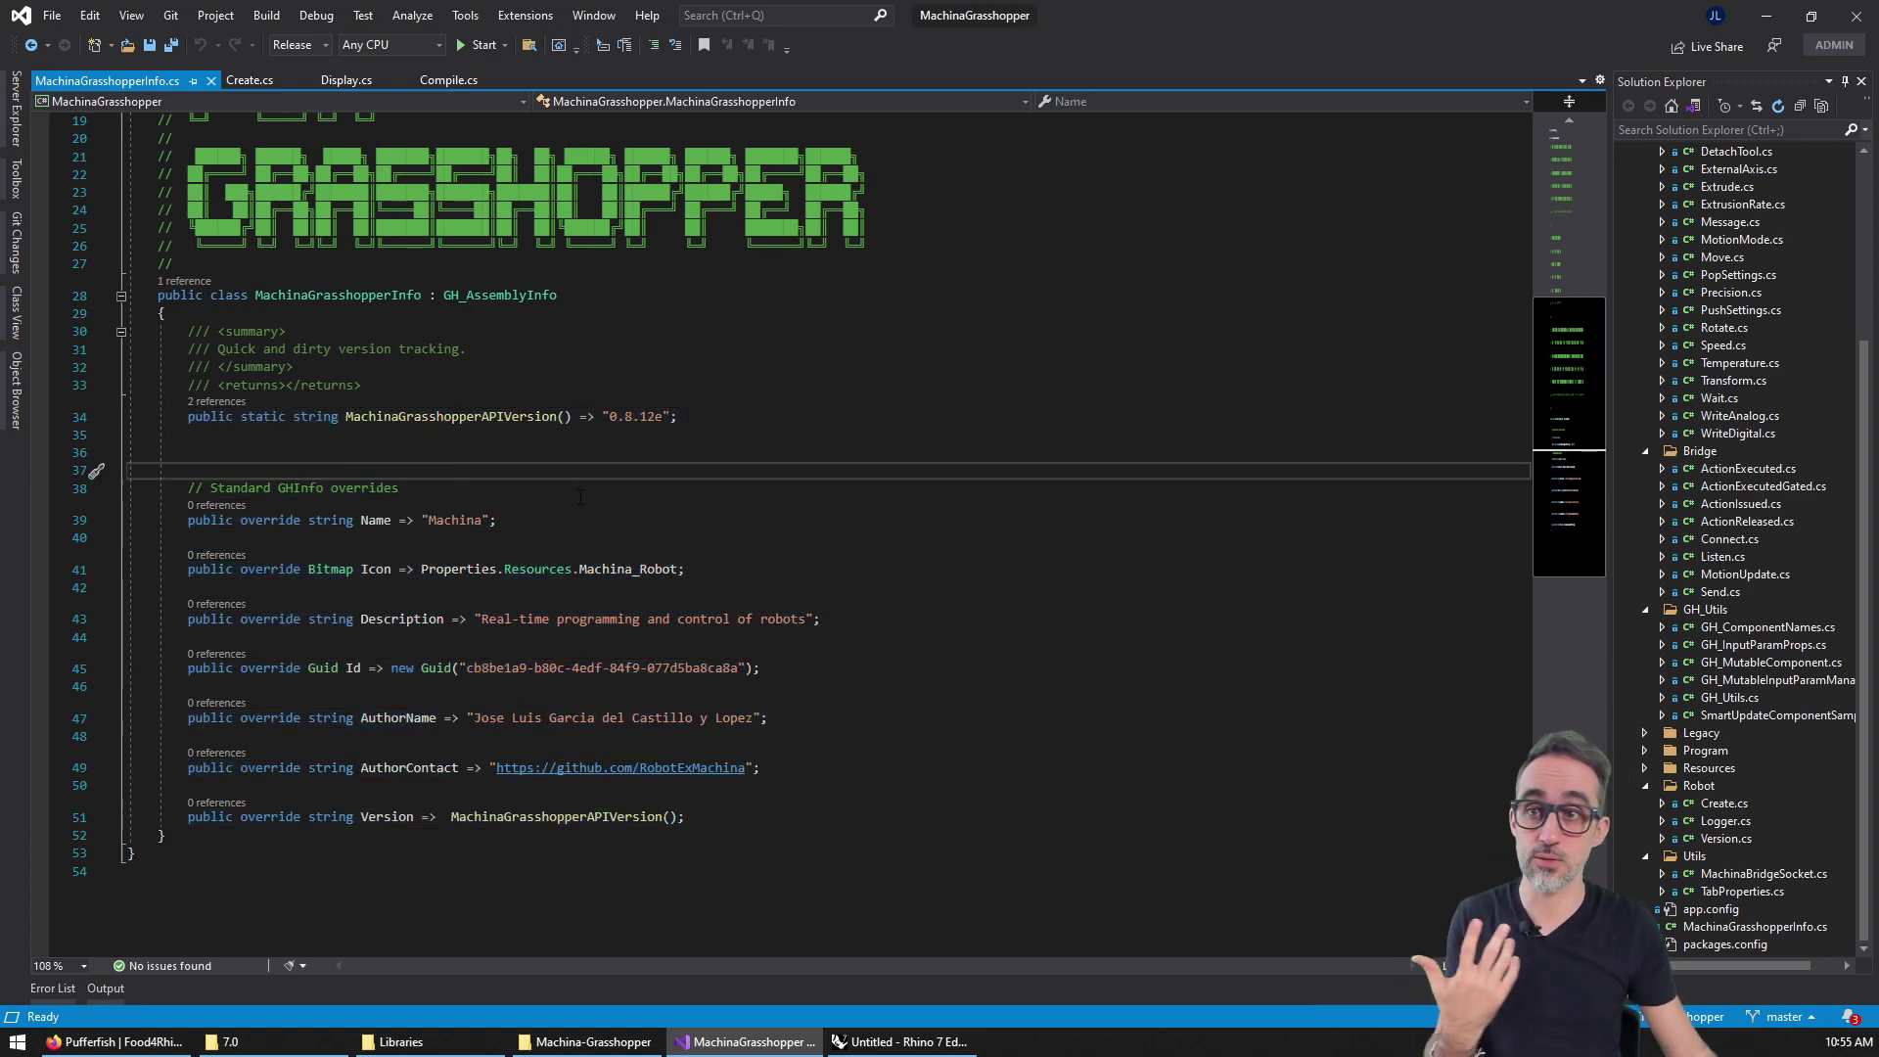
scroll(581, 501, "up", 6)
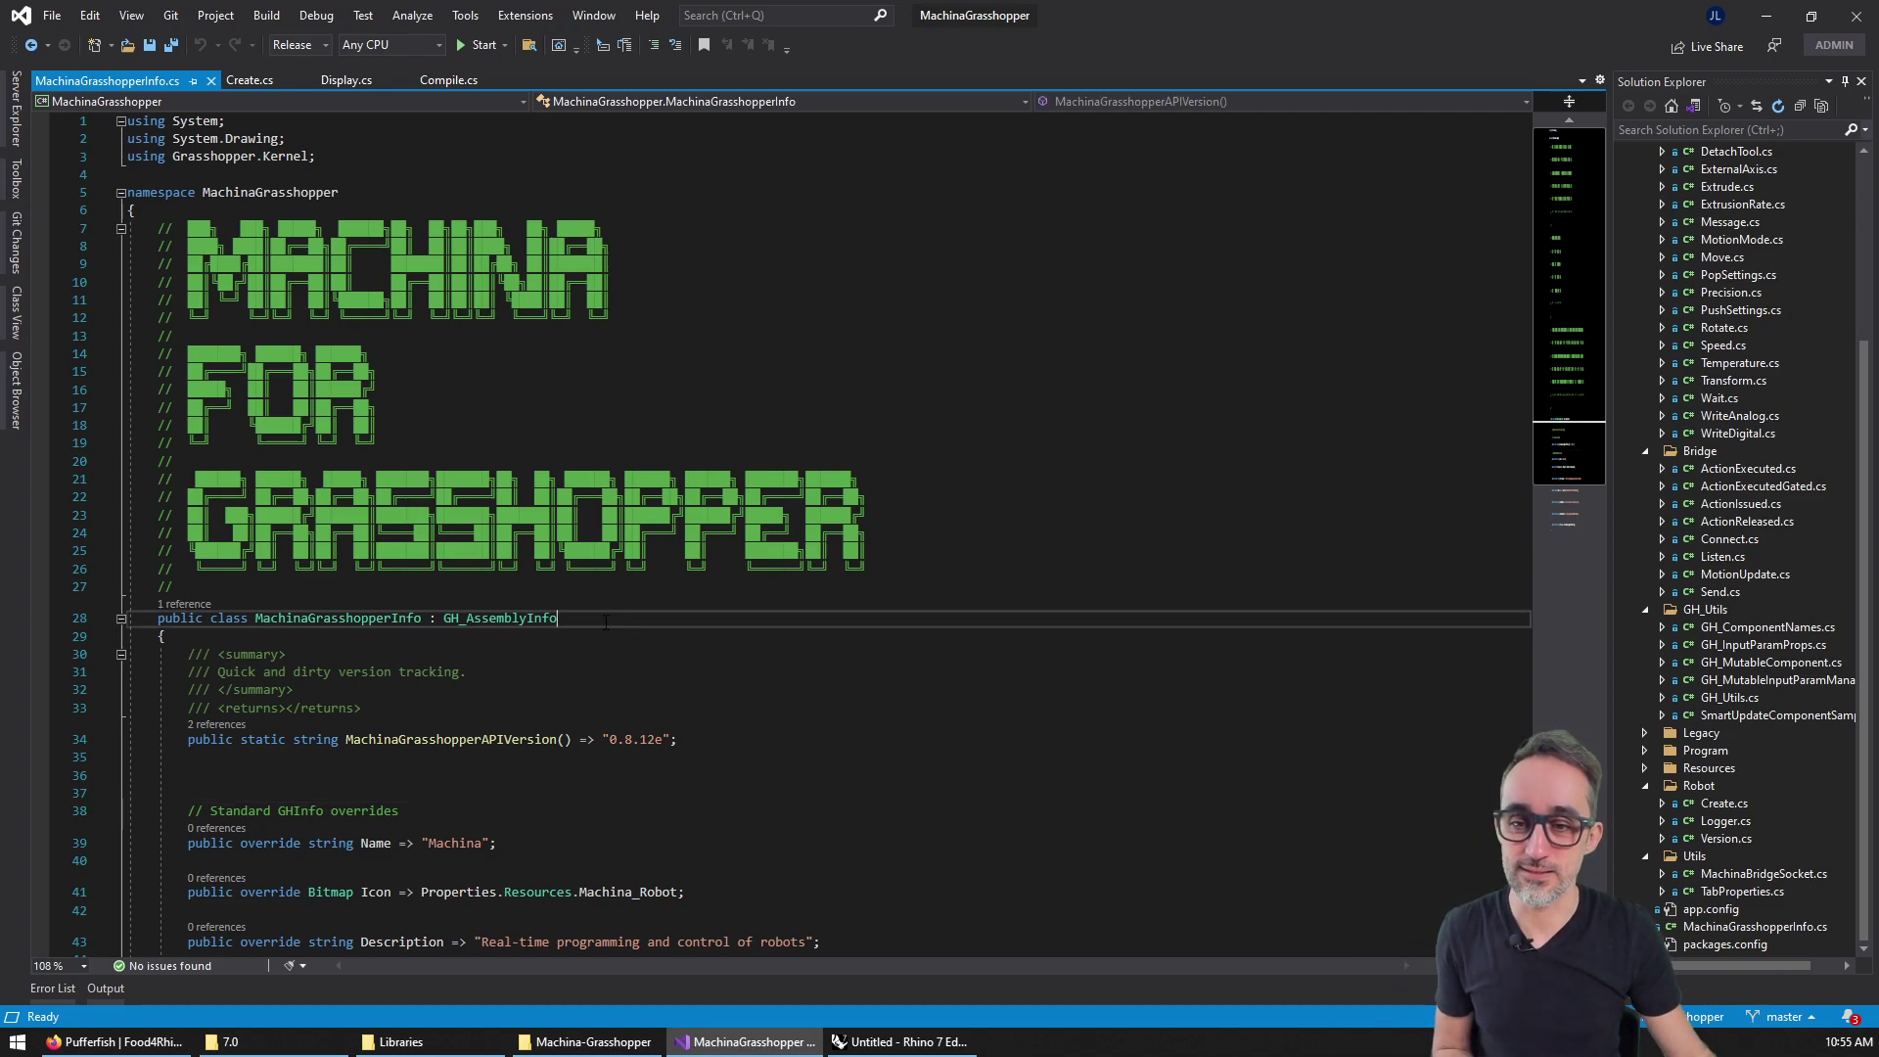
double_click(446, 617)
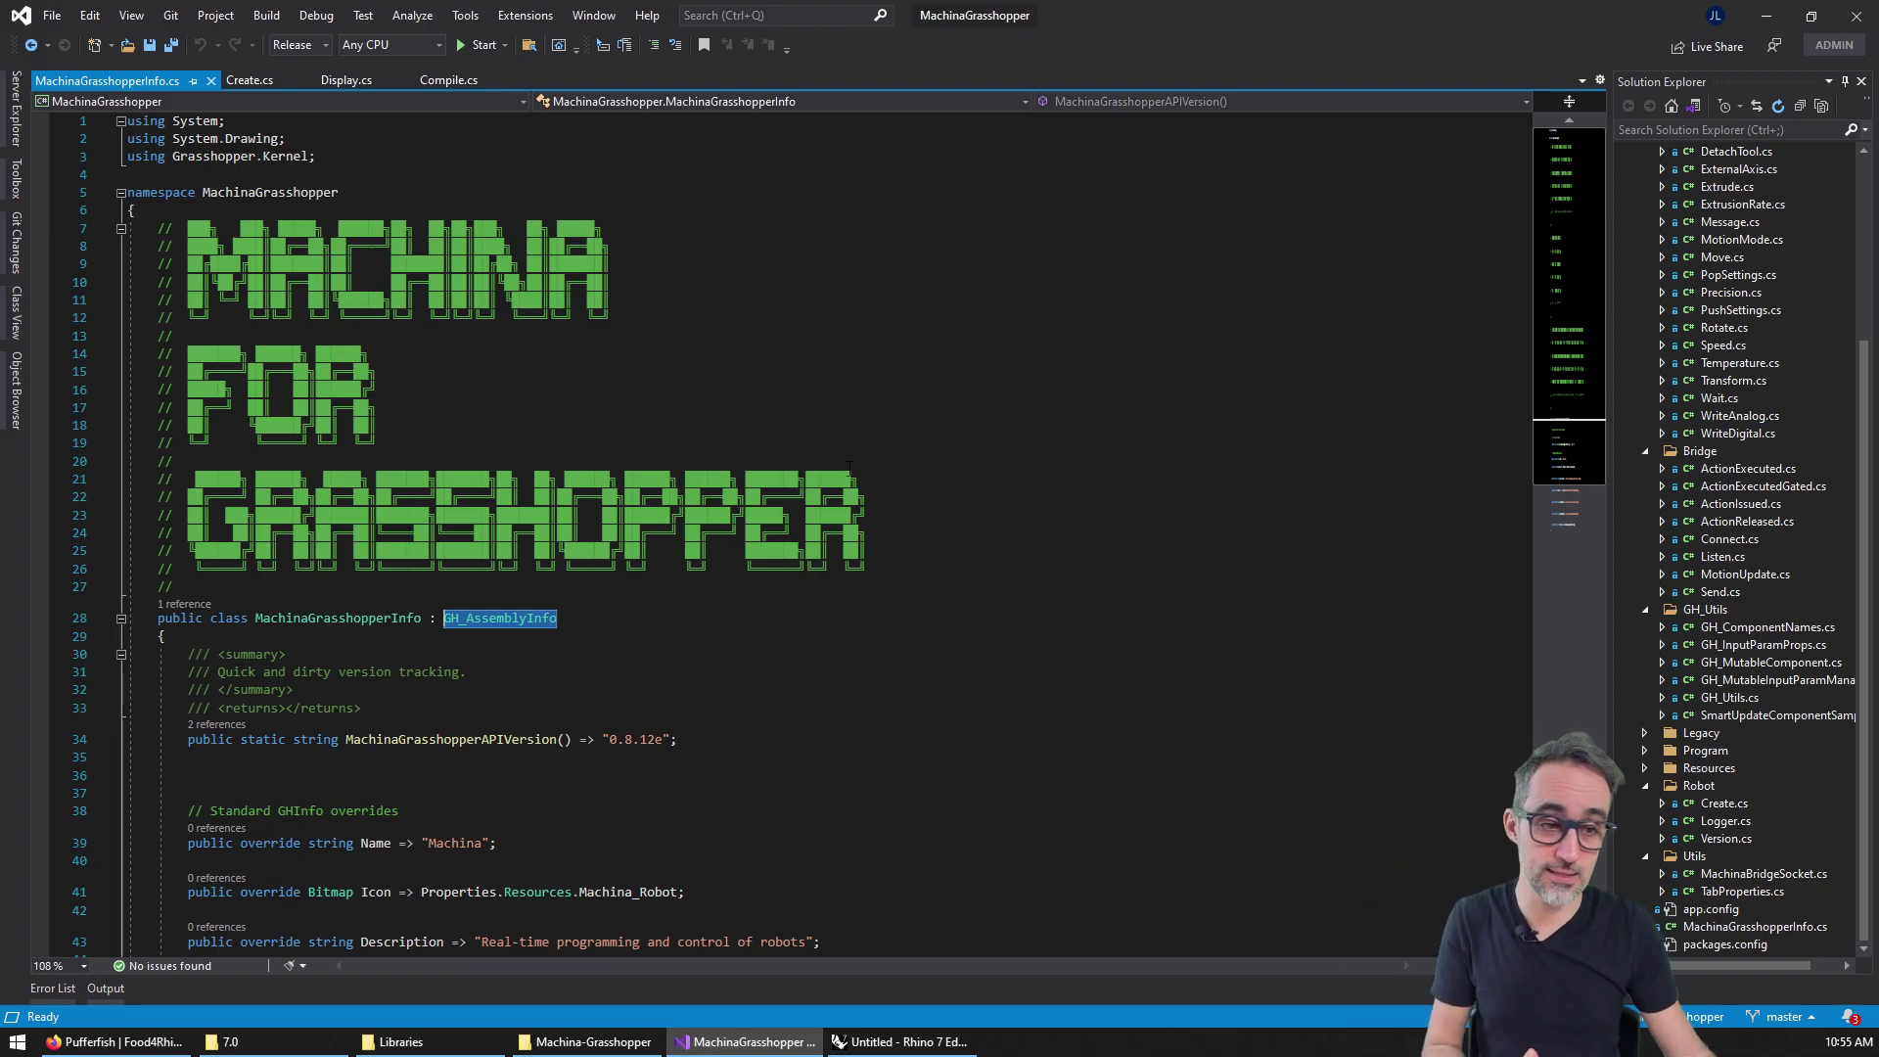
Show the Machina tab's Robot components (Robot.Create, Version, Logger) in Grasshopper, then return to Visual Studio.
left_click(112, 1041)
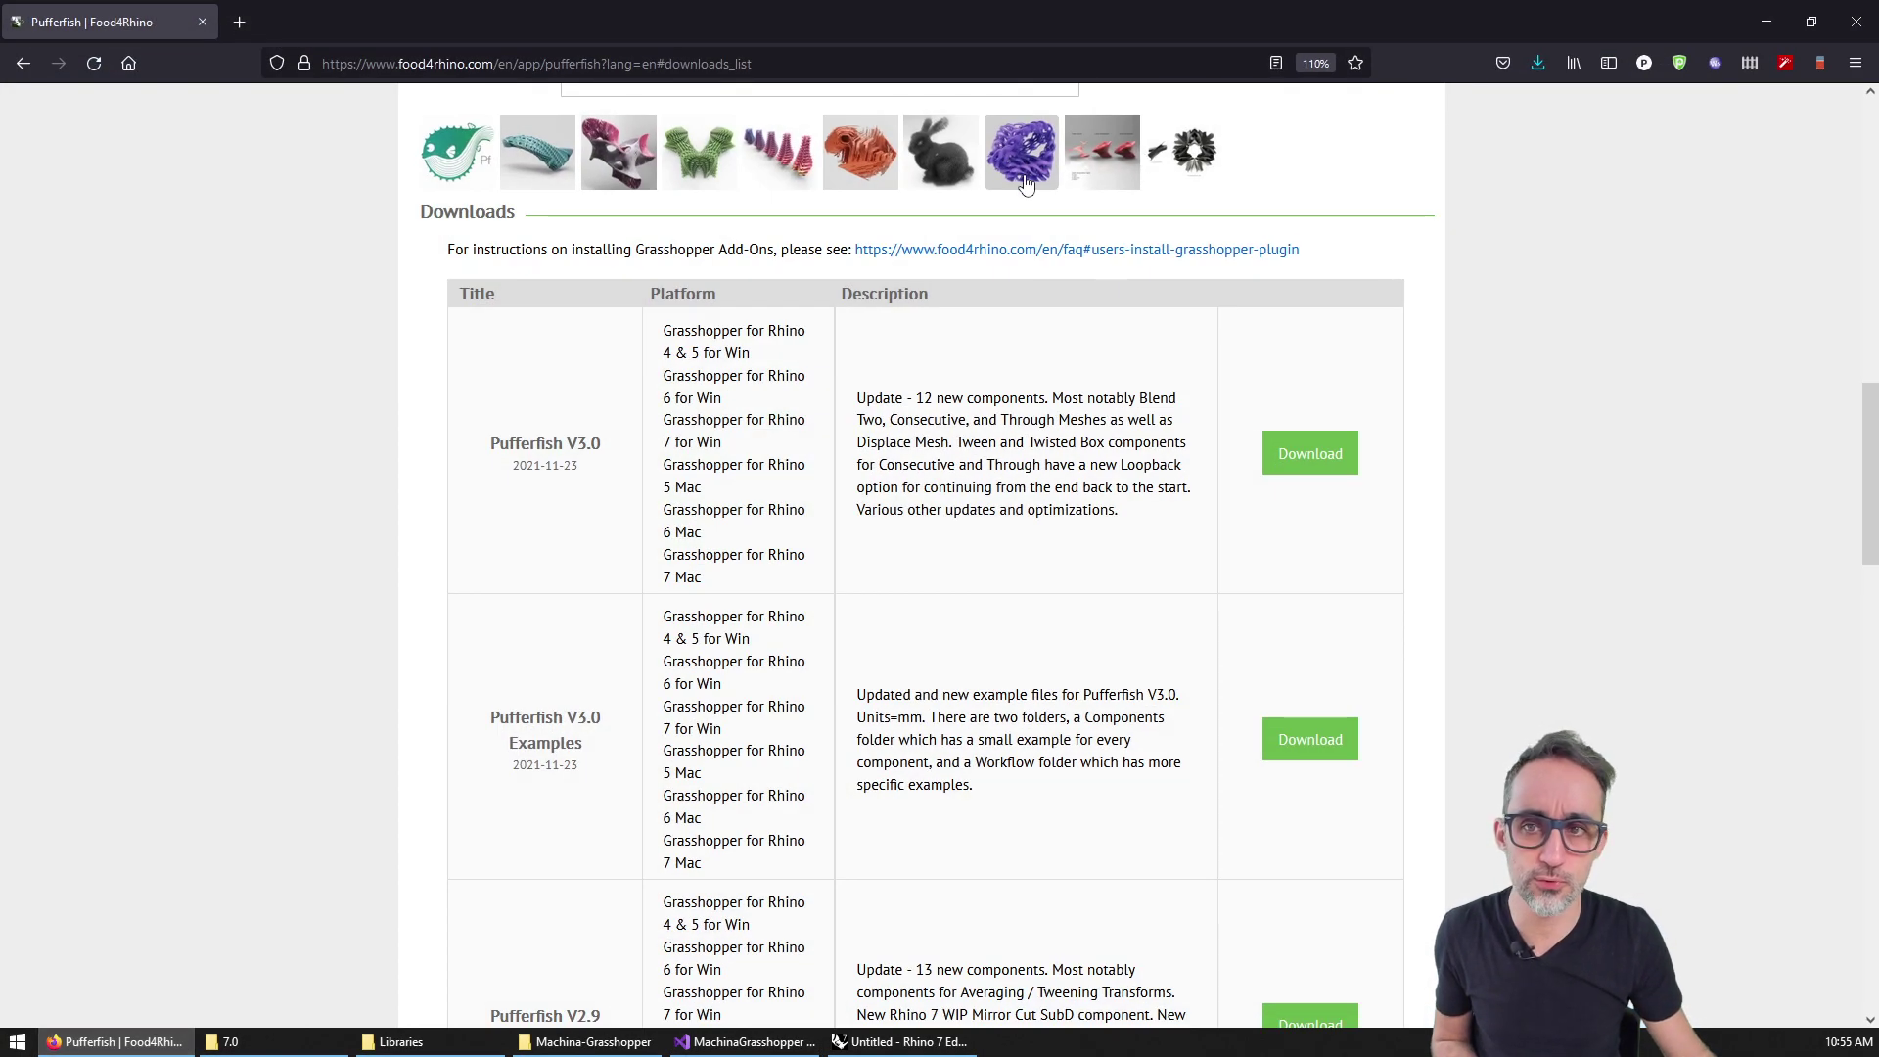
left_click(898, 1041)
left_click(1239, 68)
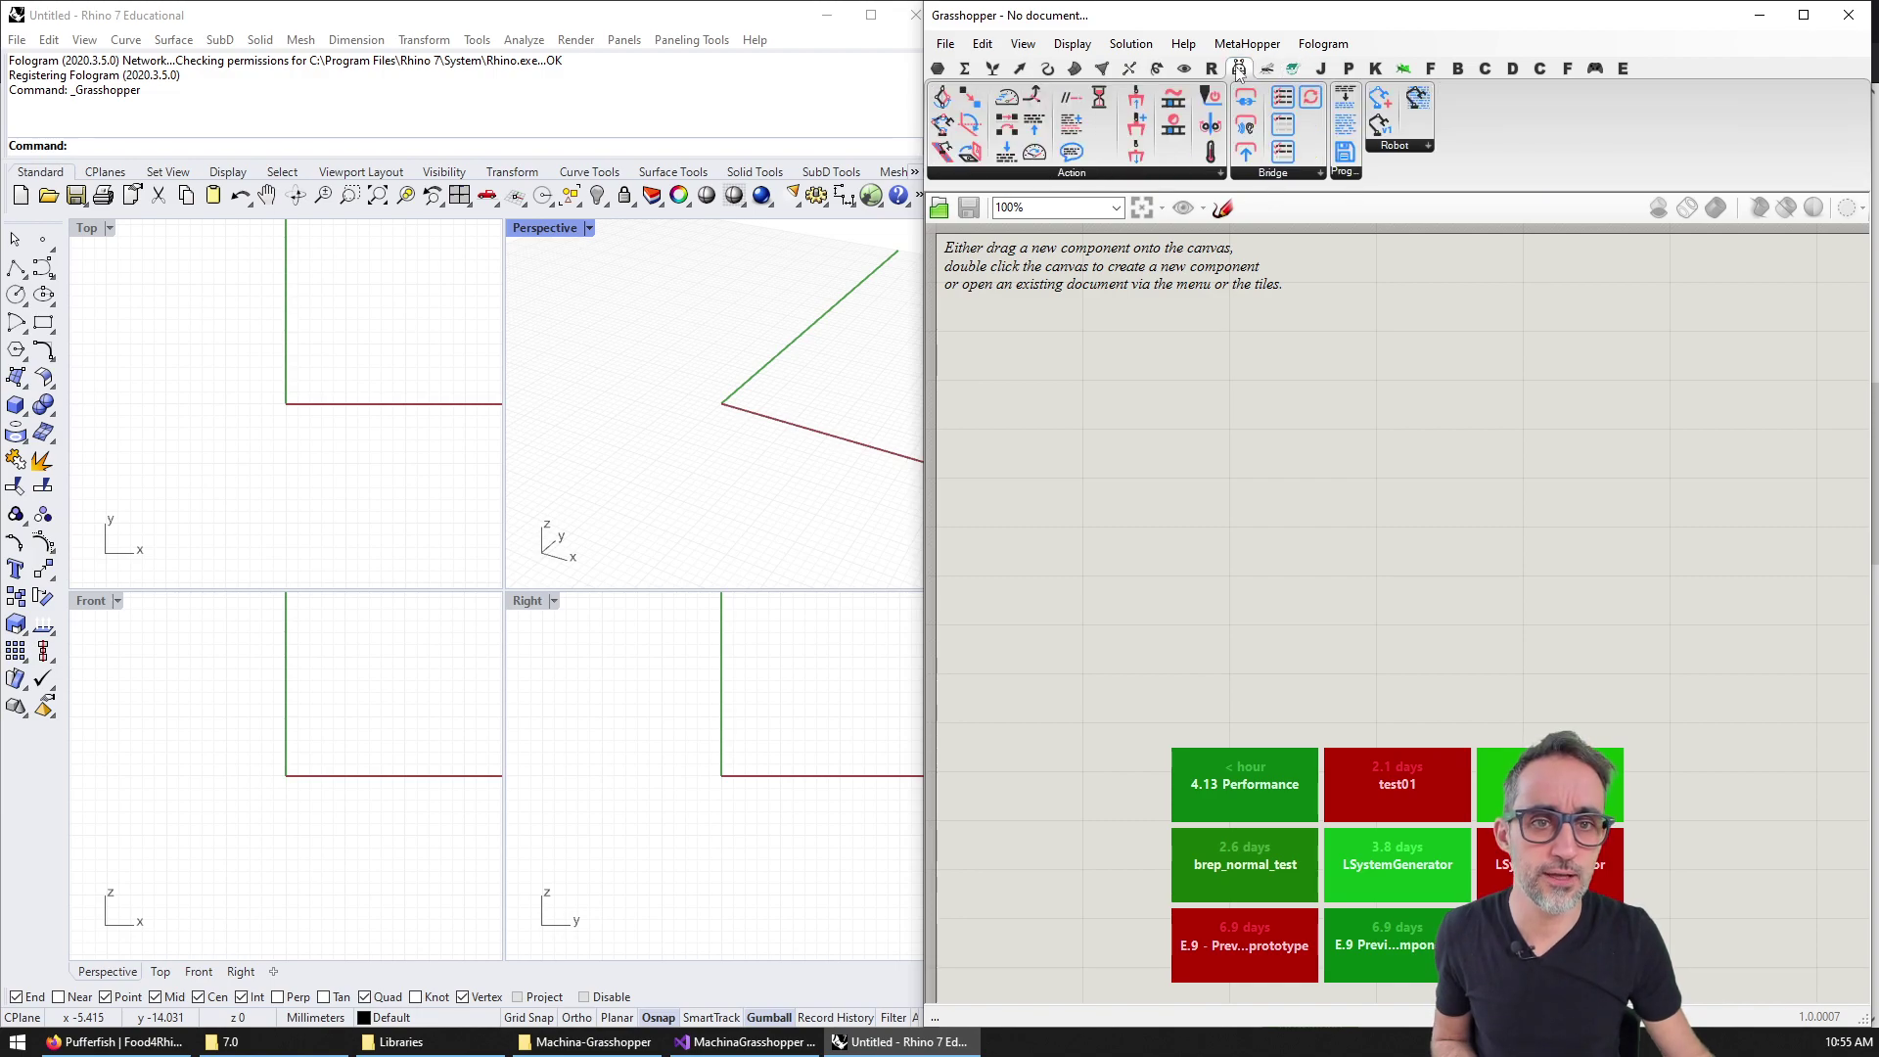
left_click(1397, 147)
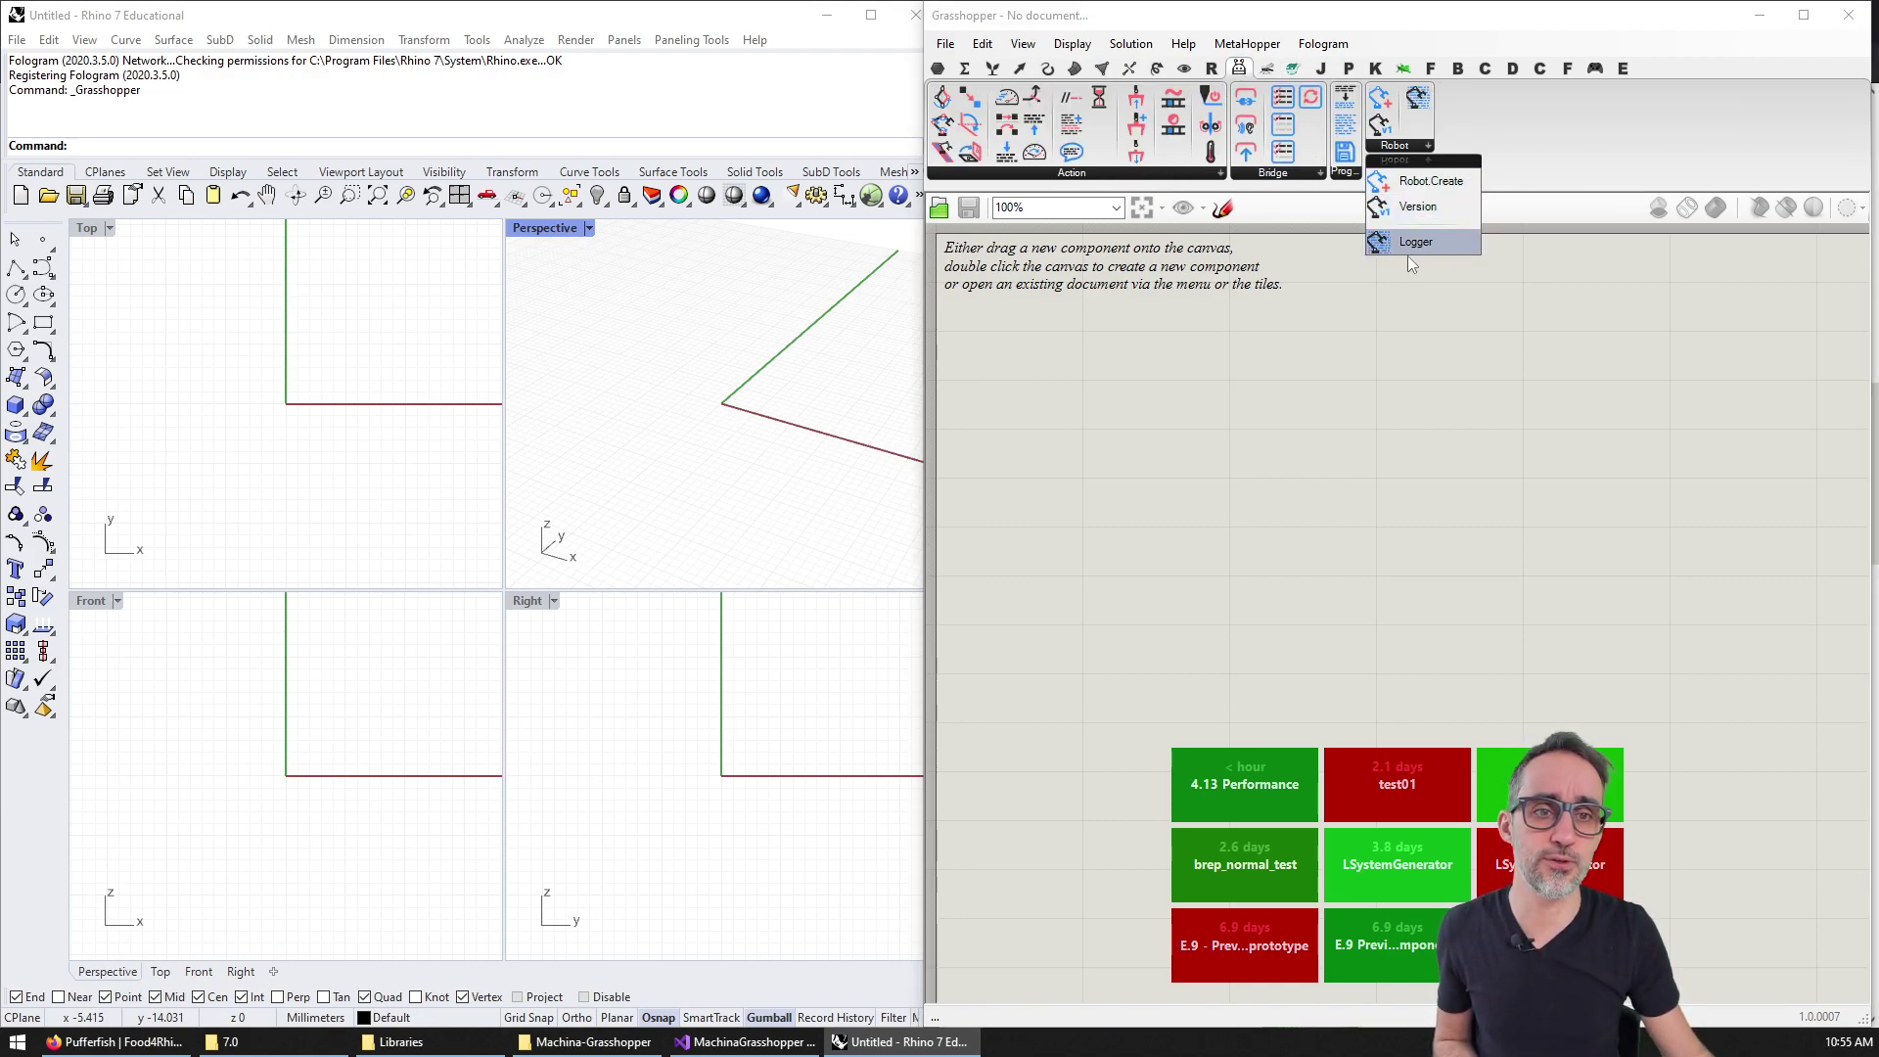
left_click(749, 1041)
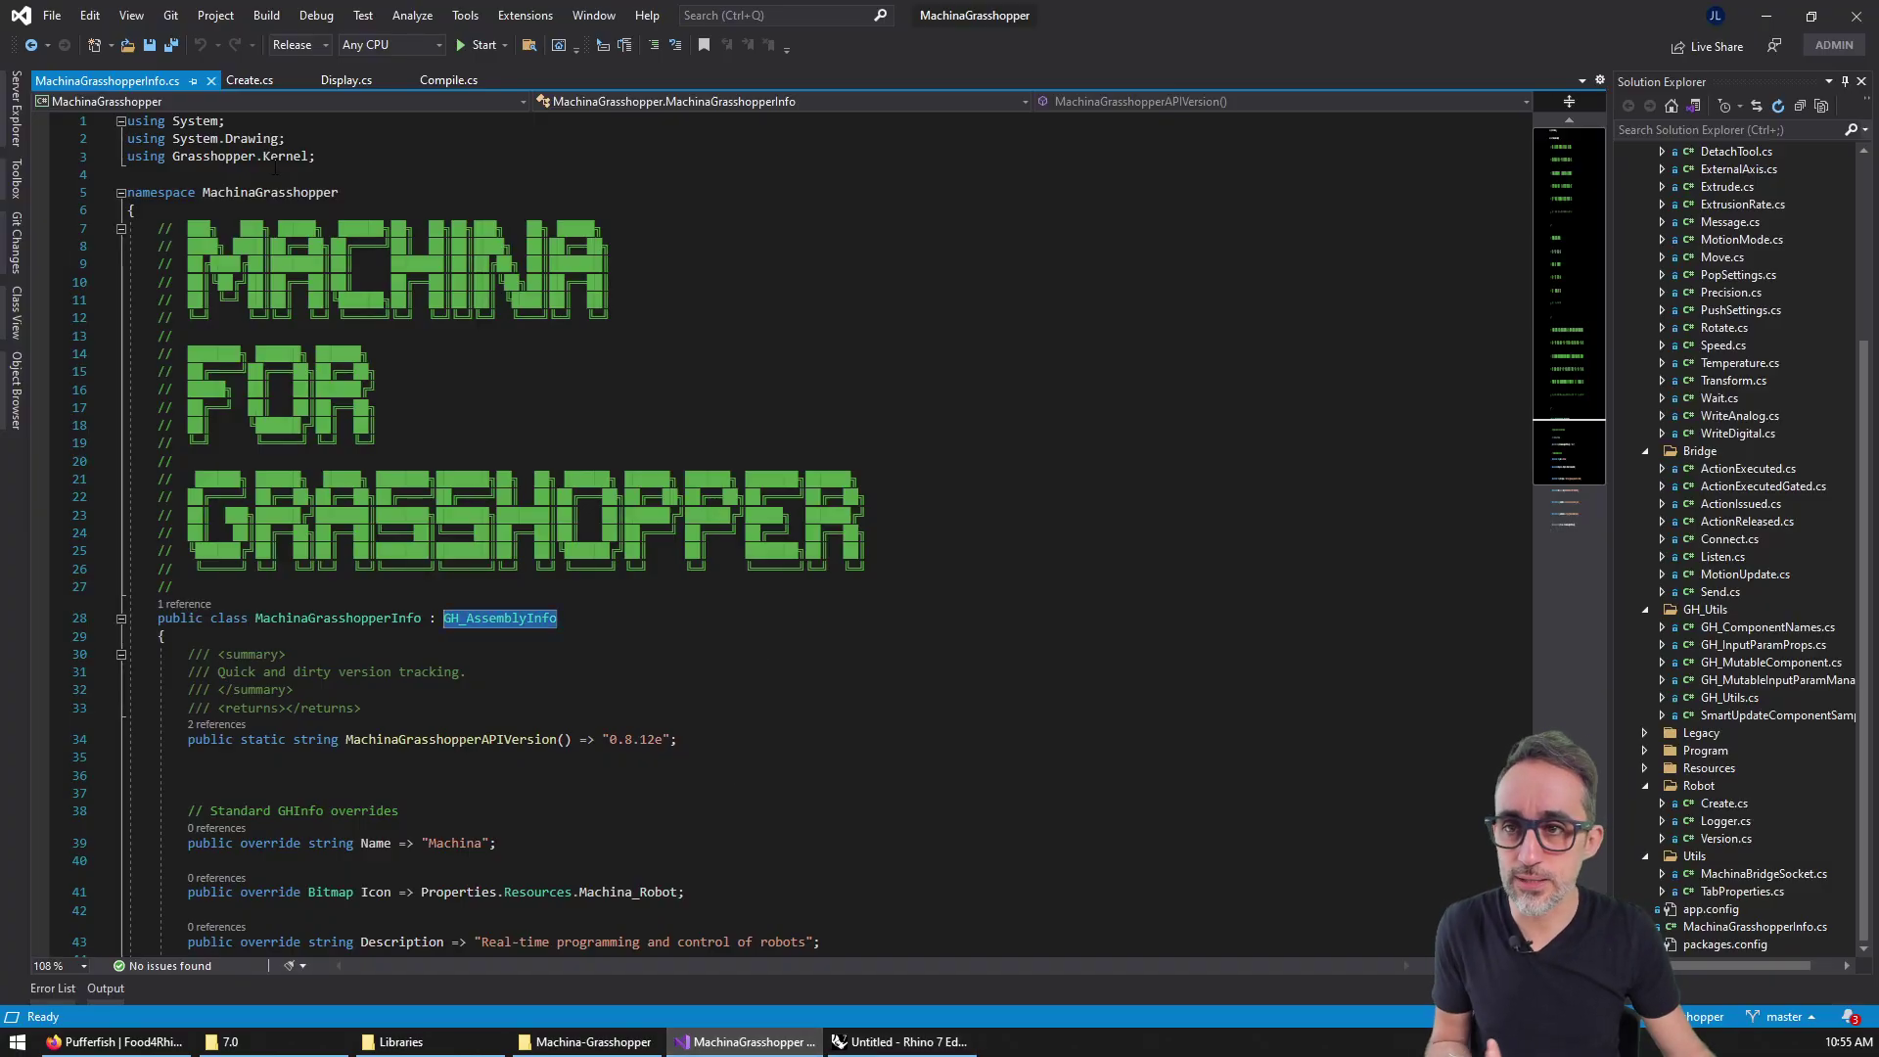
Open Create.cs and highlight the GH_Component base class of RobotCreate.
left_click(250, 81)
scroll(500, 391, "down", 3)
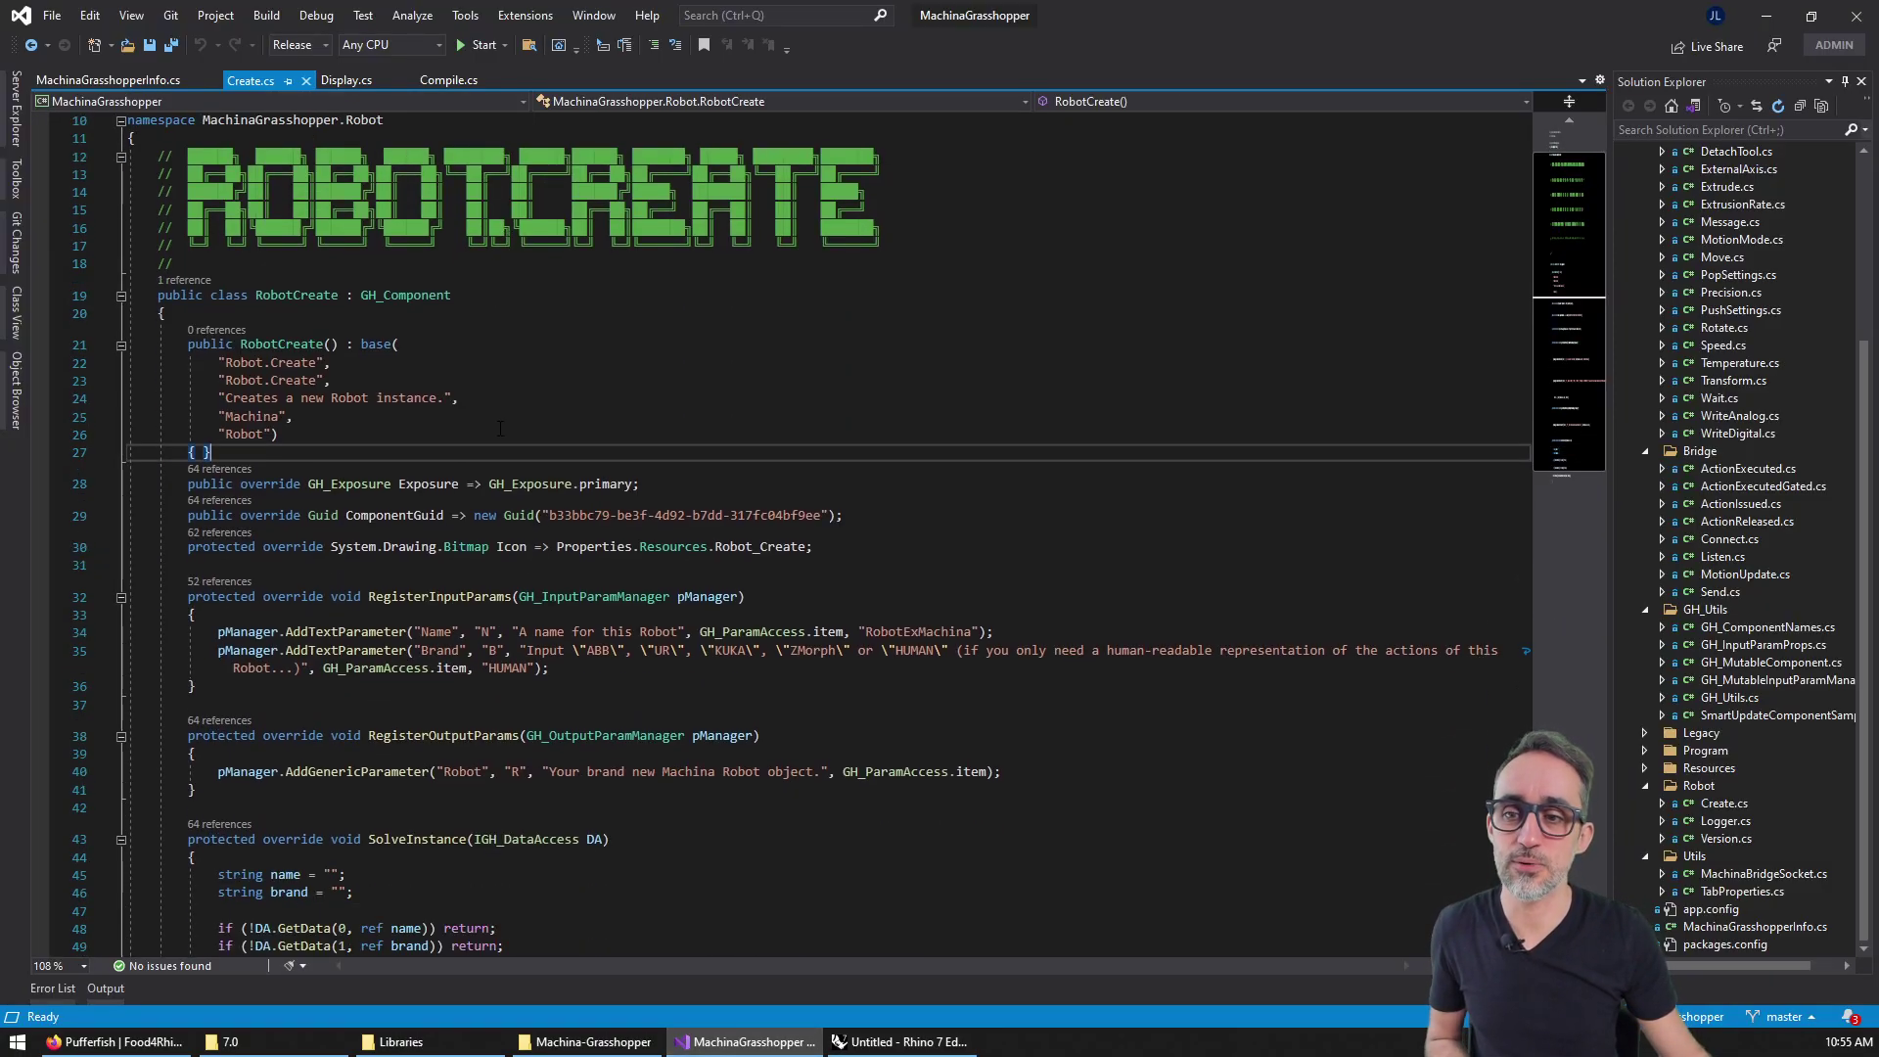
scroll(411, 294, "up", 3)
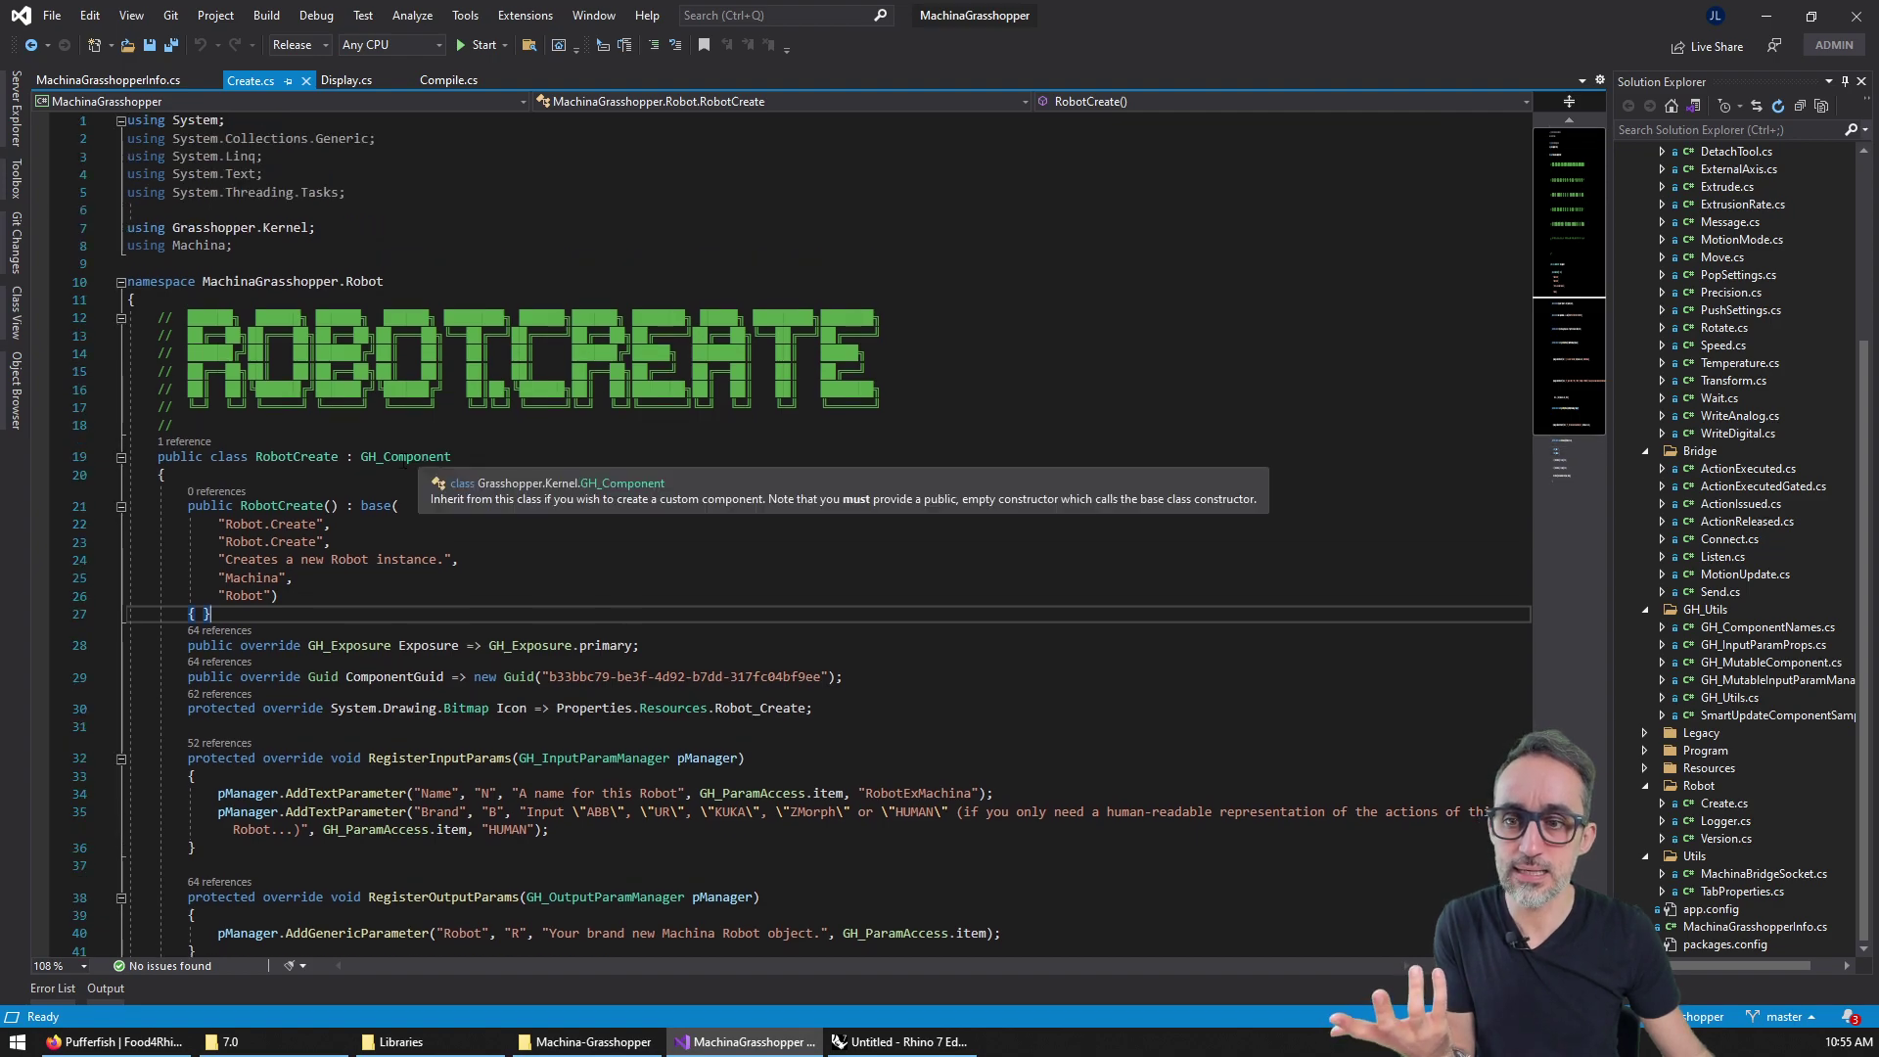
double_click(406, 456)
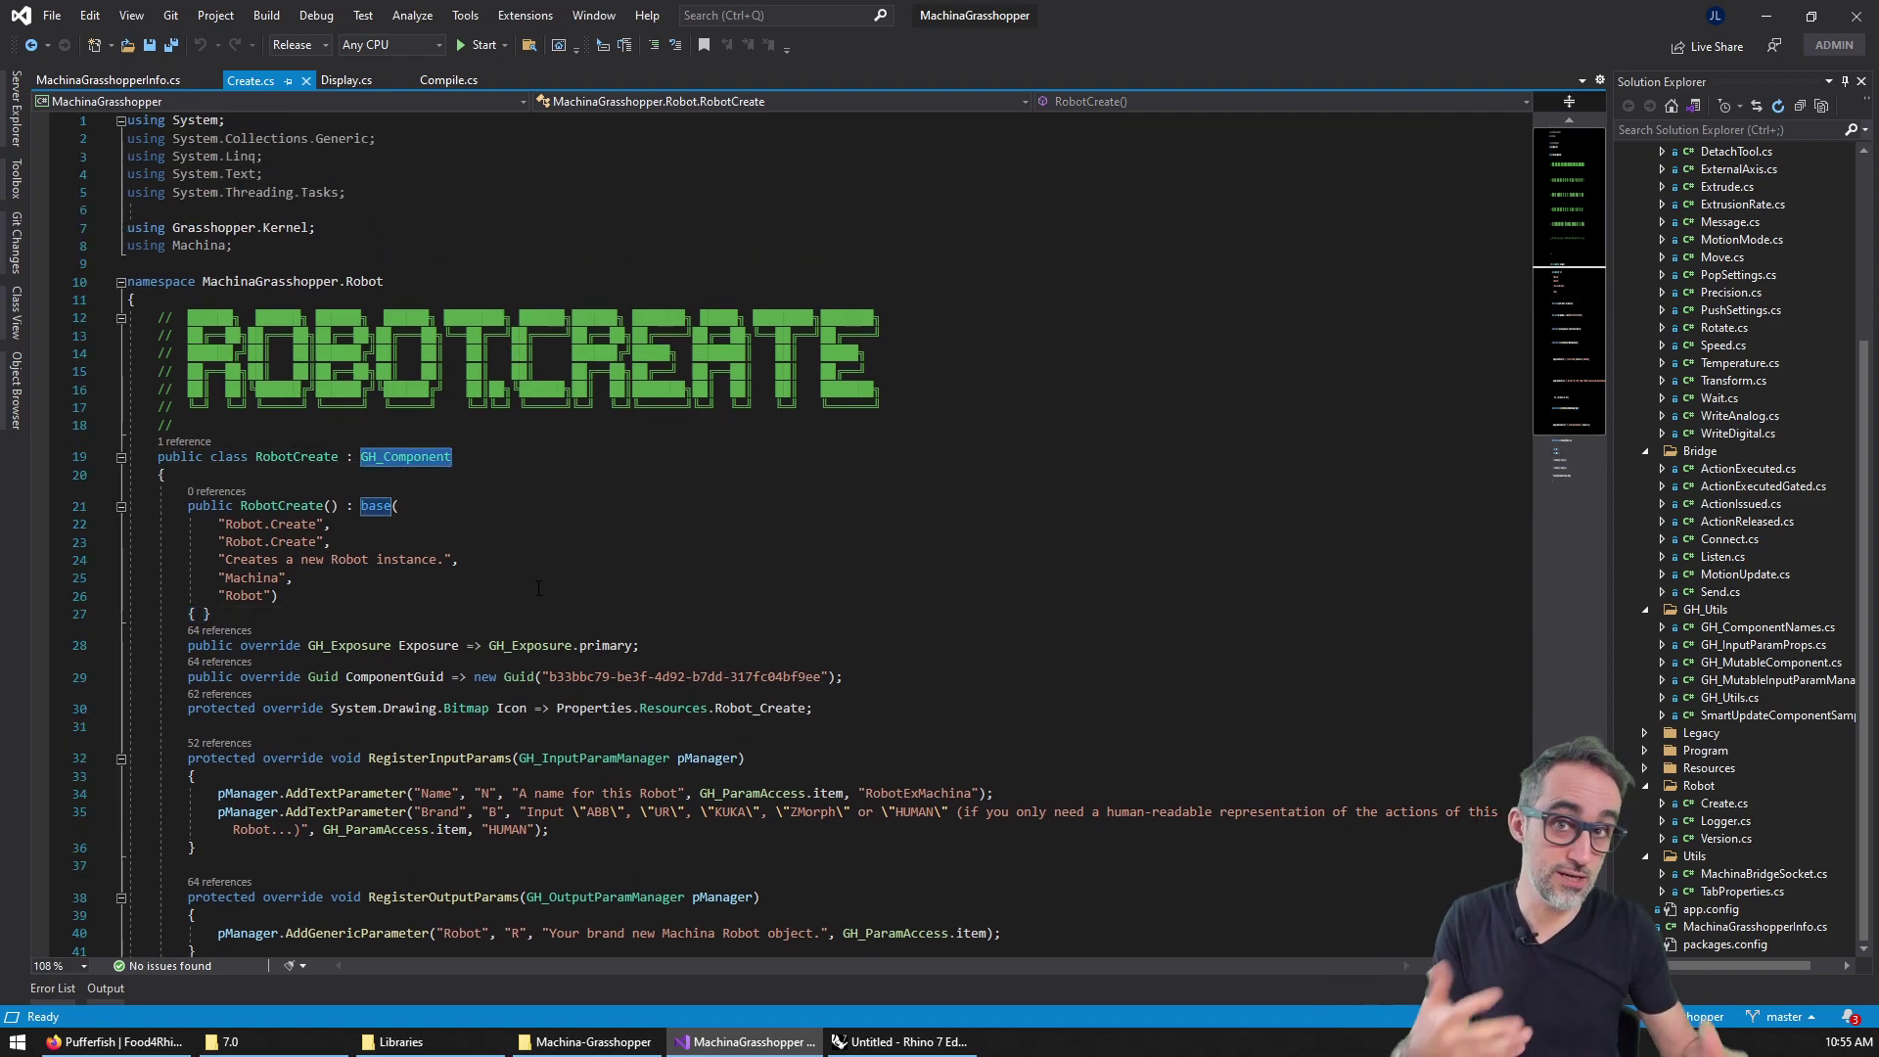
Select the constructor and parameter registration code, then review SolveInstance calling Machina.Robot.Create(name, brand).
scroll(509, 587, "down", 2)
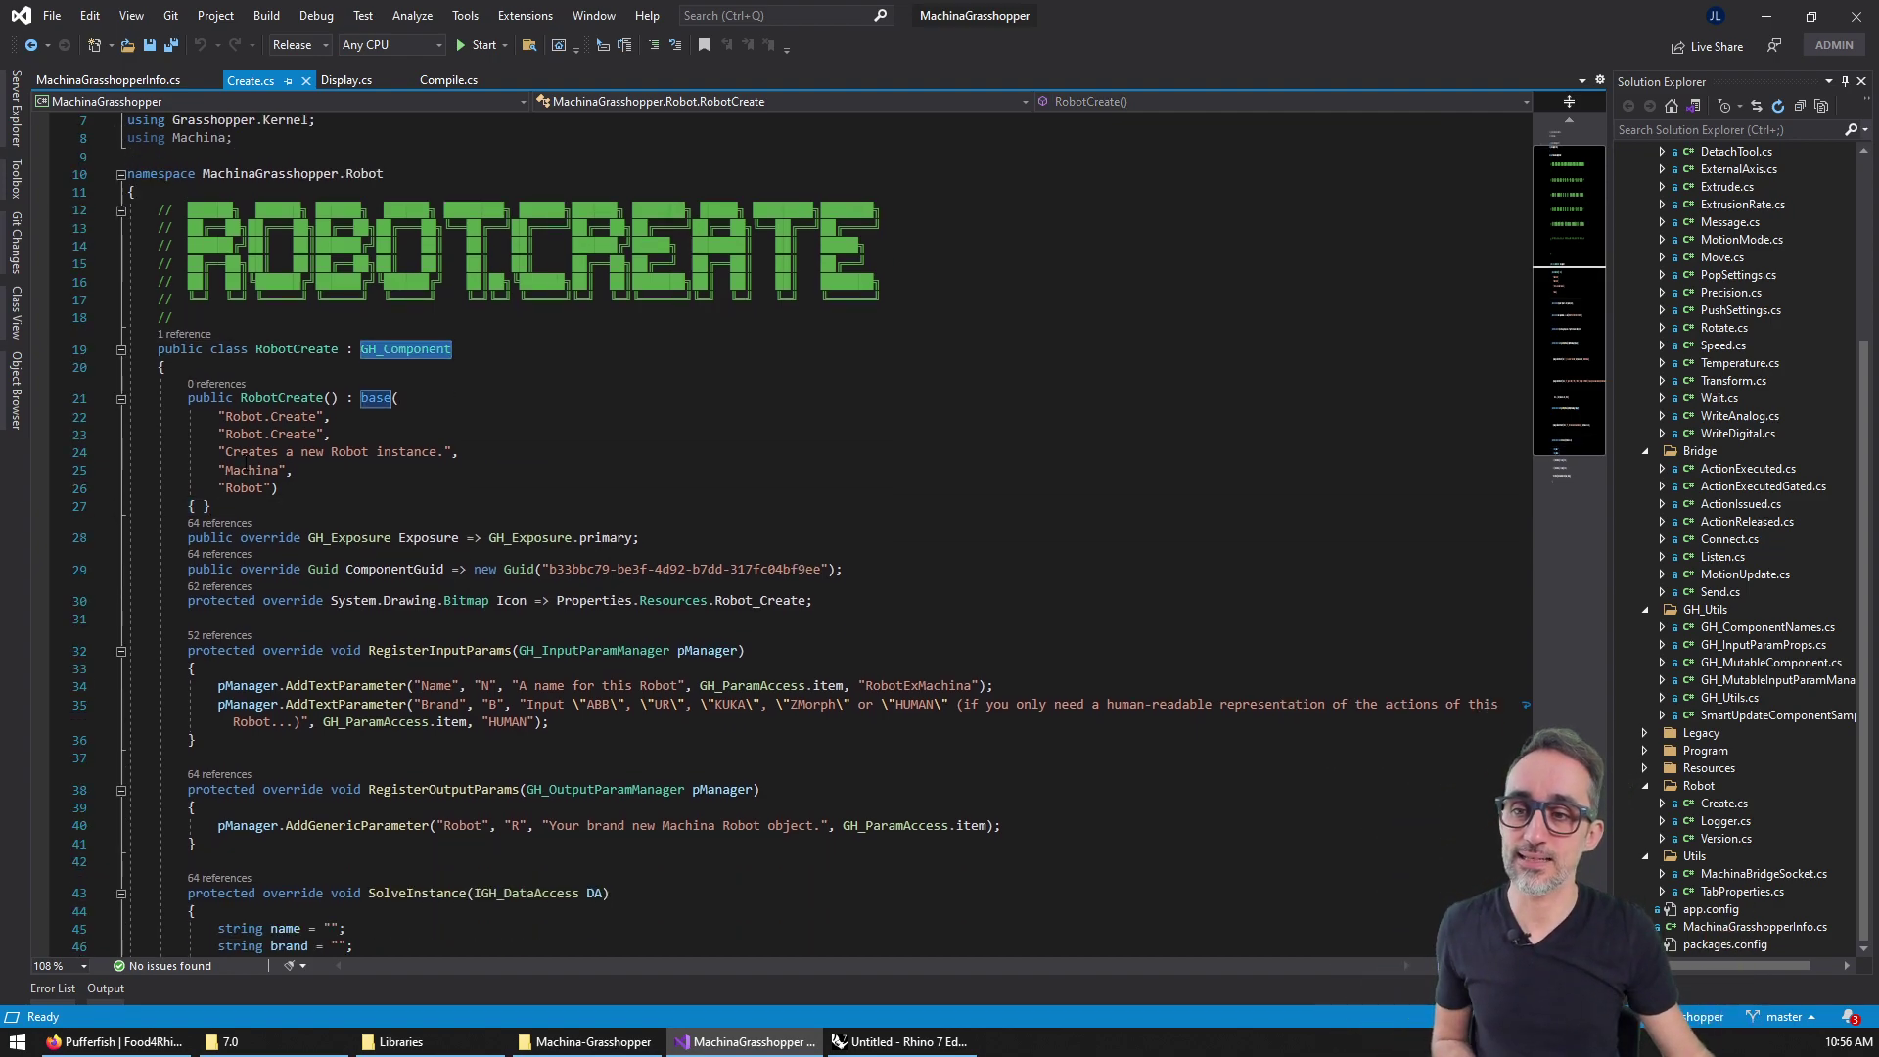
left_click_drag(188, 397, 242, 825)
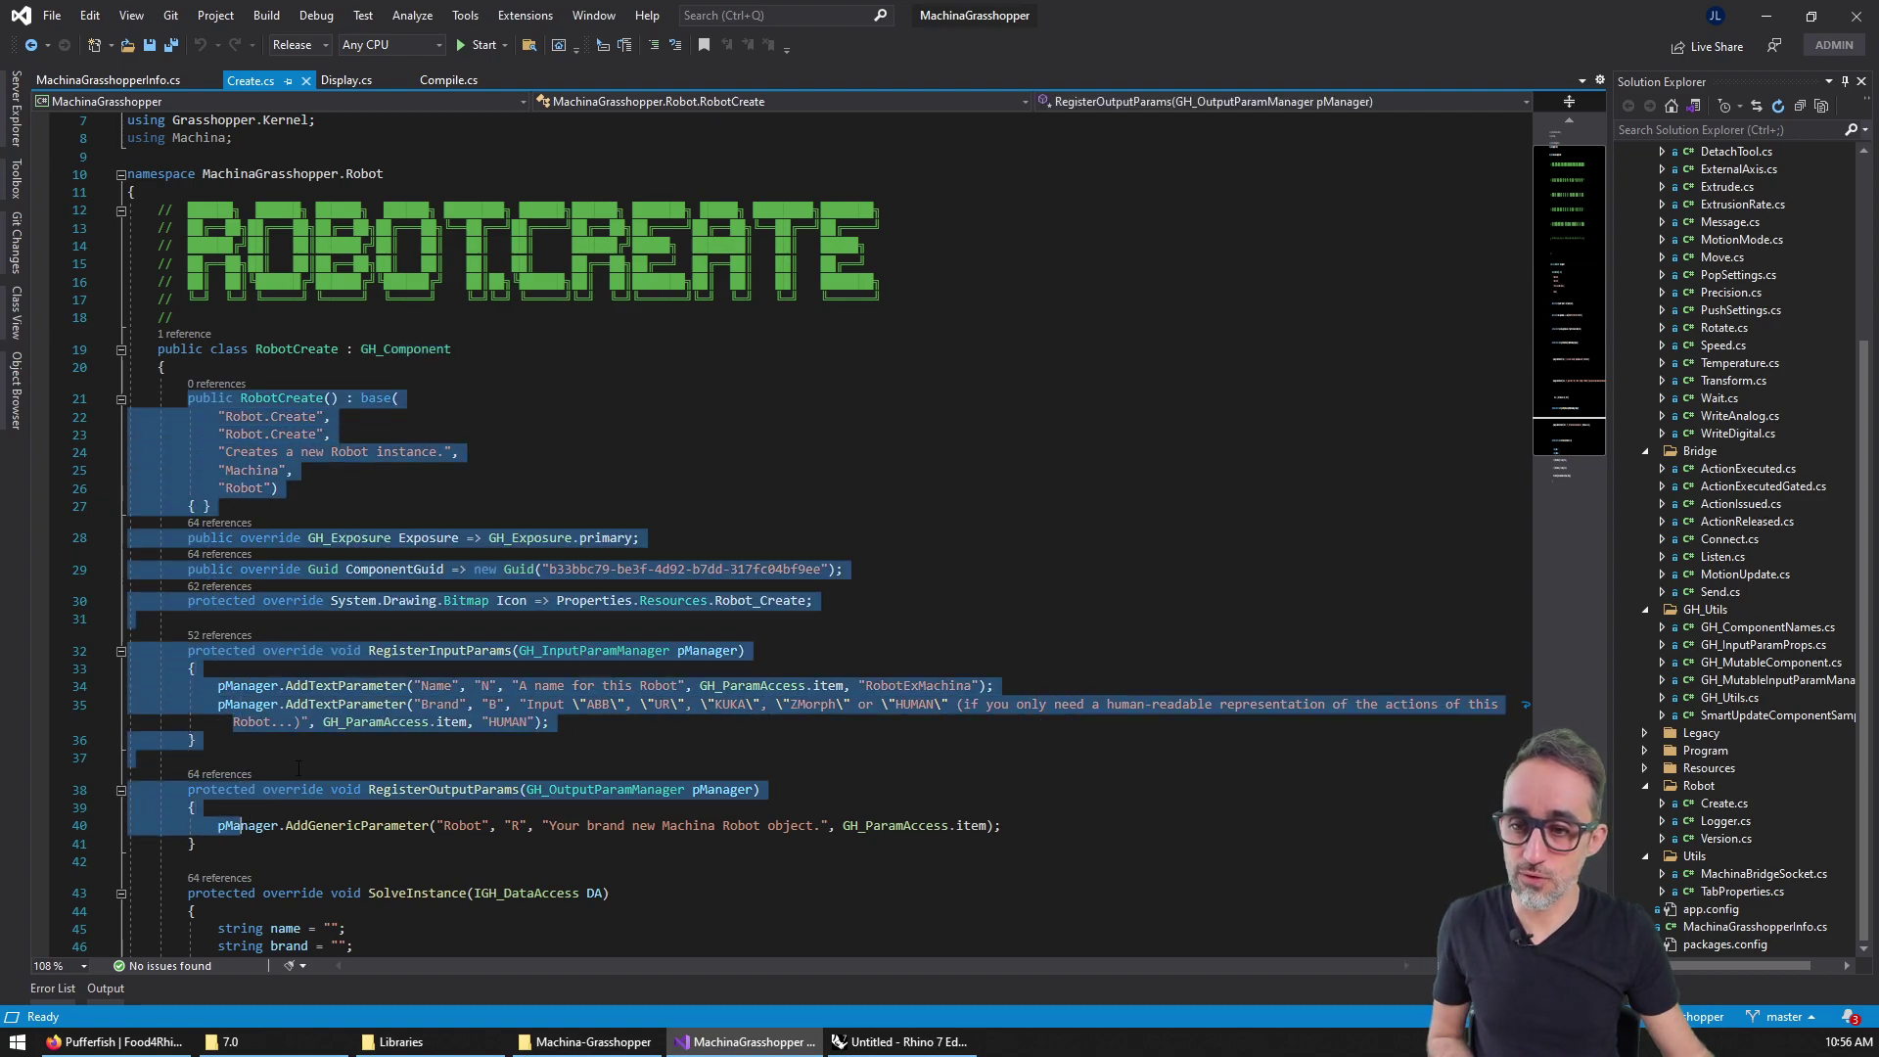
scroll(298, 768, "down", 4)
left_click(460, 646)
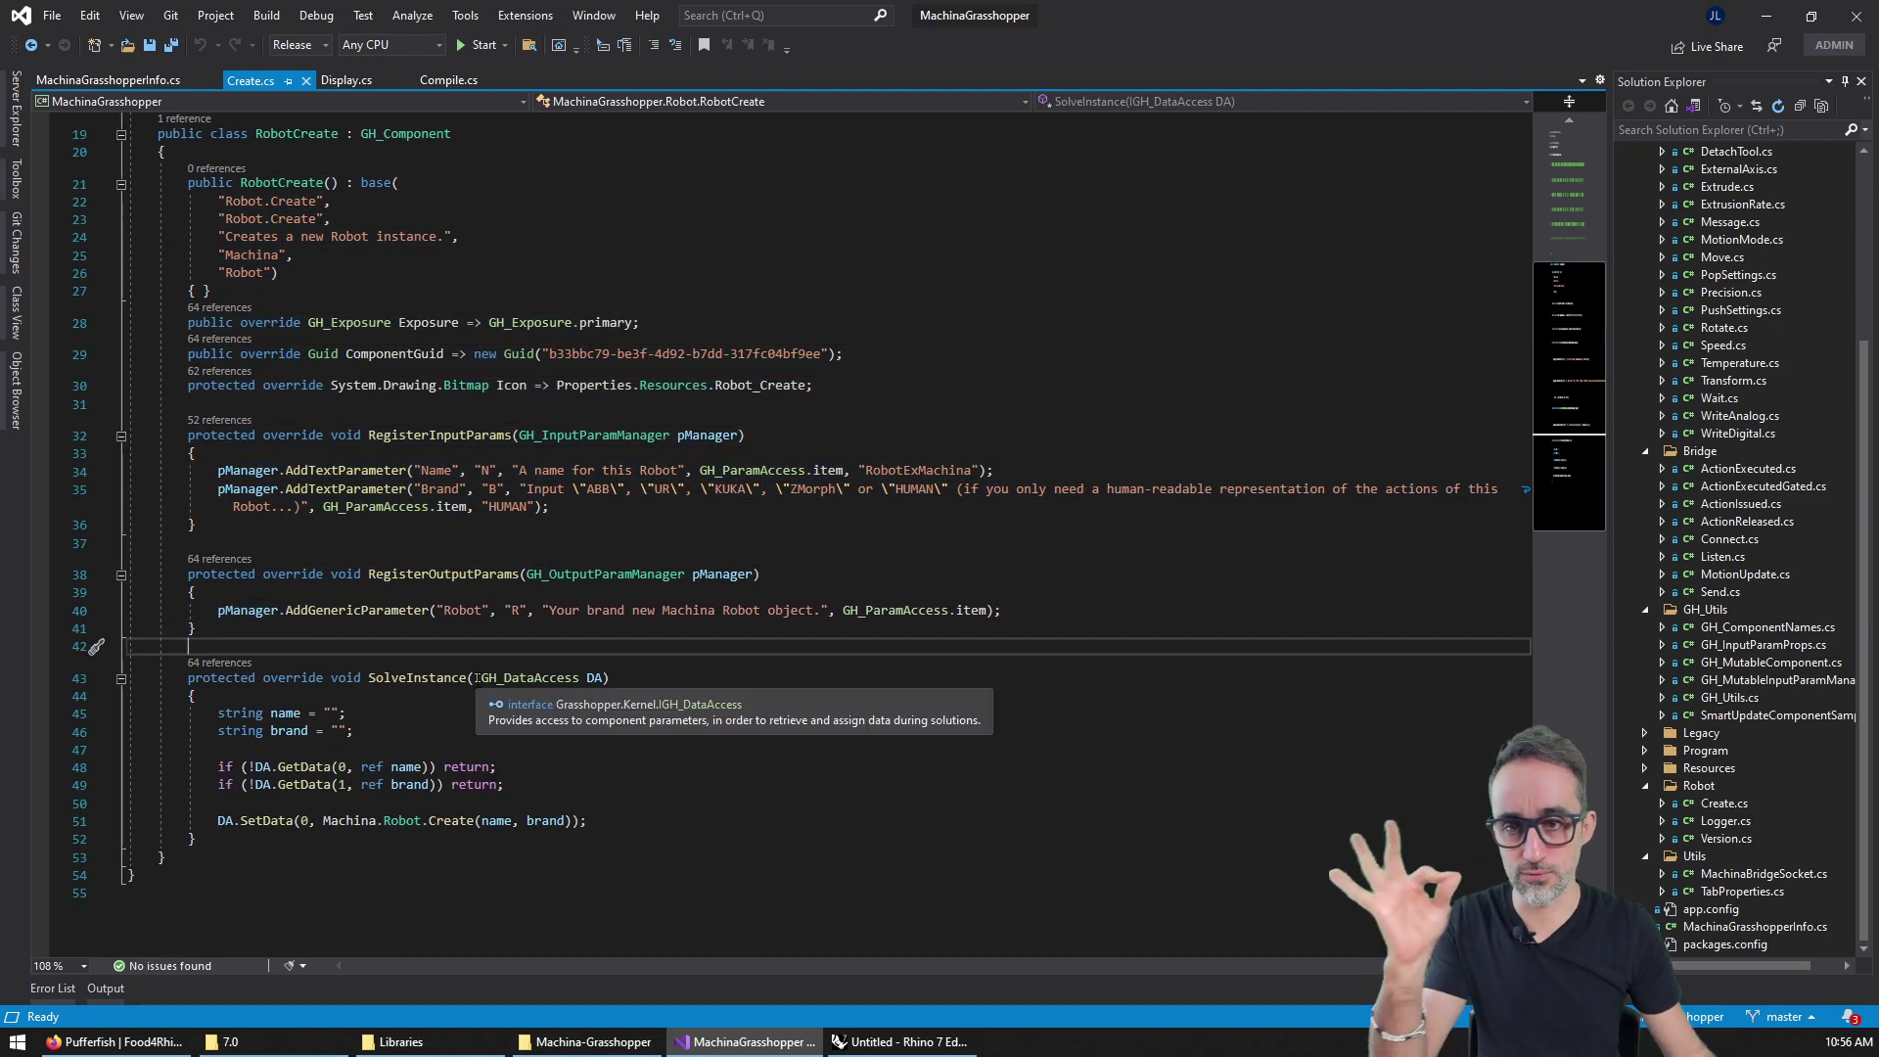
scroll(477, 677, "up", 1)
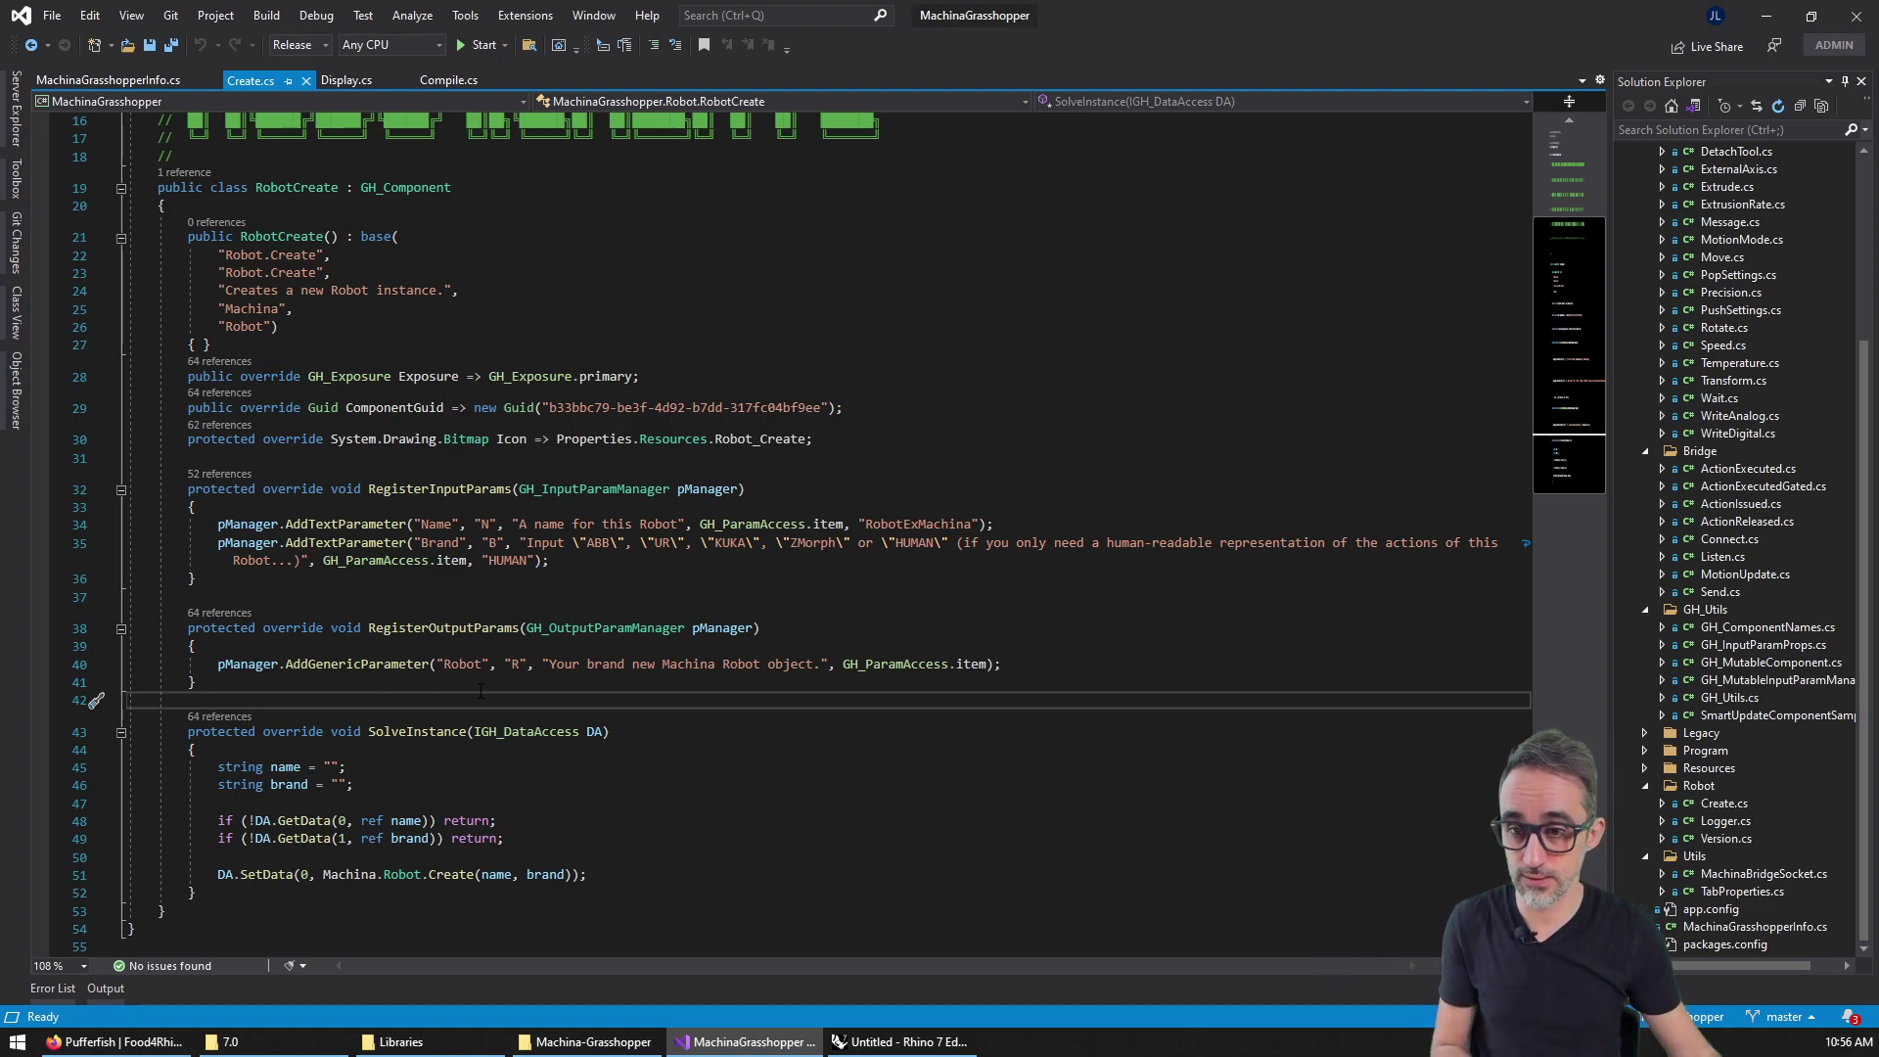
scroll(481, 690, "up", 1)
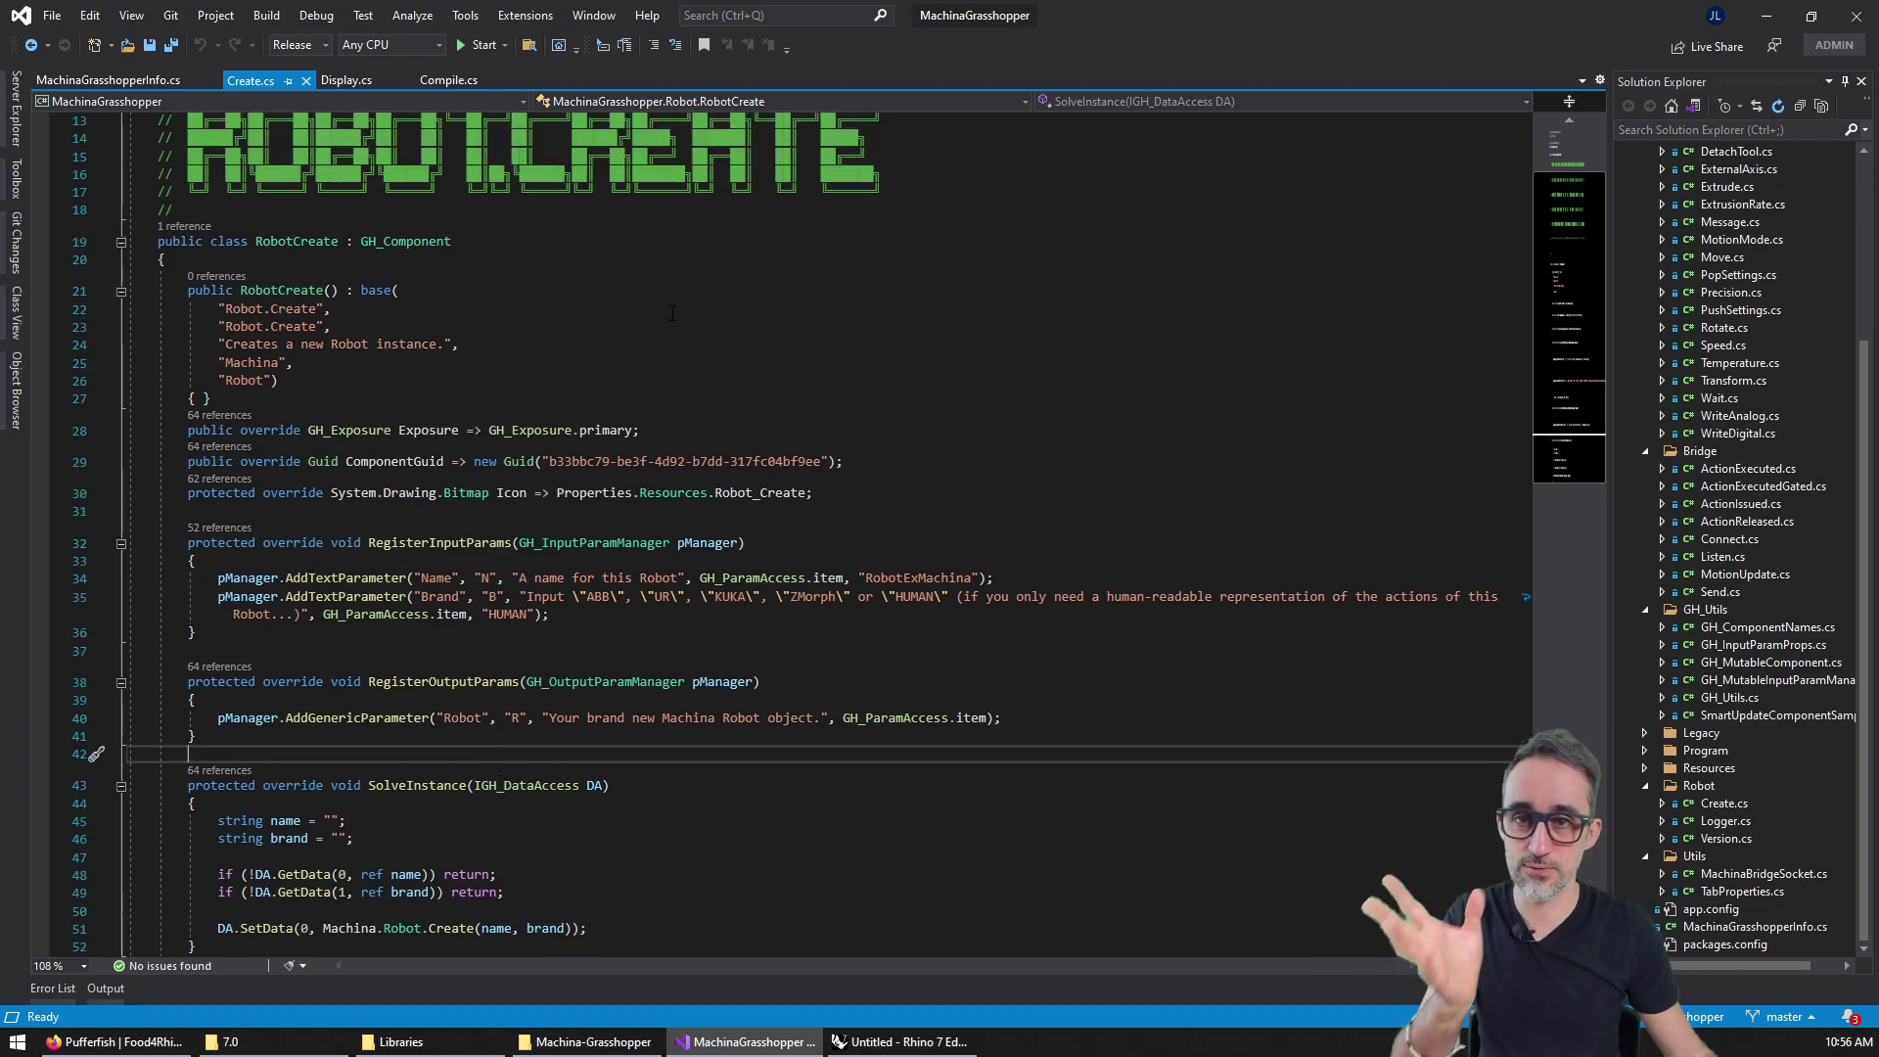
Open Compile.cs and read the Compile component's Robot and Actions inputs and RobotProgram output.
left_click(448, 79)
scroll(585, 411, "down", 11)
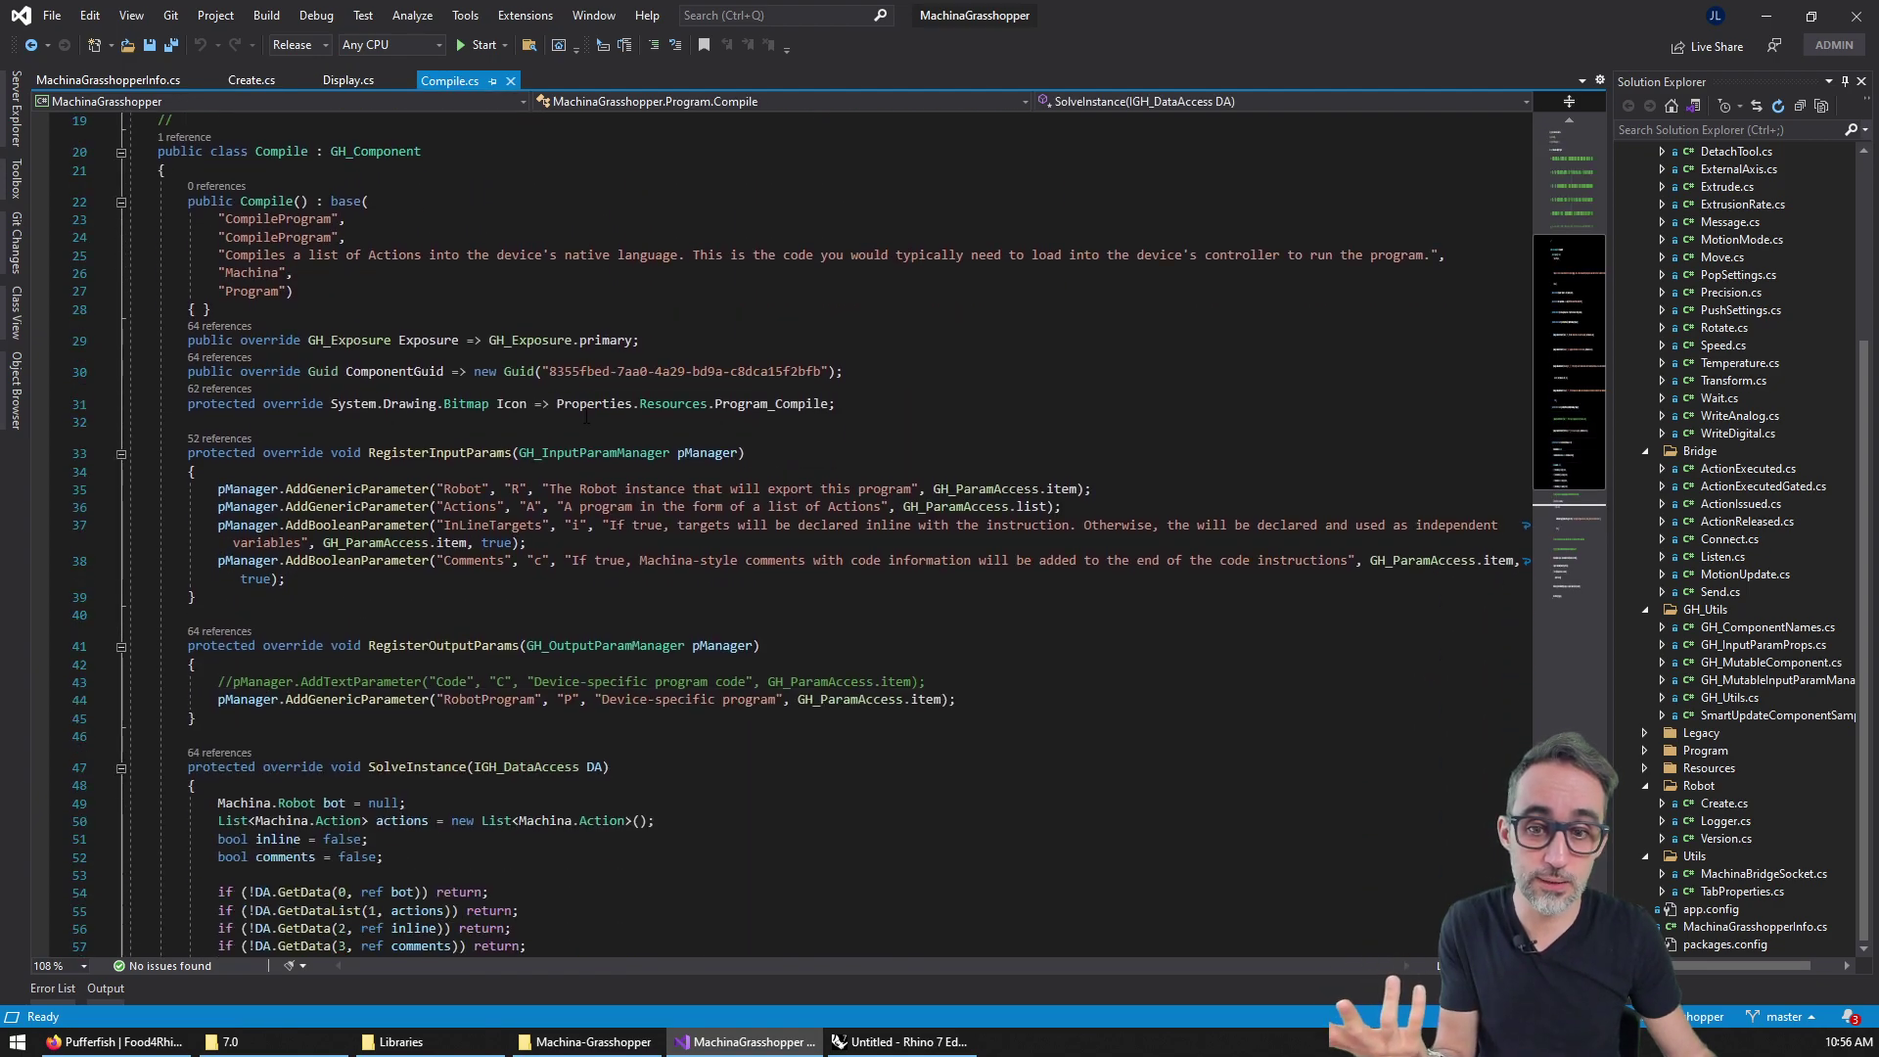
scroll(513, 642, "up", 11)
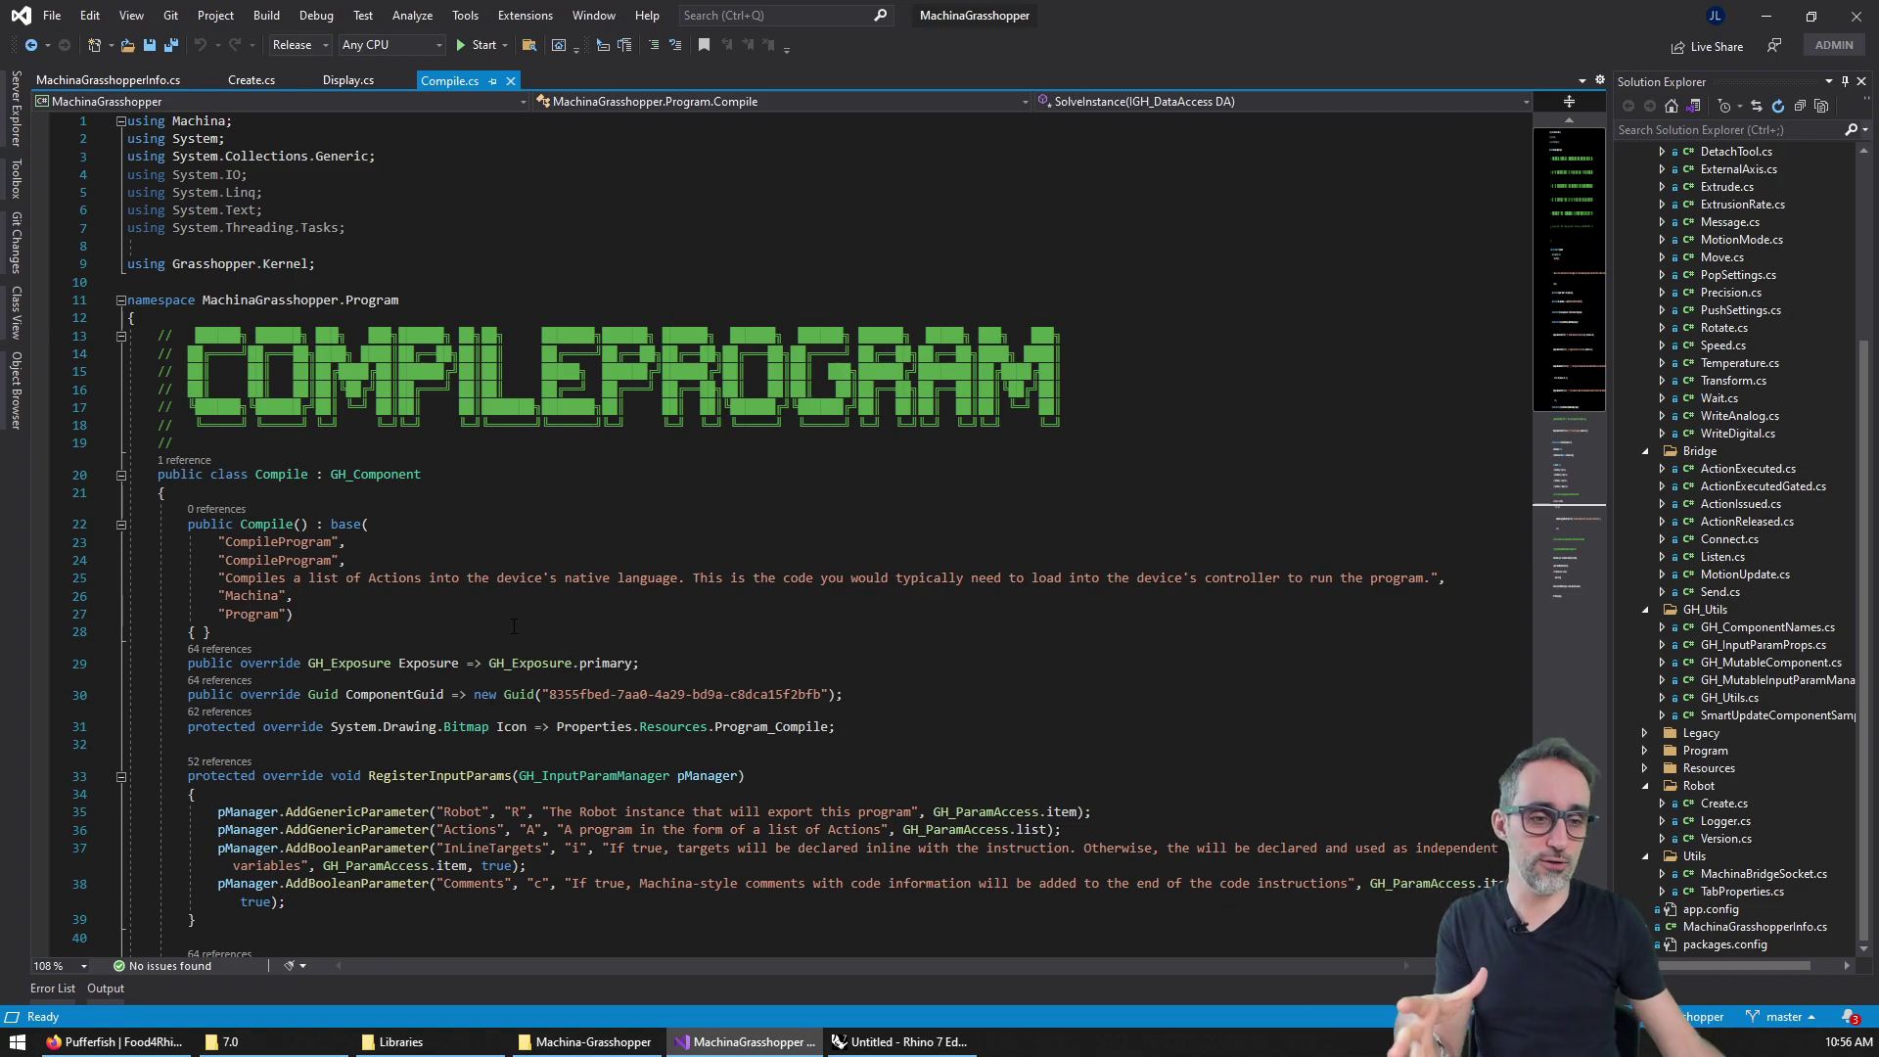
scroll(1758, 637, "up", 5)
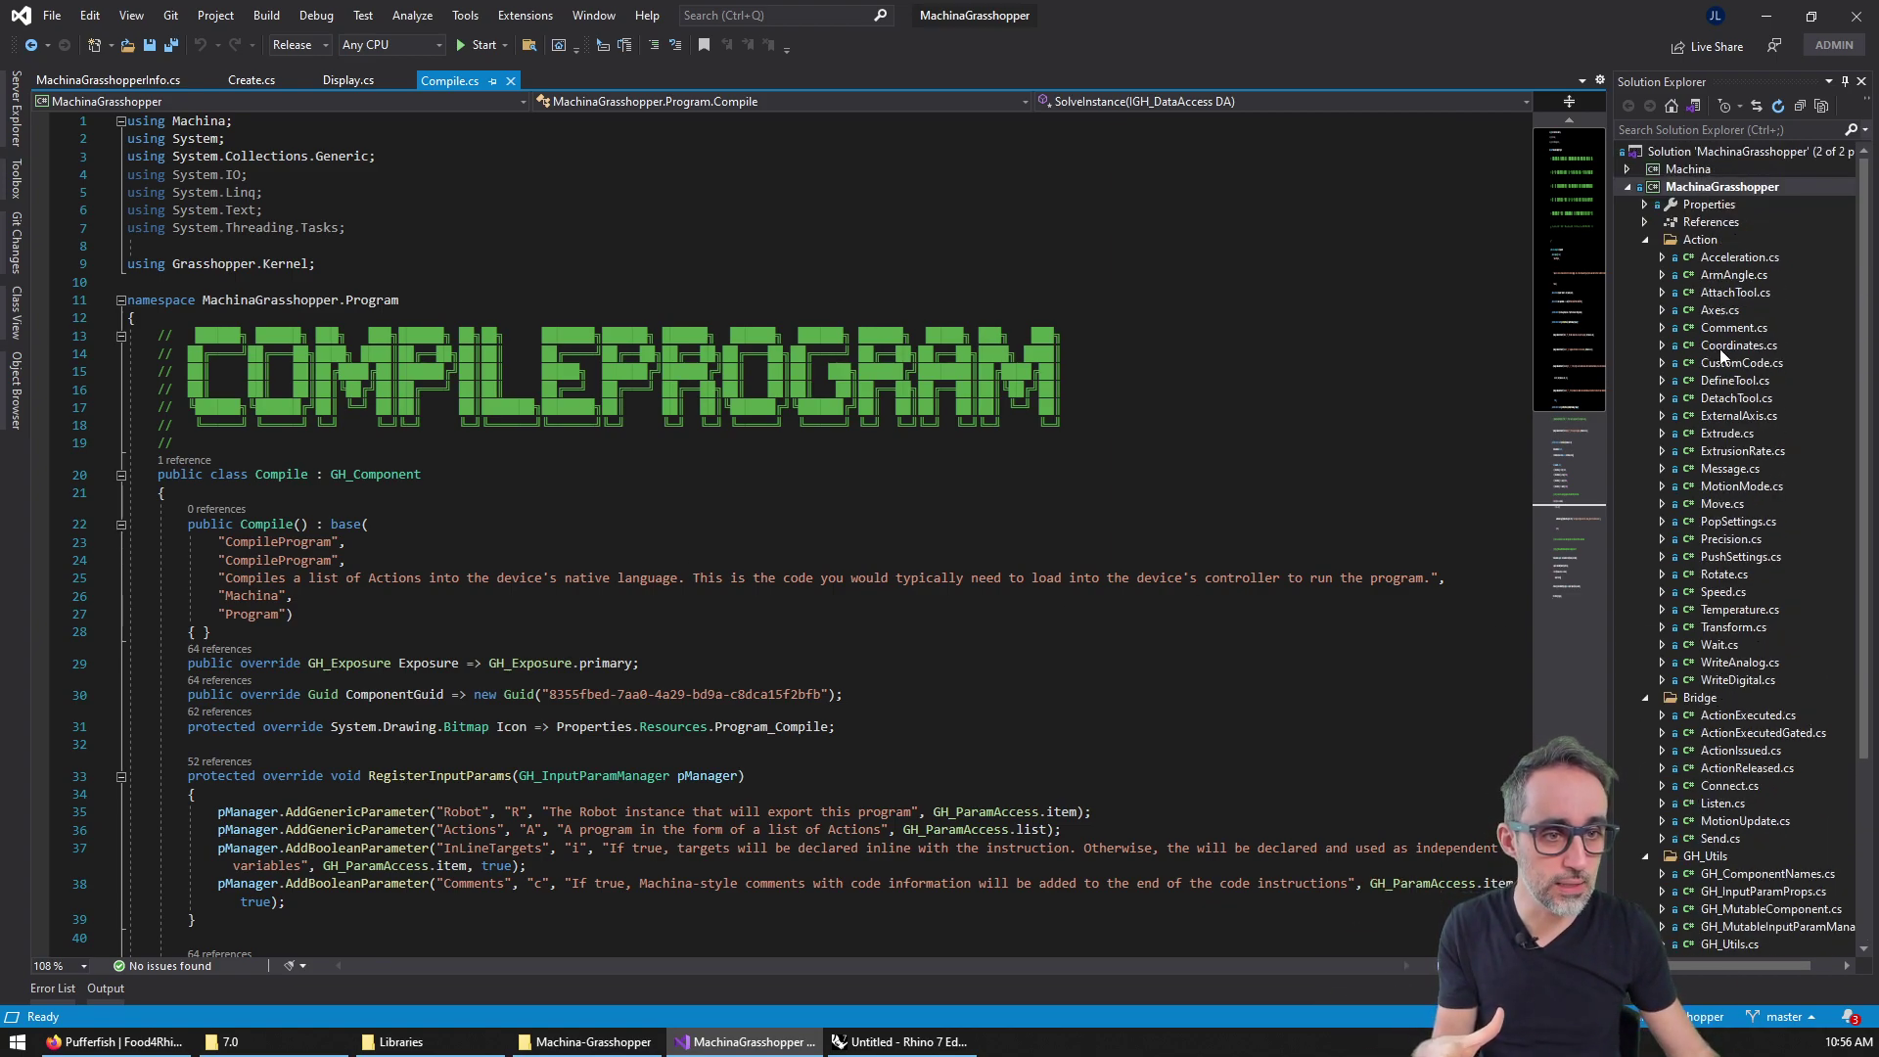
scroll(1838, 465, "down", 5)
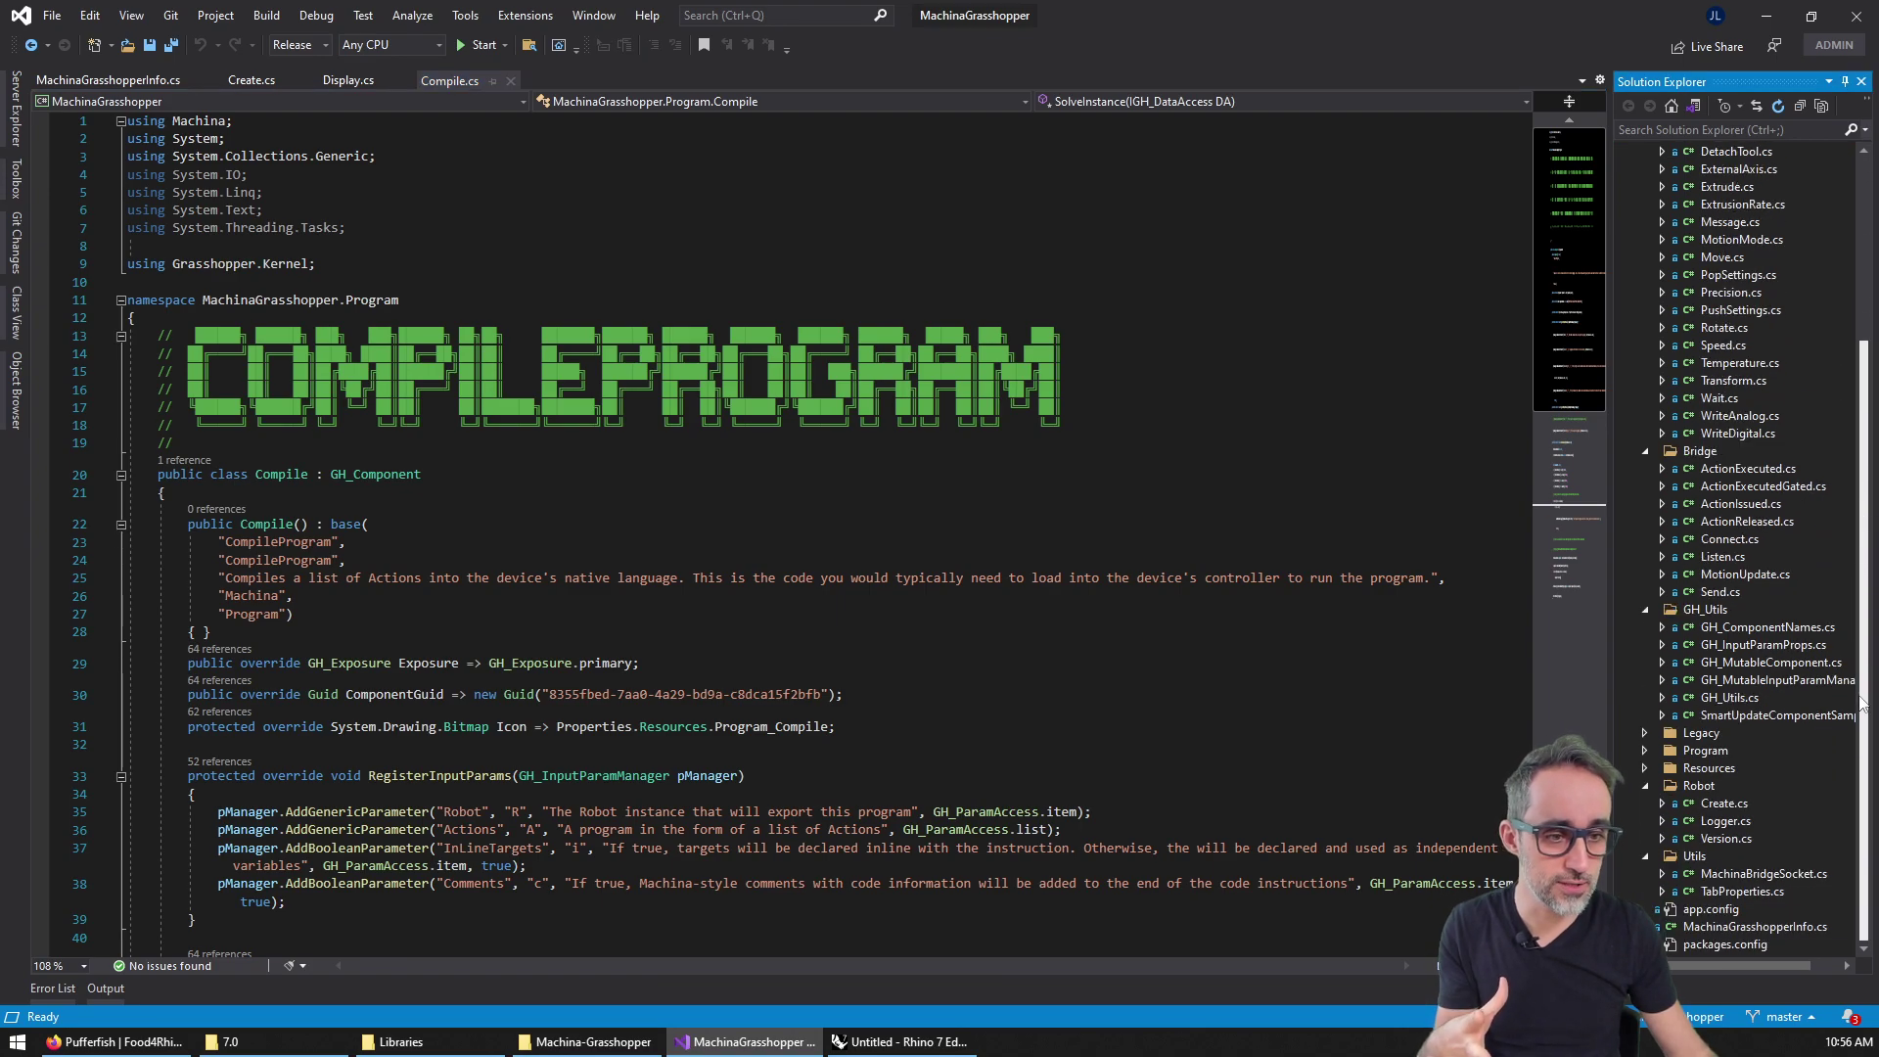